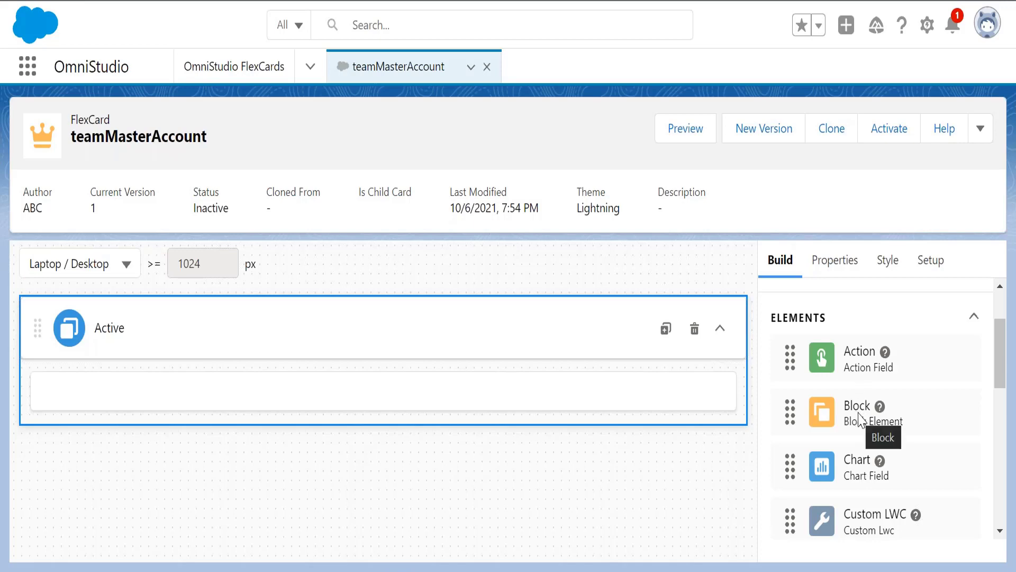
Add a Block element to the empty Active state of the teamMasterAccount FlexCard.
mouse_move(858, 416)
mouse_down()
mouse_move(829, 407)
mouse_move(854, 410)
mouse_move(842, 407)
mouse_up()
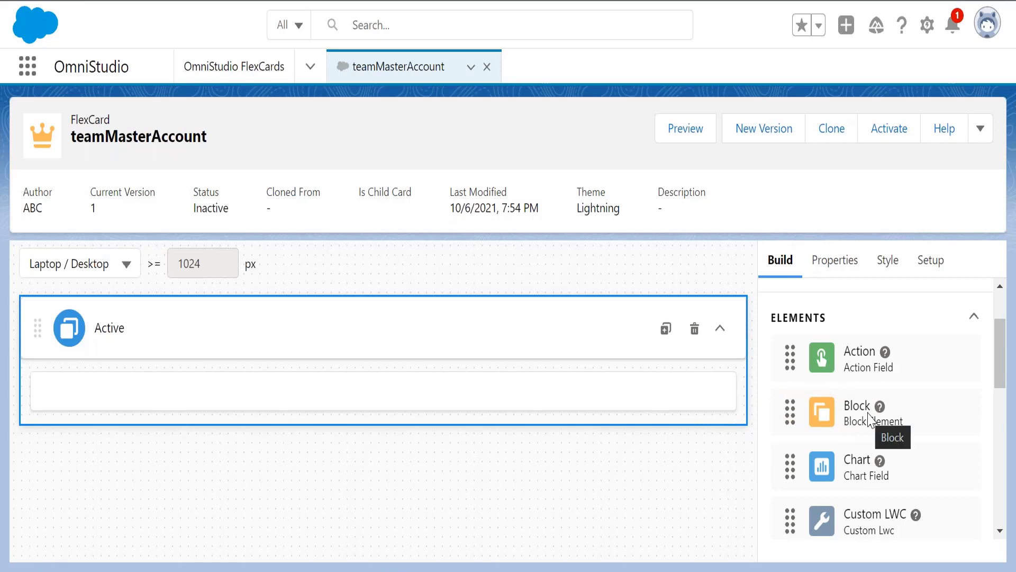
drag(863, 415, 599, 394)
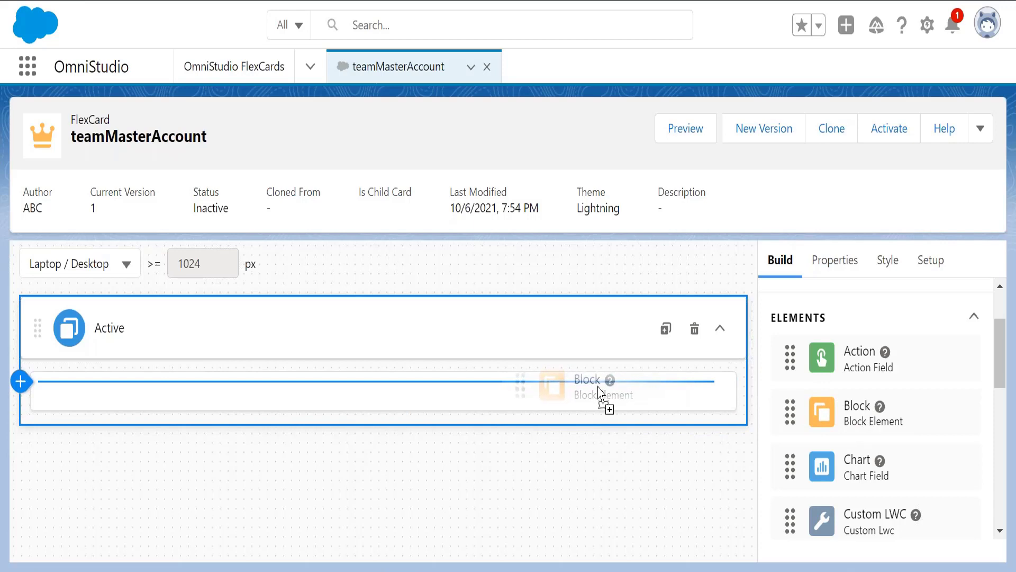
drag(598, 392, 597, 396)
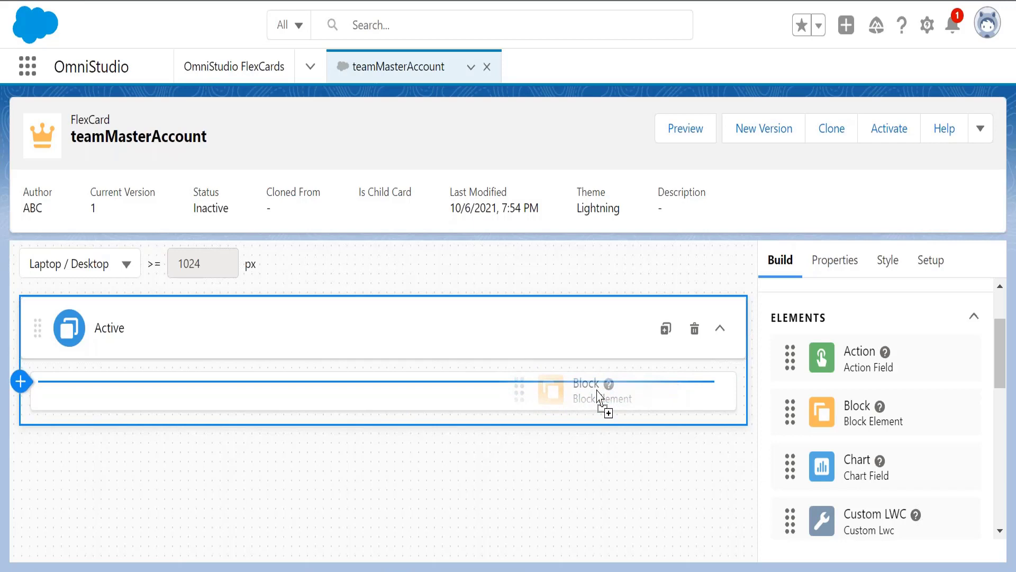
drag(598, 392, 418, 386)
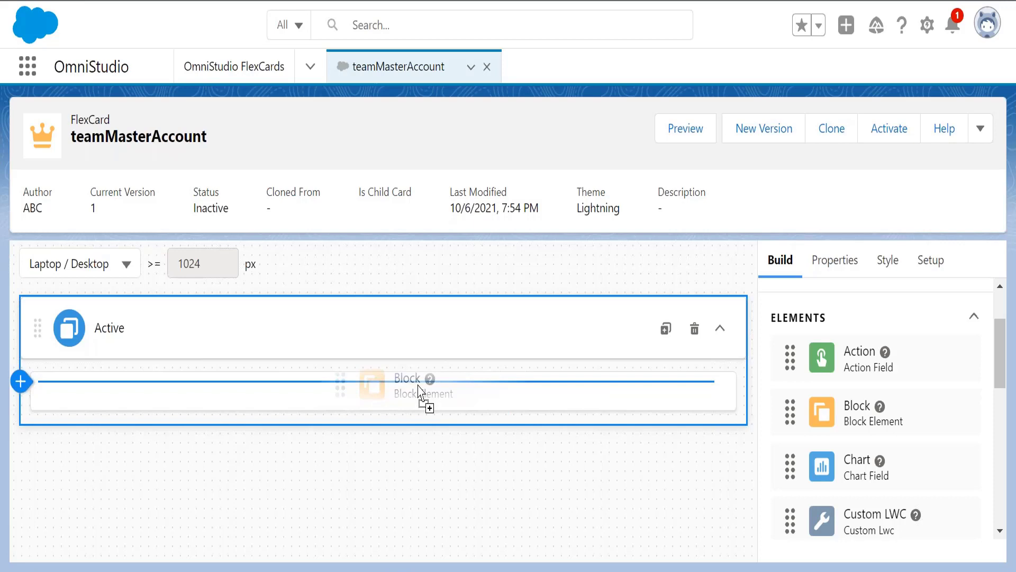
drag(419, 386, 418, 386)
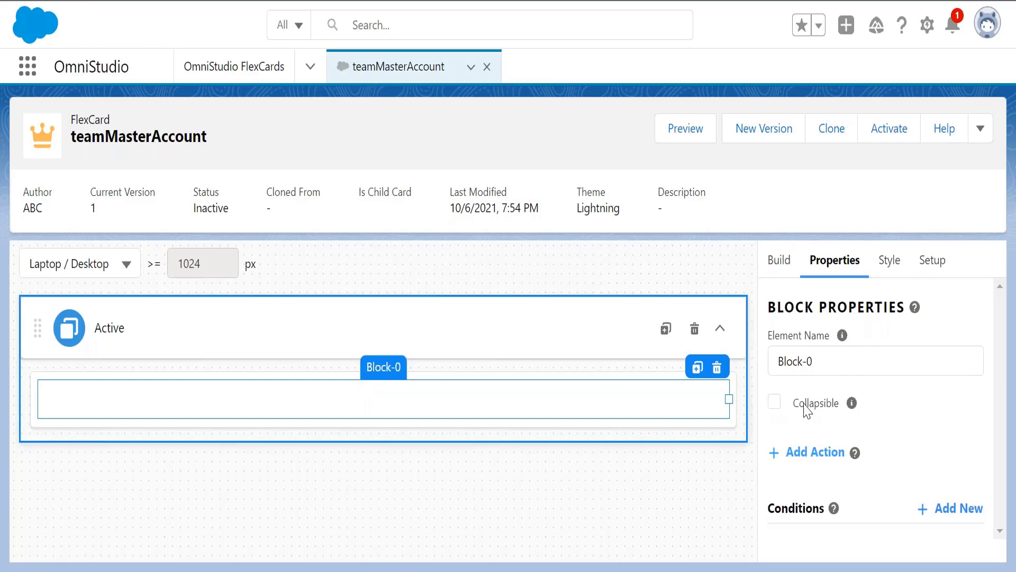
Rename the new block element as Account.
click(842, 365)
drag(836, 365, 779, 363)
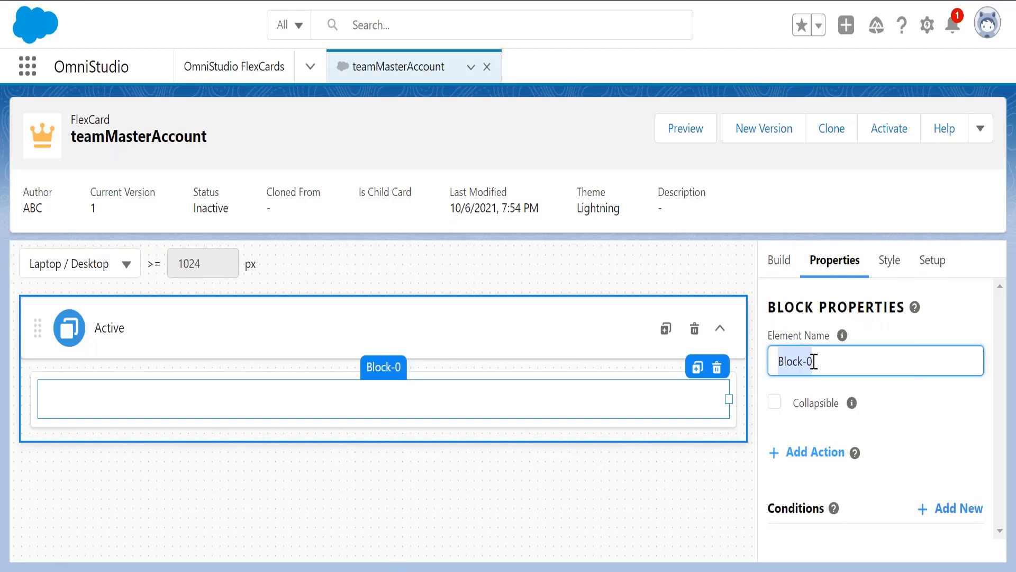
text(Account)
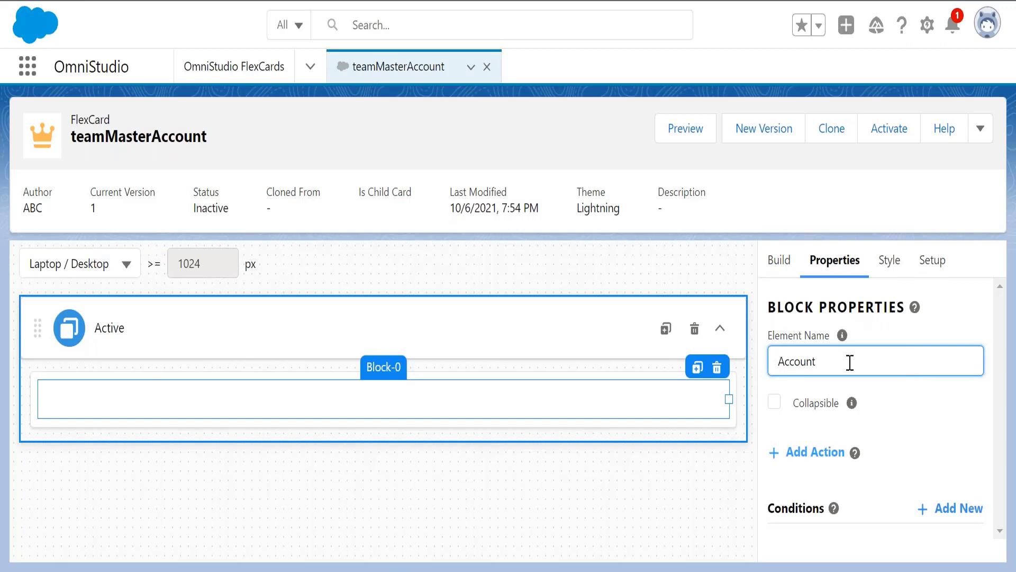
click(898, 341)
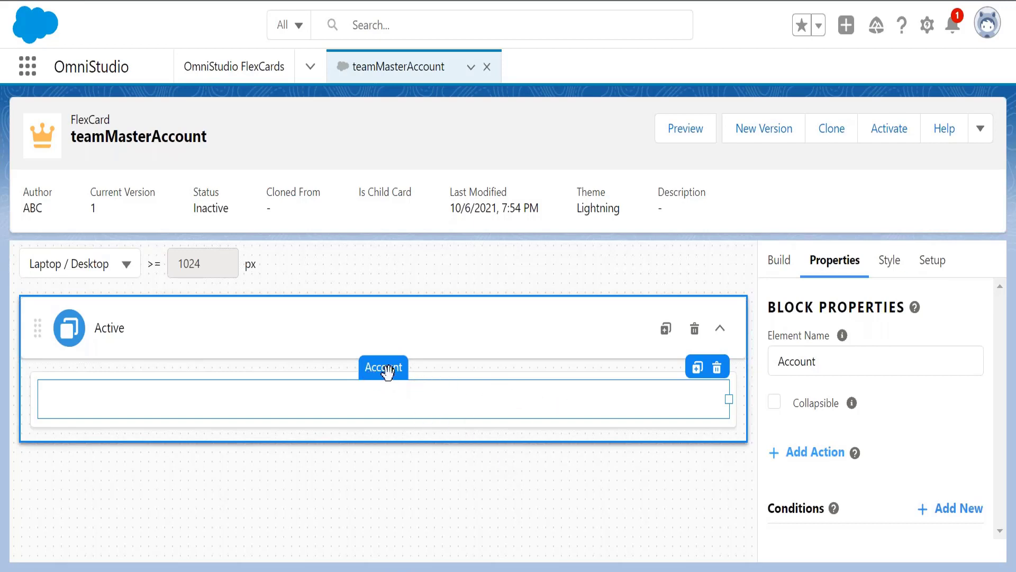
Preview the Account block at the Tablet L, Tablet M/S, Mobile L and Mobile M/S screen sizes, and return to Laptop / Desktop.
click(892, 265)
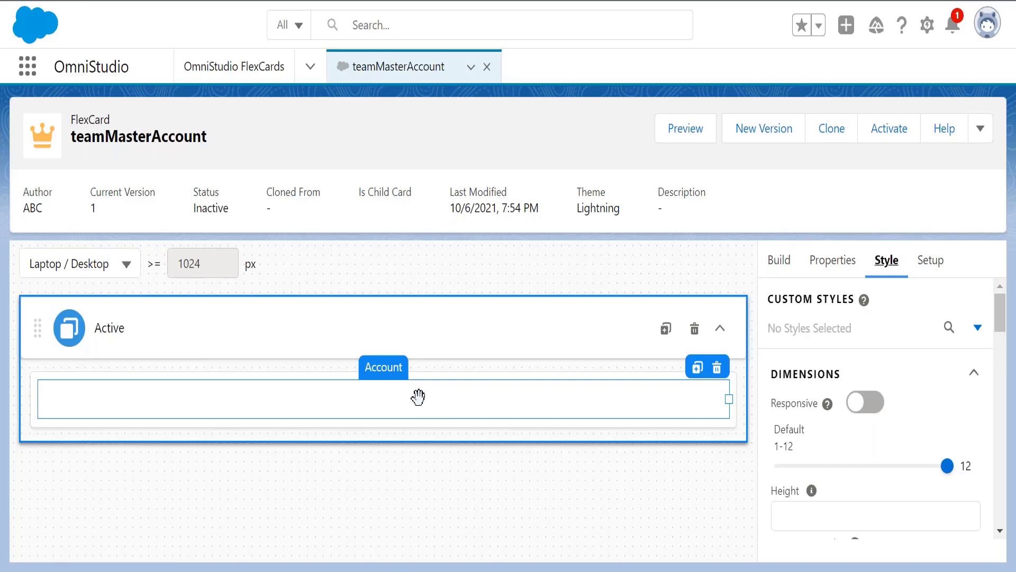
click(125, 271)
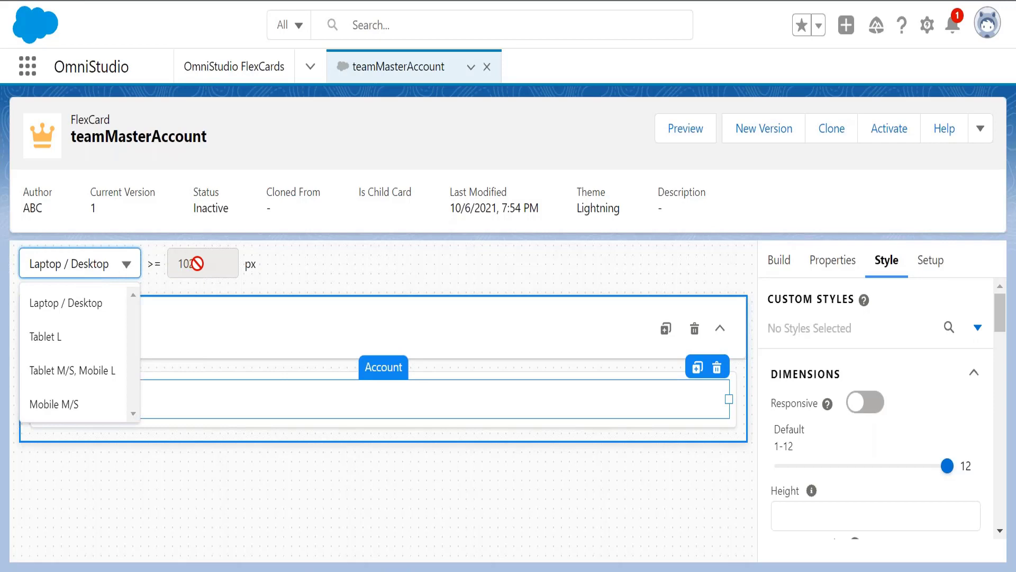
click(68, 337)
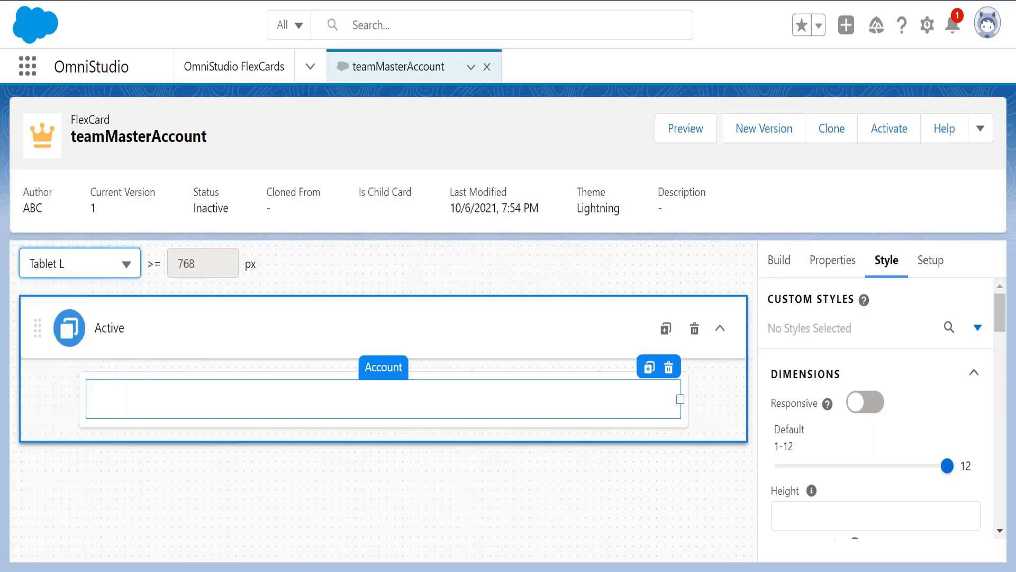
click(117, 267)
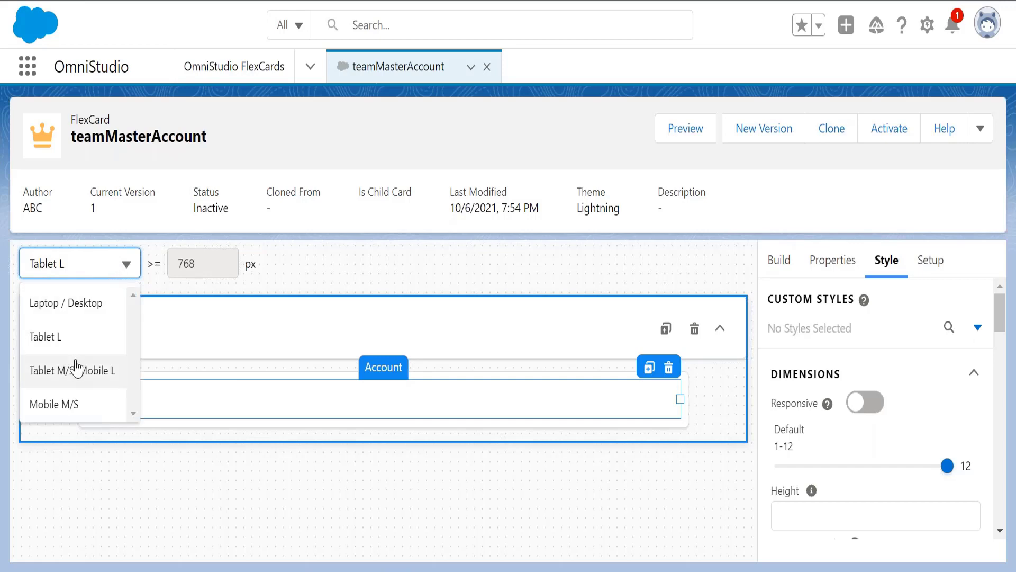
click(90, 374)
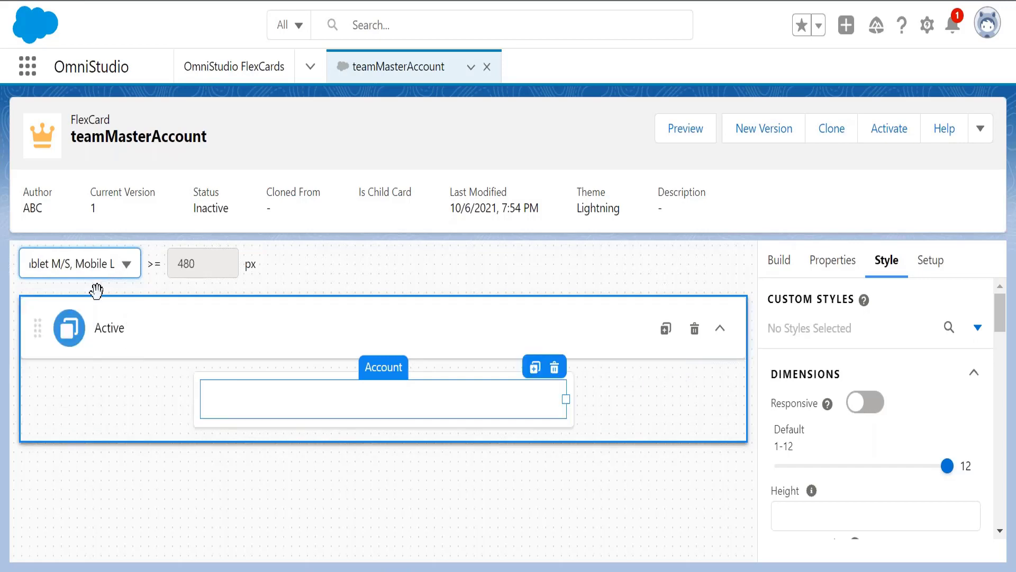
click(103, 268)
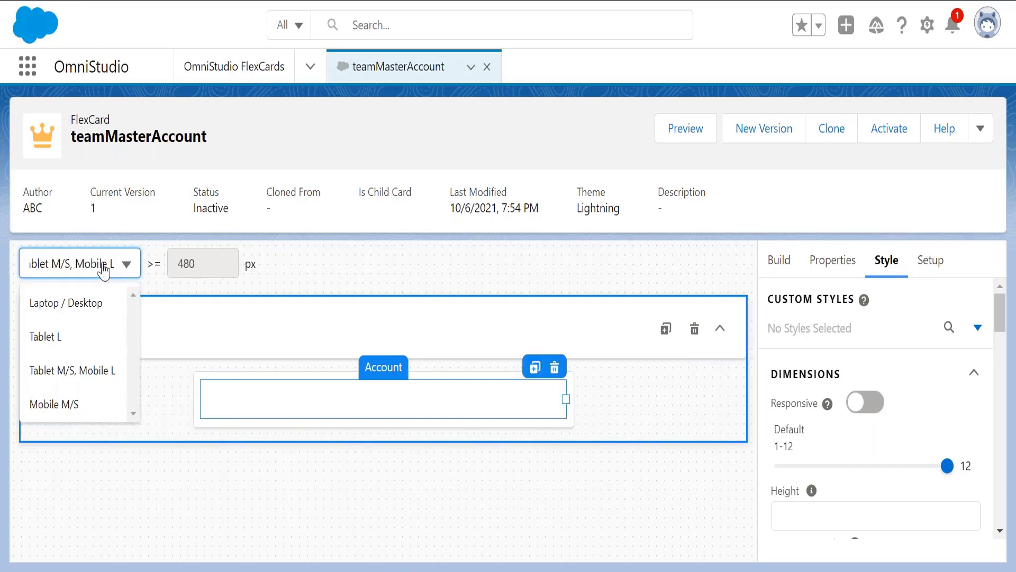
click(82, 405)
click(107, 274)
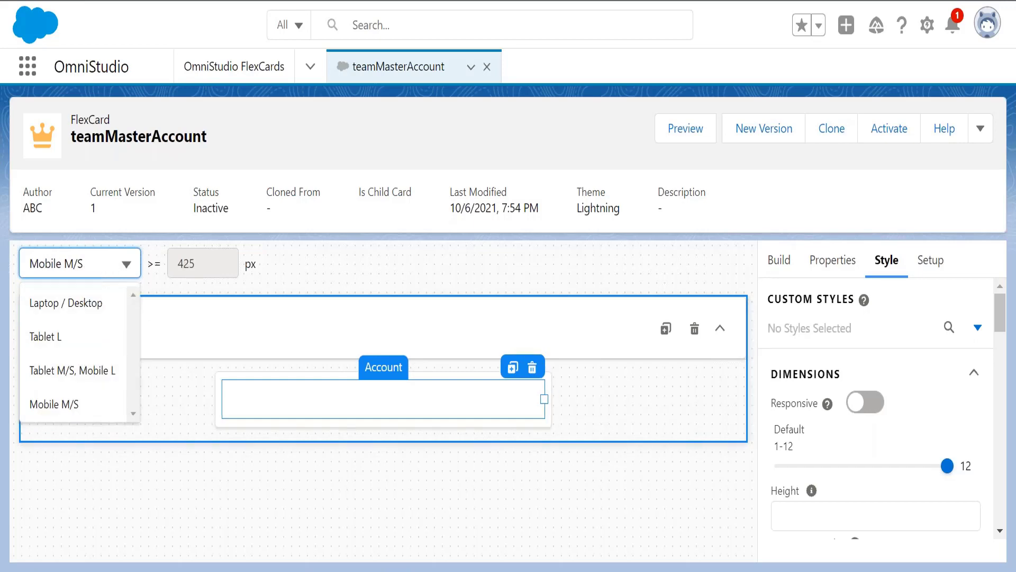
click(96, 307)
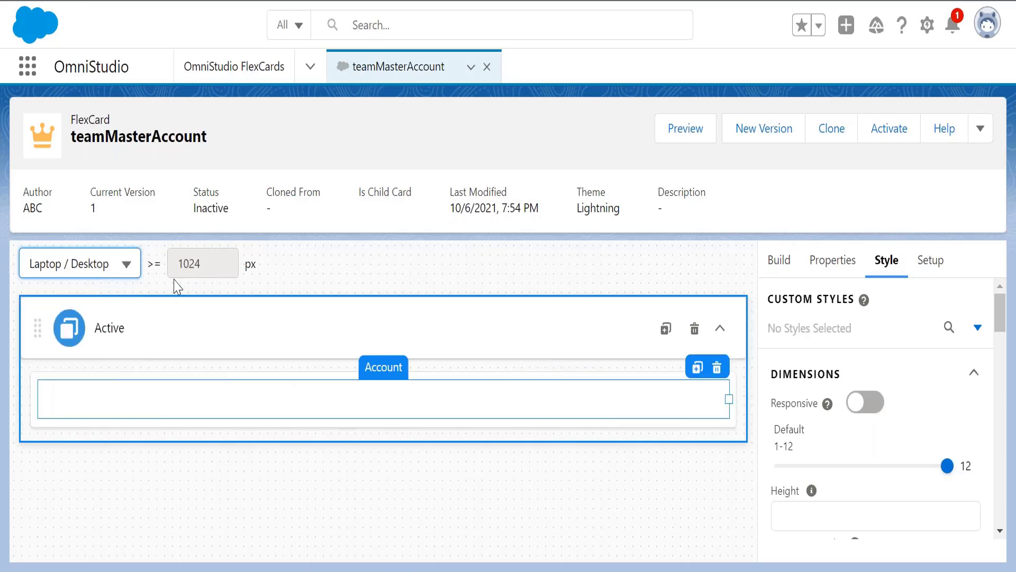
click(126, 264)
click(107, 337)
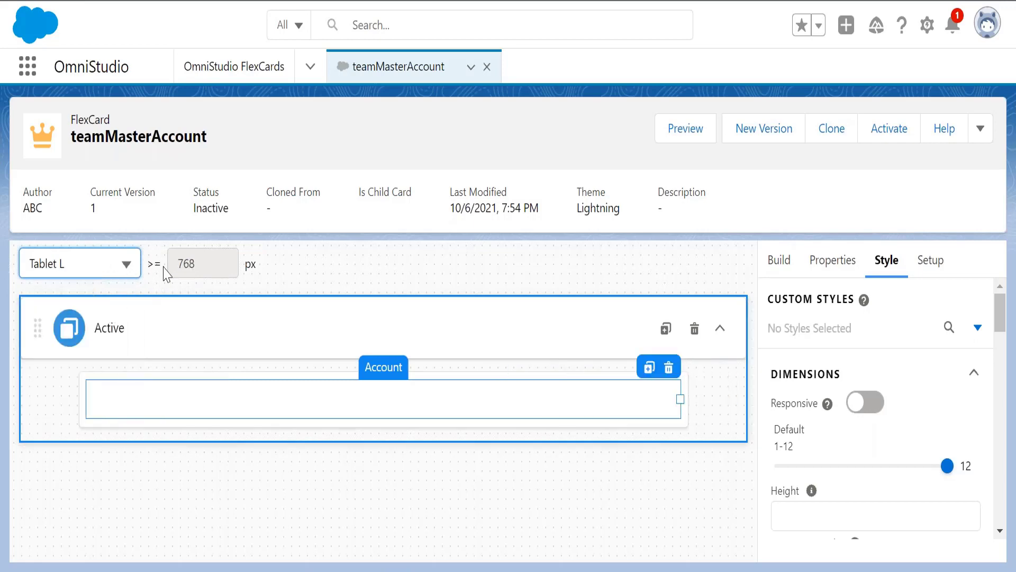
click(103, 270)
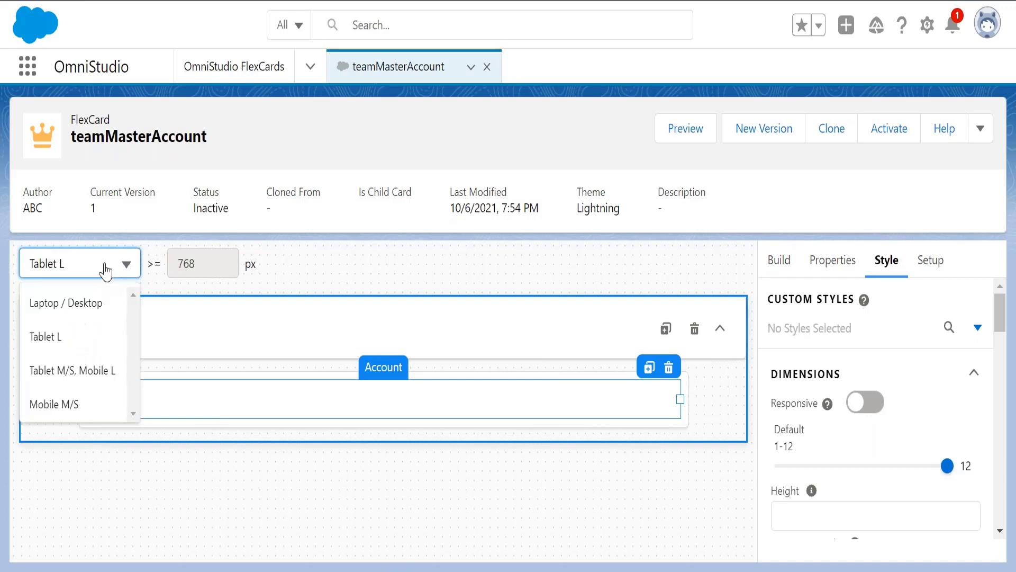
click(86, 370)
click(109, 272)
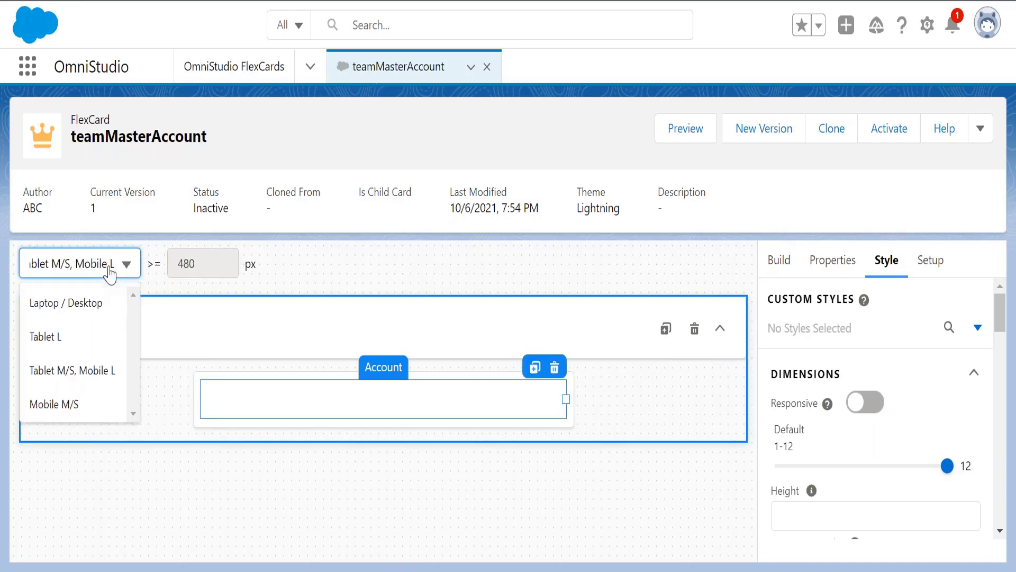
click(80, 404)
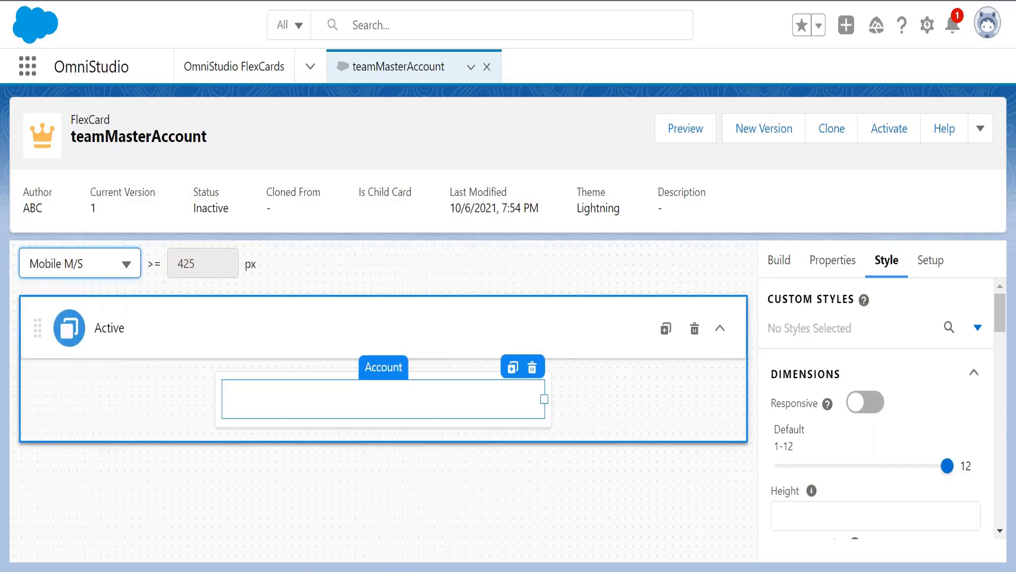
click(113, 271)
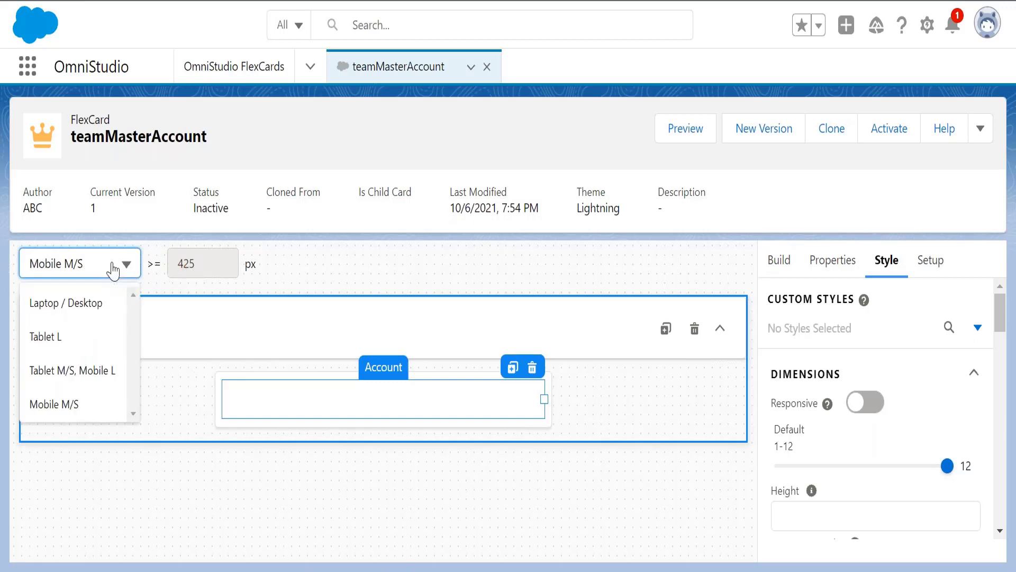
click(101, 300)
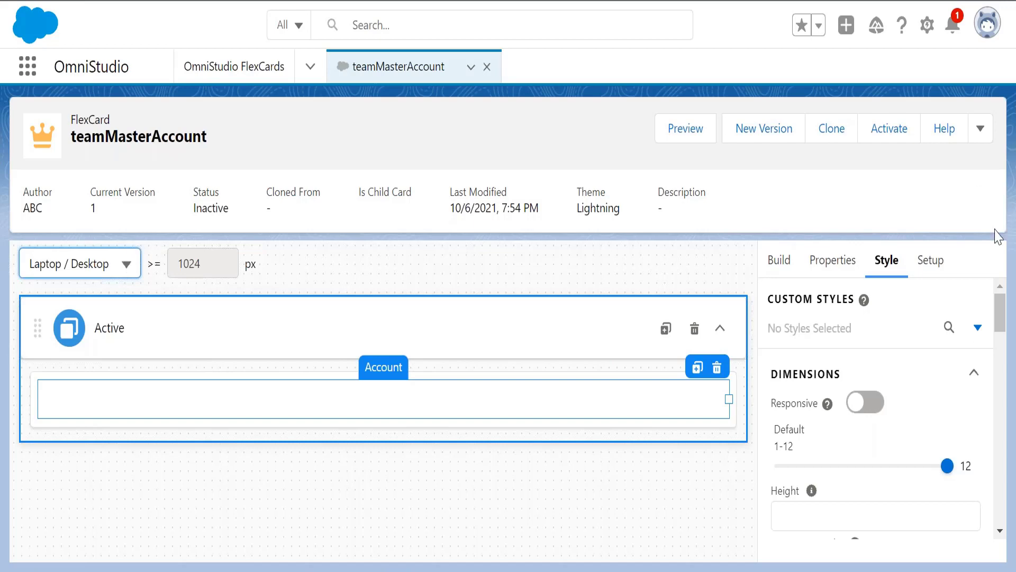
Try a default width of 6 columns for the Account block and return it to 12.
drag(1001, 298, 1001, 301)
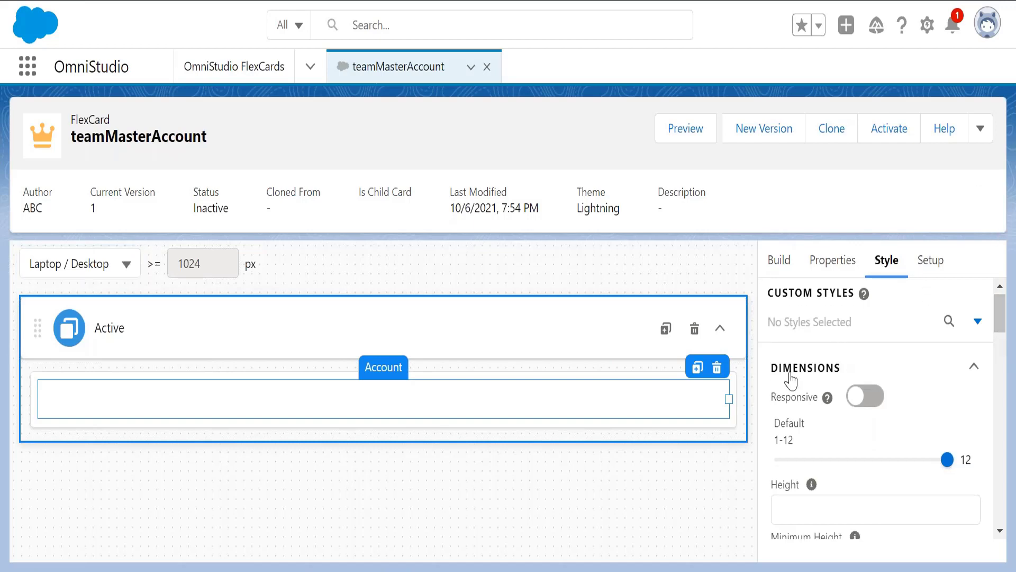
drag(773, 373, 842, 372)
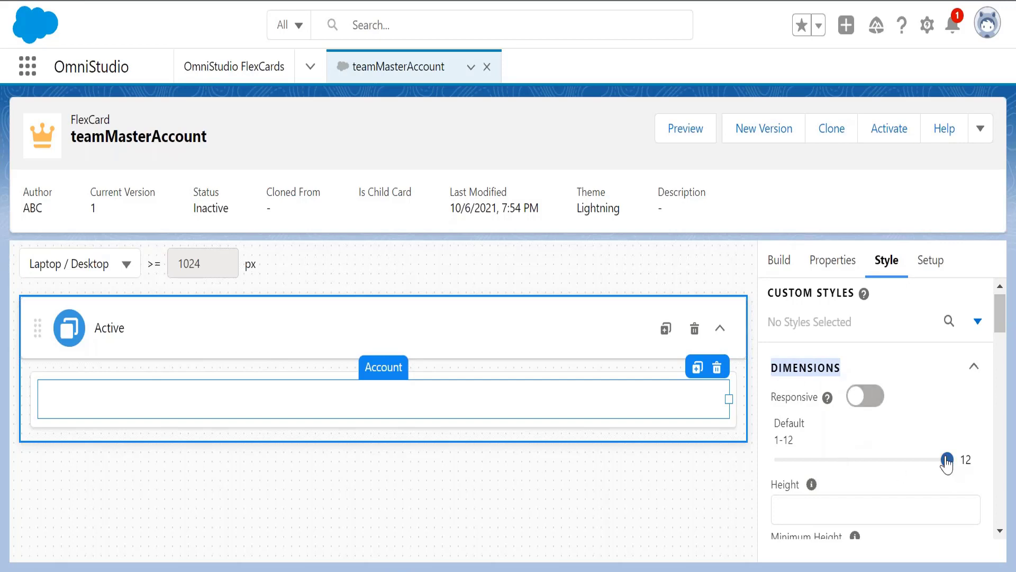
mouse_move(947, 463)
mouse_down()
mouse_move(882, 468)
mouse_move(952, 469)
mouse_up()
drag(950, 466, 858, 464)
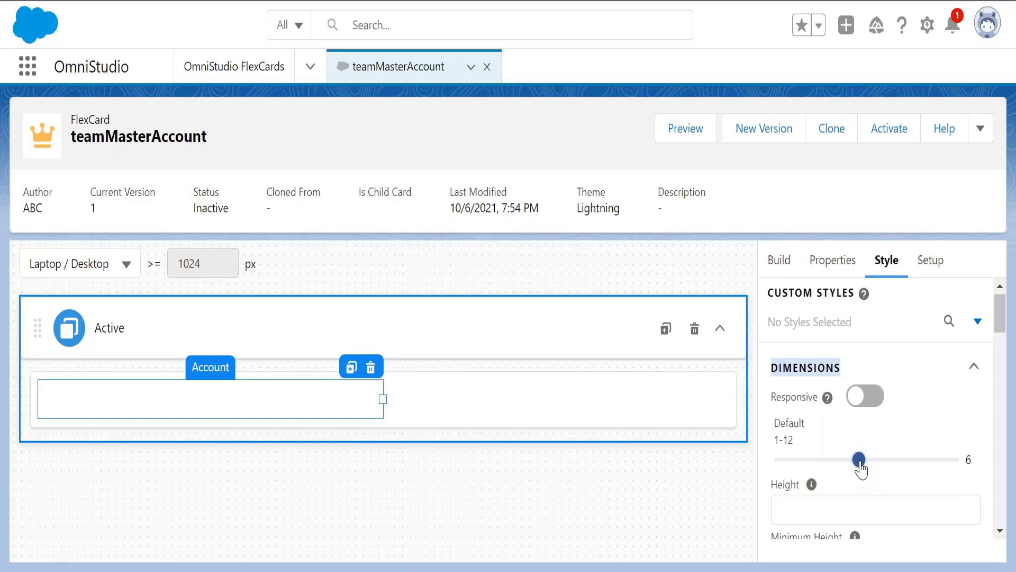
drag(859, 461, 951, 464)
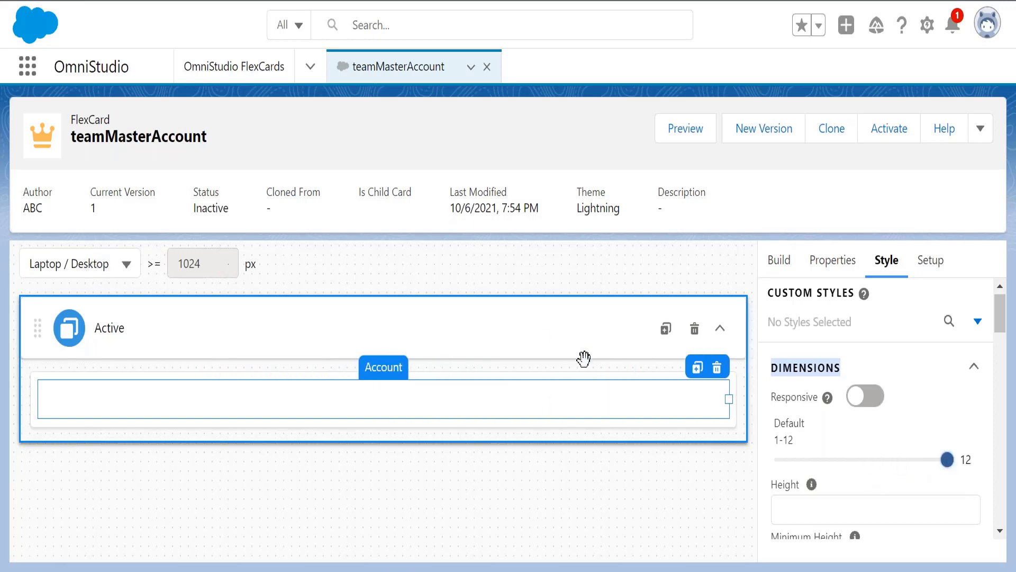
Turn on responsive dimensions for the Account block.
drag(773, 398, 817, 397)
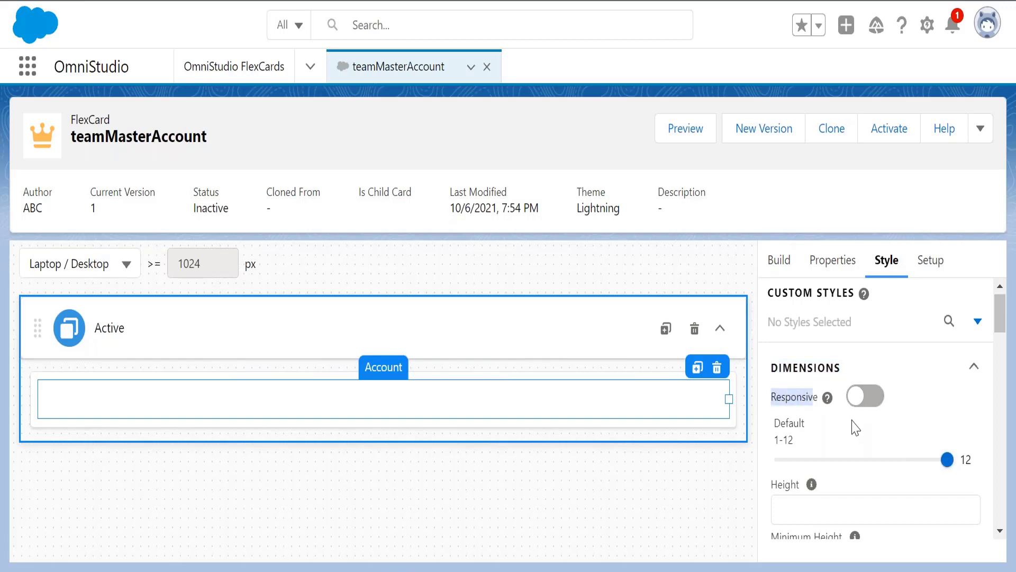
scroll(1002, 321, down, 3)
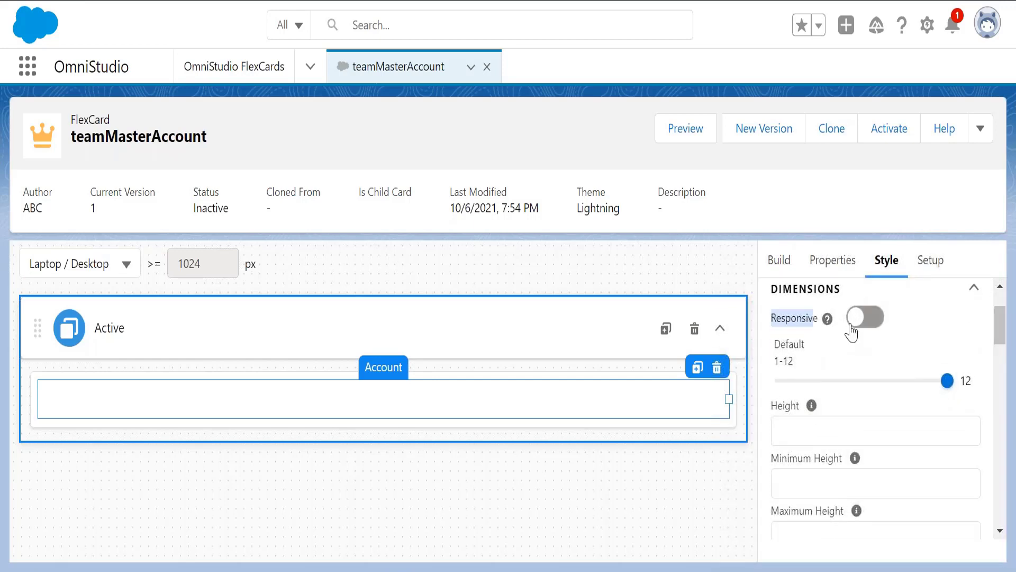
click(856, 330)
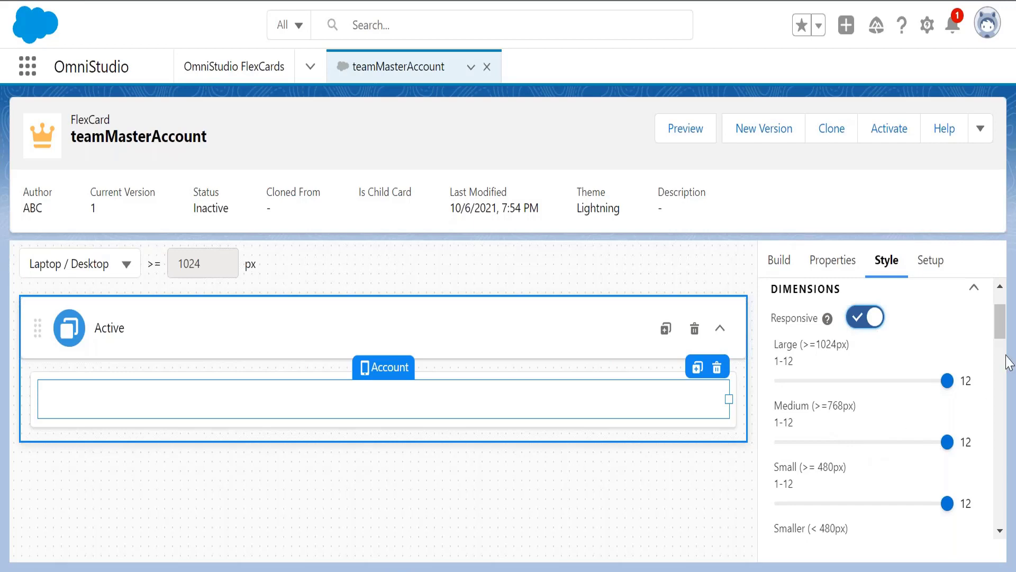
Set the Account block's responsive widths to 5 columns for Large and 4 columns for Medium, Small and Smaller.
drag(1003, 335, 1005, 355)
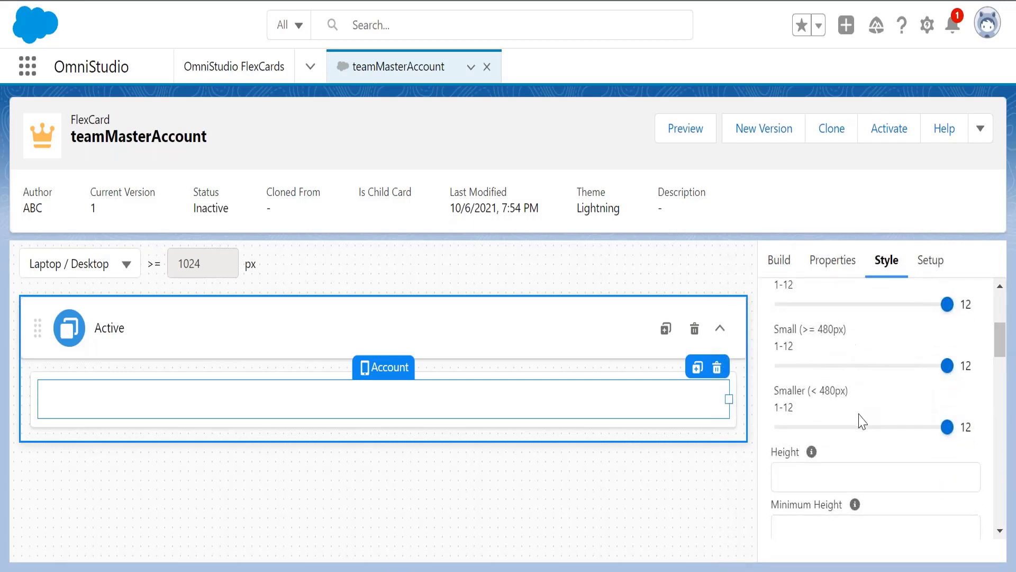
drag(1003, 339, 1003, 328)
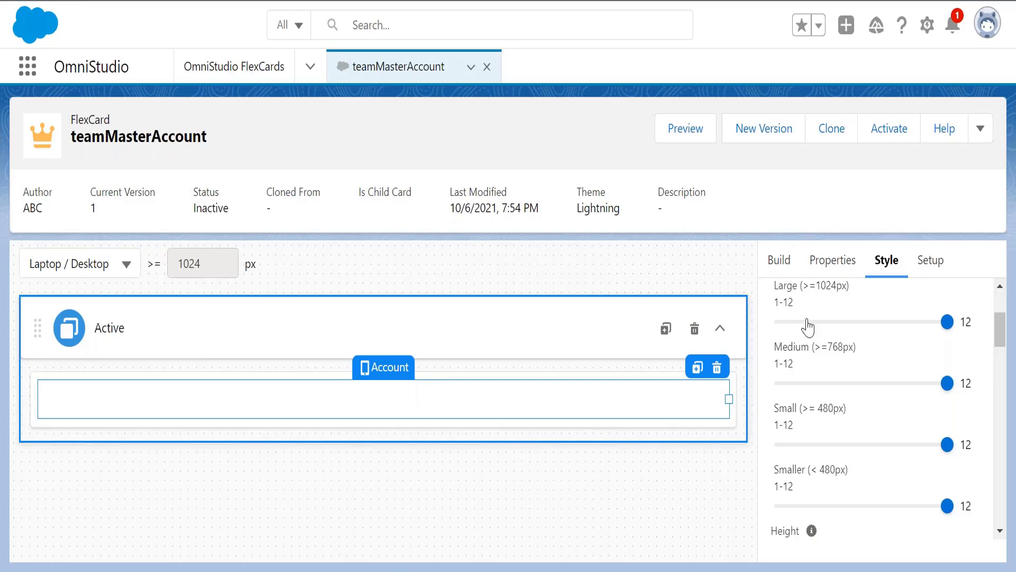
click(845, 322)
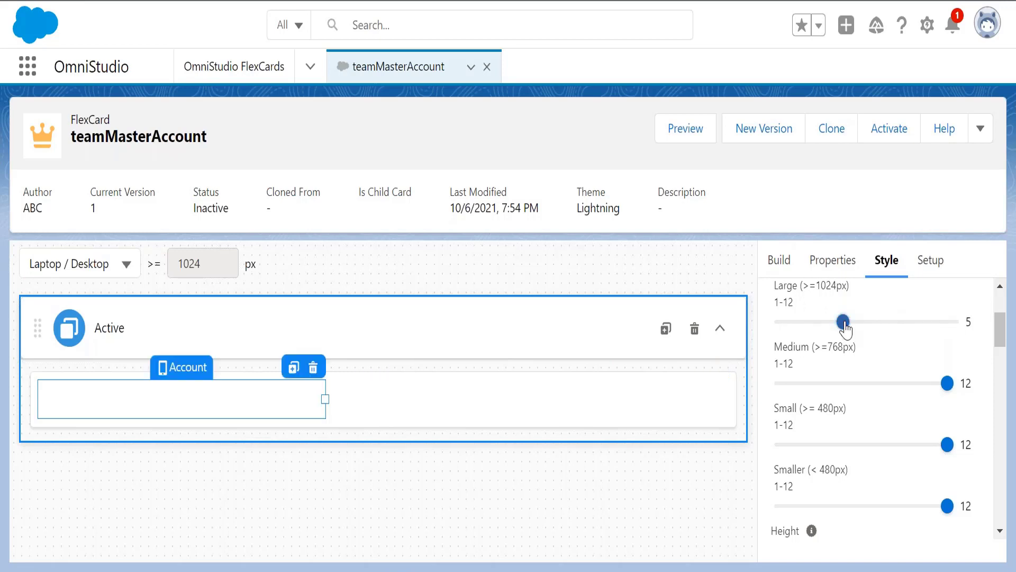
click(840, 383)
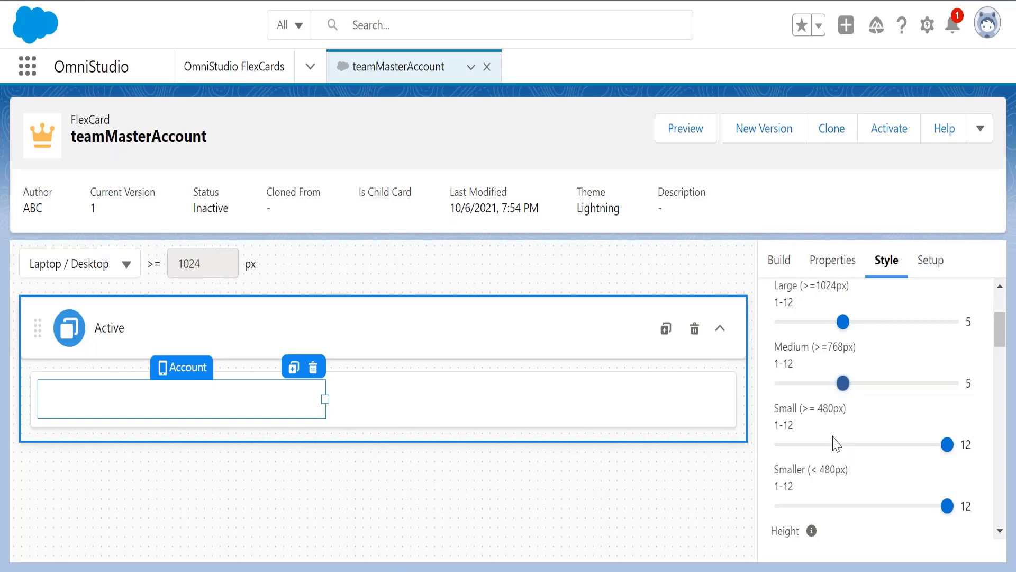
mouse_move(841, 388)
mouse_down()
mouse_move(828, 390)
mouse_move(841, 387)
mouse_up()
click(827, 383)
click(828, 445)
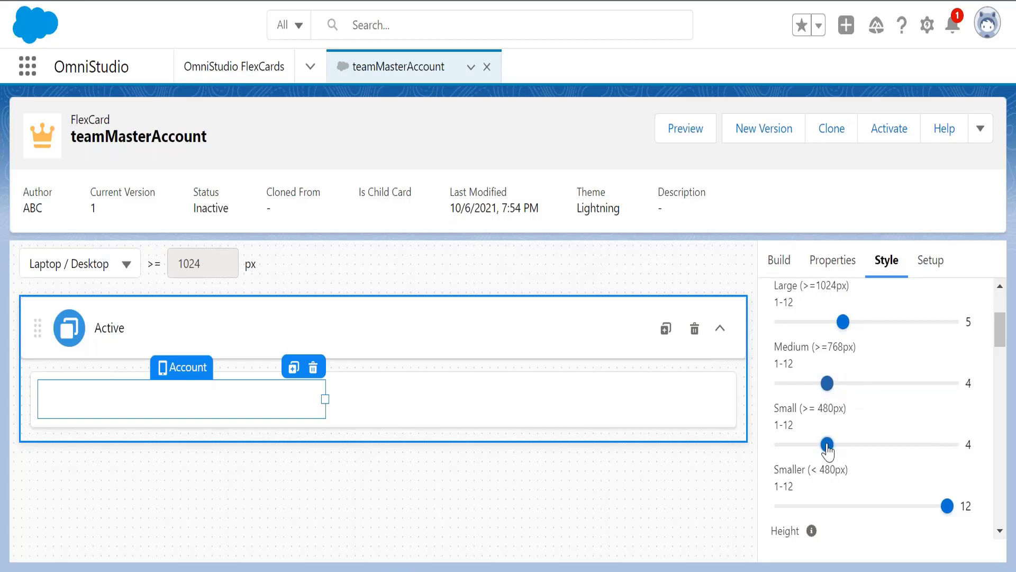
click(828, 506)
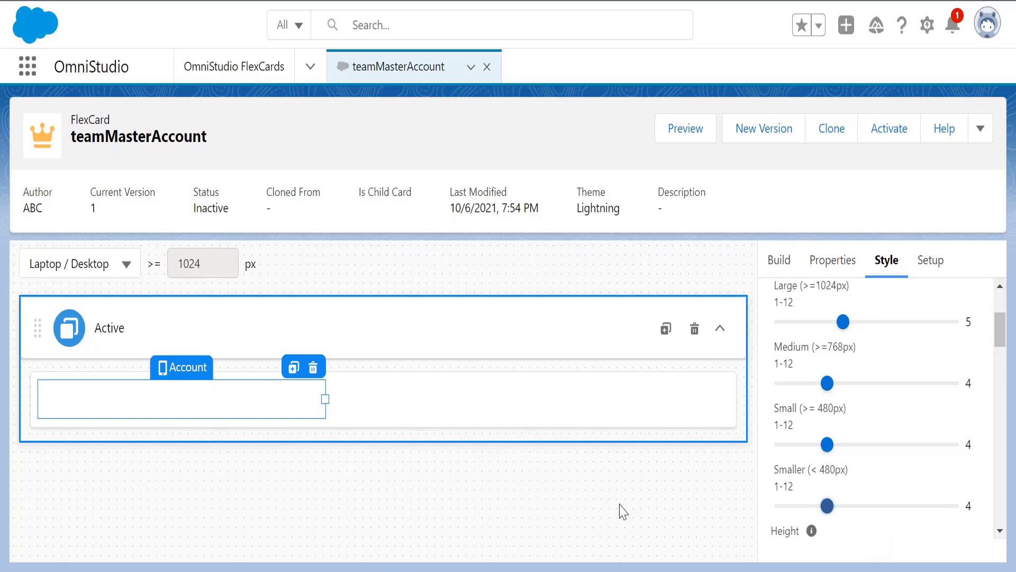
Check the Account block's responsive widths at Tablet L, Tablet M/S, Mobile L and Mobile M/S, and return to Laptop / Desktop.
click(127, 266)
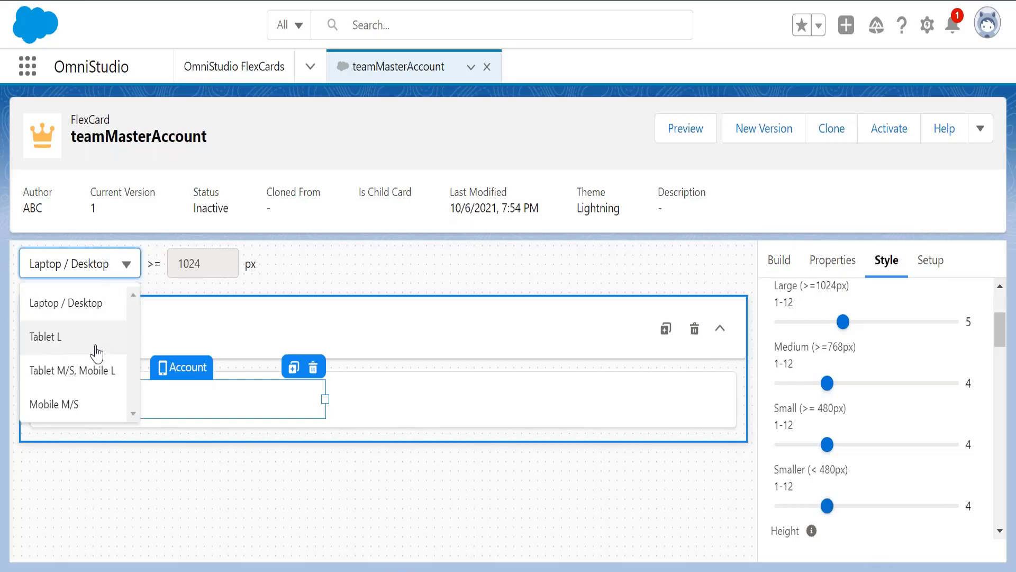
click(100, 337)
click(124, 269)
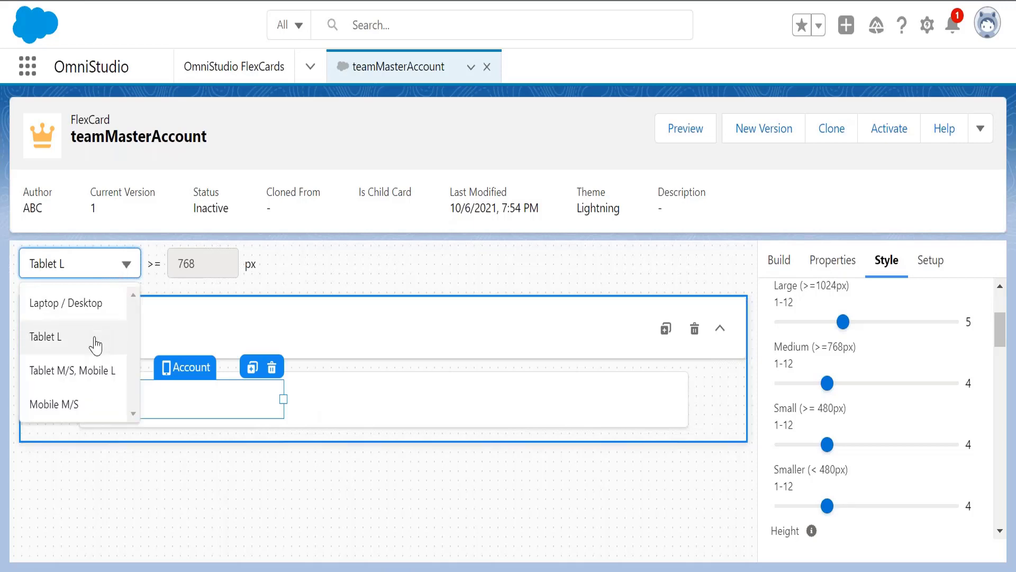
click(95, 370)
click(120, 276)
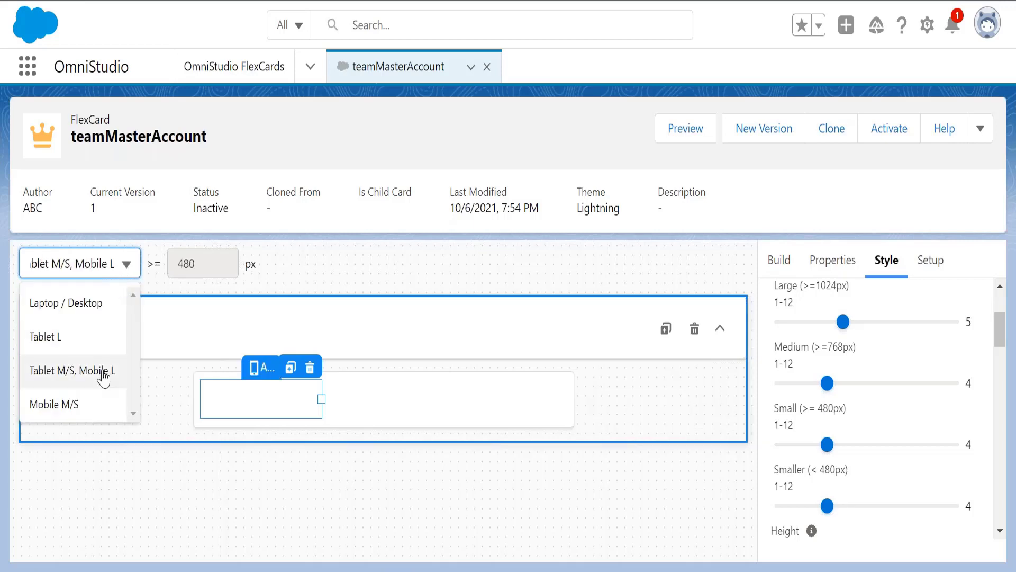
click(101, 404)
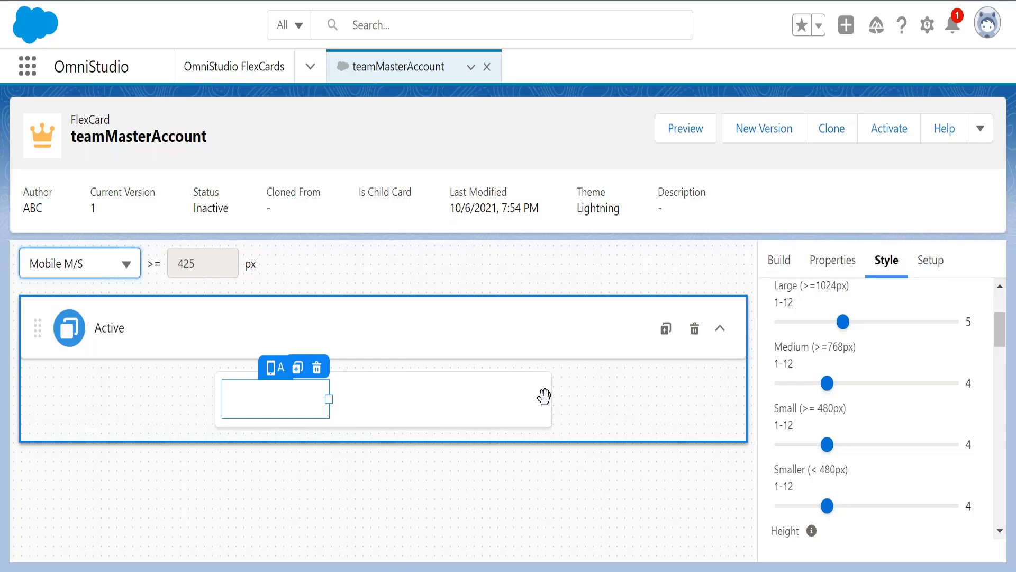
click(109, 264)
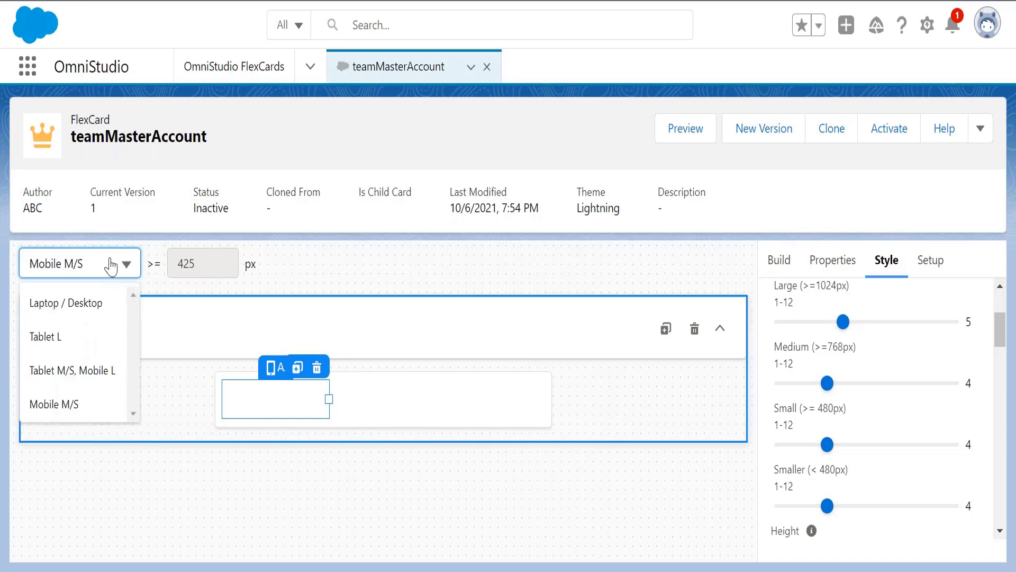
click(69, 299)
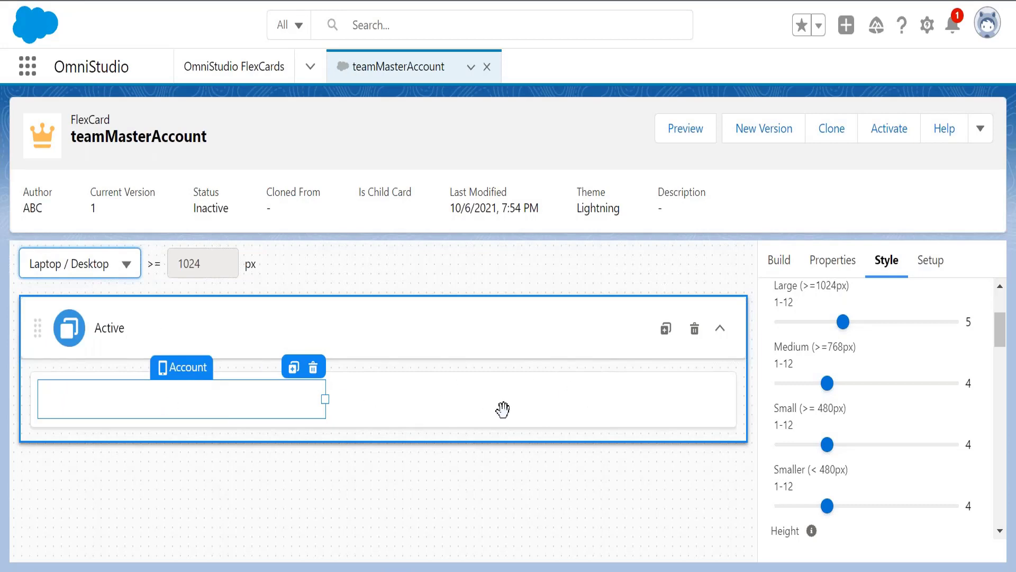
Set the Account block's minimum height to 350px and maximum height to 375px, and check its size on the canvas.
drag(999, 334, 1000, 351)
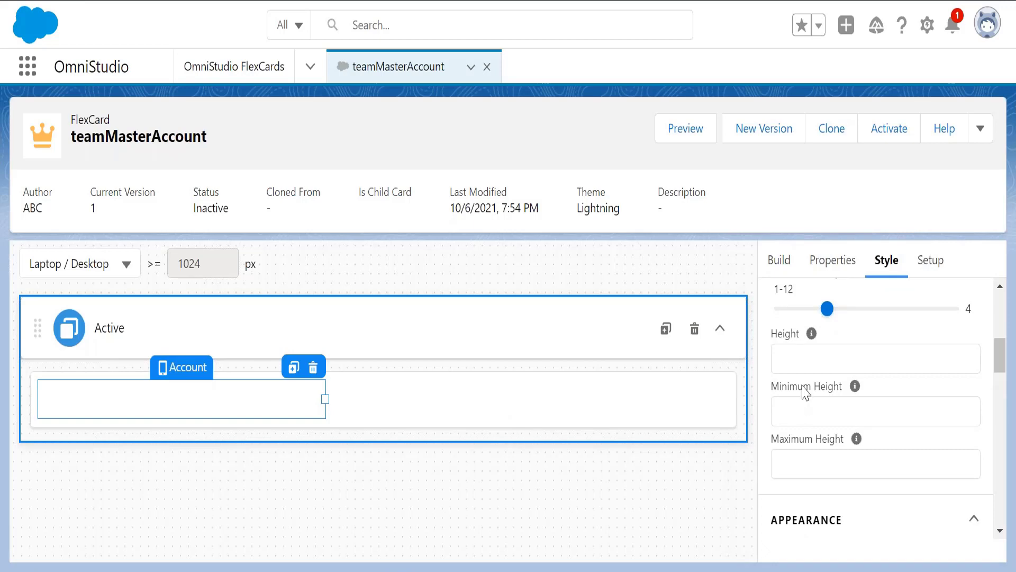
click(799, 417)
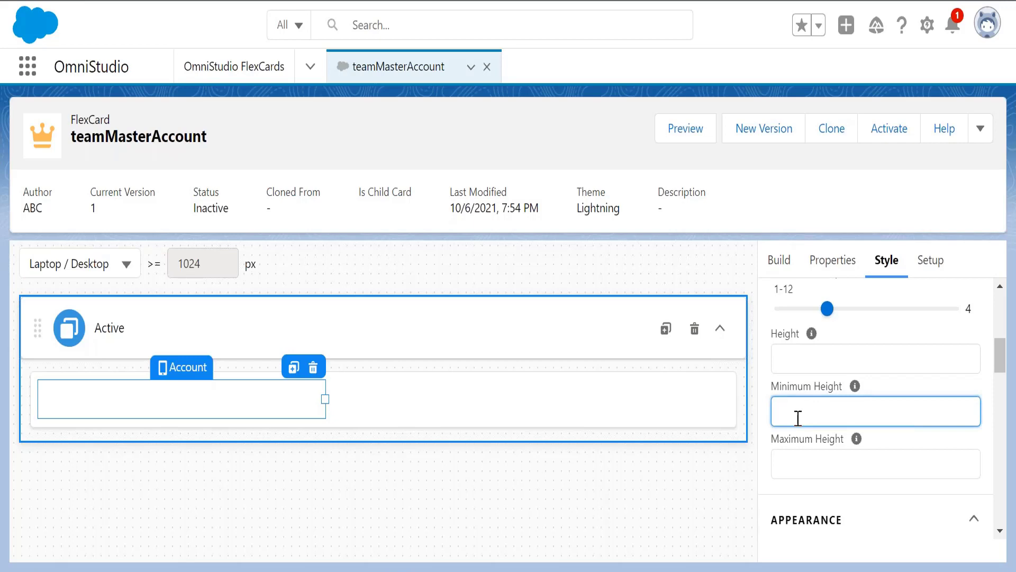
text(350px)
click(801, 458)
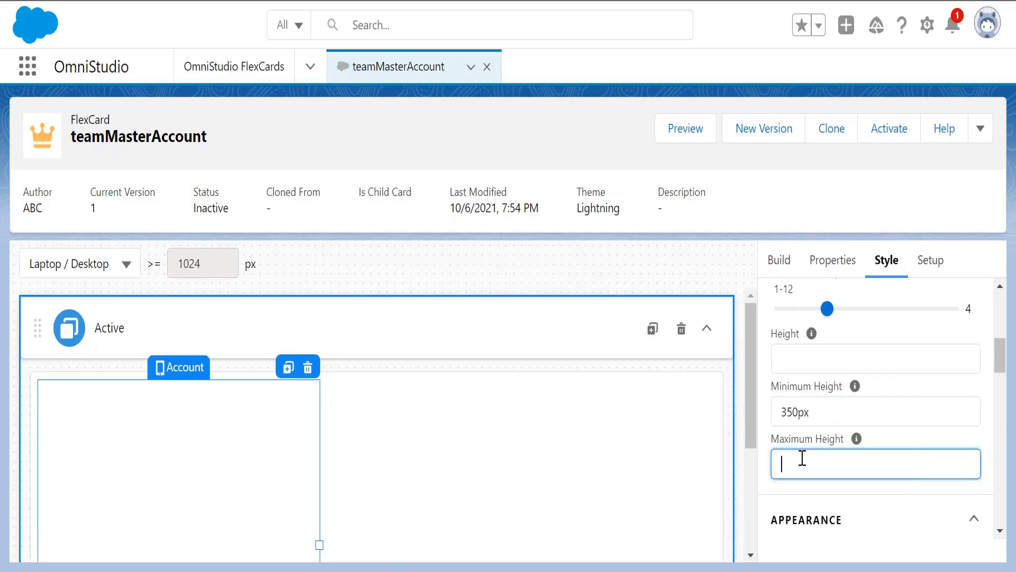
drag(746, 350, 746, 410)
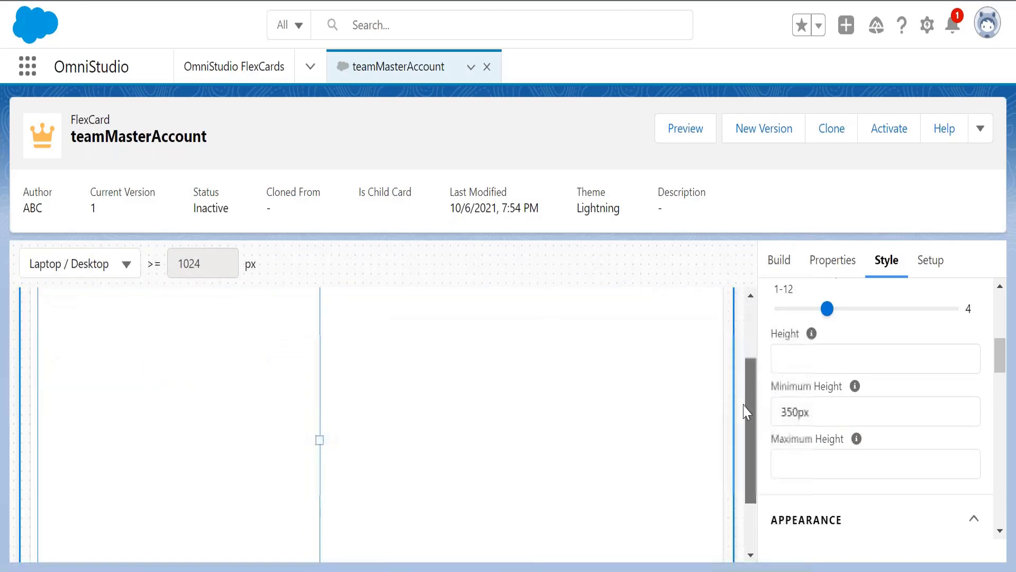
click(819, 459)
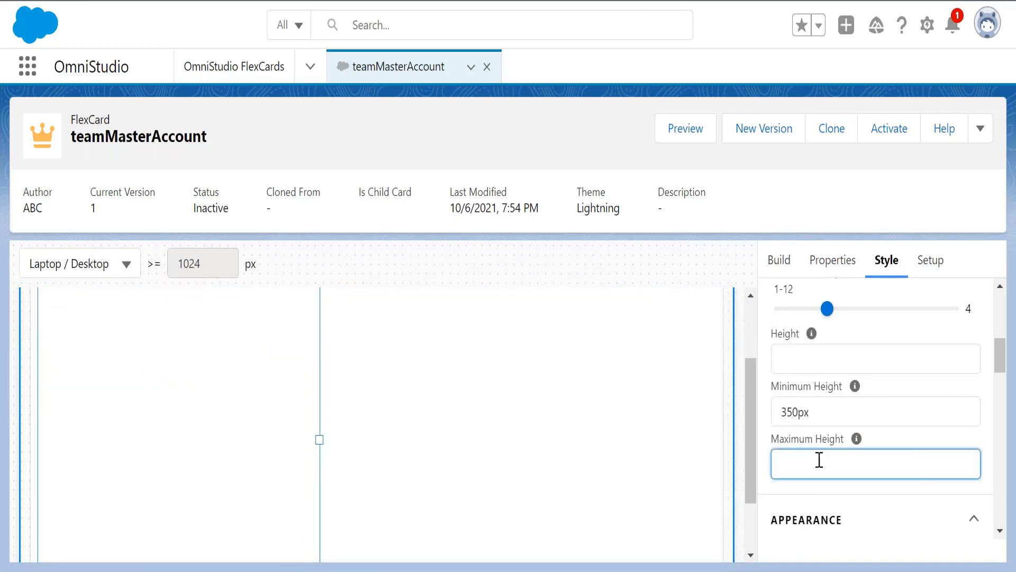
text(375px)
click(991, 430)
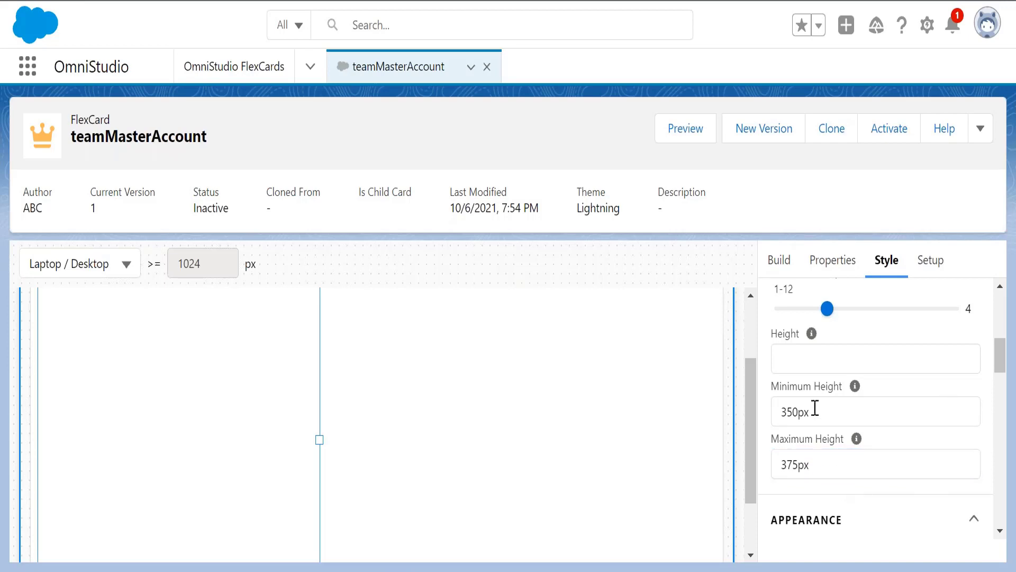
scroll(741, 477, up, 2)
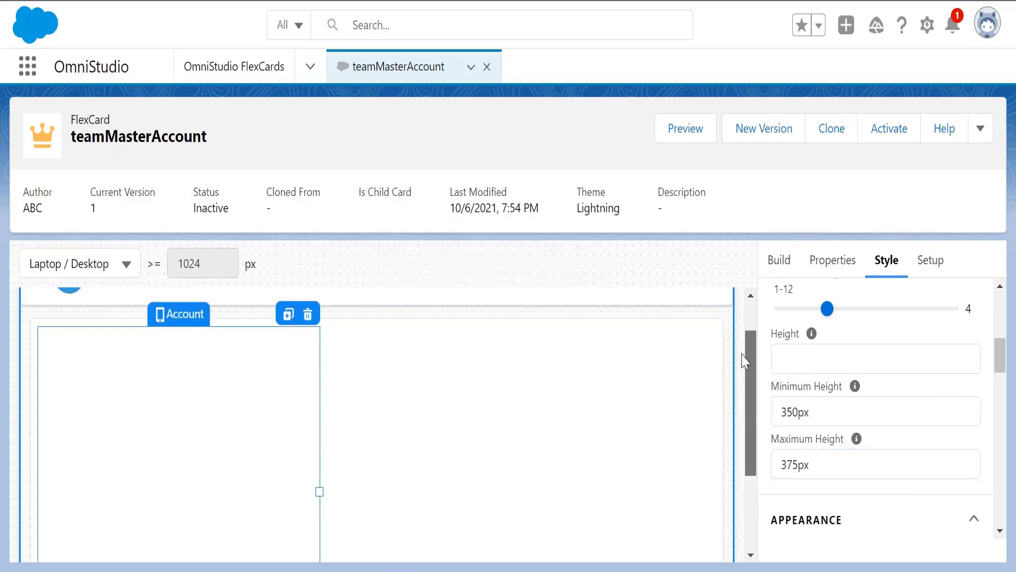
scroll(745, 362, up, 2)
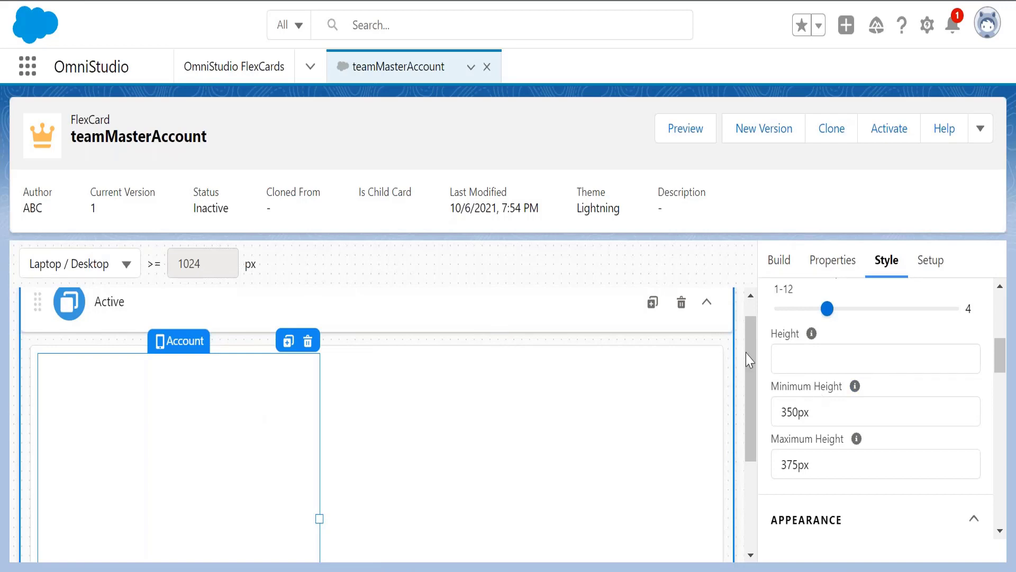
scroll(751, 371, down, 3)
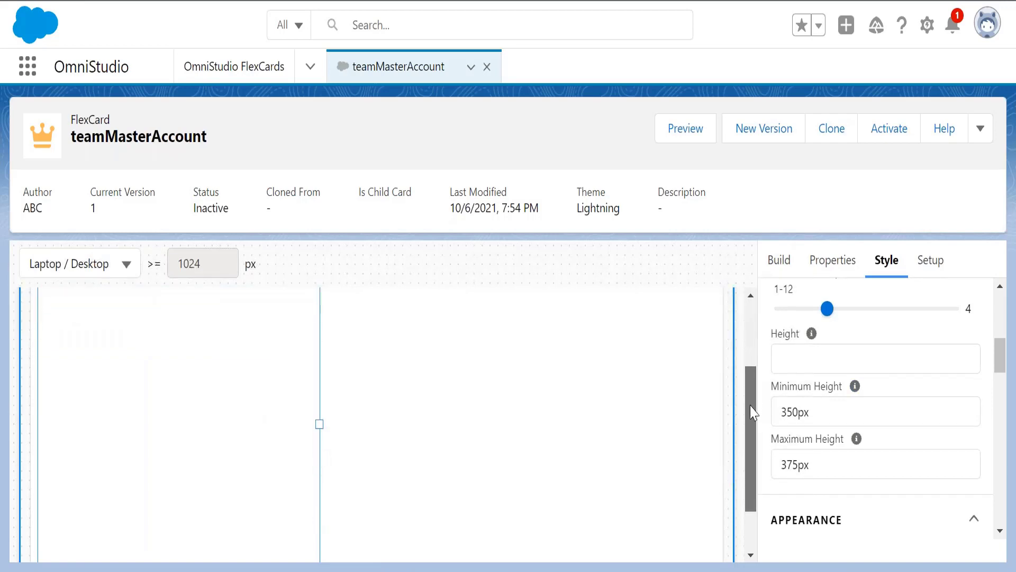
scroll(744, 380, up, 2)
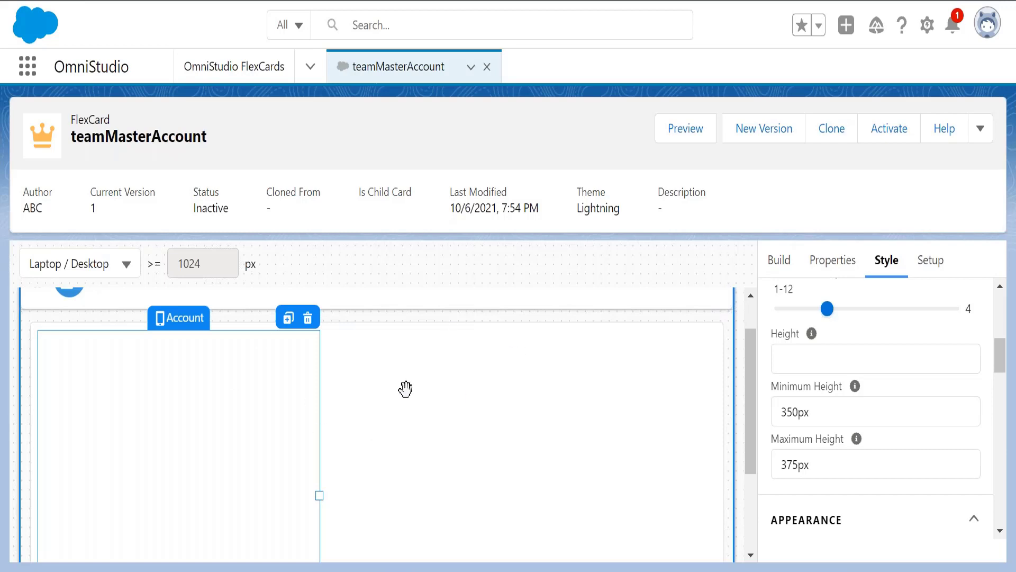
Set the Account block's border type to Top, Right, Bottom and Left.
mouse_move(1004, 360)
mouse_down()
mouse_move(1002, 324)
mouse_move(1003, 365)
mouse_up()
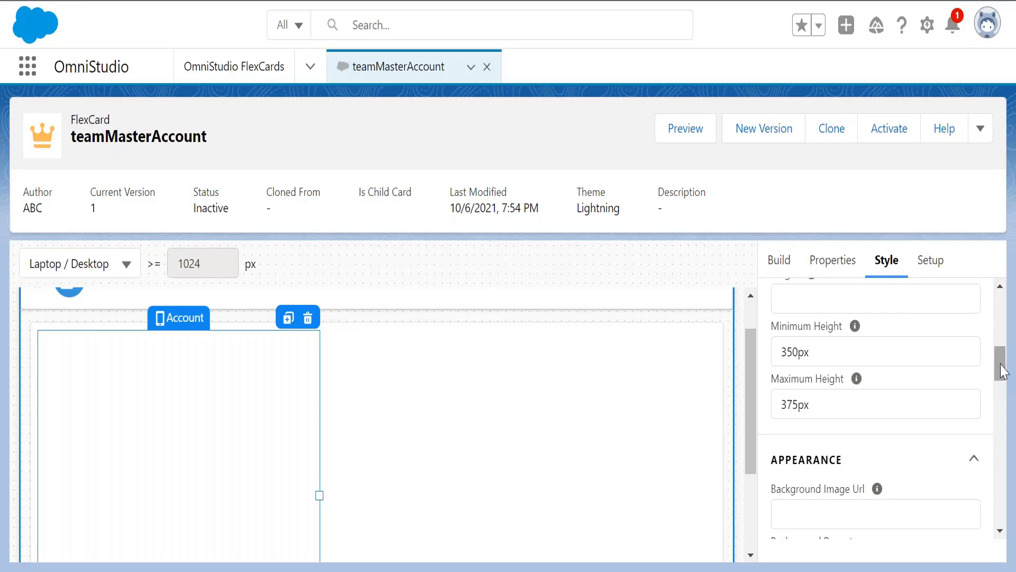
drag(1002, 371, 1003, 394)
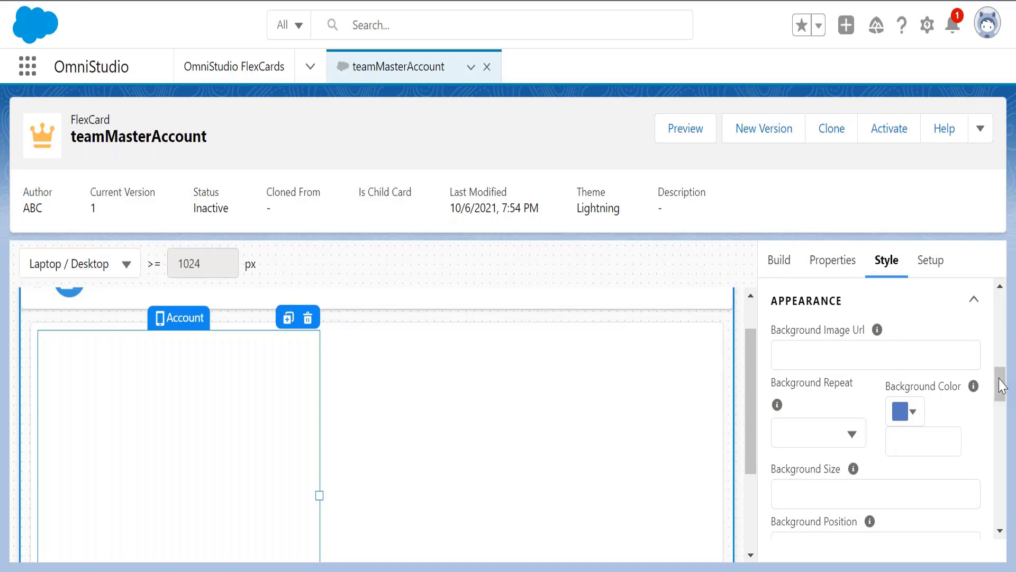
drag(1000, 383, 1004, 424)
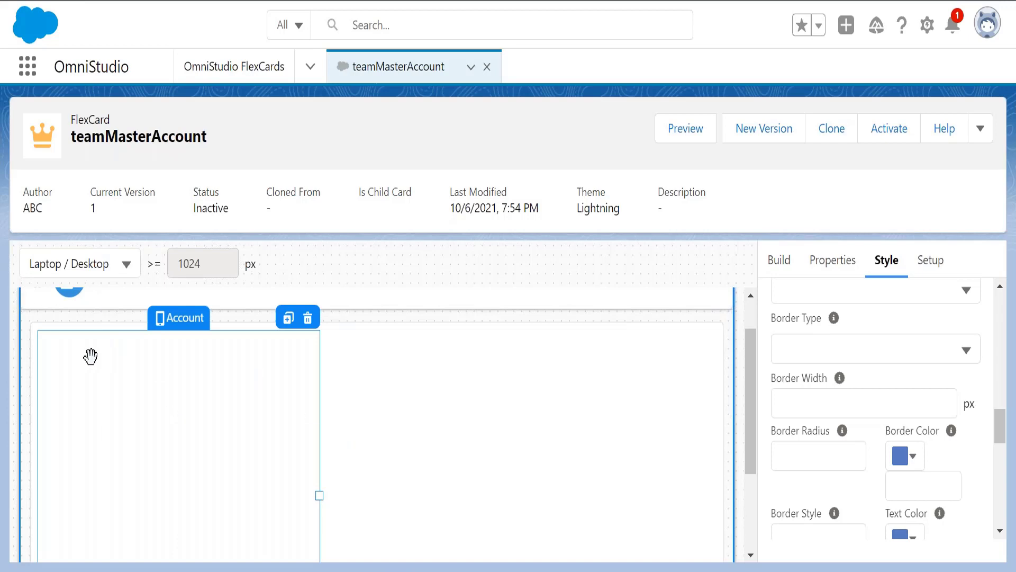
click(811, 348)
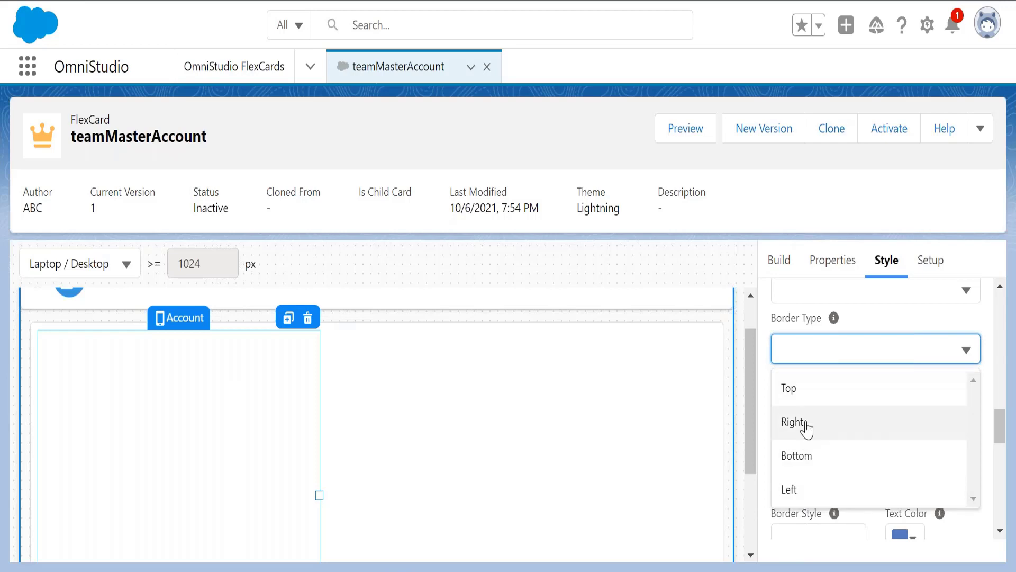
click(804, 394)
click(818, 352)
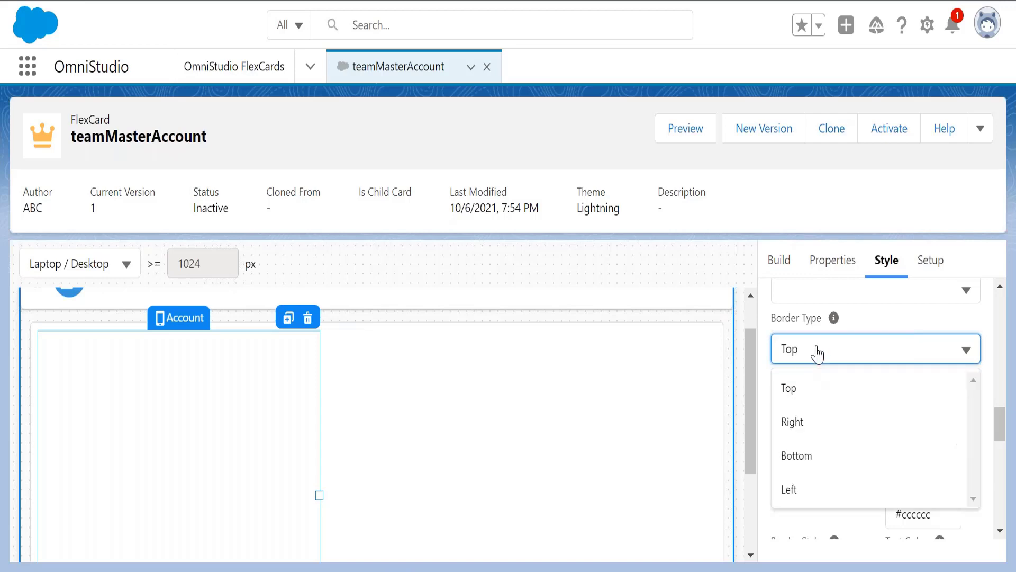
click(817, 423)
click(856, 352)
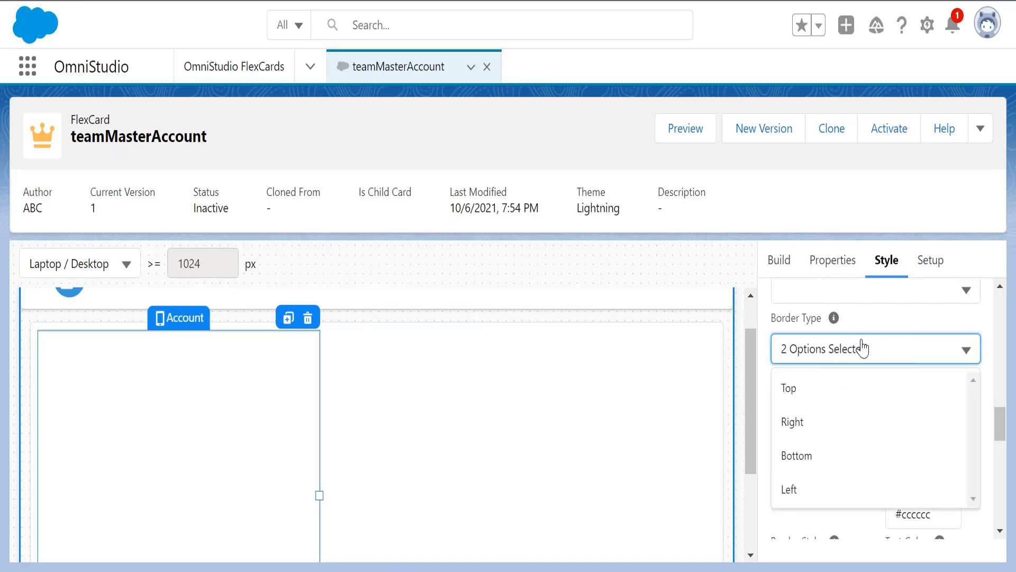
click(817, 457)
click(861, 361)
click(838, 489)
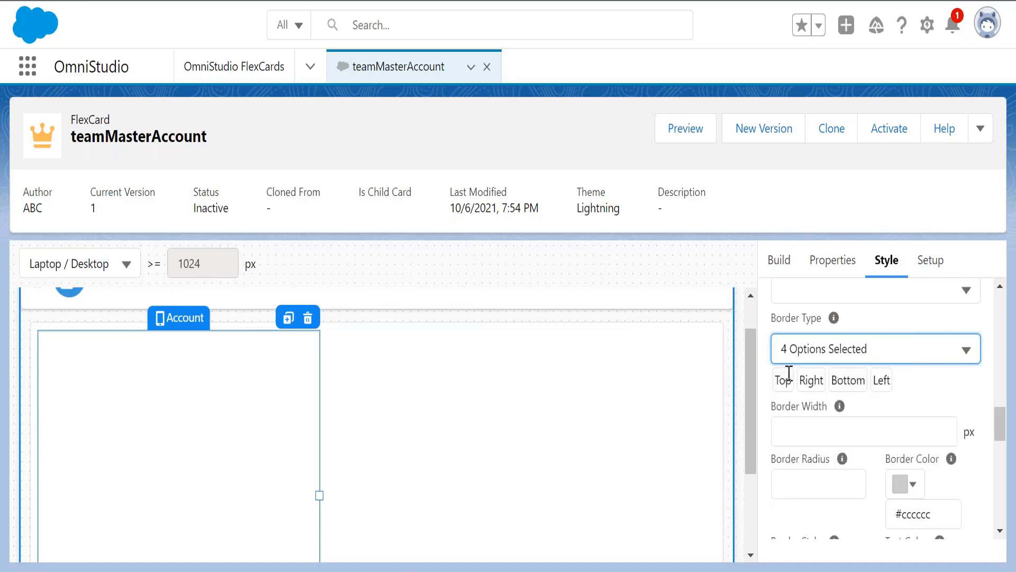
click(836, 351)
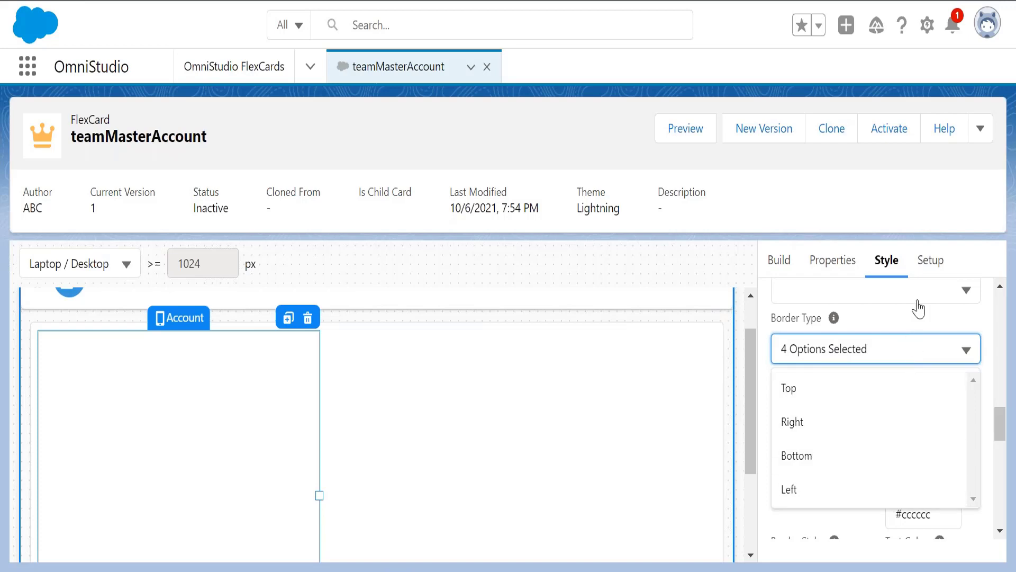
click(919, 318)
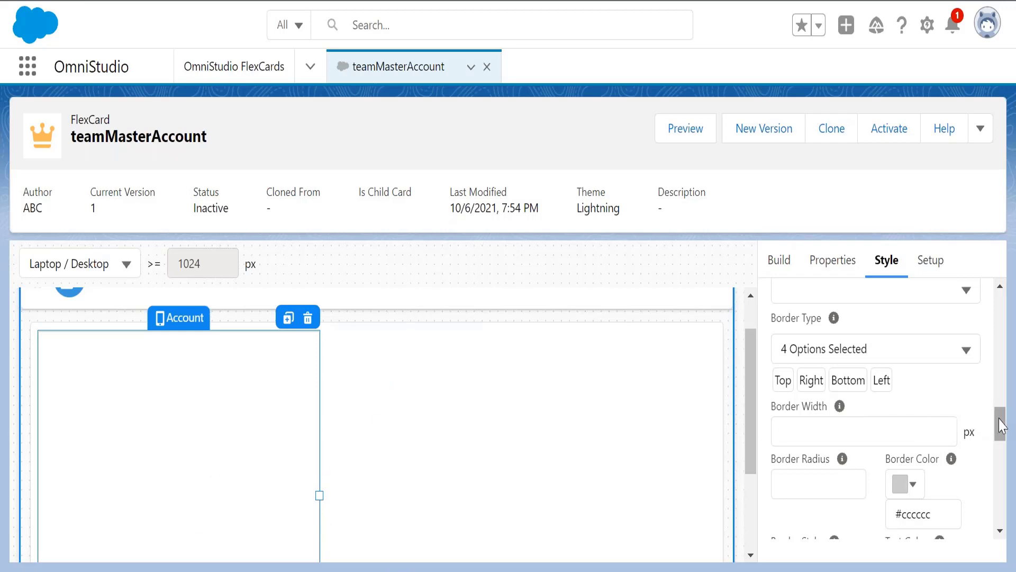
Review the alignment settings, collapse the Dimensions, Appearance and Alignment style sections, and examine the Custom CSS options.
drag(1002, 426, 1000, 473)
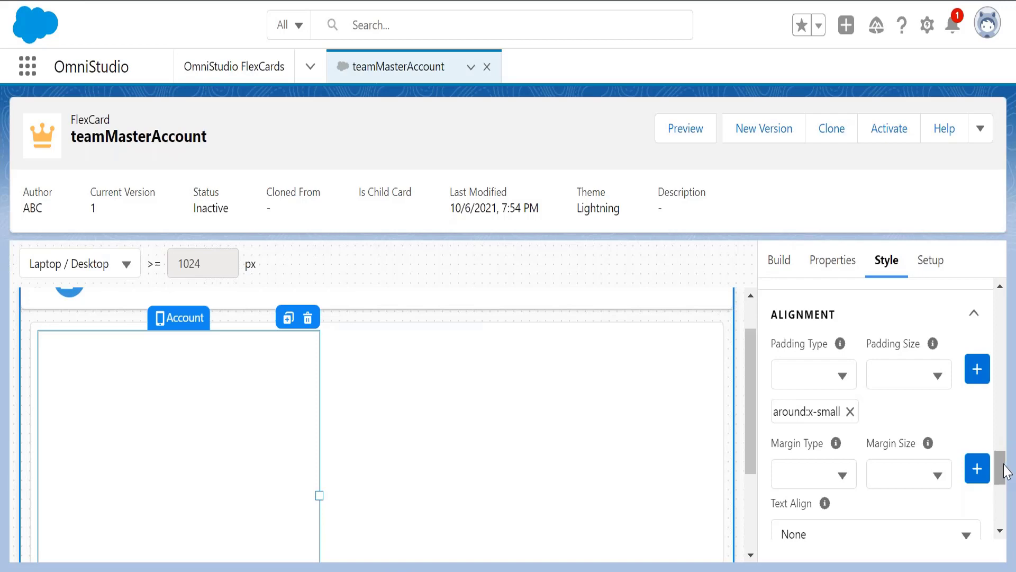
drag(1006, 470, 1014, 297)
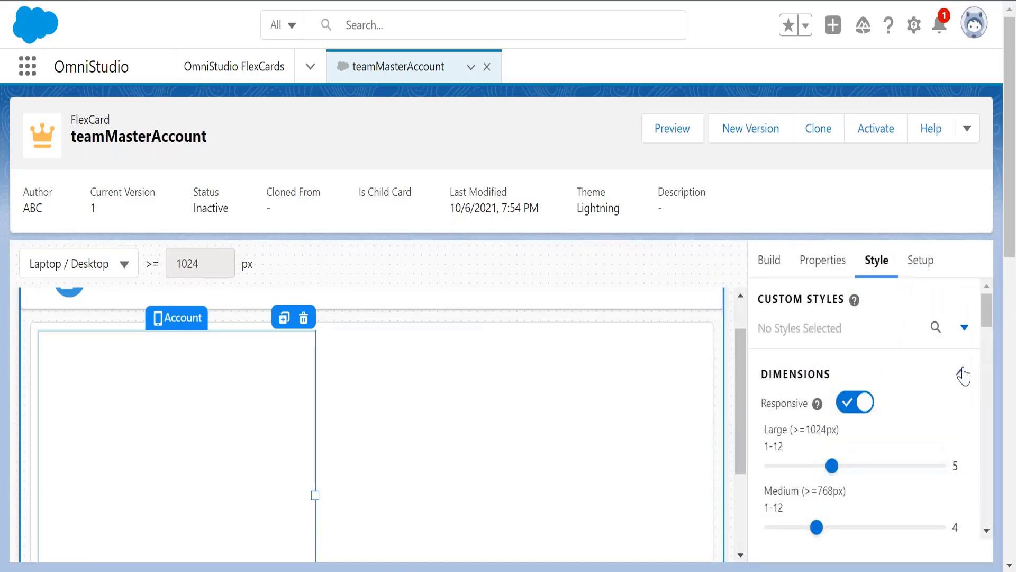
click(961, 373)
click(961, 421)
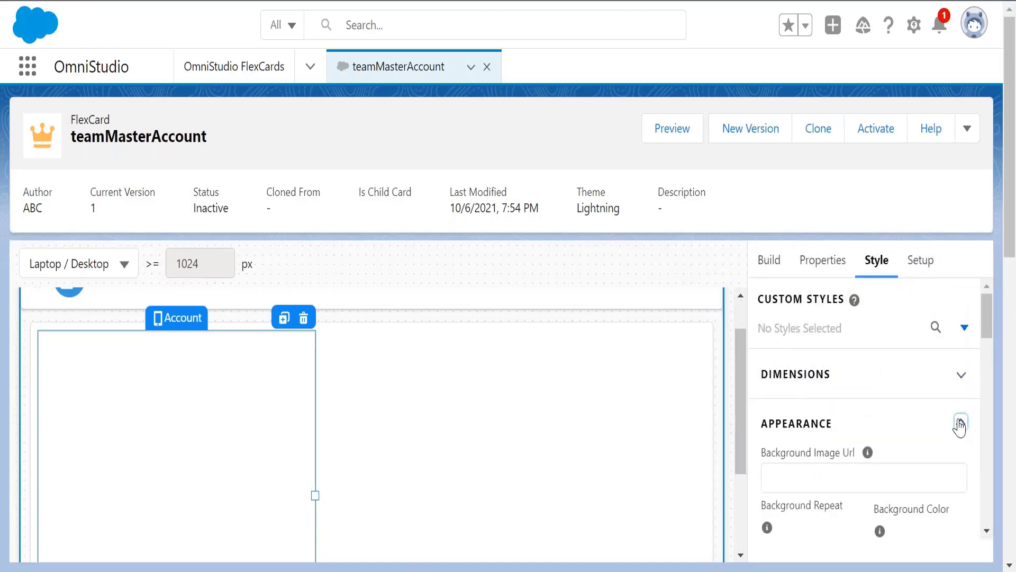
click(960, 473)
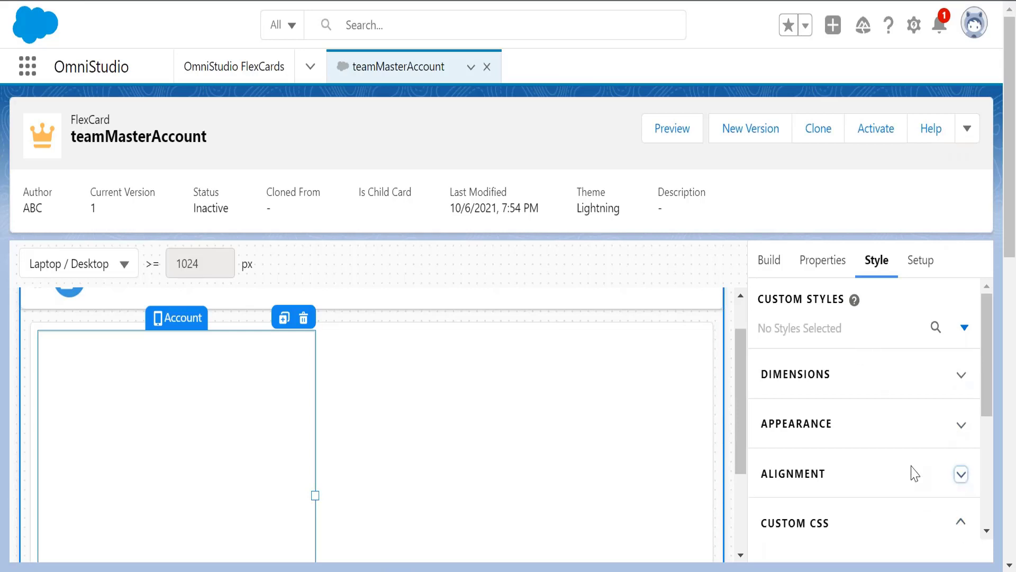
mouse_move(995, 357)
mouse_down()
mouse_move(988, 386)
mouse_move(994, 353)
mouse_up()
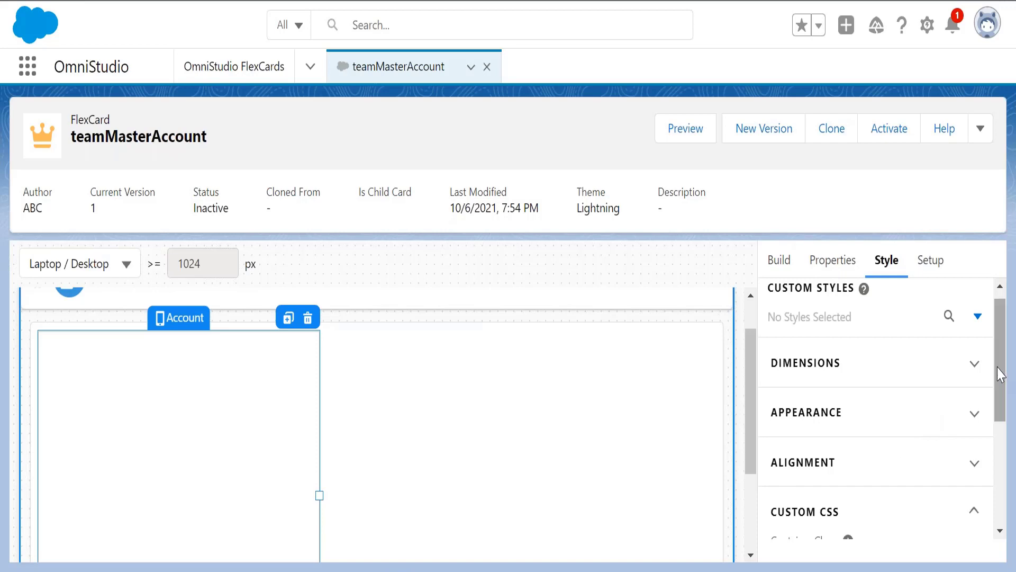
drag(997, 368, 1000, 419)
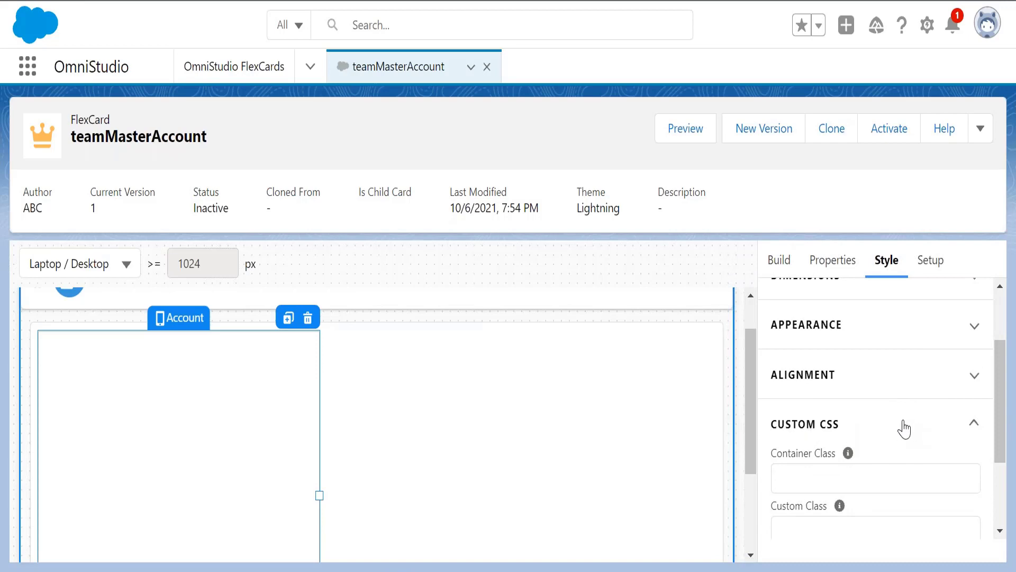
Expand the Alignment and Appearance style sections and examine the border, padding and margin settings.
click(933, 384)
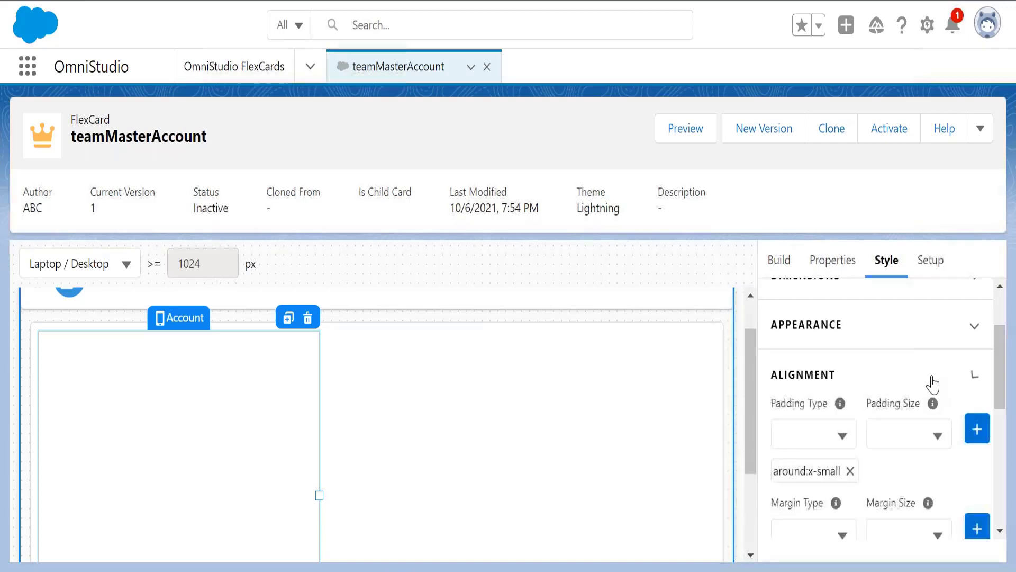
click(966, 334)
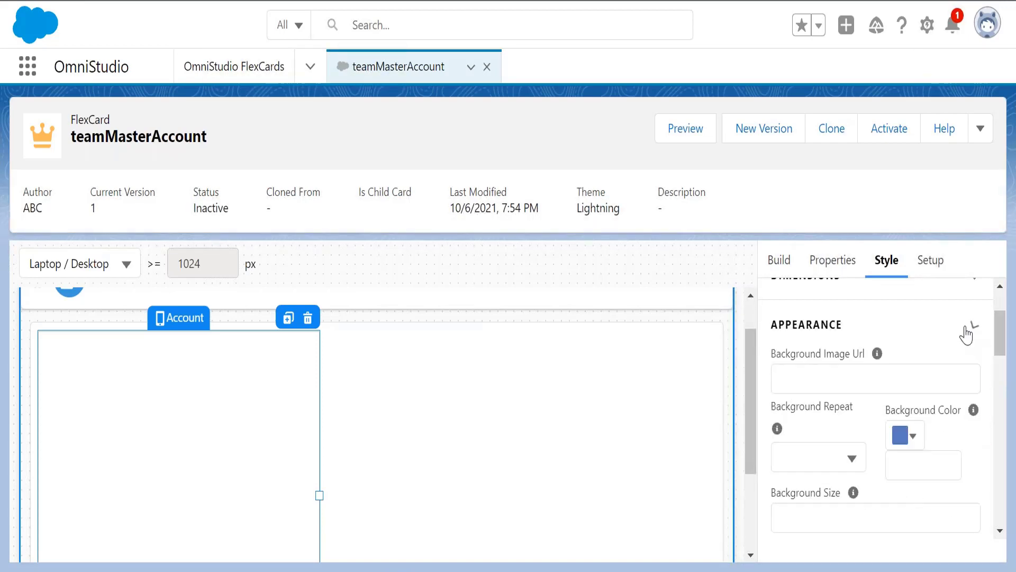
drag(999, 335, 1005, 405)
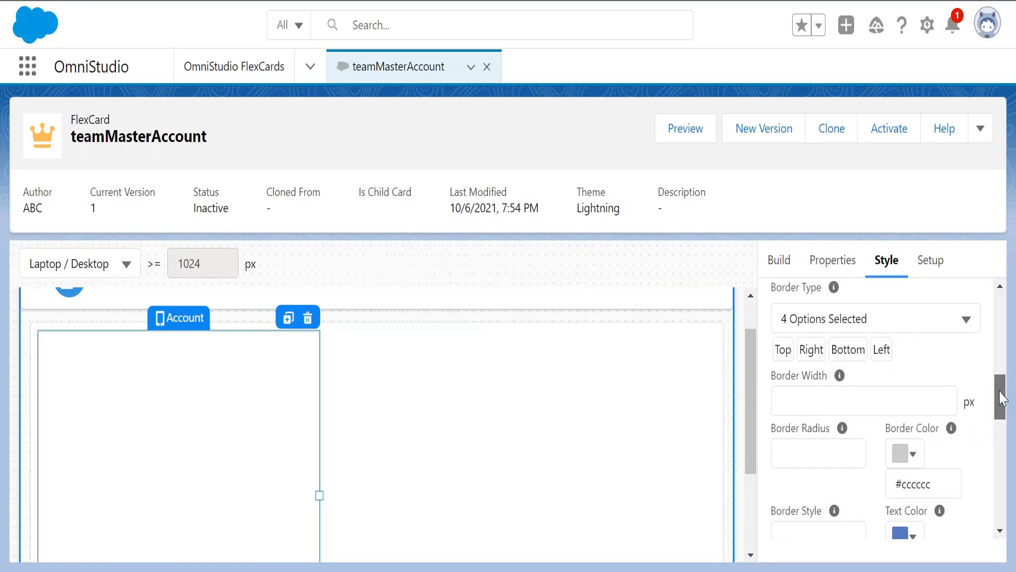
drag(998, 390, 1000, 445)
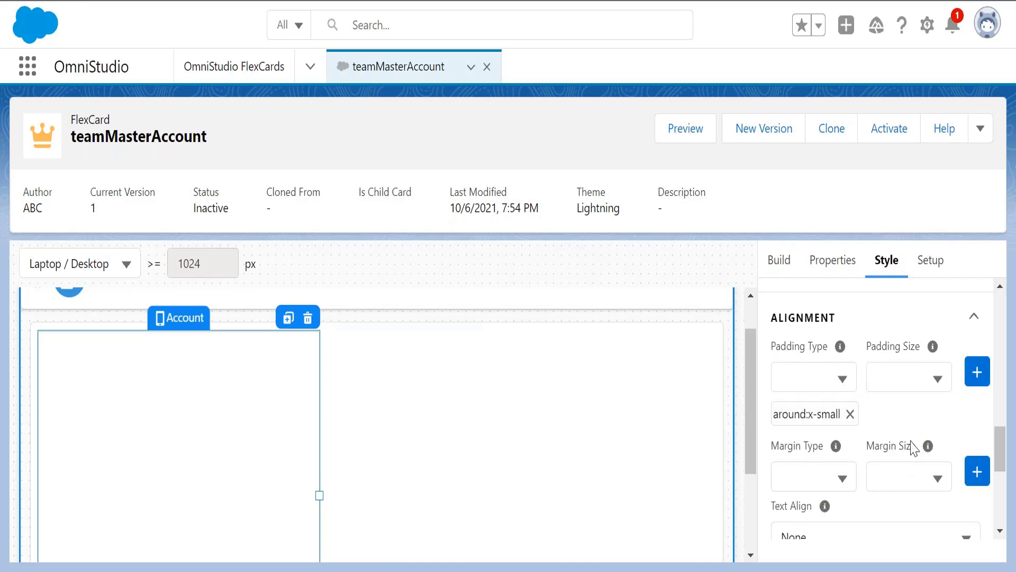
Set the Account block's padding type to Around and its padding size to x-Small.
click(999, 530)
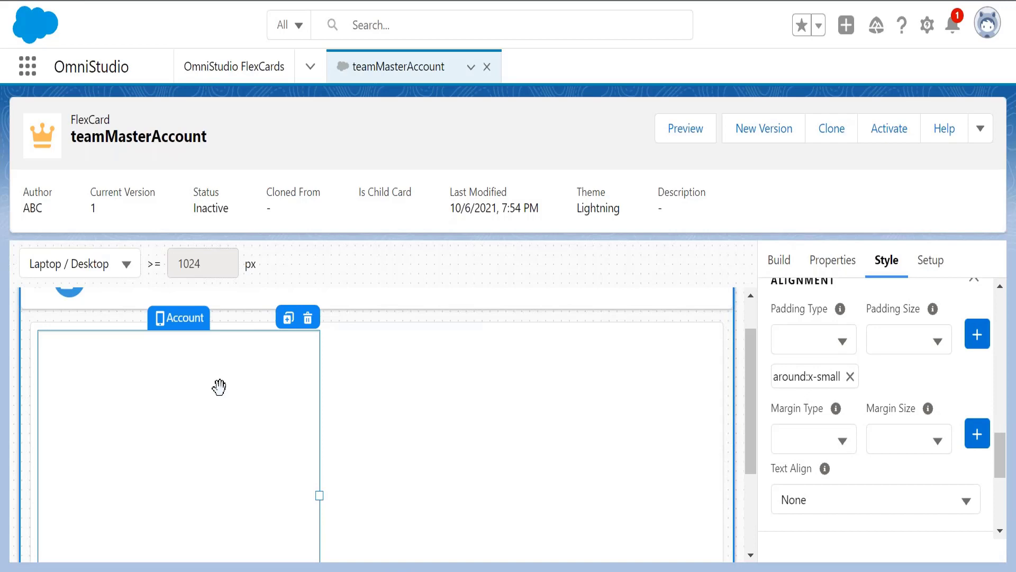
click(825, 342)
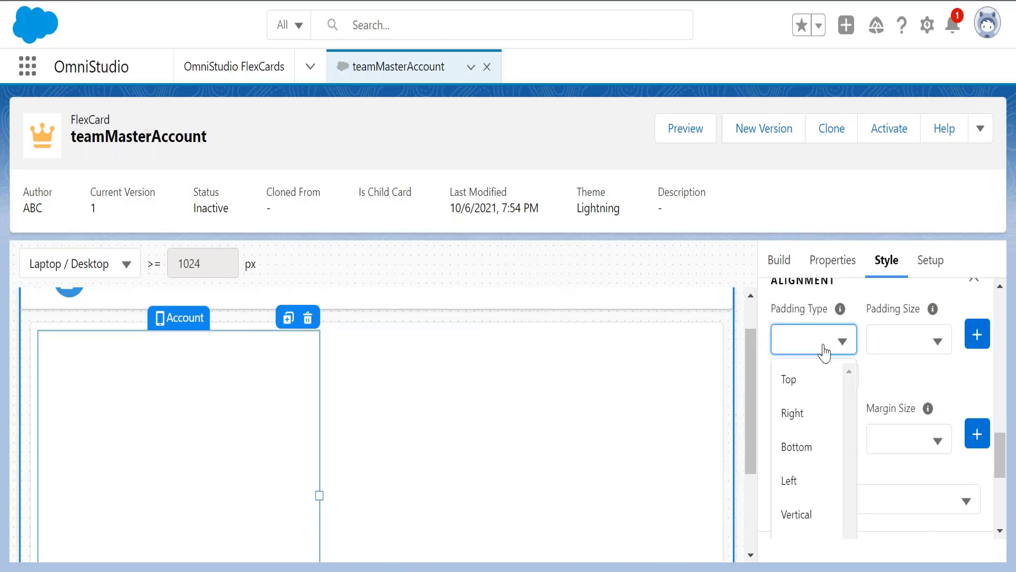
click(803, 453)
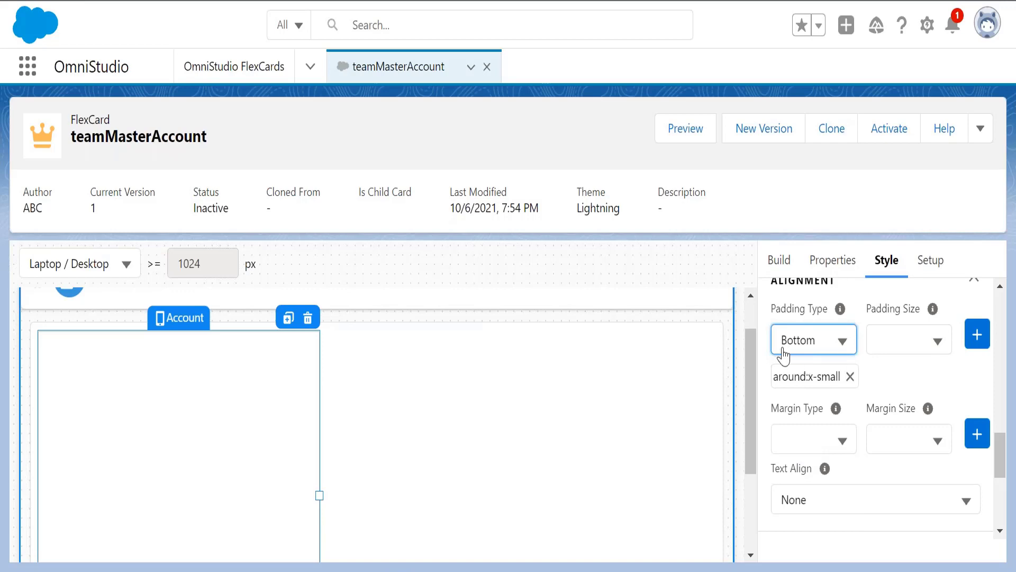
click(815, 345)
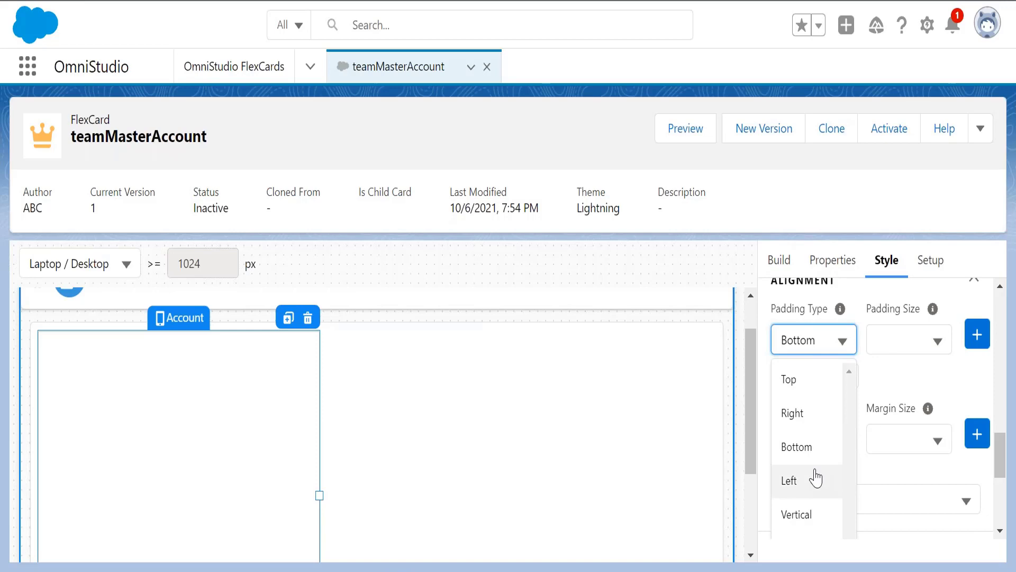
scroll(815, 478, down, 2)
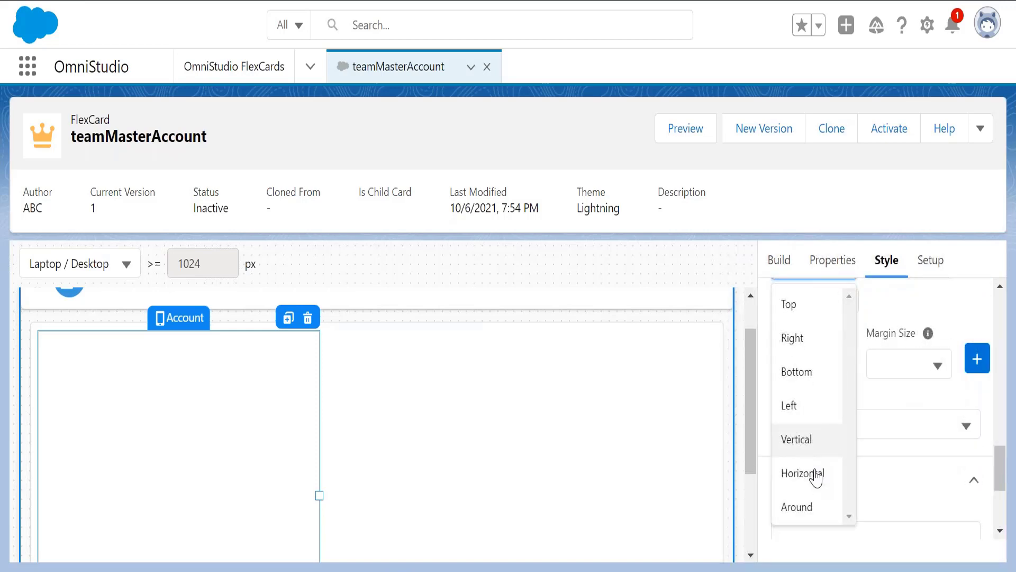
click(809, 508)
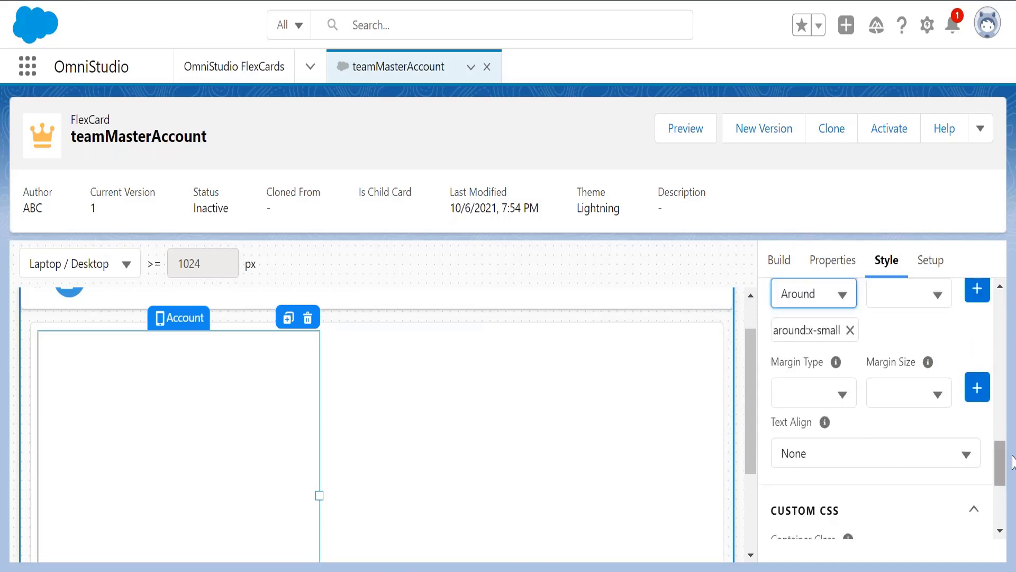
drag(1006, 466, 1000, 438)
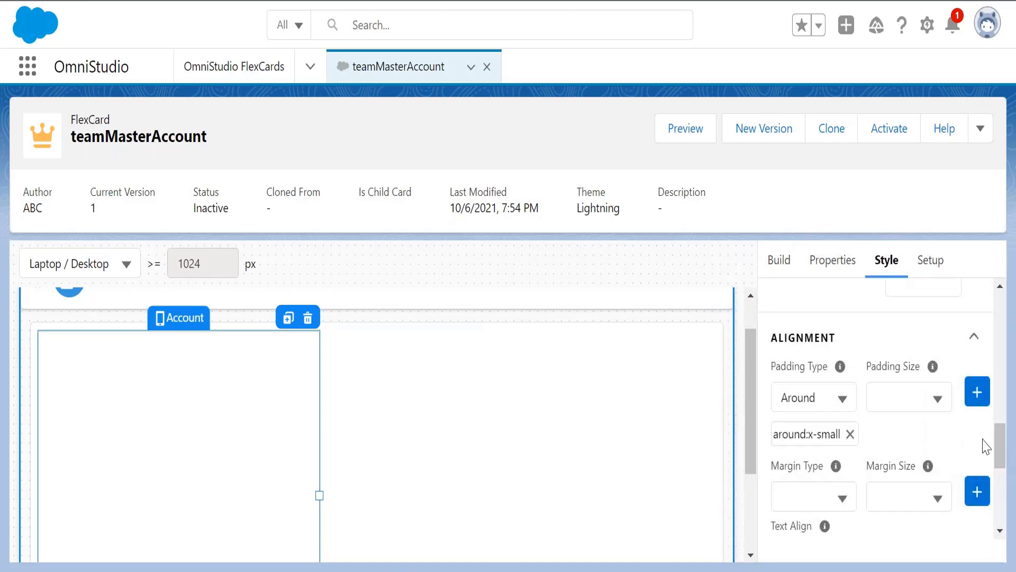
click(931, 413)
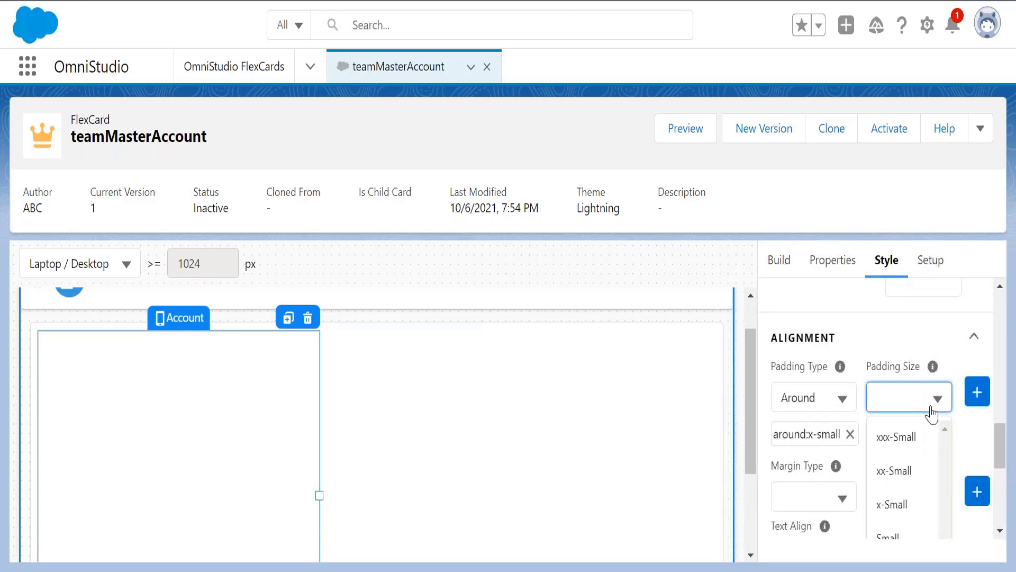
scroll(932, 414, down, 1)
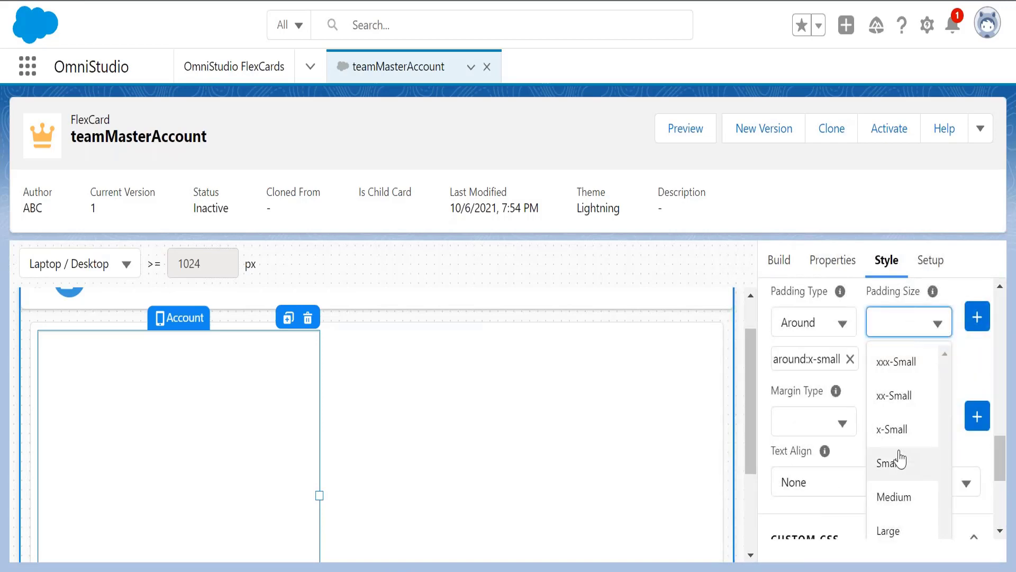
click(900, 431)
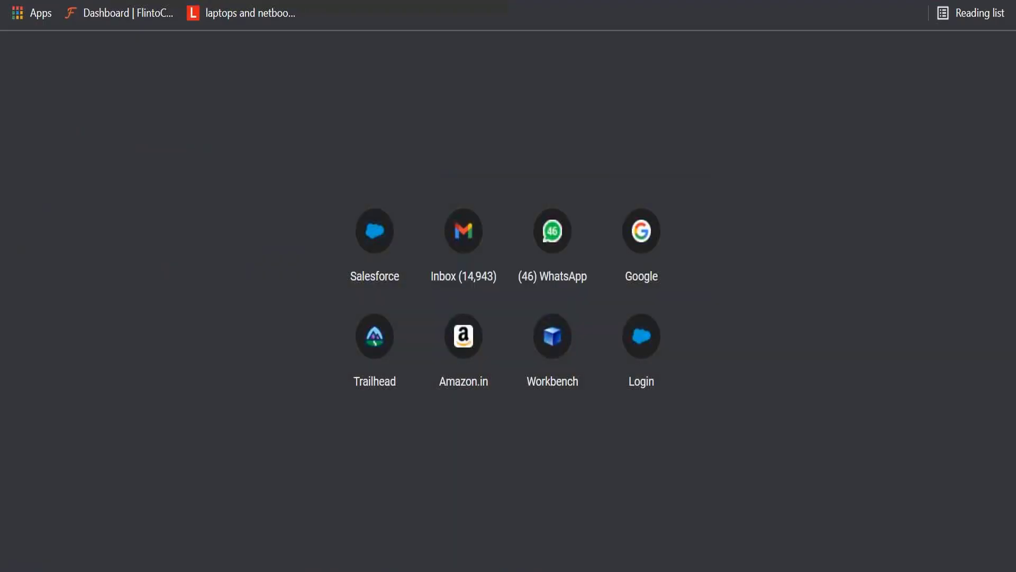
Search the web for "lightning design system" in a new browser tab and open the Salesforce Lightning Design System site.
text(lig)
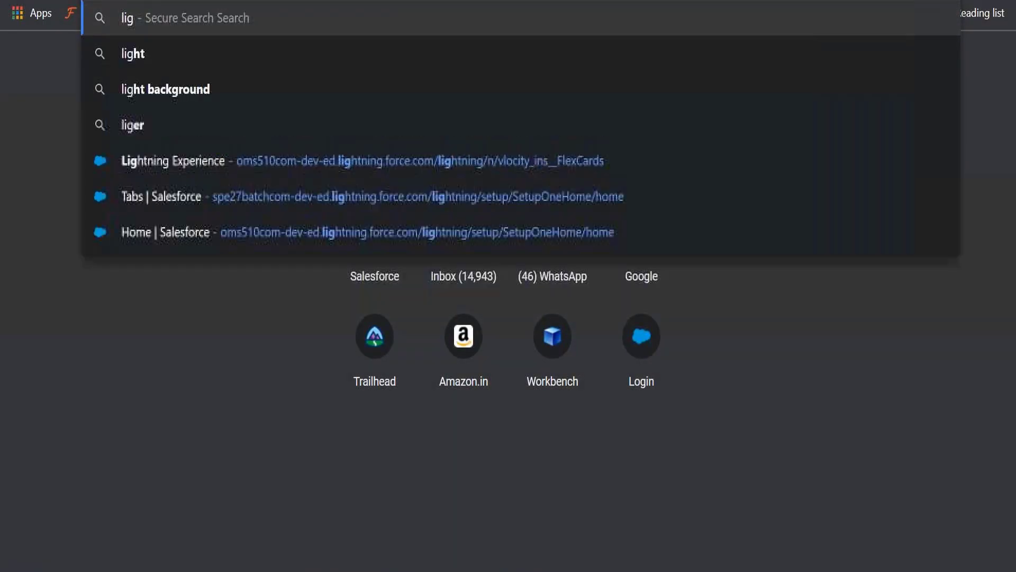
text(ht)
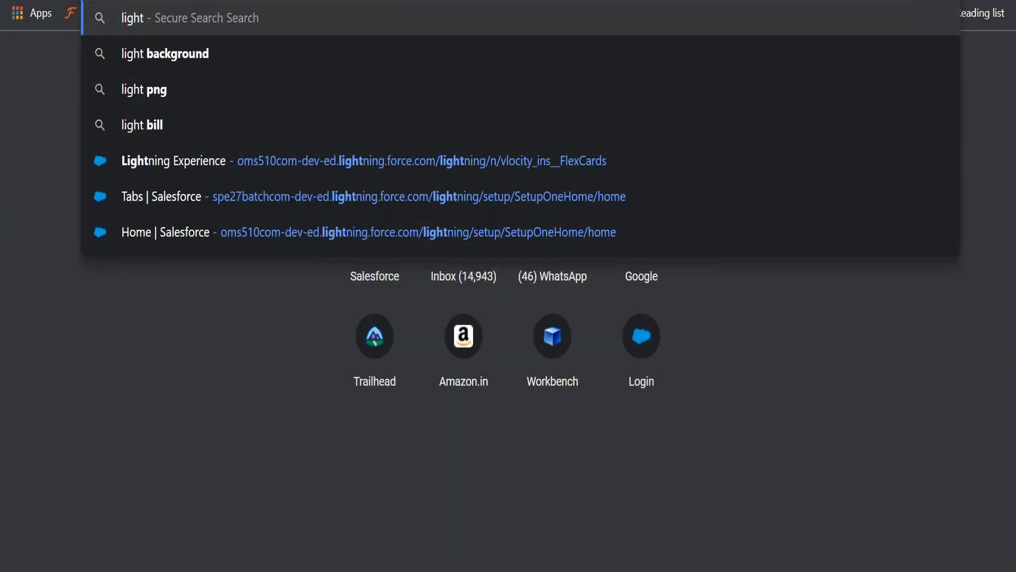
text(ning)
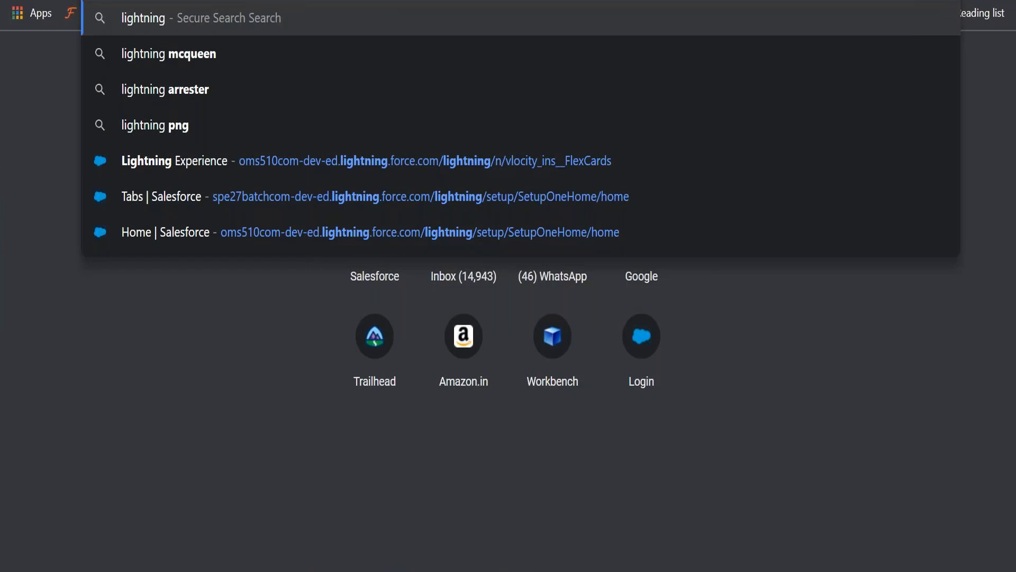
text(De)
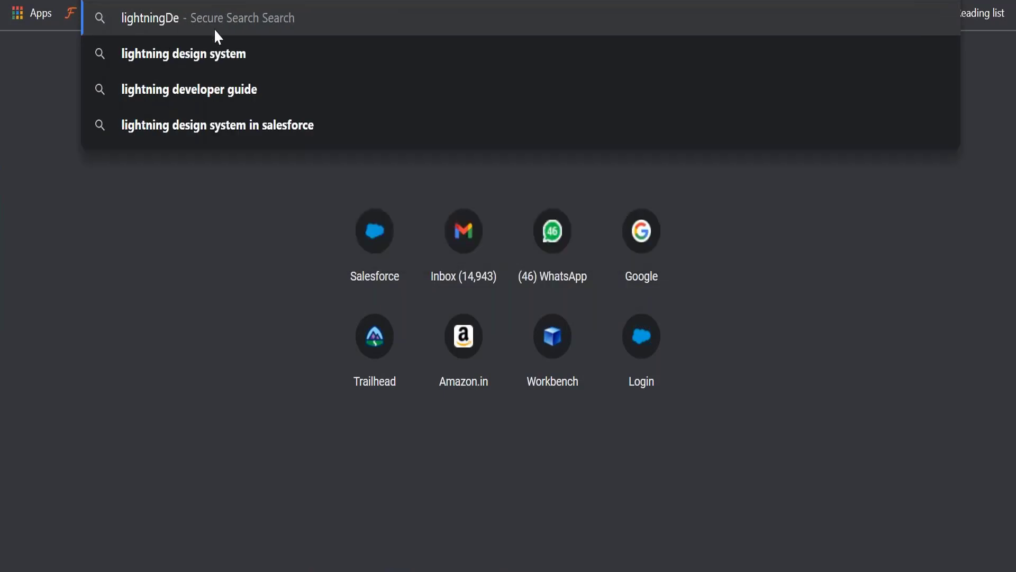
click(209, 55)
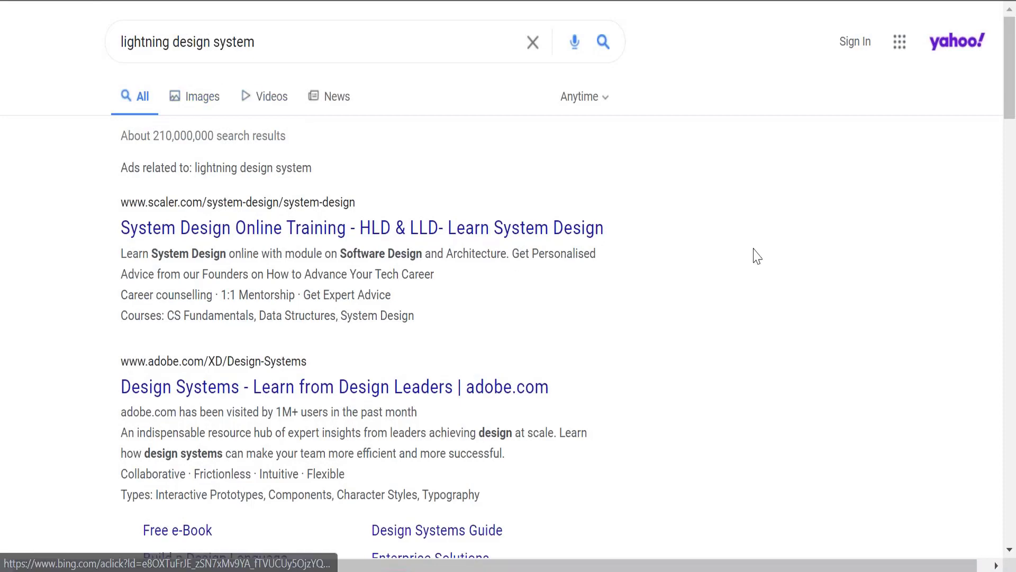
drag(1013, 85, 1013, 223)
click(254, 319)
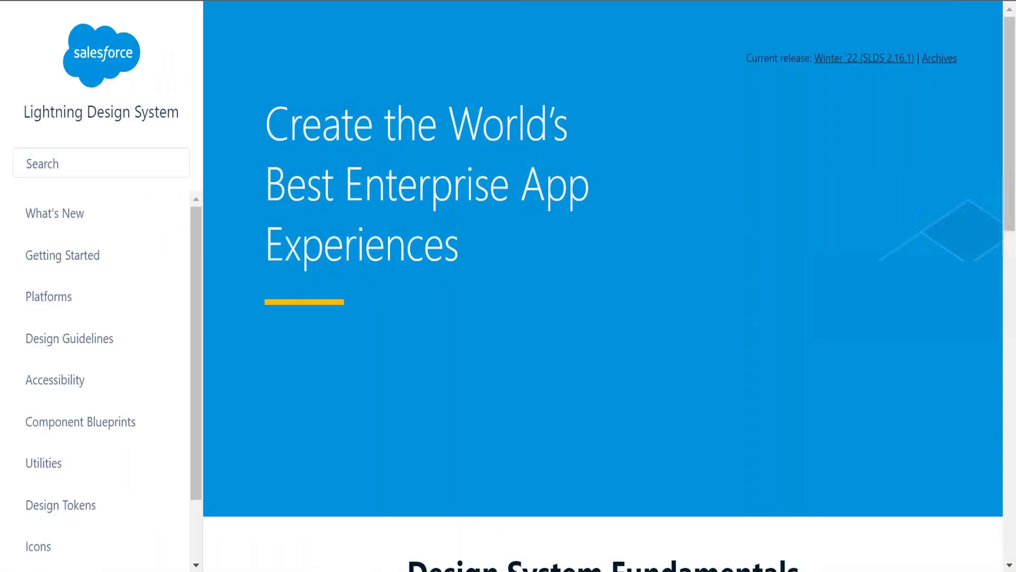
Search the design system for padding, open the Padding utility page and go to its Location - Around examples.
click(109, 160)
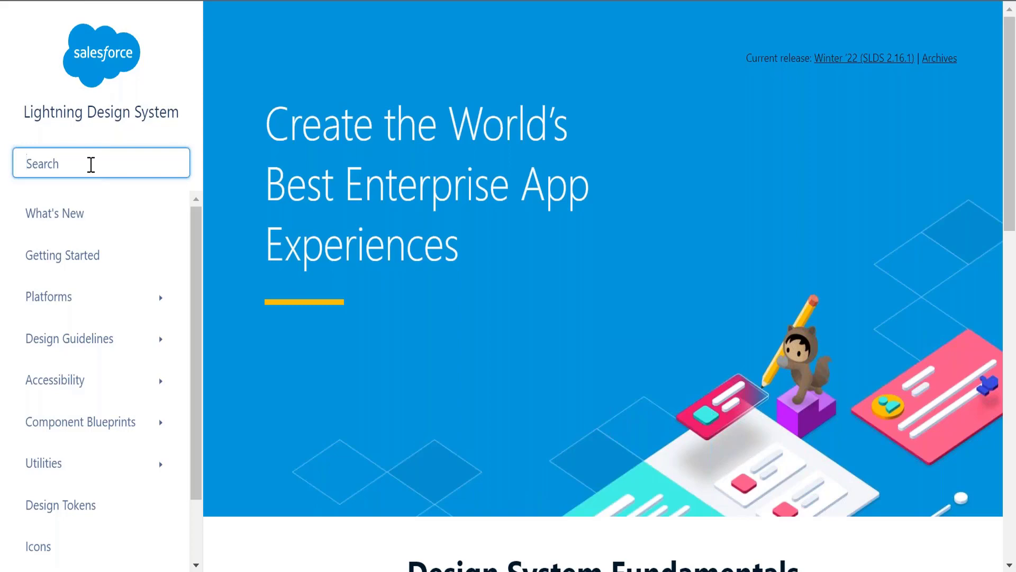
text(padding)
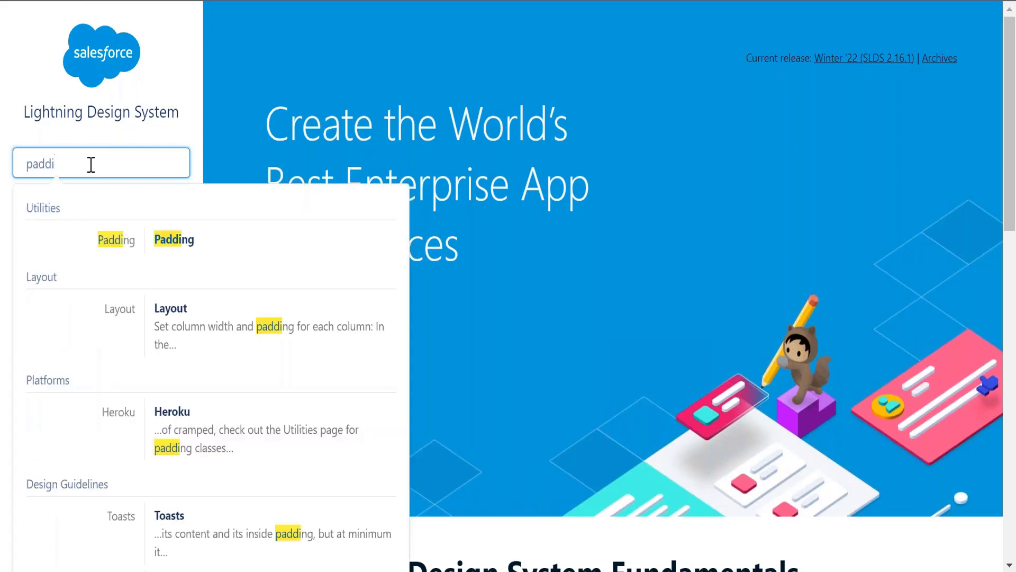
click(182, 251)
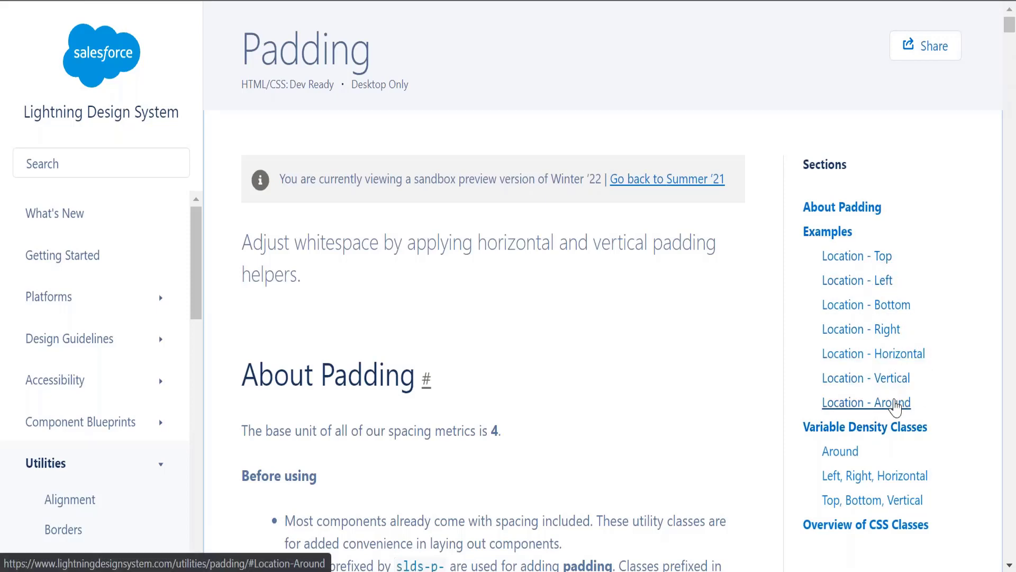
click(868, 402)
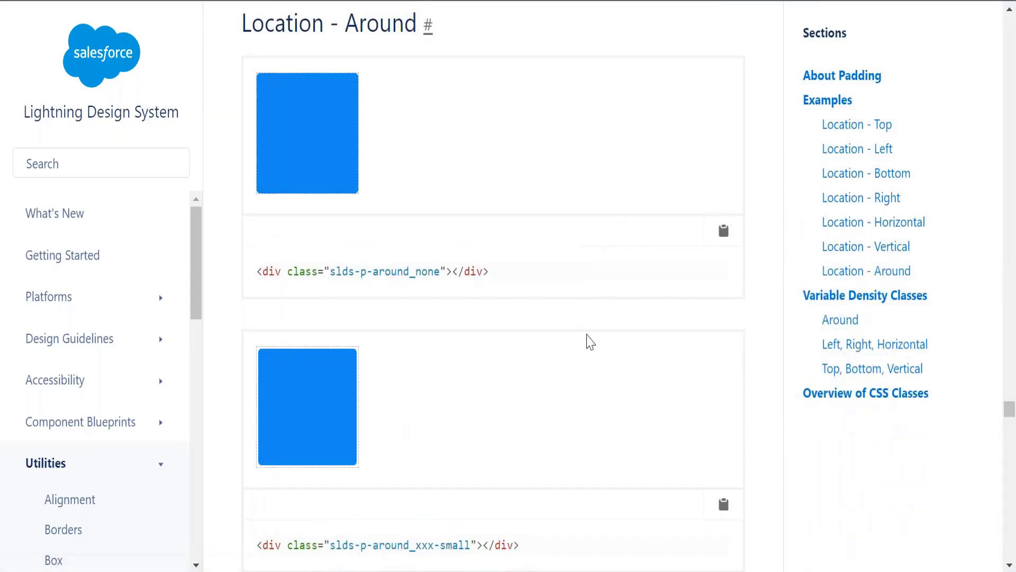
Examine the x-small through large around-padding examples, compare them with the FlexCard's padding size, and return to the FlexCard editor.
drag(1009, 408, 1009, 432)
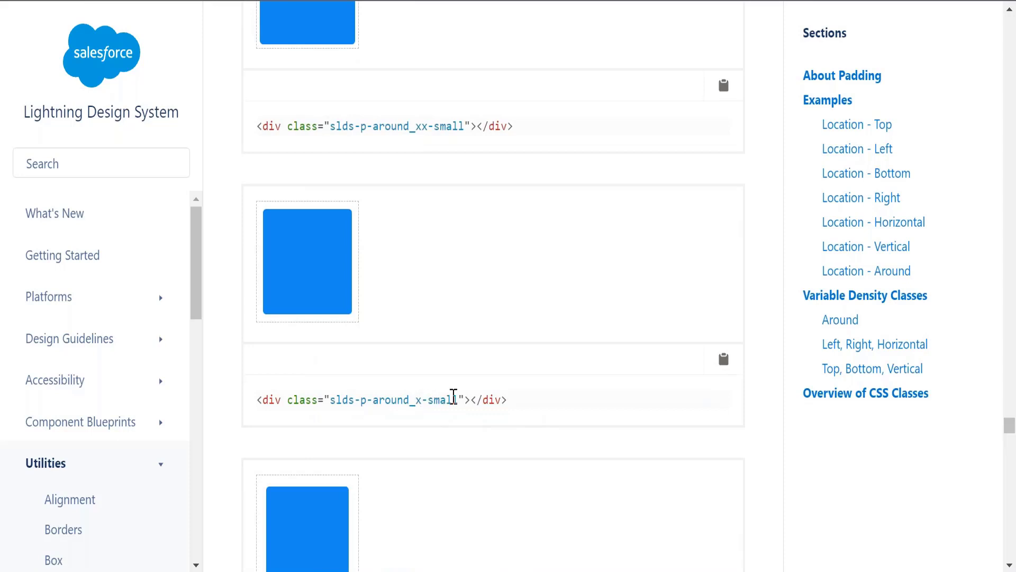
drag(459, 398, 336, 398)
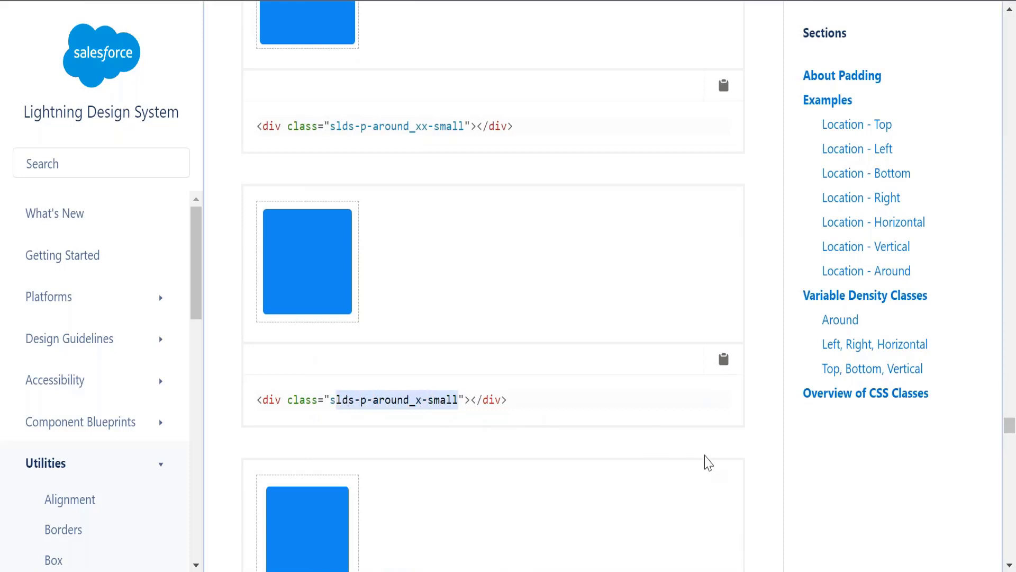
drag(1008, 423, 1011, 443)
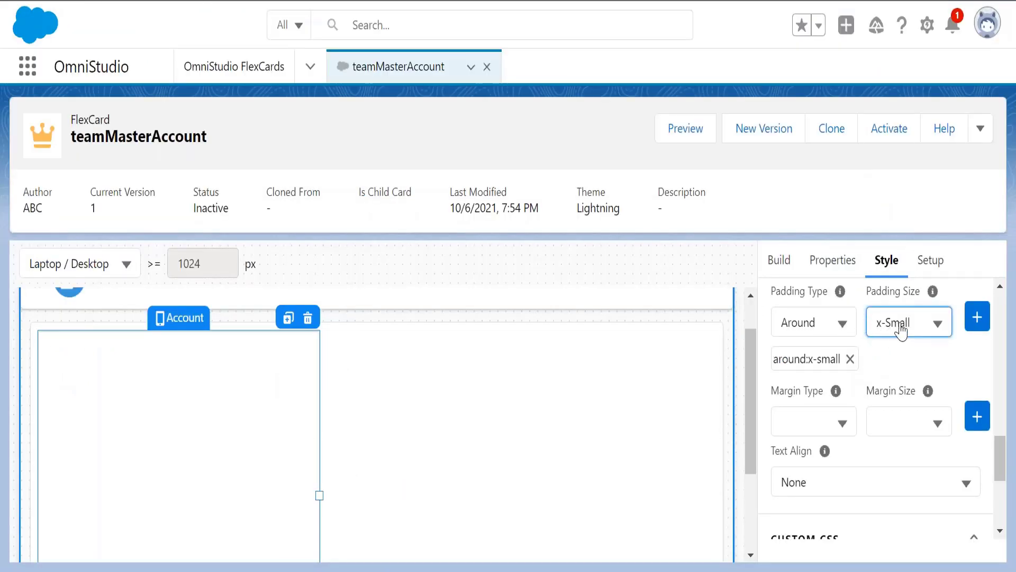
click(901, 326)
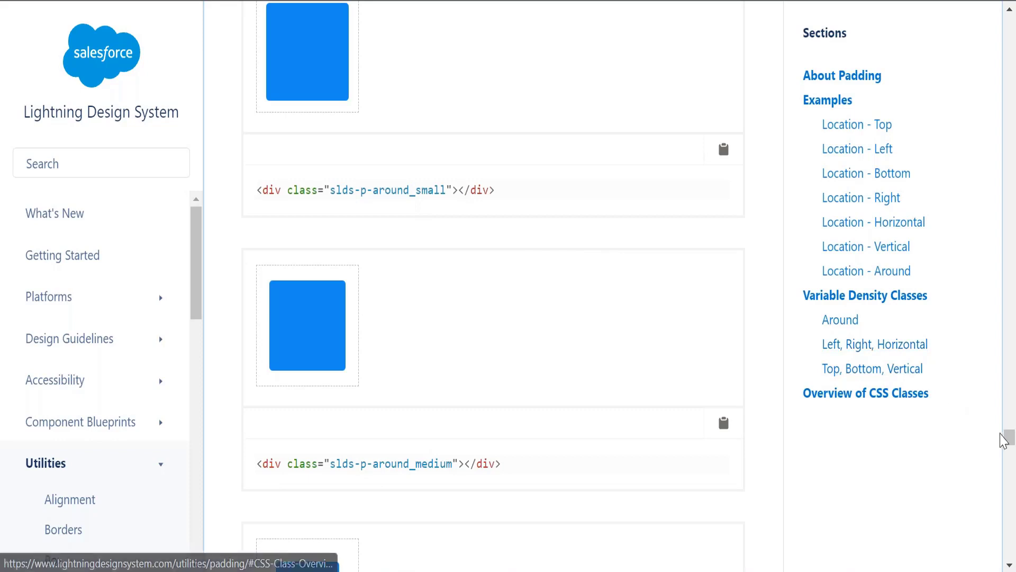
mouse_move(1007, 440)
mouse_down()
mouse_move(1010, 420)
mouse_move(1010, 468)
mouse_move(1010, 446)
mouse_up()
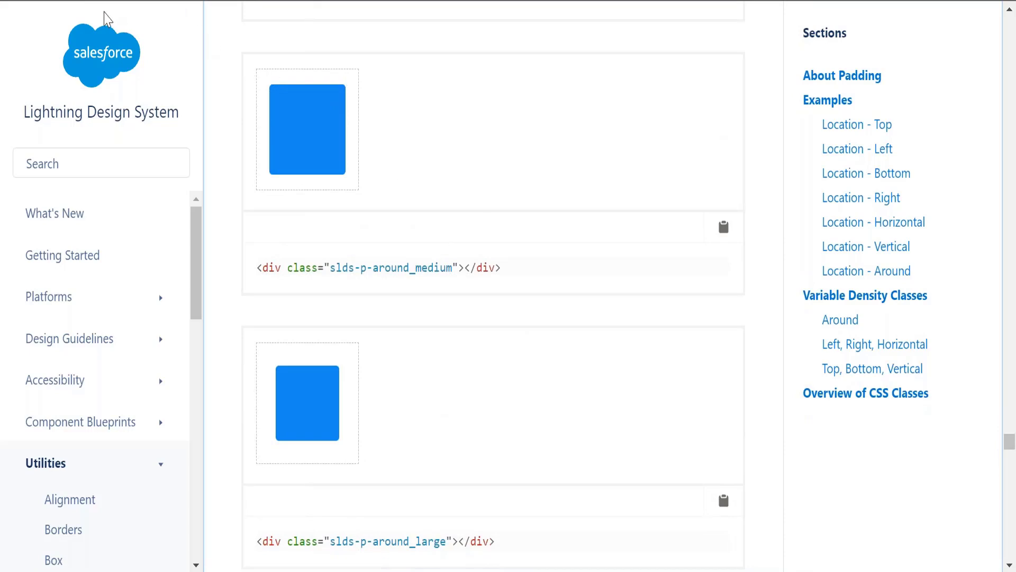
key(ctrl+shift+Tab)
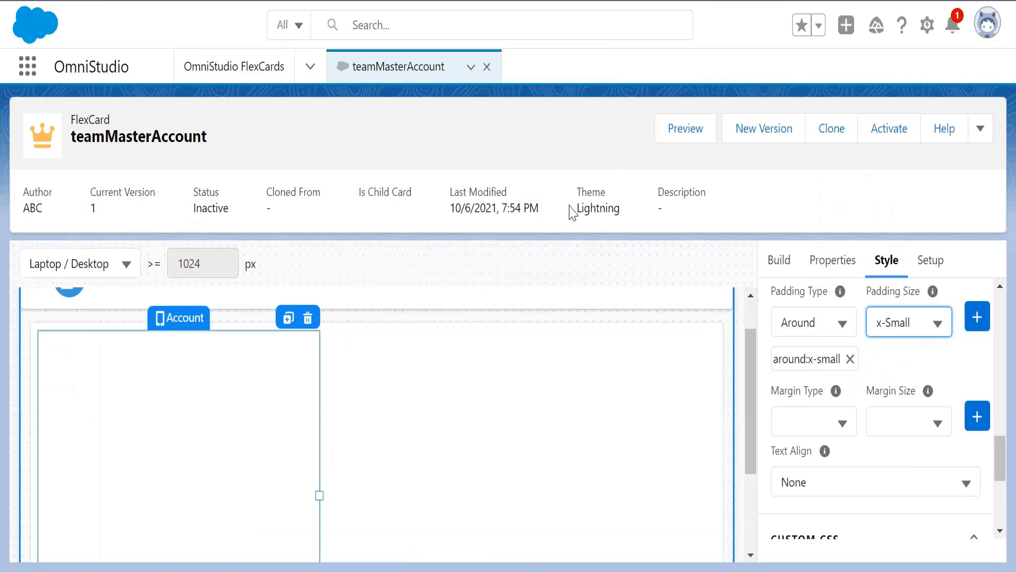
Add the Around x-Small padding to the Account block and check the block on the canvas.
drag(576, 209, 621, 211)
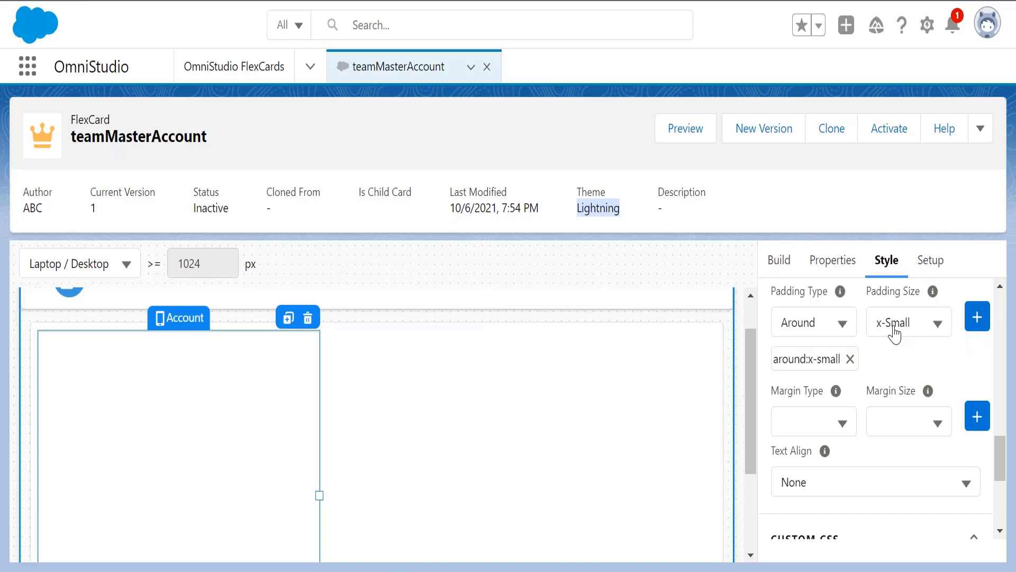
click(814, 332)
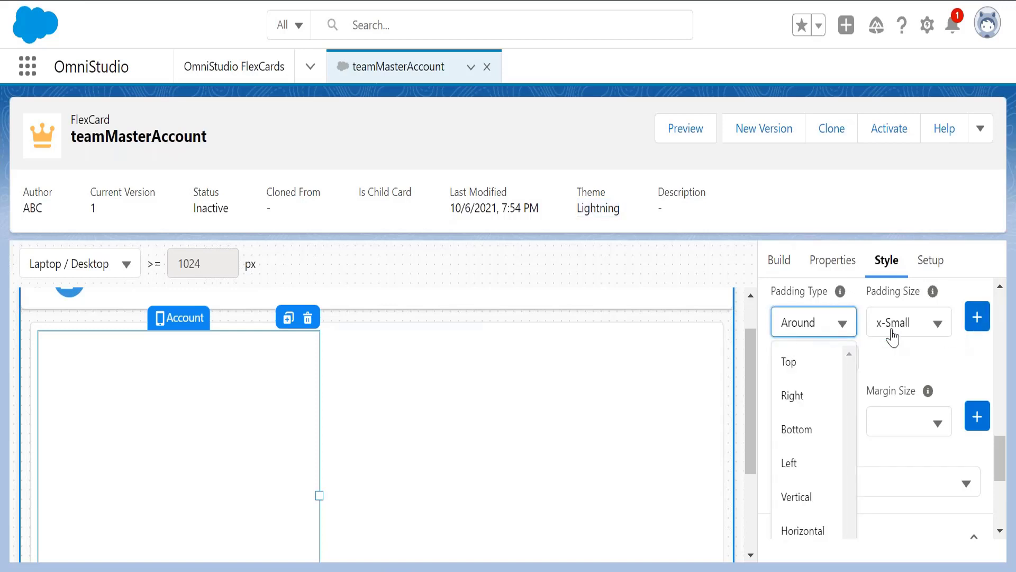
click(910, 356)
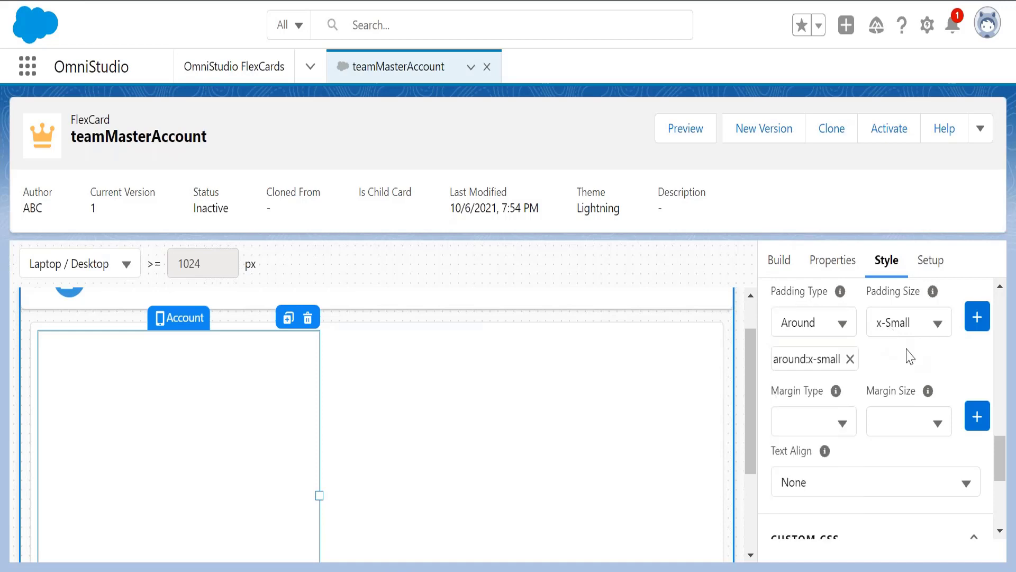
click(978, 318)
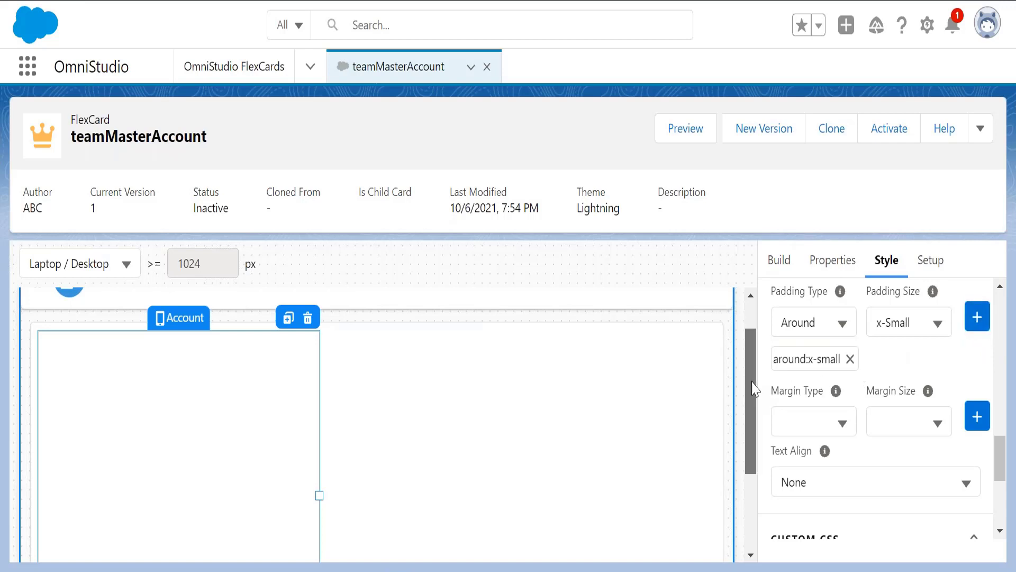
mouse_move(754, 389)
mouse_down()
mouse_move(749, 459)
mouse_move(752, 397)
mouse_up()
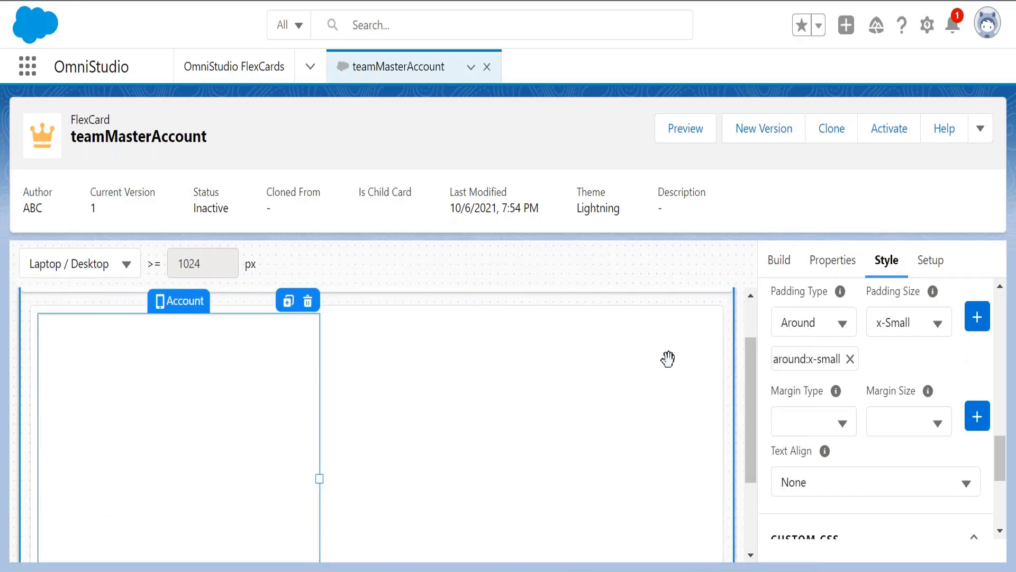
drag(752, 369, 752, 435)
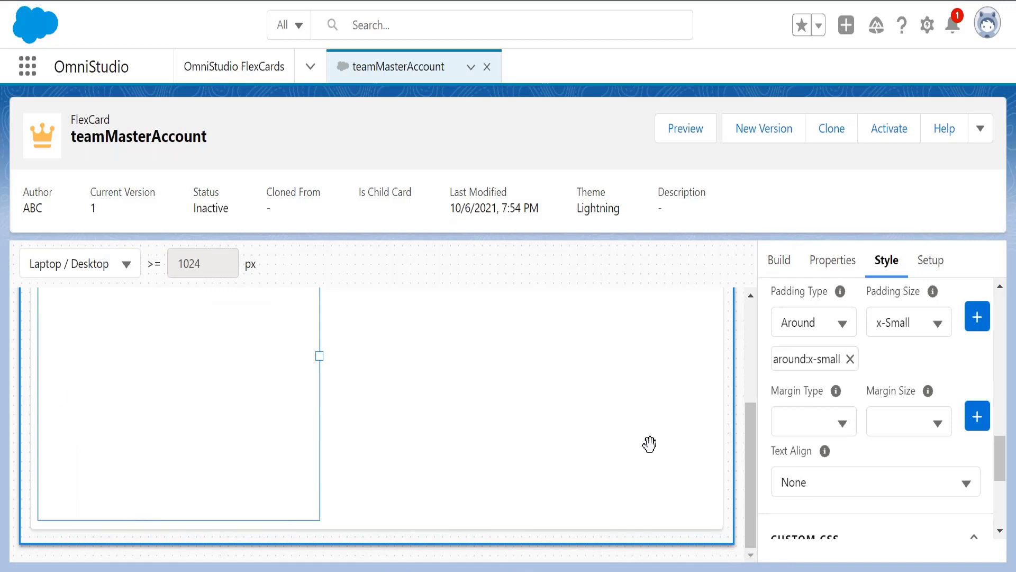
drag(758, 485, 755, 394)
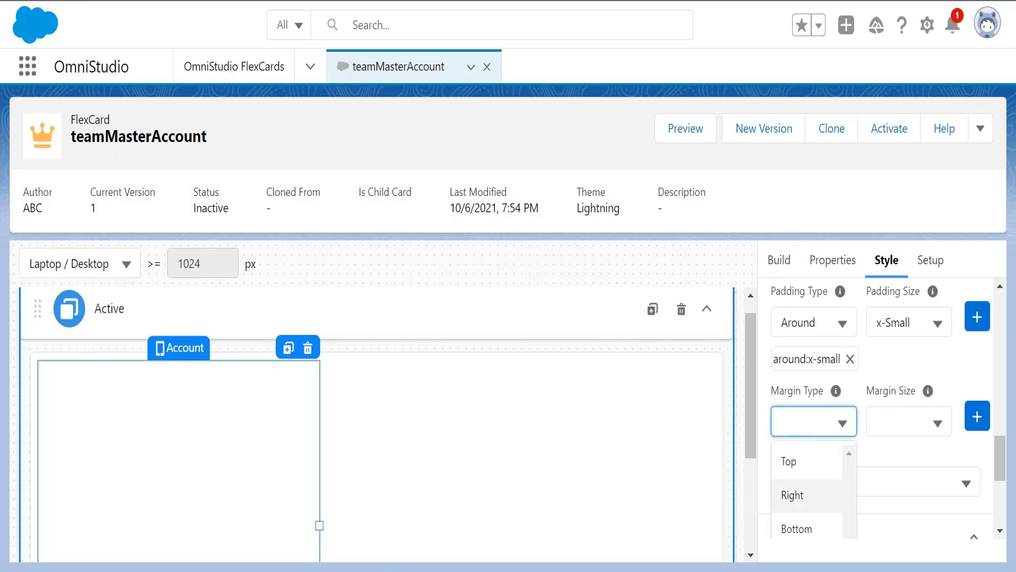
Add a Bottom margin of size Medium to the Account block and check its lower edge on the canvas.
click(816, 527)
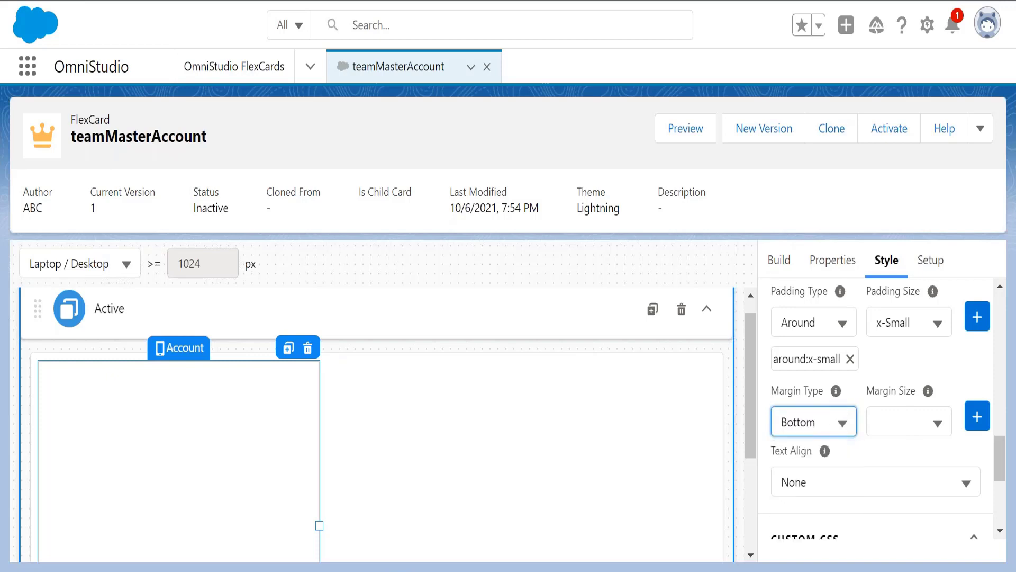
click(903, 435)
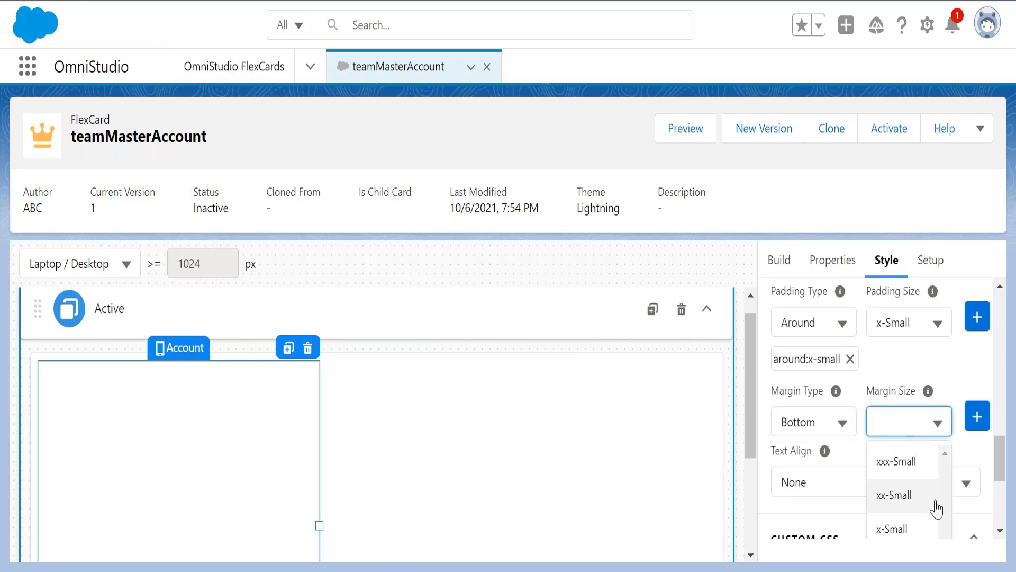
drag(996, 465, 1002, 476)
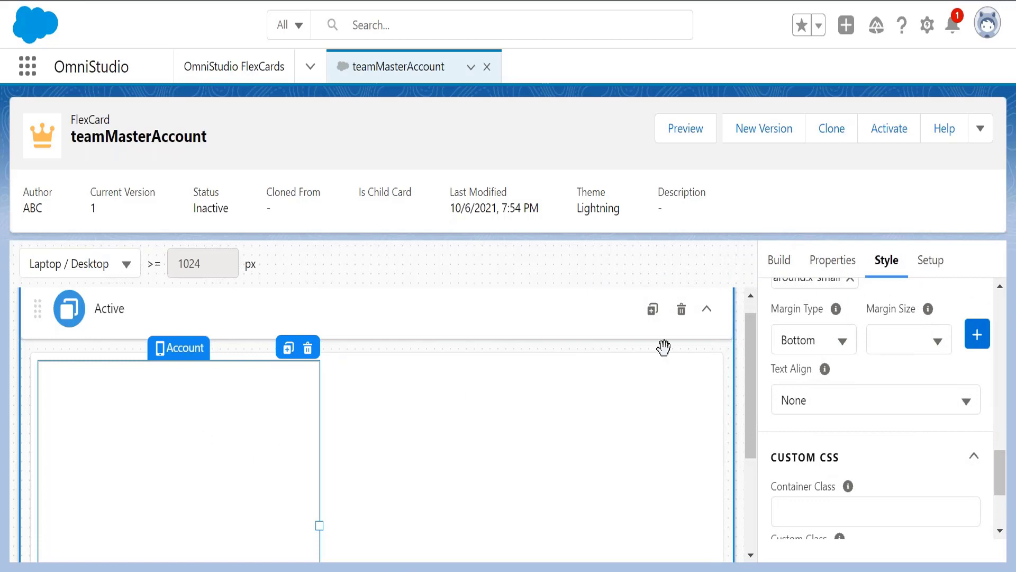
click(912, 346)
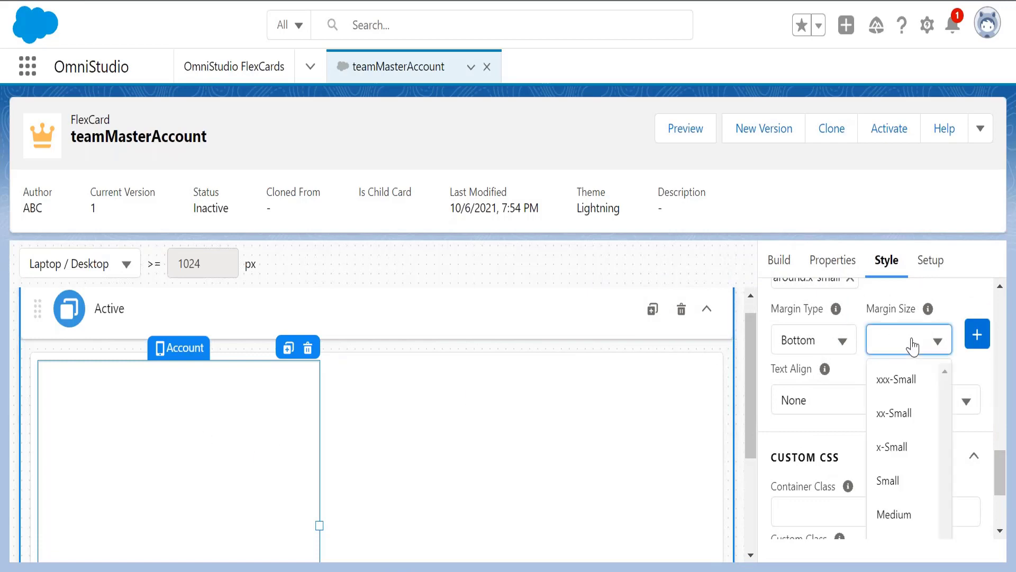
click(906, 513)
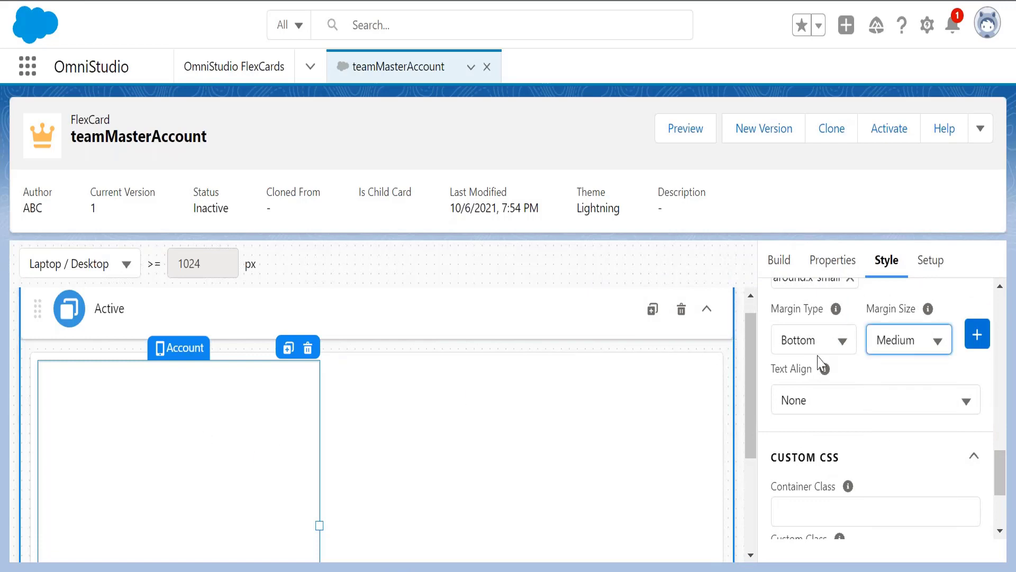
click(978, 339)
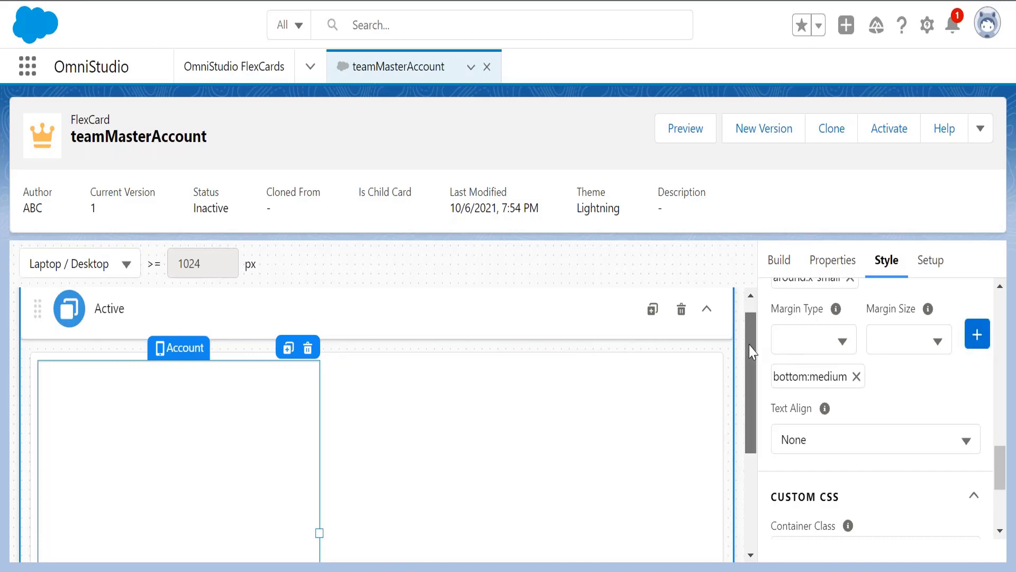
drag(750, 345, 758, 464)
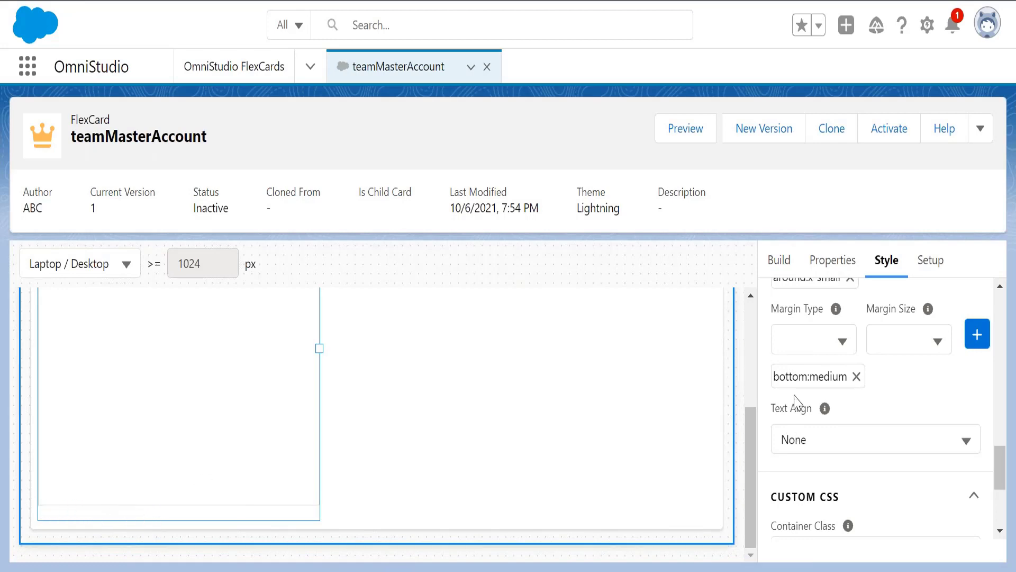
drag(746, 434, 748, 355)
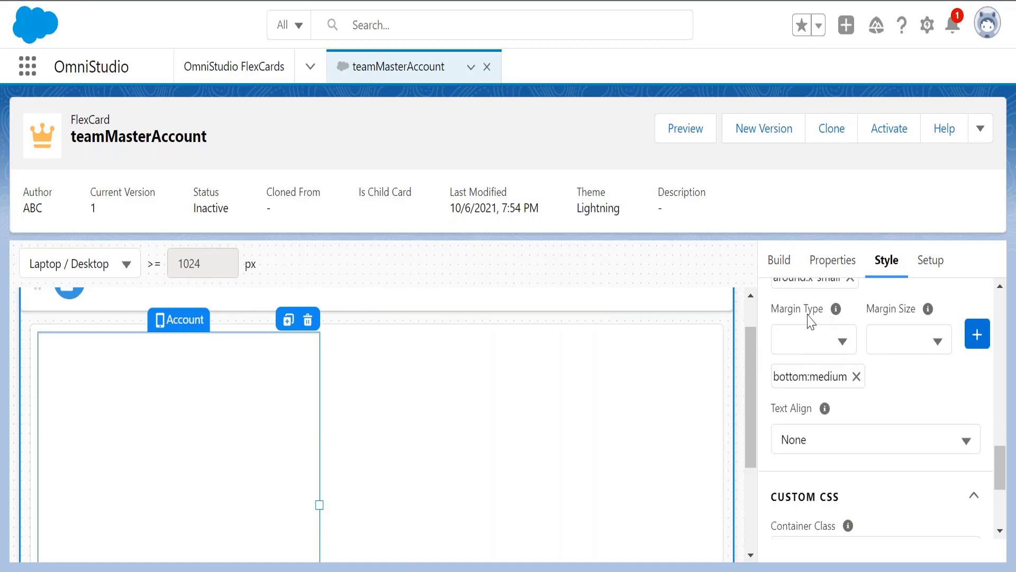
Add a Horizontal margin of size x-Large to the Account block and check the spacing on the canvas.
scroll(1001, 463, up, 2)
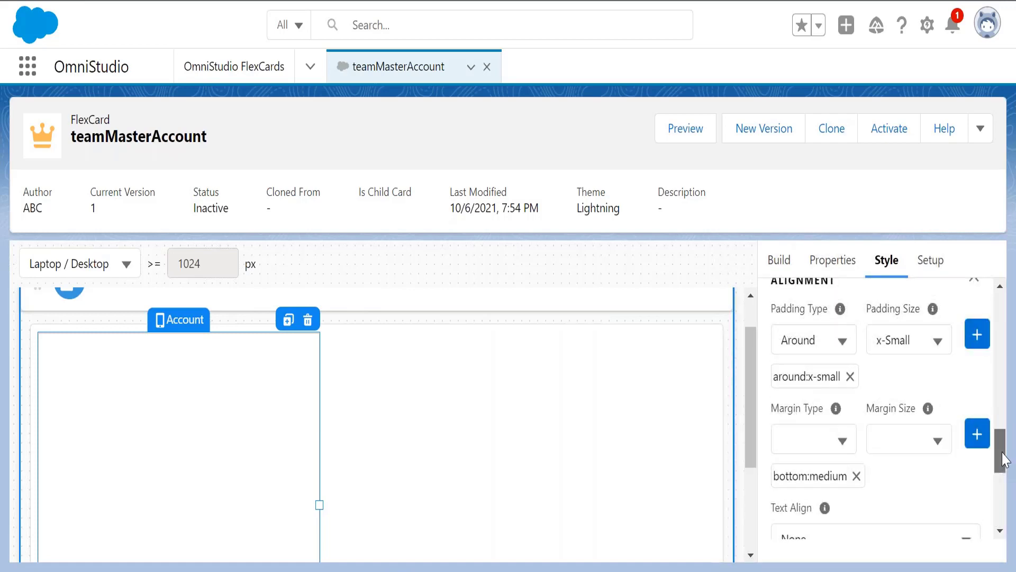
drag(1002, 452, 1002, 453)
scroll(1006, 459, down, 2)
click(838, 387)
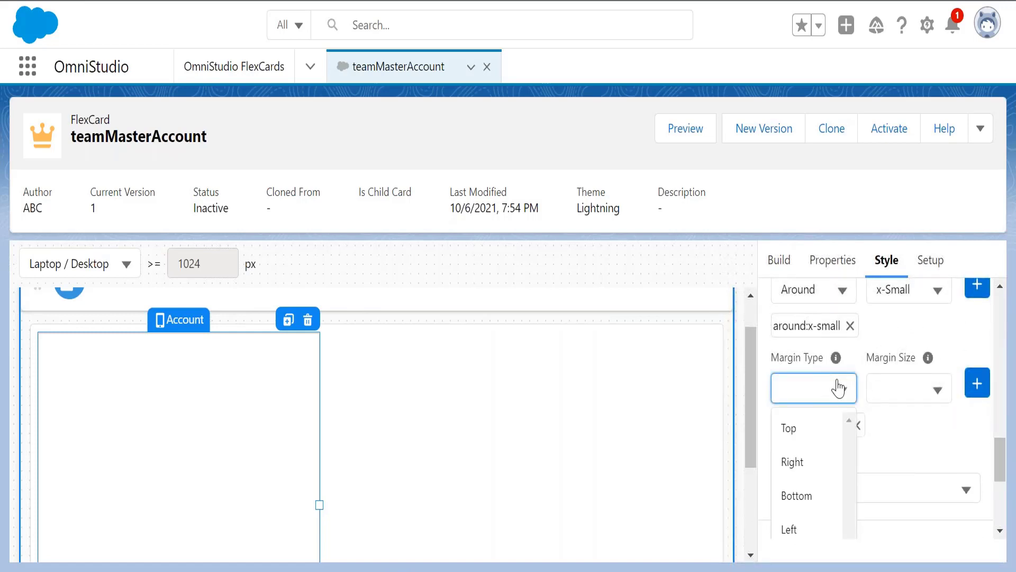
scroll(838, 387, down, 4)
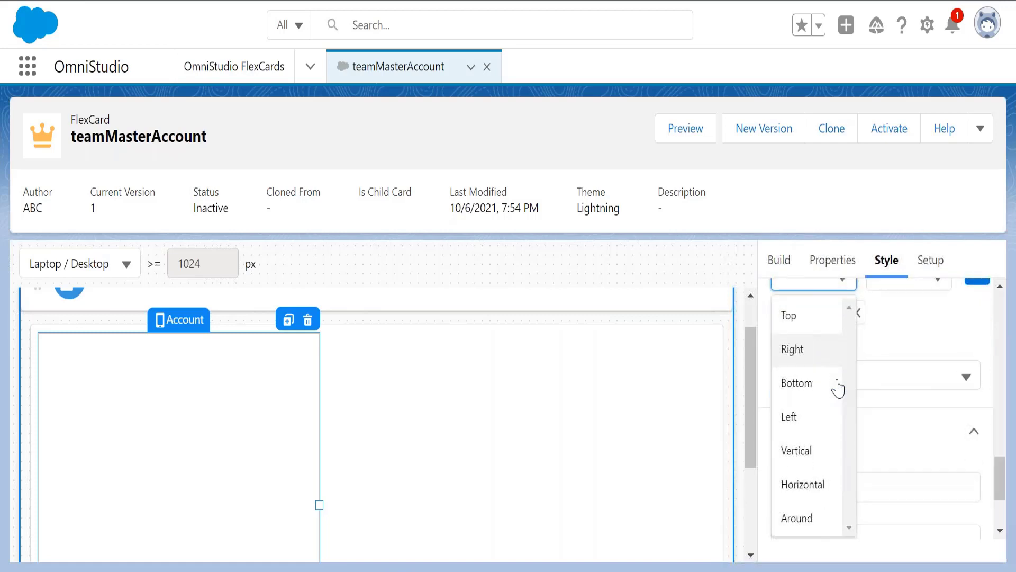
click(803, 484)
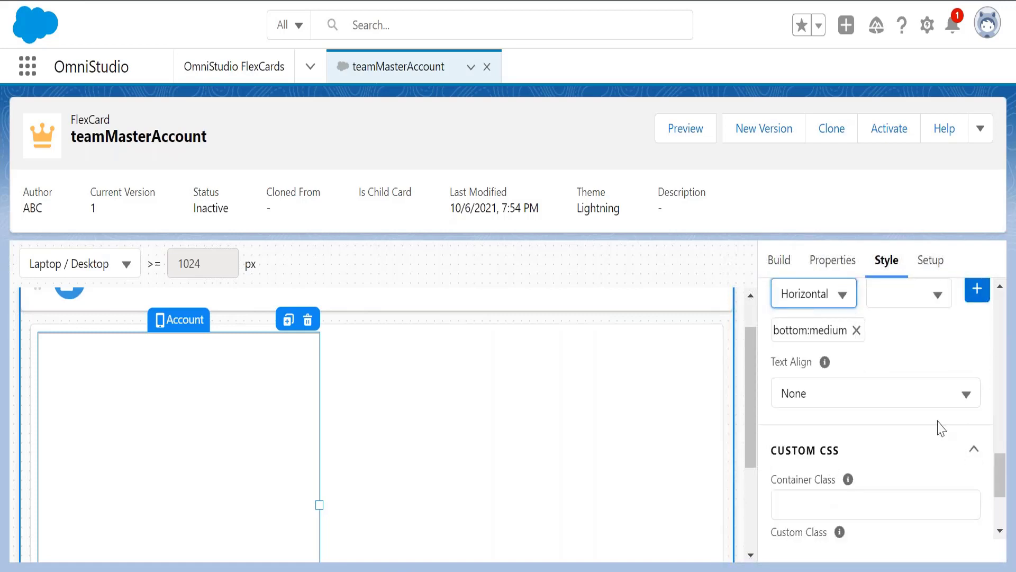
drag(1000, 473, 1002, 462)
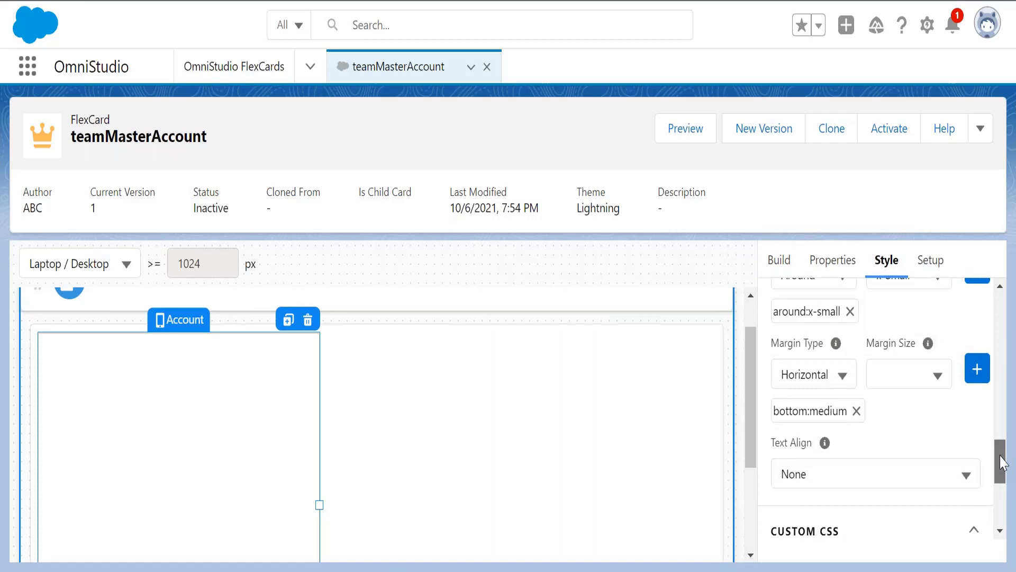
click(934, 379)
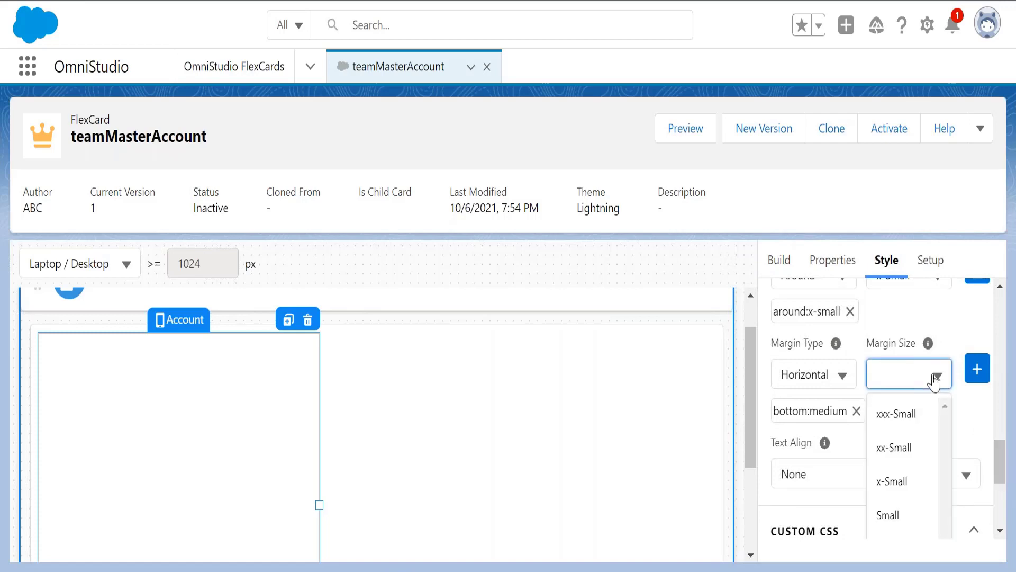
scroll(934, 379, down, 4)
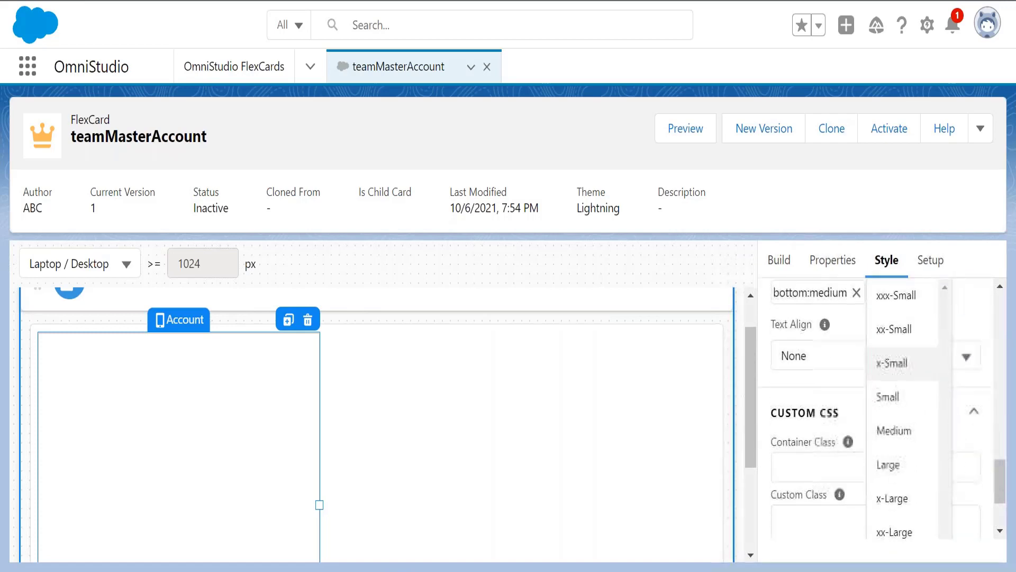
click(894, 428)
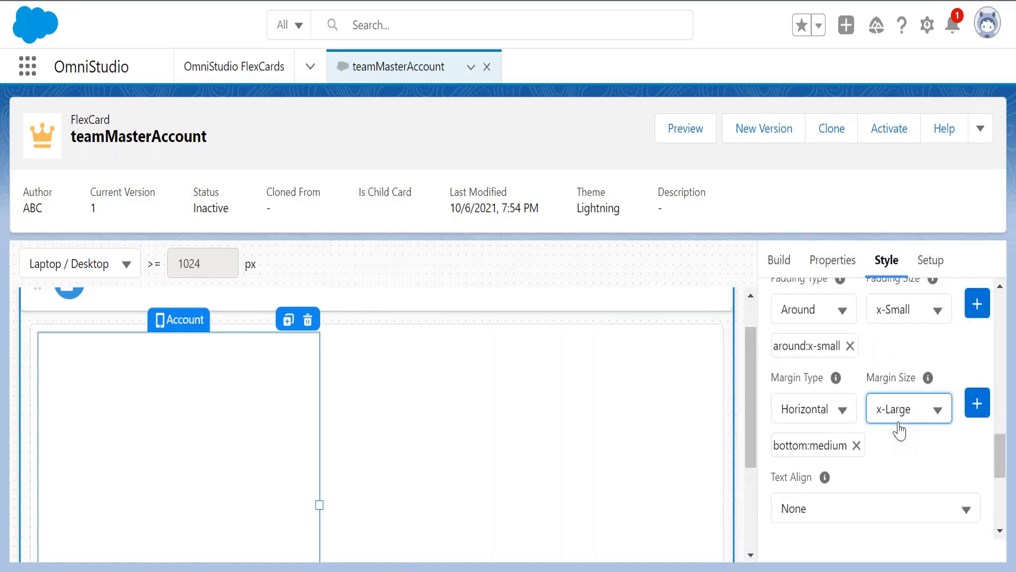
click(979, 405)
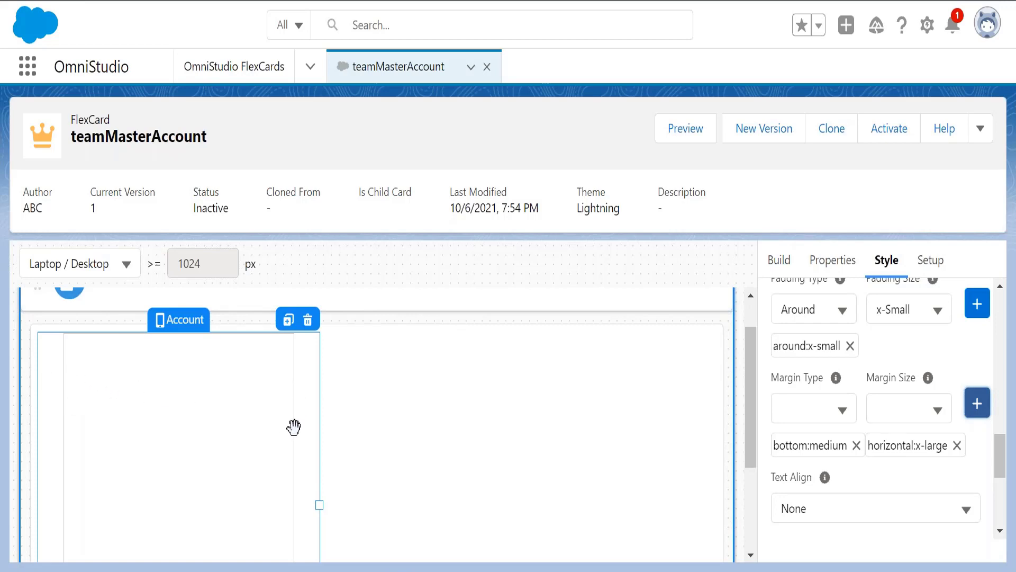
drag(753, 374, 761, 454)
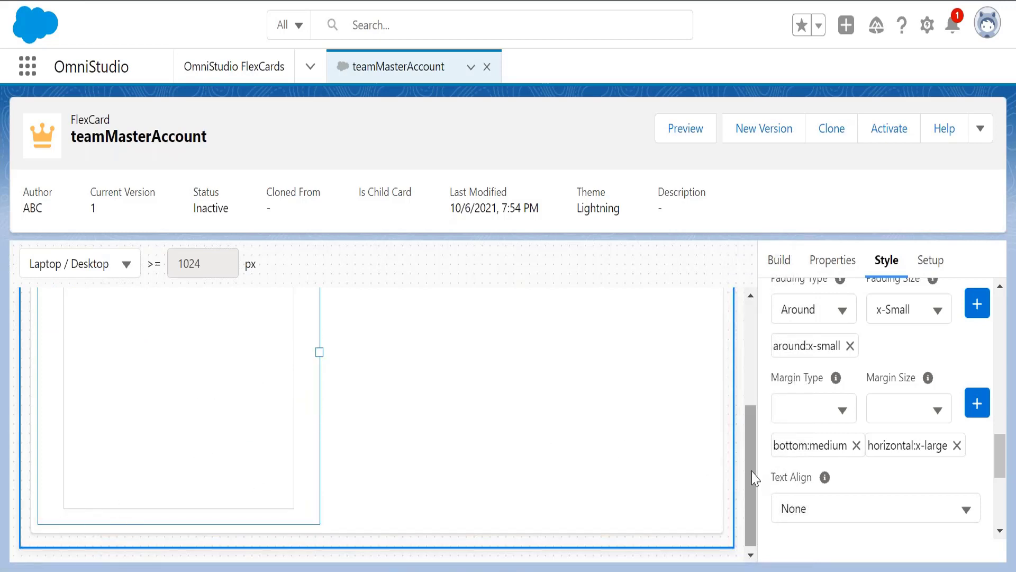
drag(752, 470, 752, 412)
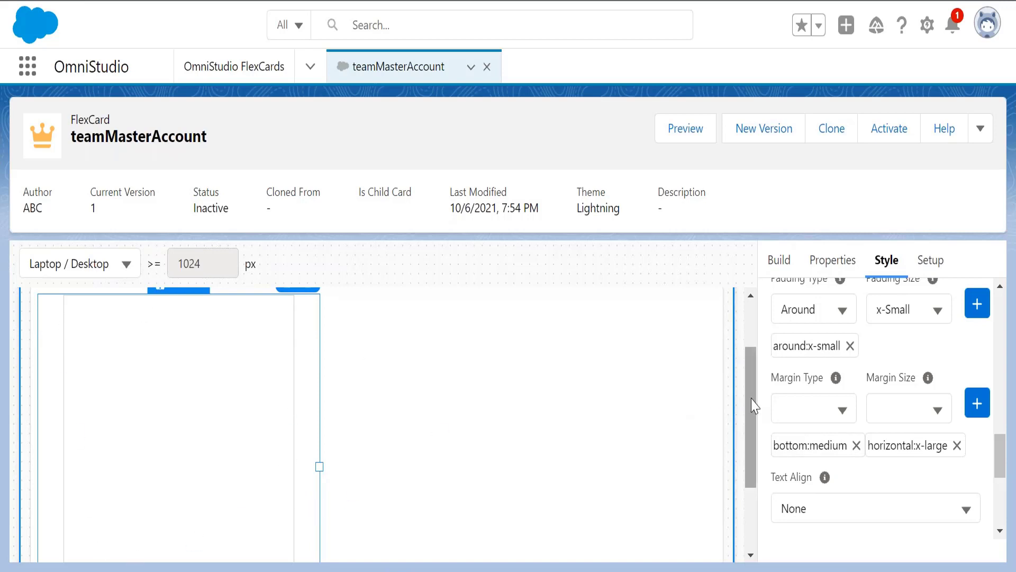
mouse_move(754, 406)
mouse_down()
mouse_move(753, 456)
mouse_move(744, 408)
mouse_up()
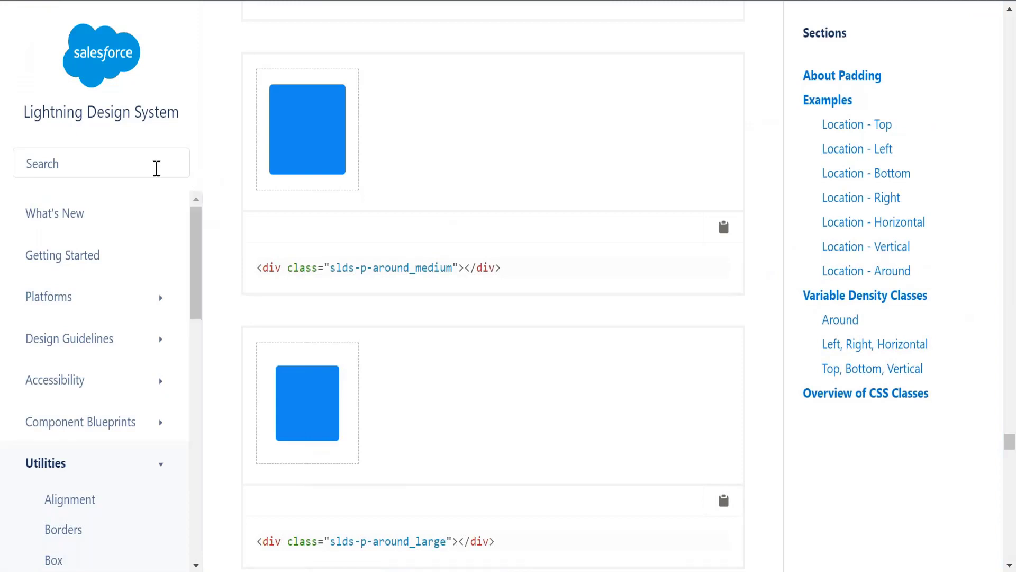
Search the web for "box shadow css" and open the W3Schools CSS Box Shadow page.
click(157, 168)
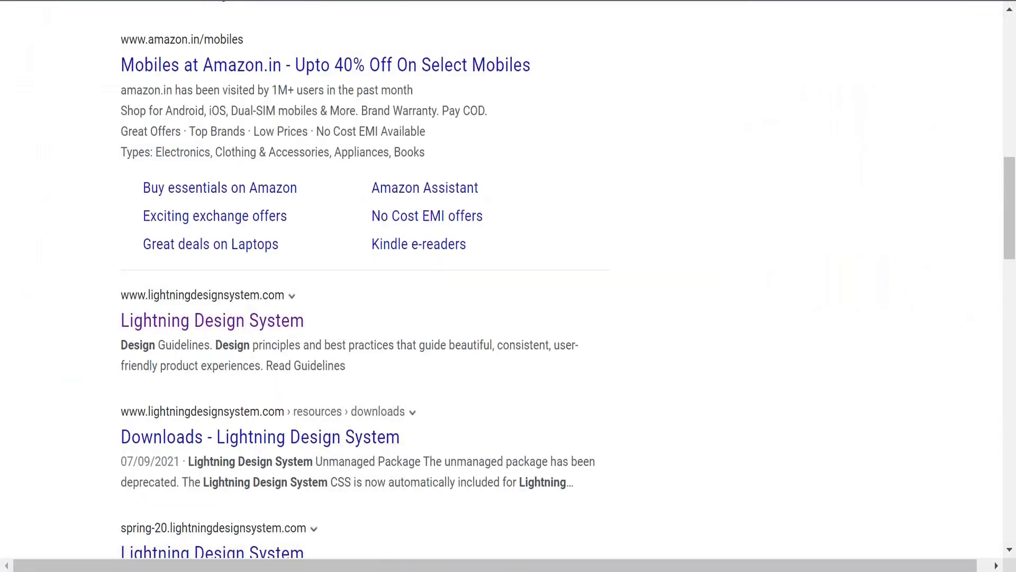
key(ctrl+l)
text(bo)
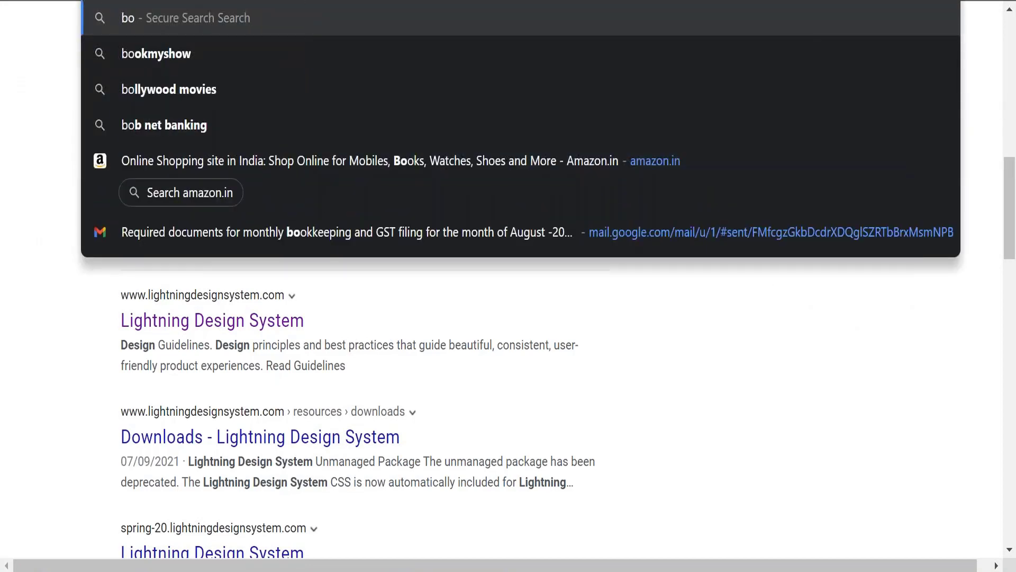
text(x s)
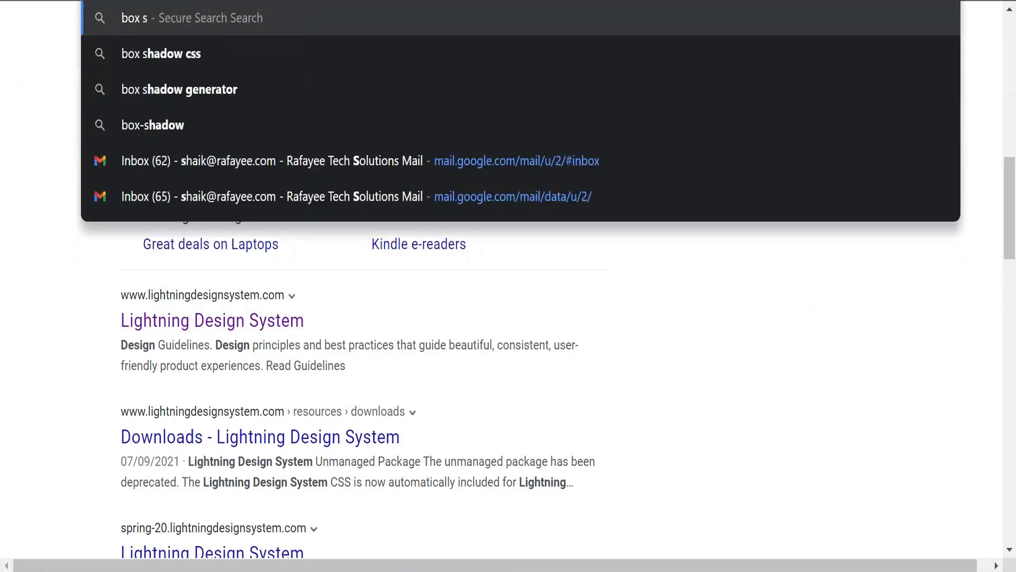
text(hadow)
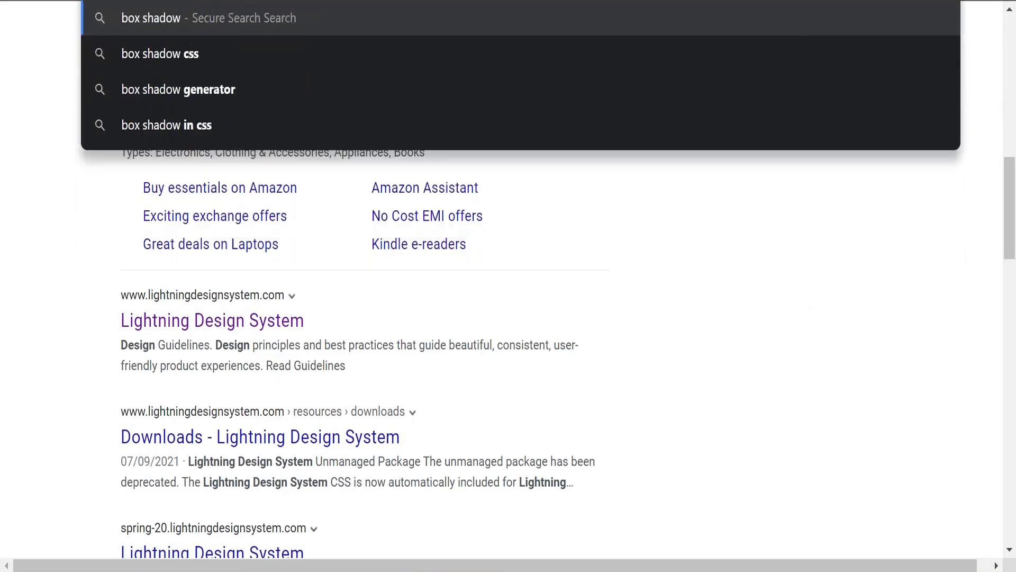
text( css)
key(Return)
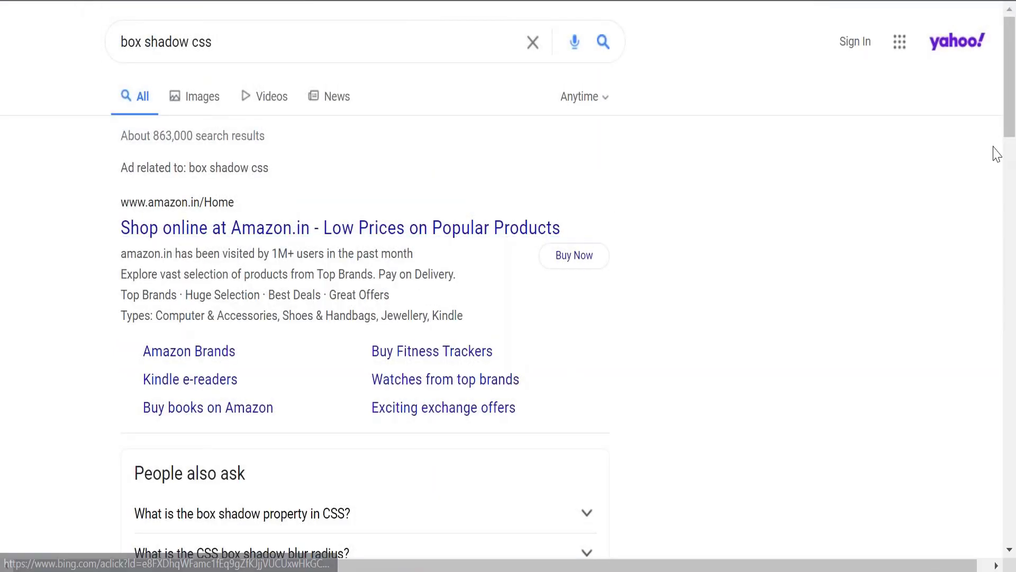
drag(1006, 114, 1007, 237)
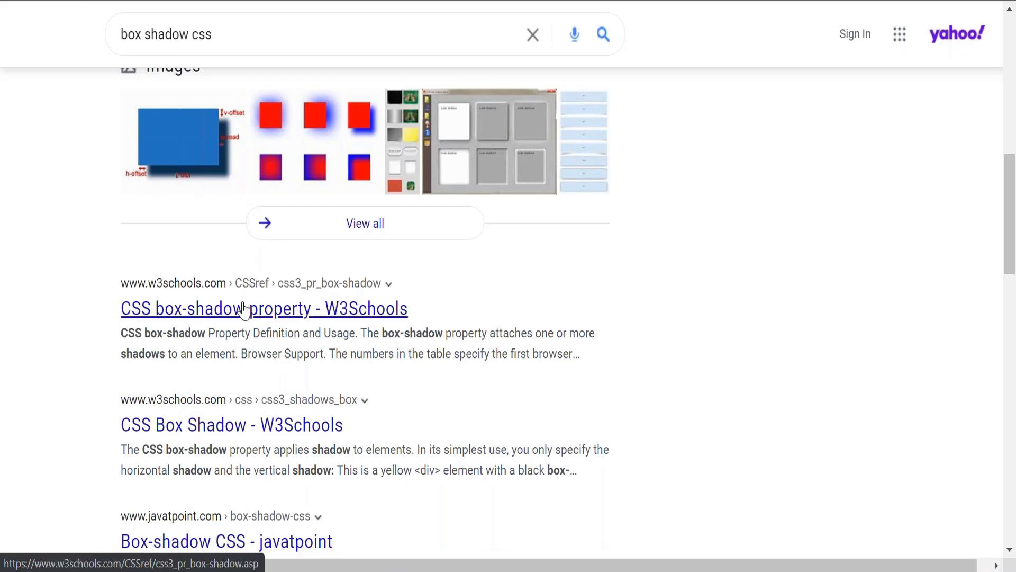
click(228, 426)
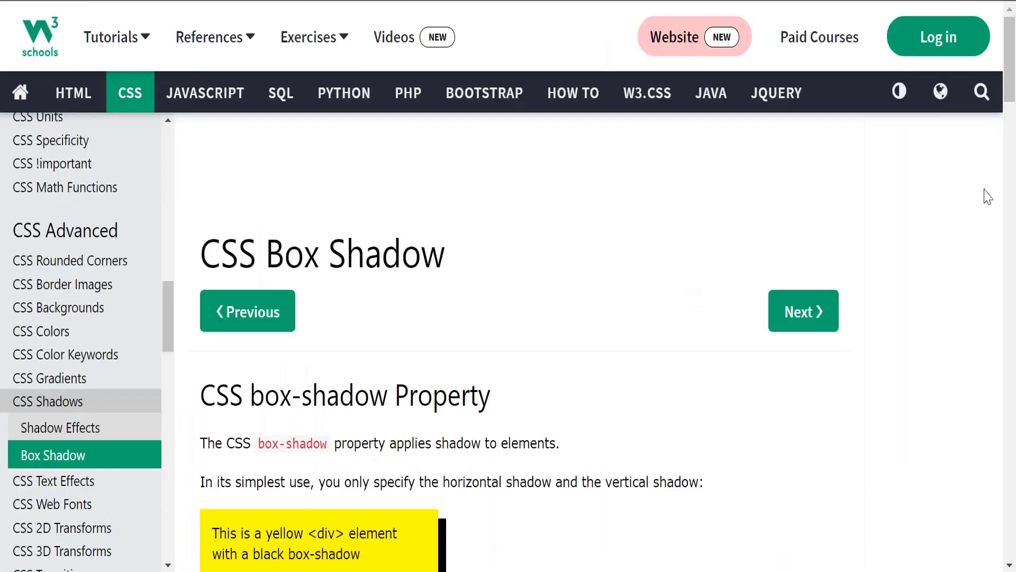
Compare the first box-shadow examples and copy the declaration "box-shadow: 10px 10px grey;" from the grey shadow example.
drag(1012, 69, 1011, 125)
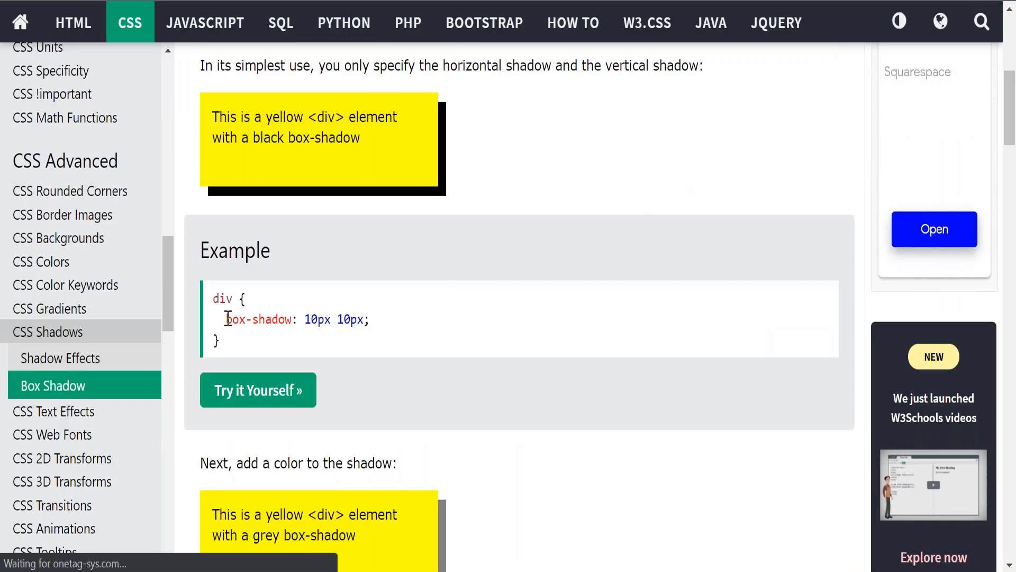
drag(228, 318, 371, 318)
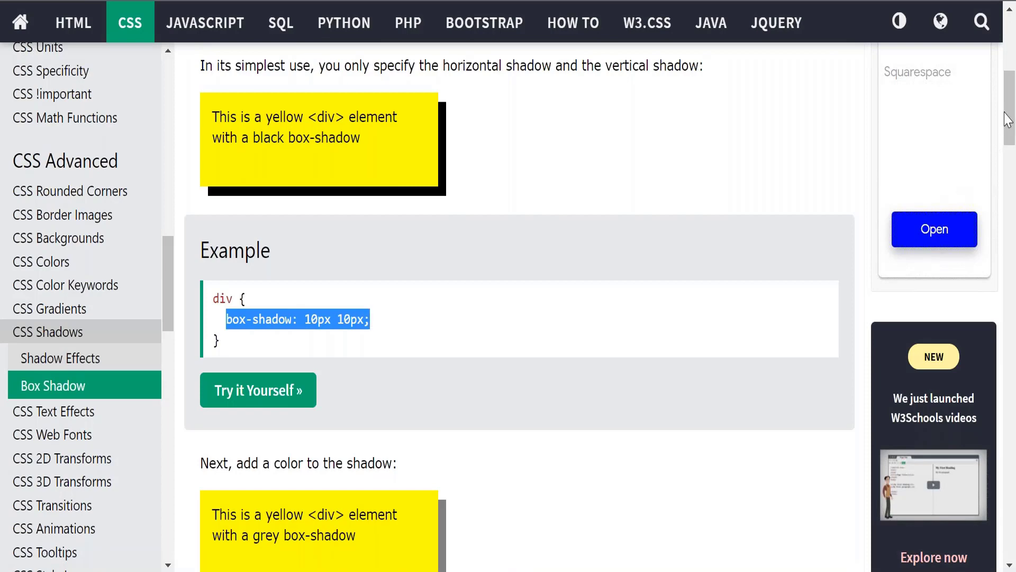
drag(1005, 112, 1008, 138)
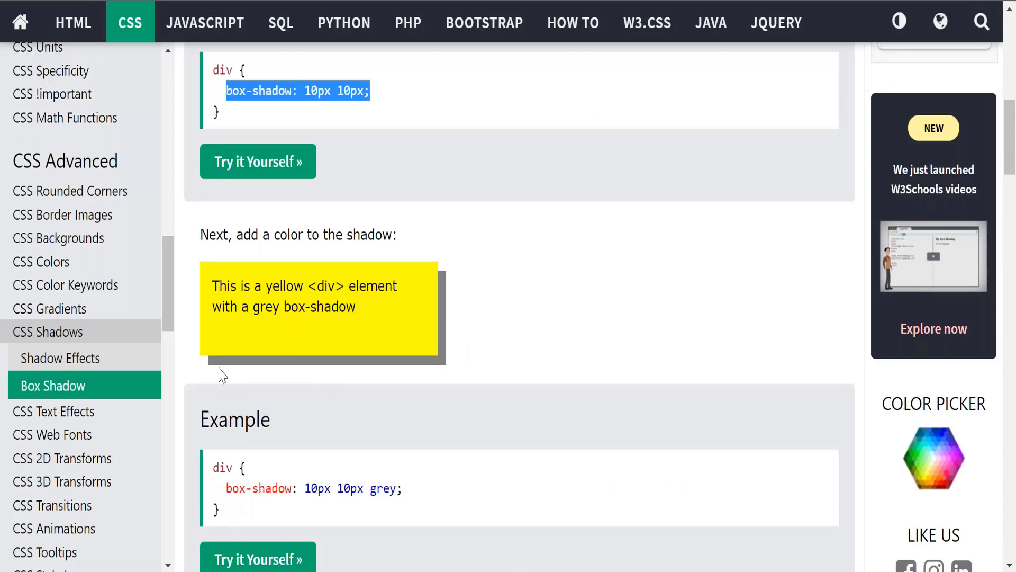
drag(227, 487, 407, 501)
key(ctrl+c)
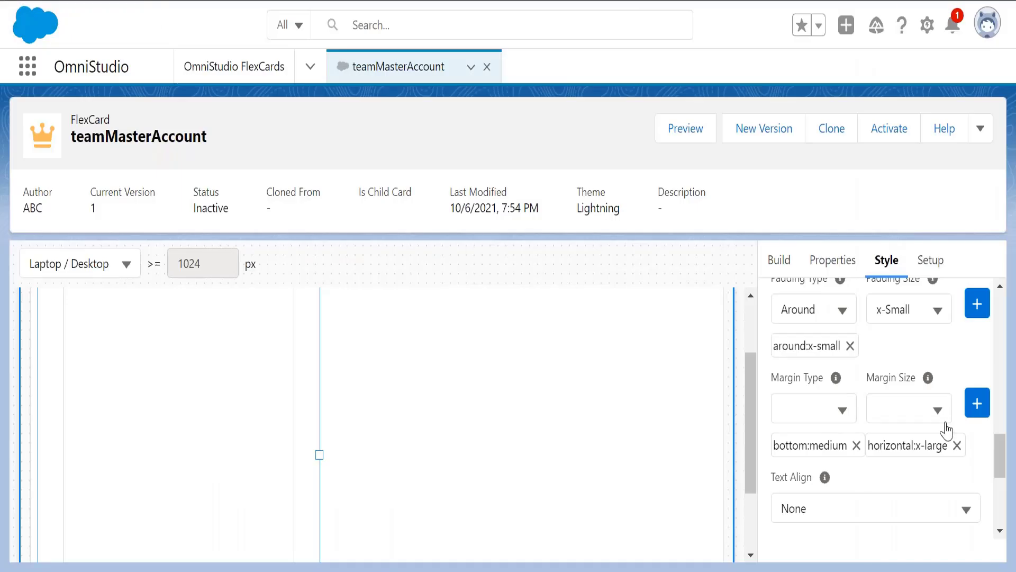
Return to the FlexCard editor and collapse the Account block's Appearance and Alignment style sections.
drag(1002, 450, 1010, 329)
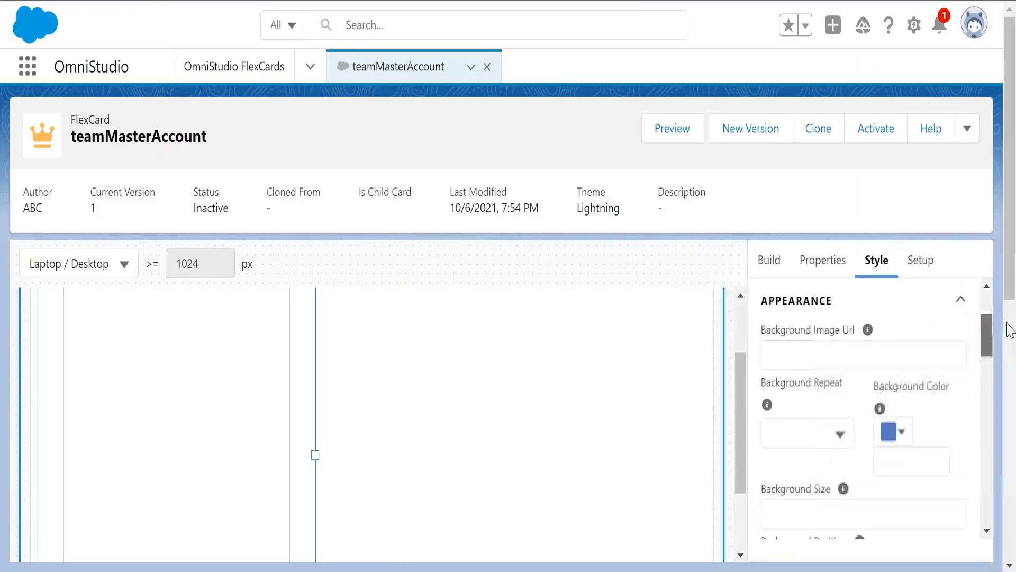
click(961, 328)
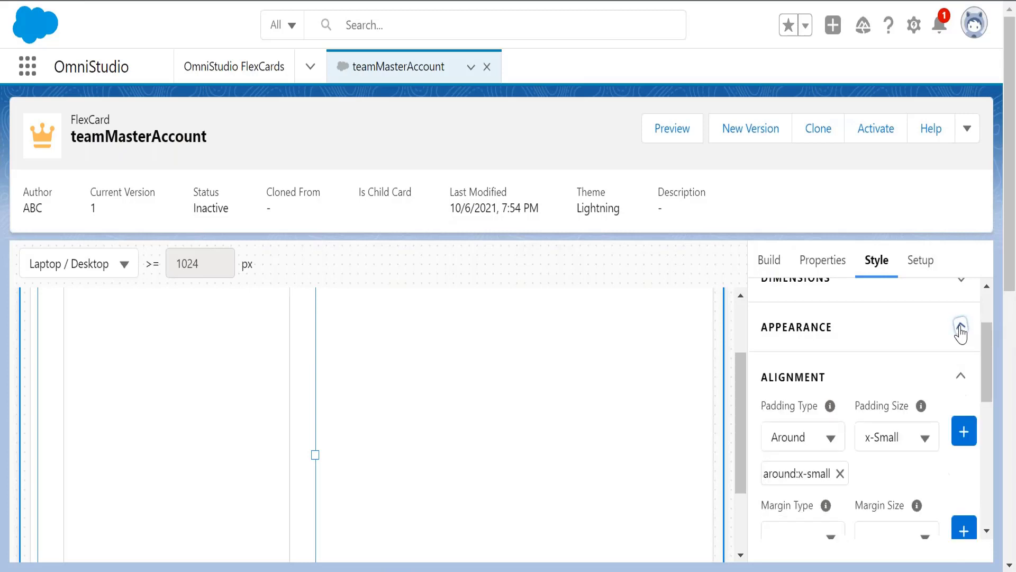
click(960, 377)
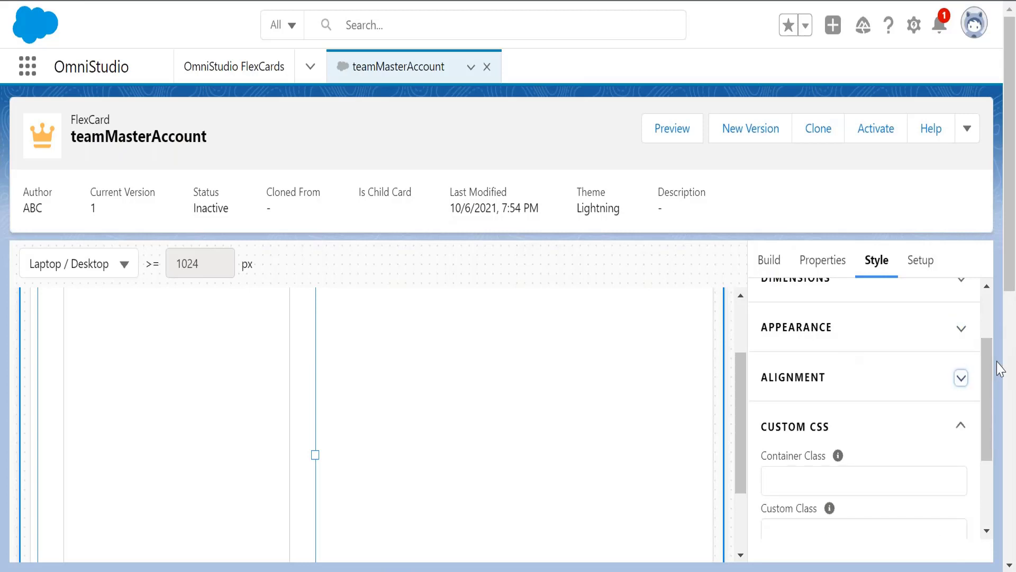
drag(984, 370, 985, 340)
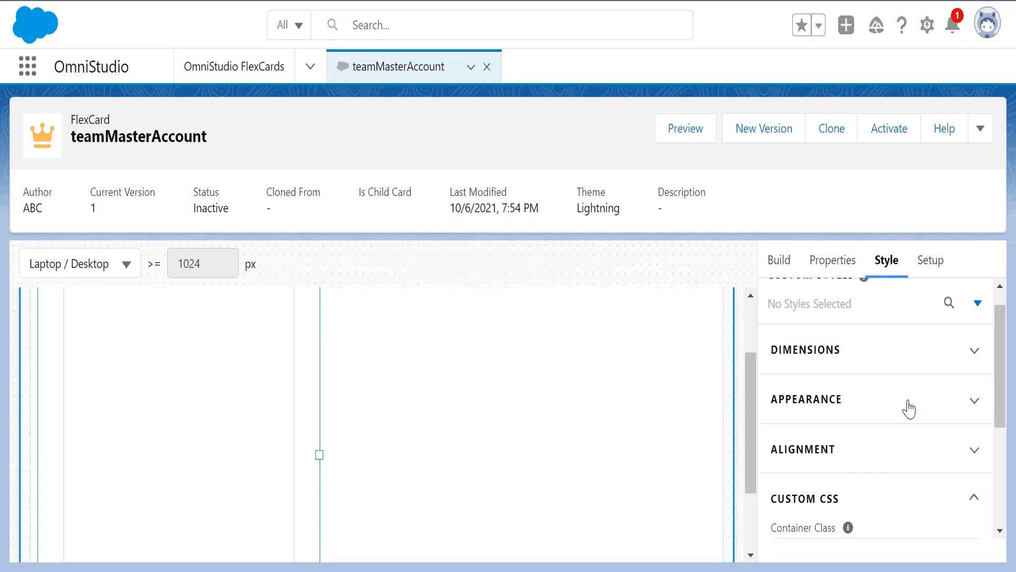
Paste the copied declaration "box-shadow: 10px 10px grey;" into the Account block's Inline CSS Styles under Custom CSS.
drag(1003, 361, 1005, 379)
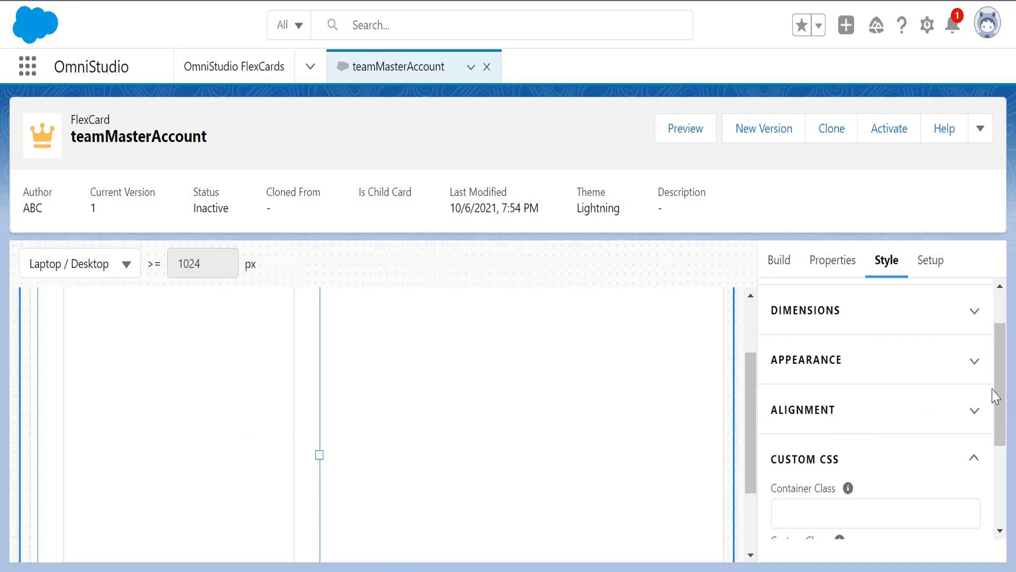
drag(996, 396, 1004, 426)
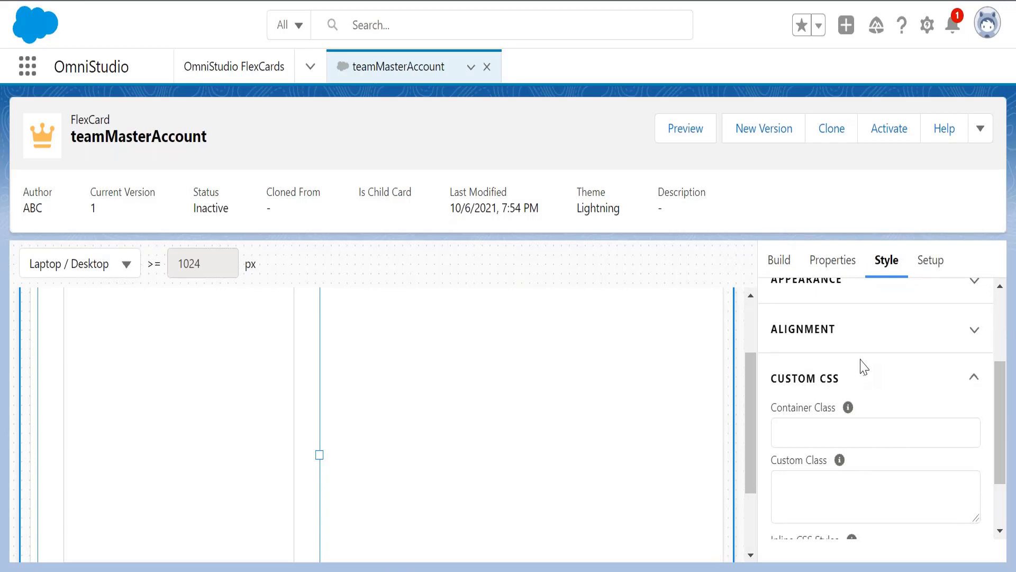
drag(998, 399, 1003, 443)
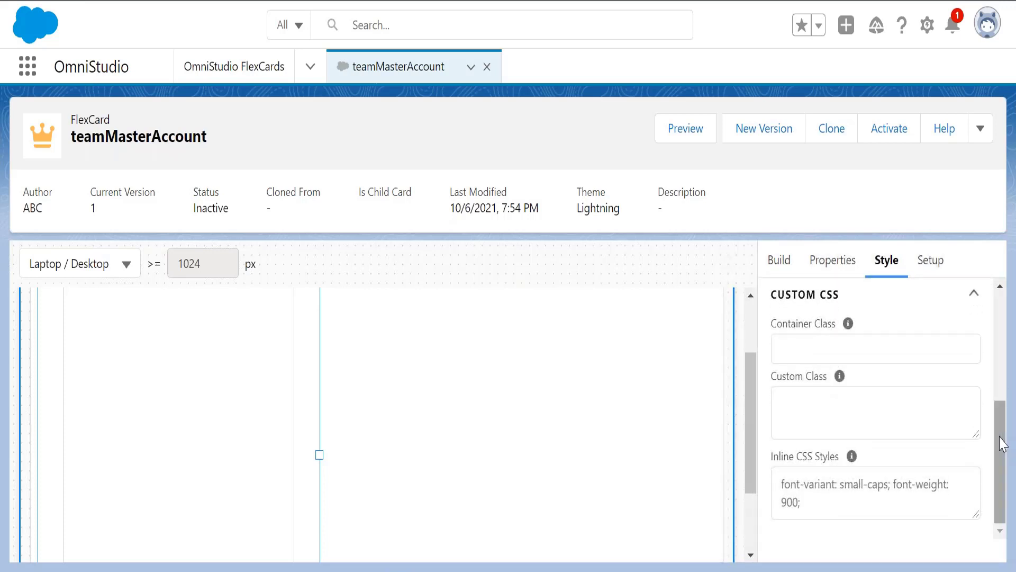
click(813, 496)
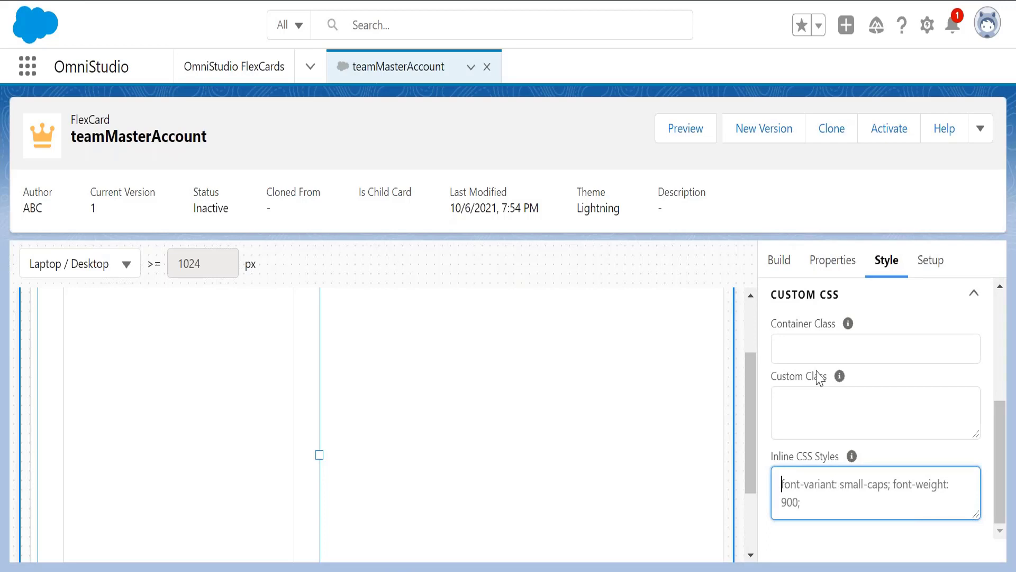
click(818, 345)
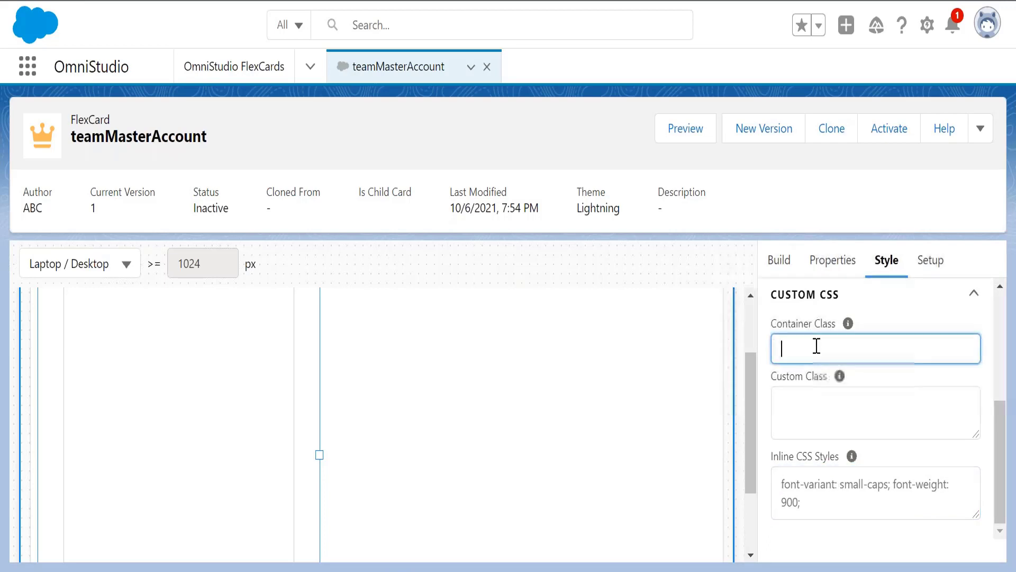
click(814, 400)
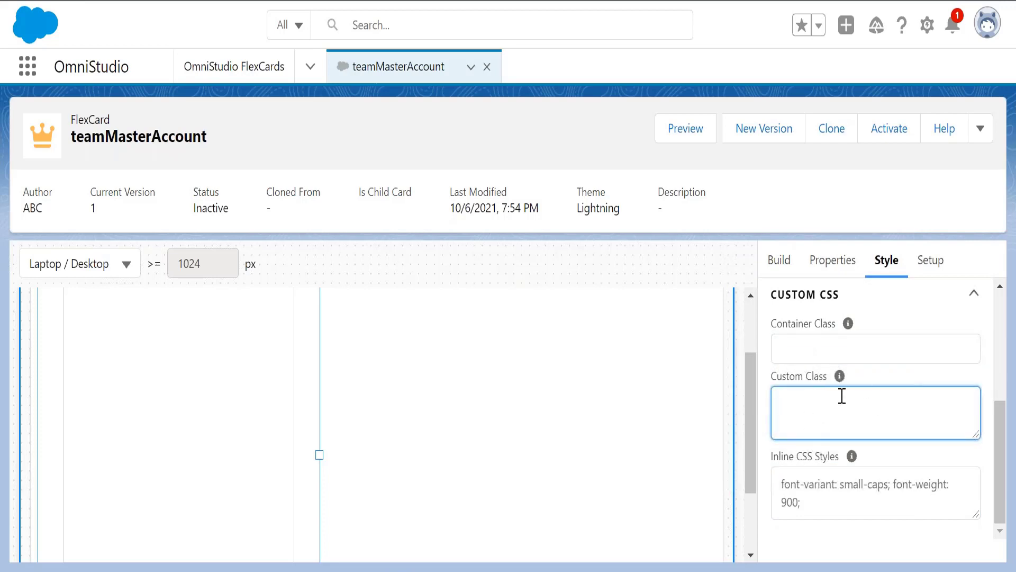
click(814, 480)
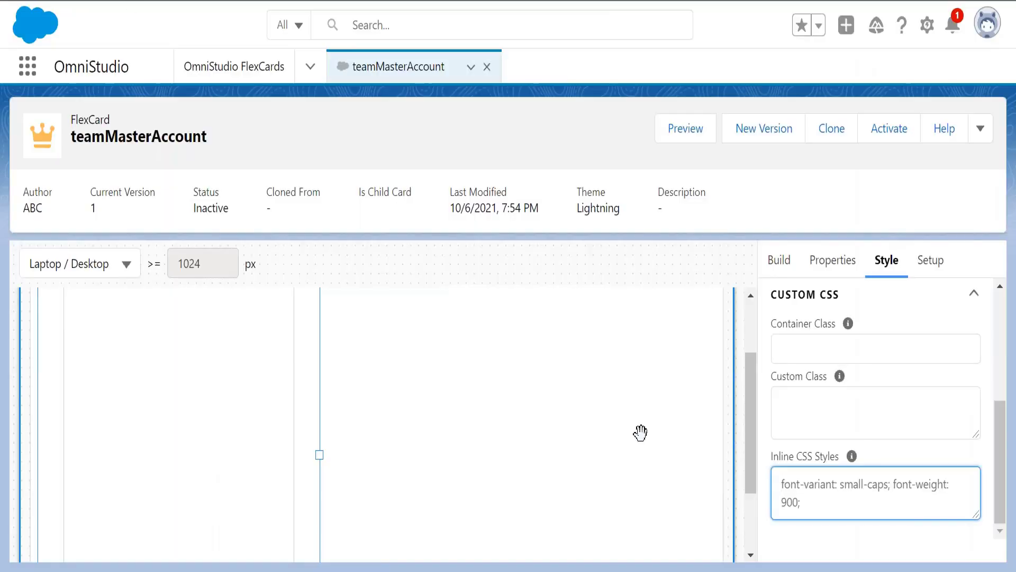
click(851, 484)
key(ctrl+a)
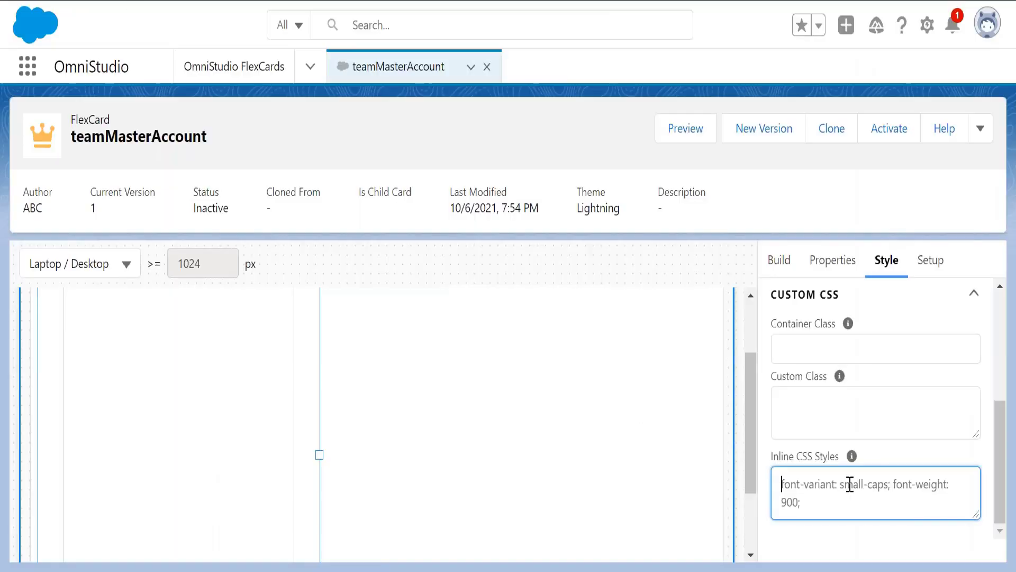
key(ctrl+v)
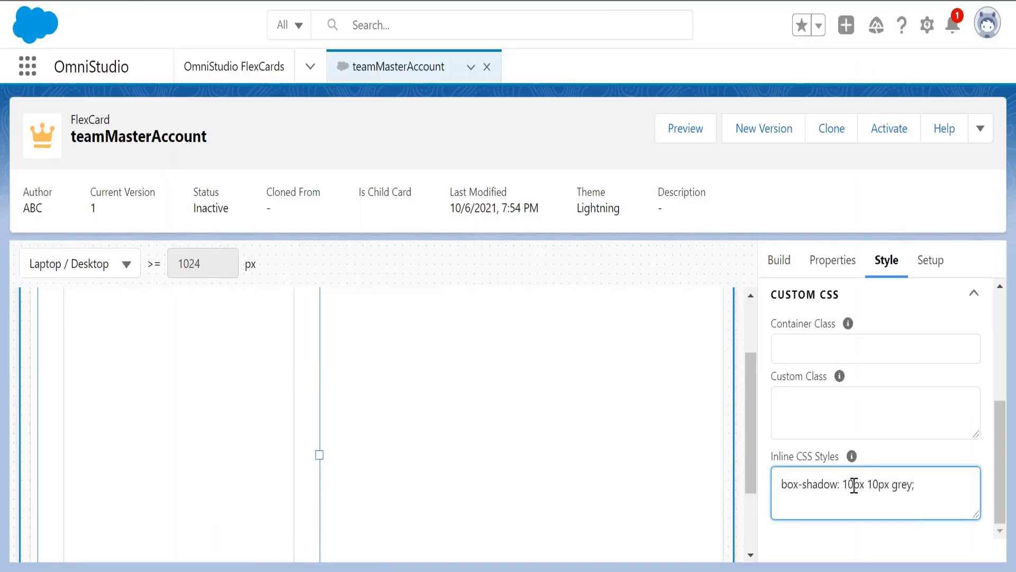
Change both box-shadow offsets to 5px and inspect the Account block's shadow on the canvas.
drag(853, 484, 844, 483)
text(5)
click(876, 483)
key(BackSpace)
key(BackSpace)
text(5)
click(652, 471)
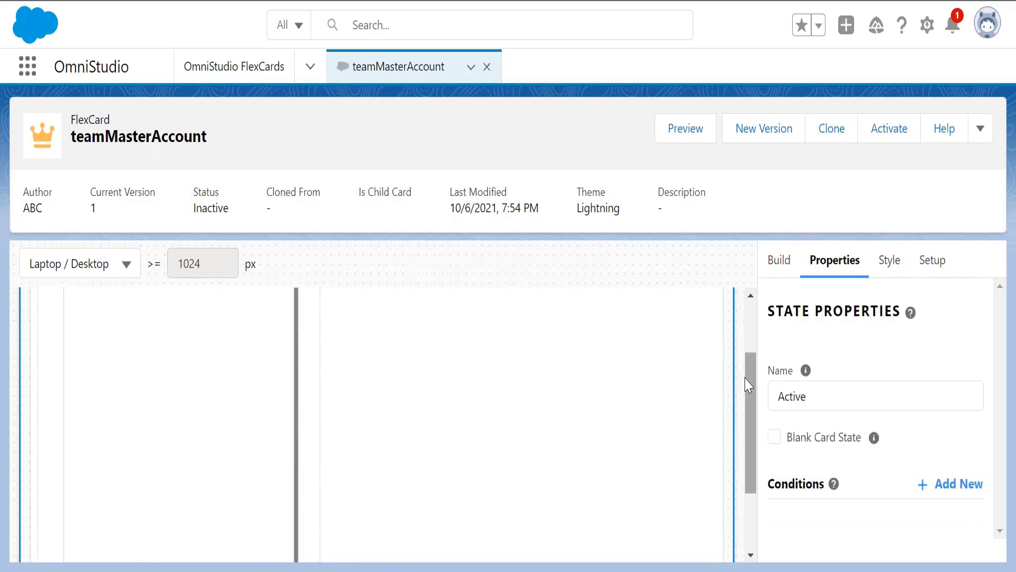
drag(748, 379, 748, 341)
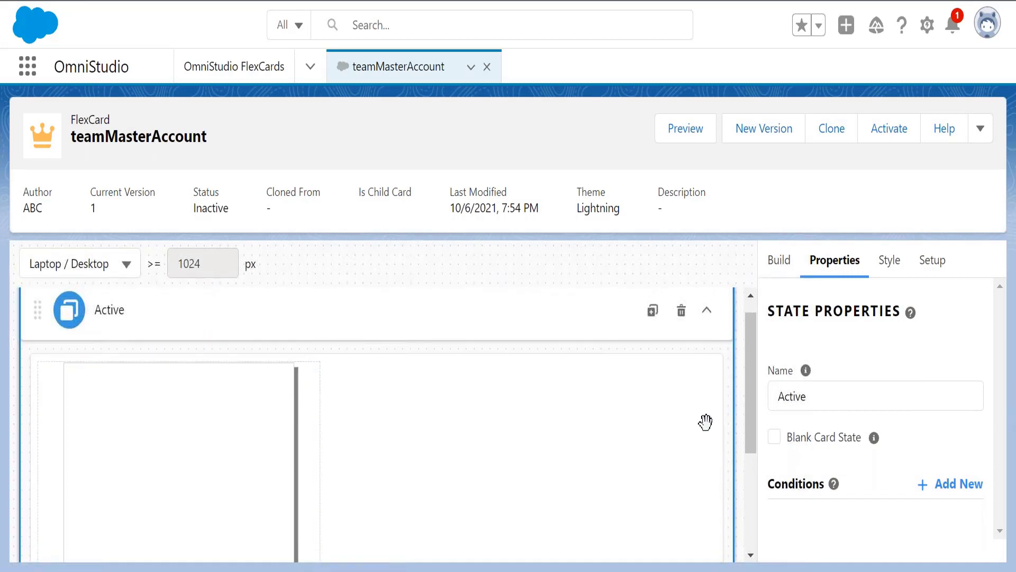
drag(751, 415, 749, 500)
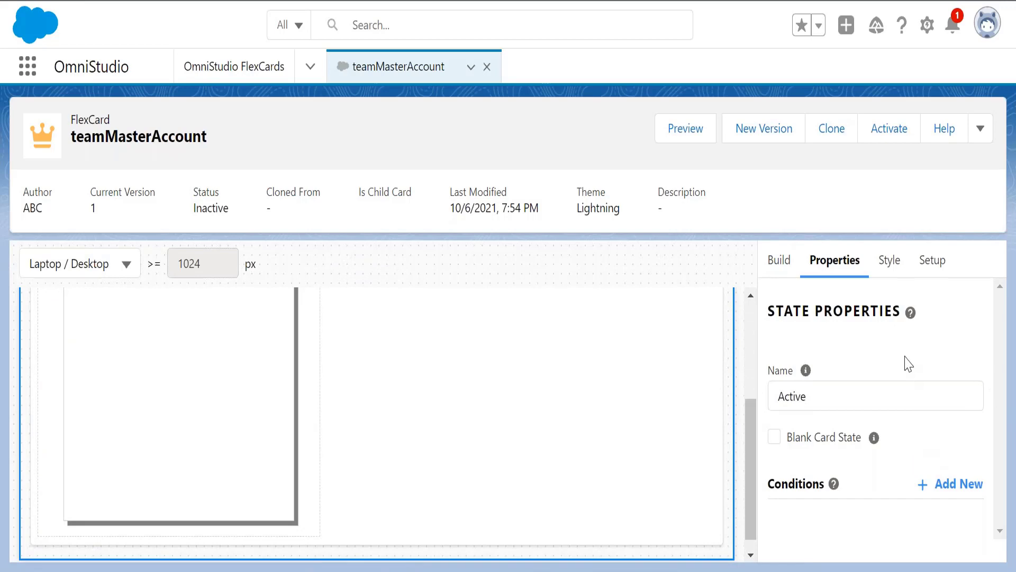
Reselect the Account block and place the cursor after the box-shadow declaration in its Inline CSS Styles.
click(190, 379)
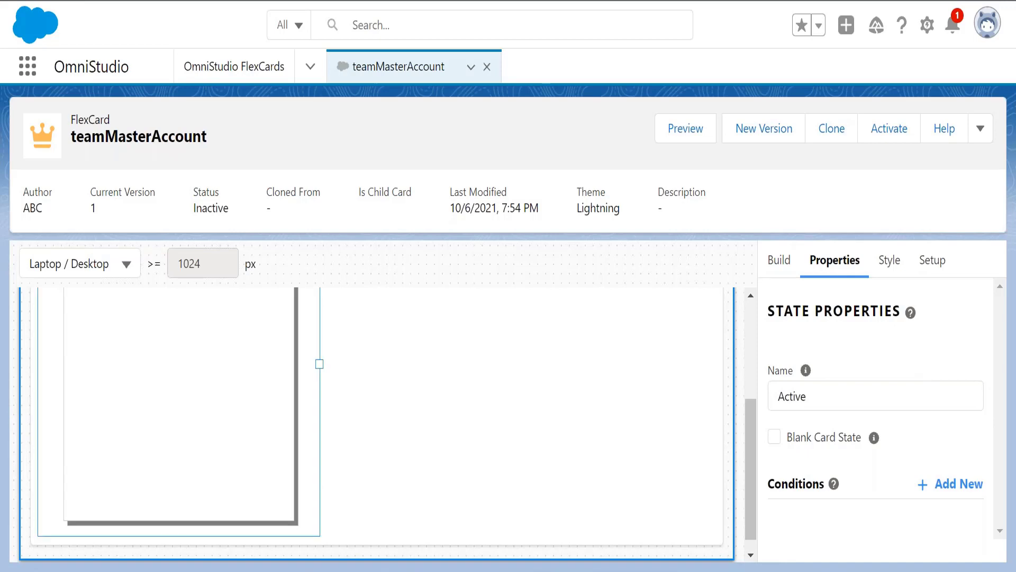
click(897, 261)
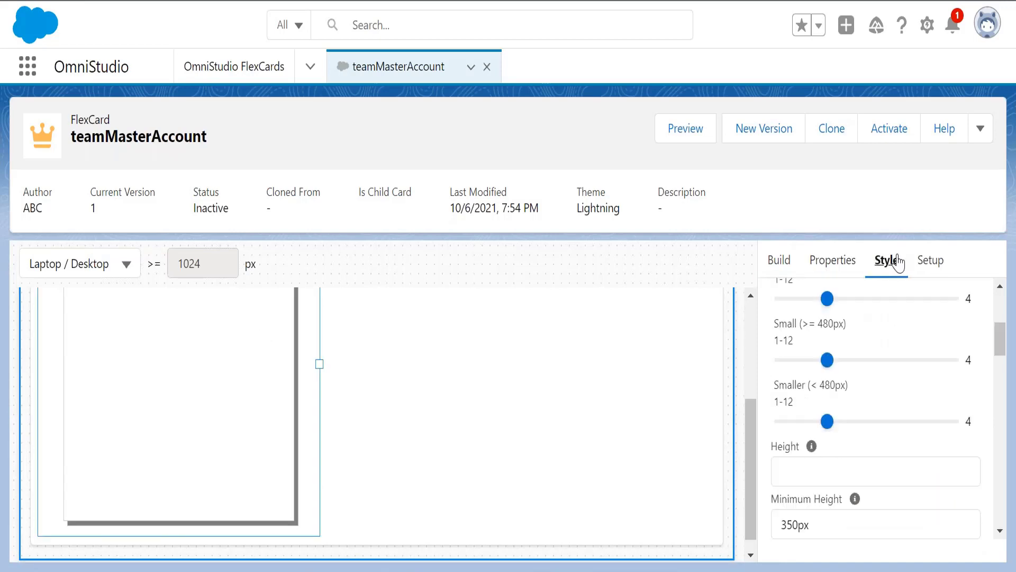
drag(999, 339, 995, 497)
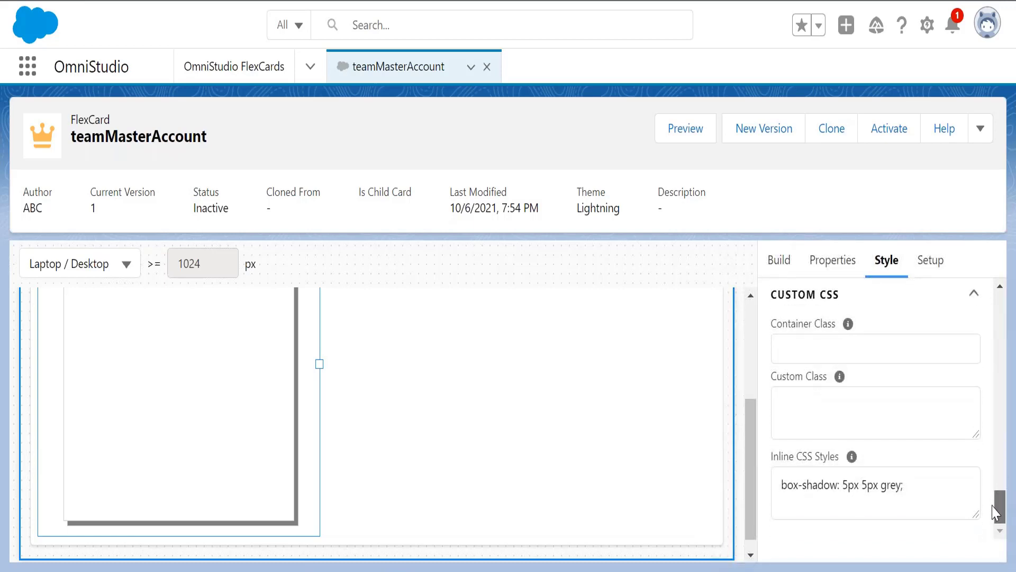
drag(928, 484, 779, 479)
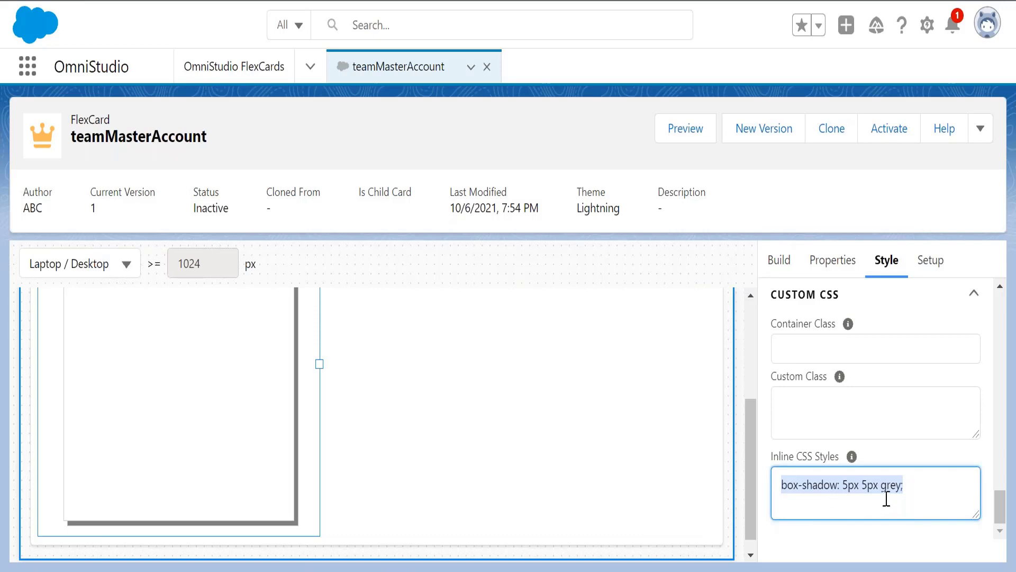
click(907, 490)
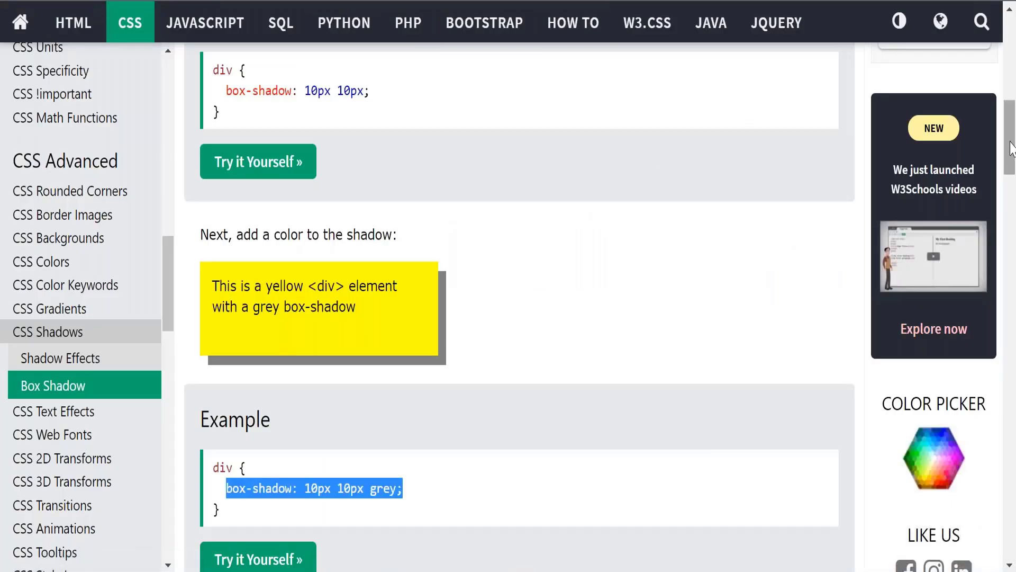
Switch to W3Schools, open the CSS Border Images page and copy "border: 10px solid transparent;" from the first example.
drag(1011, 149, 986, 366)
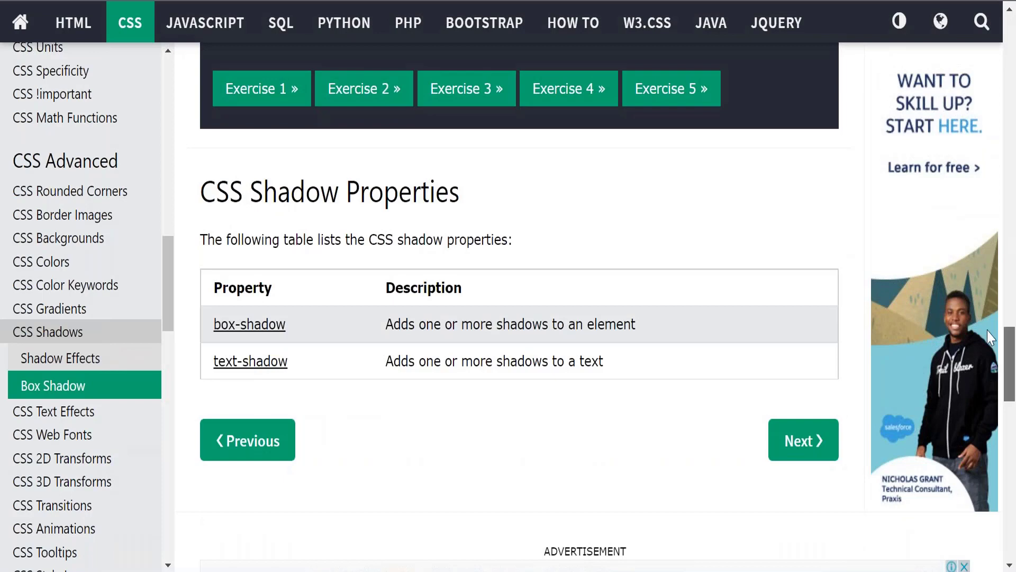
drag(985, 367, 981, 124)
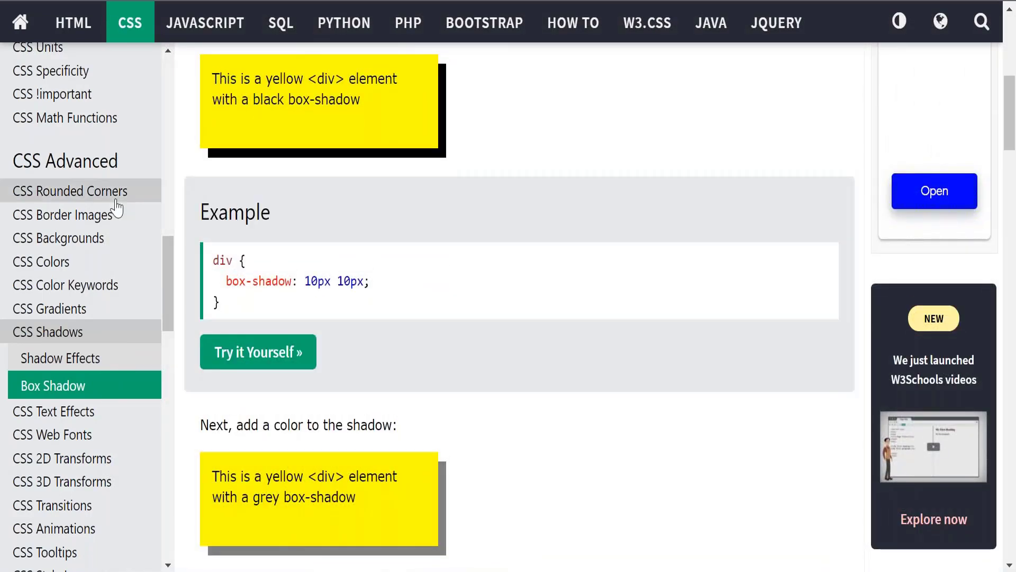
click(78, 219)
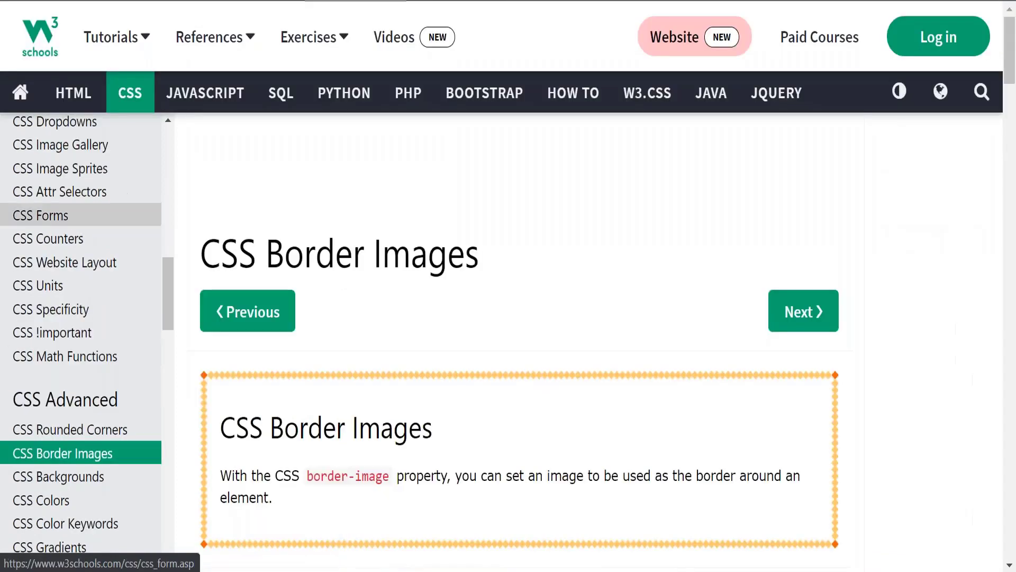
drag(1008, 66, 1006, 183)
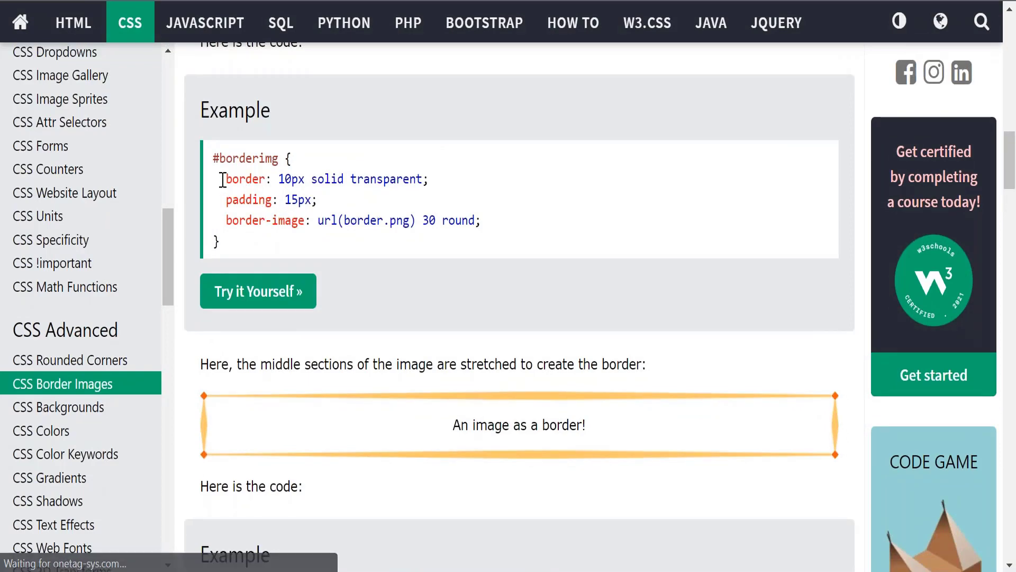
drag(227, 178, 430, 181)
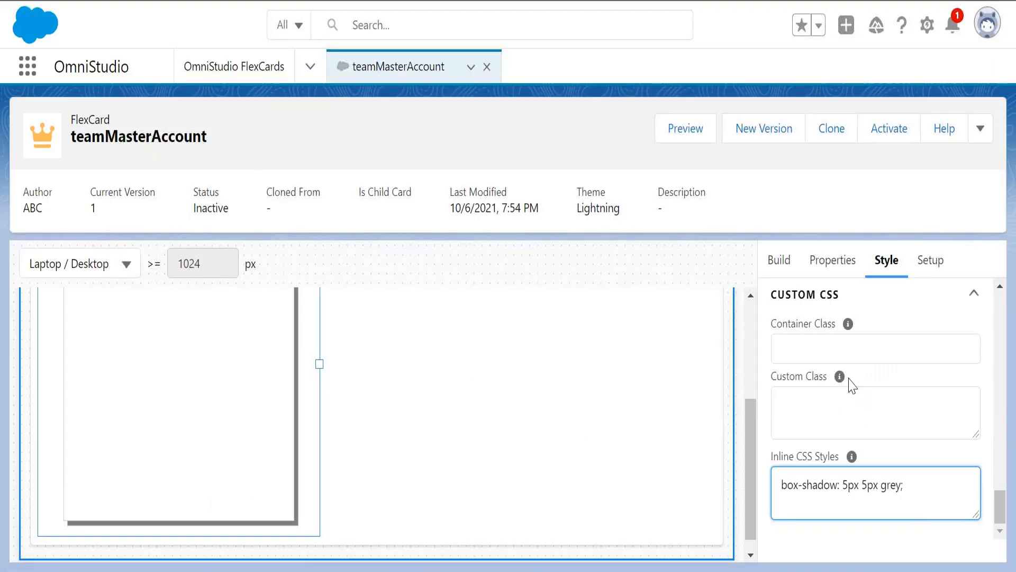
Return to the FlexCard editor, add the copied border declaration as "border: 1px #cccccc;" to the inline CSS and check the canvas.
text(border: 10px solid transparent;)
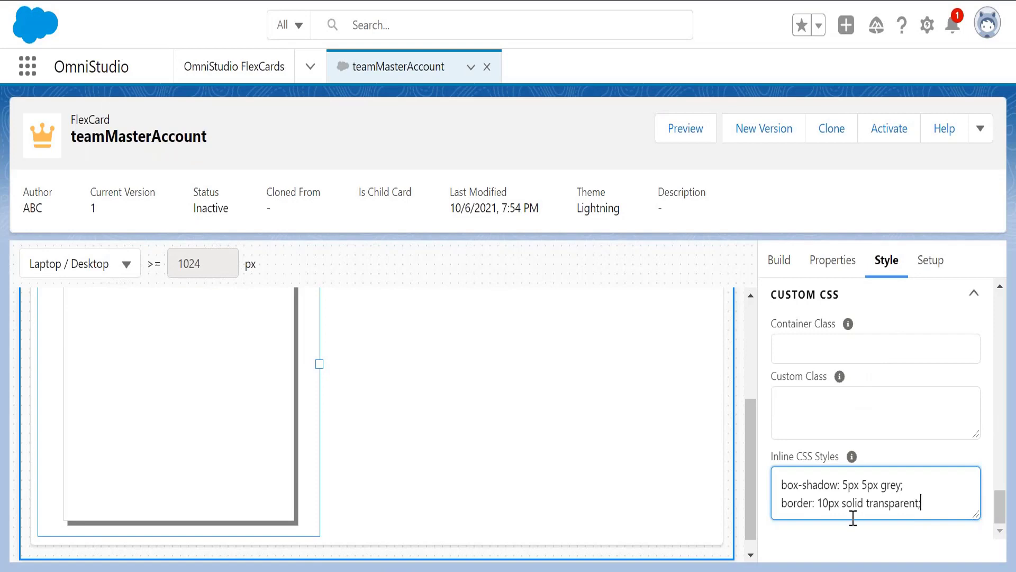
click(829, 505)
key(BackSpace)
drag(915, 505, 839, 500)
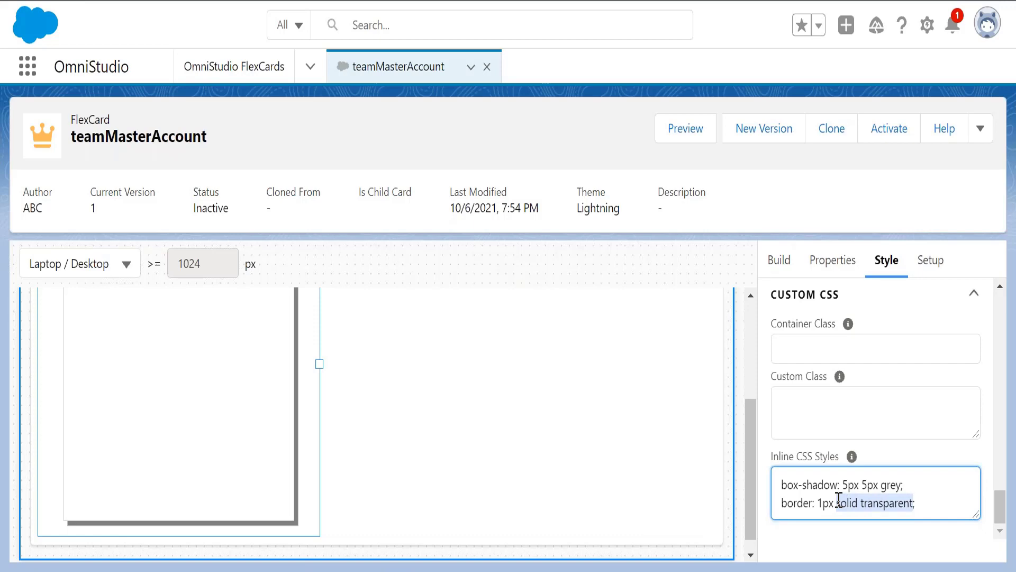
text(s)
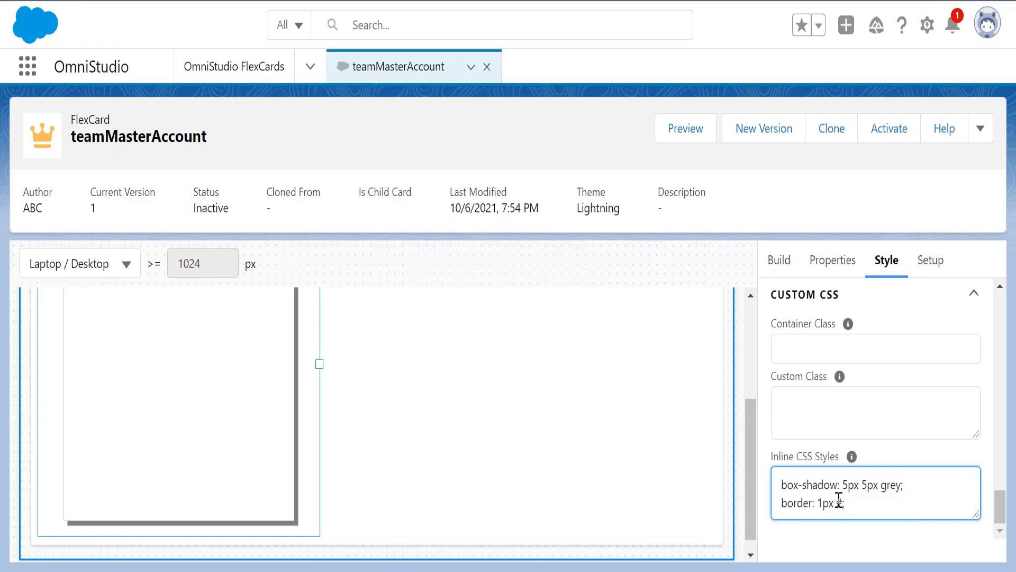
text(cccccc)
click(628, 442)
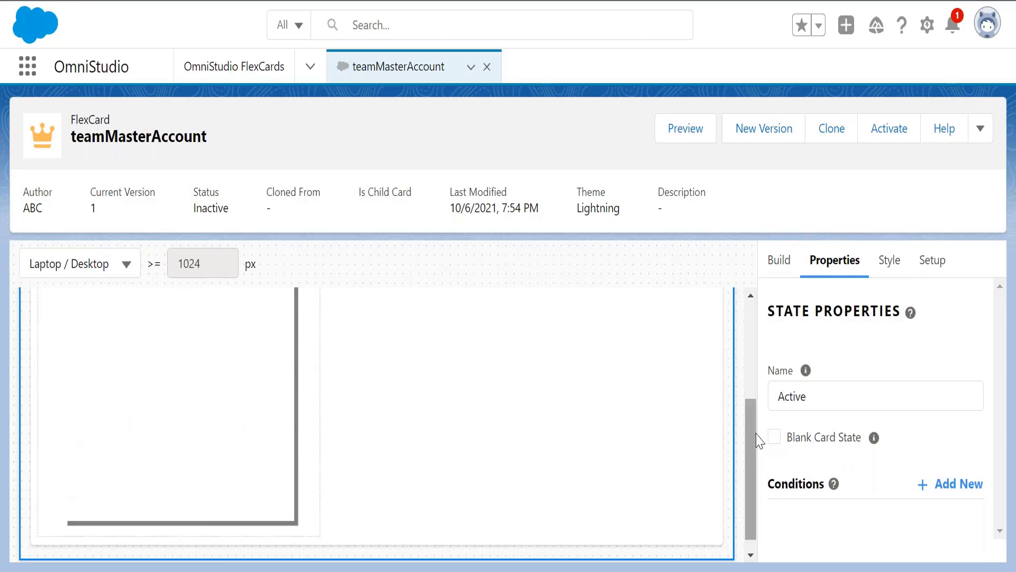
drag(755, 438, 757, 357)
Reselect the Account block and reopen its Custom CSS to review the inline box-shadow and border declarations.
click(887, 260)
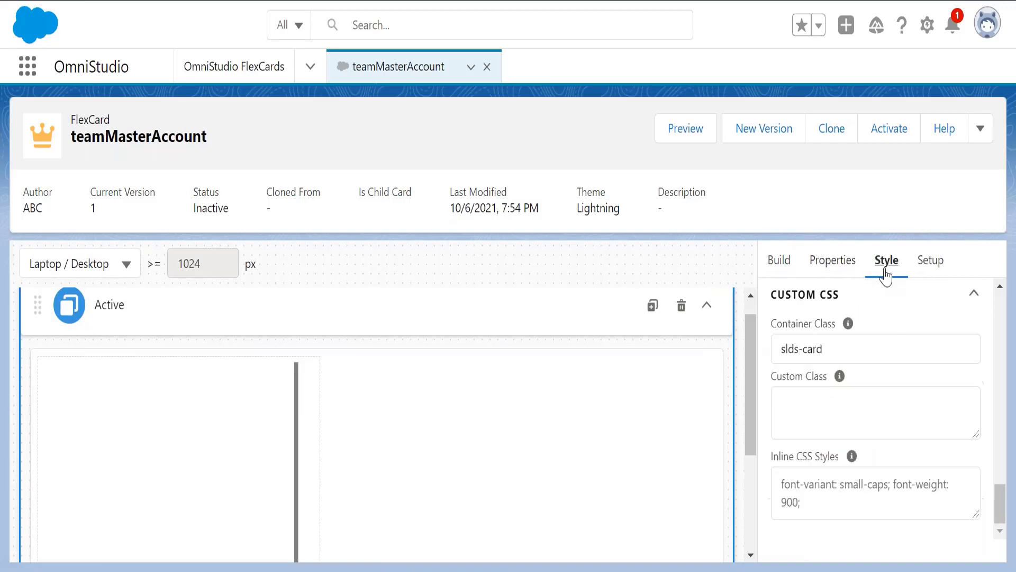
click(831, 508)
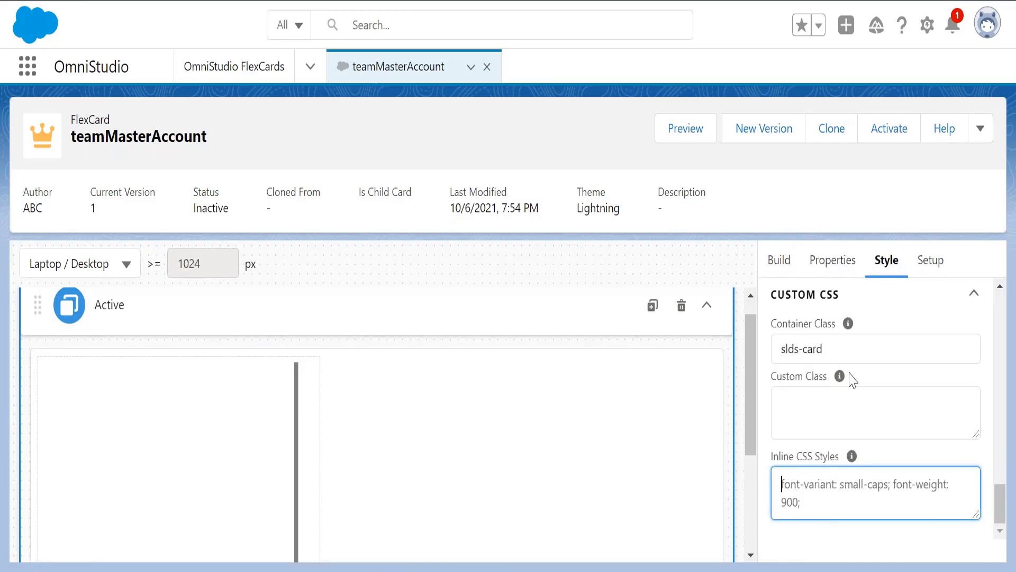
click(238, 403)
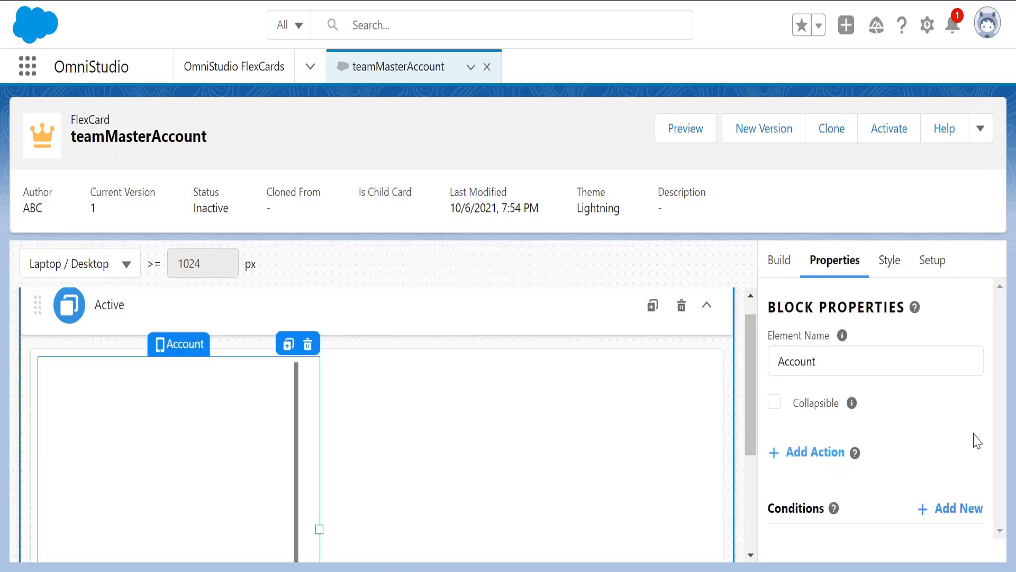
click(892, 272)
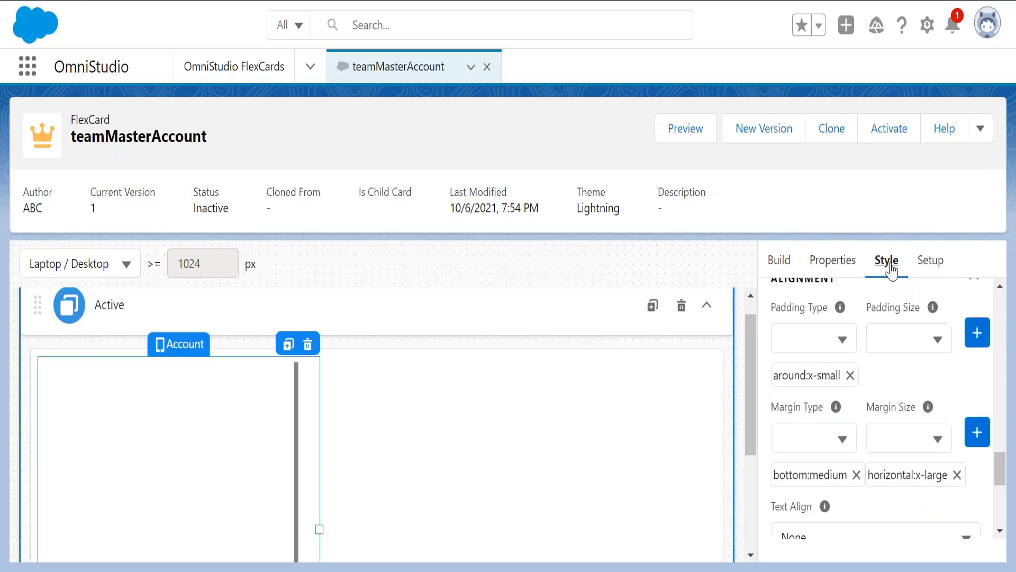
drag(997, 468, 999, 506)
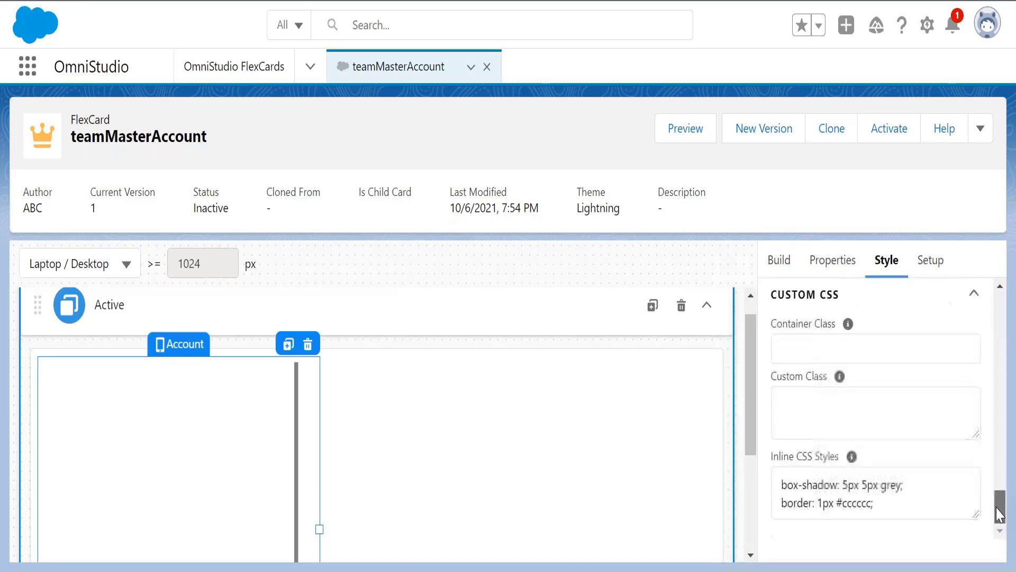
click(879, 497)
drag(879, 497, 774, 488)
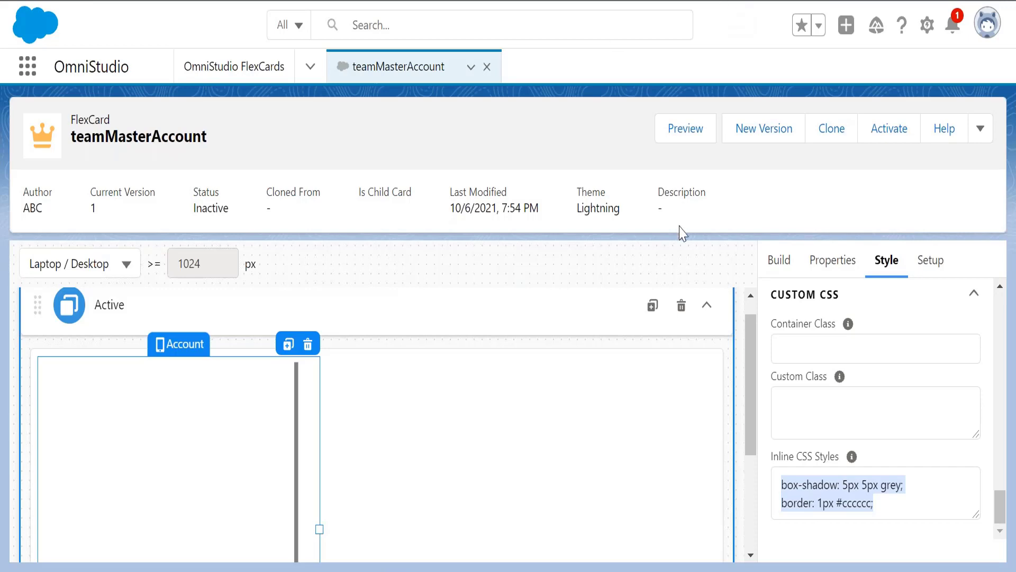
Remove the colon after "border" in the Account block's inline CSS, leaving "border 1px #cccccc;", and apply it to the canvas.
click(750, 215)
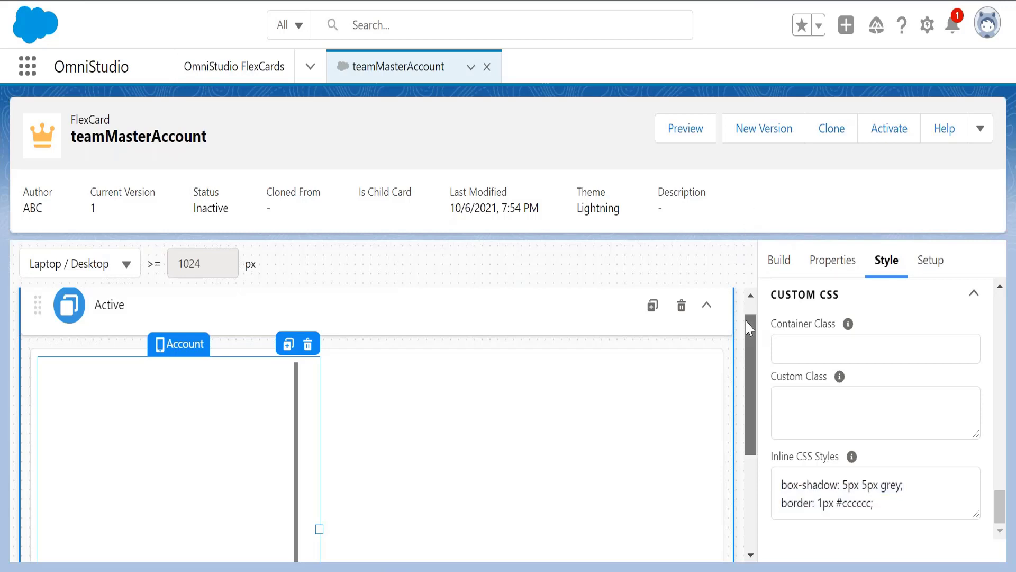
drag(746, 322, 724, 420)
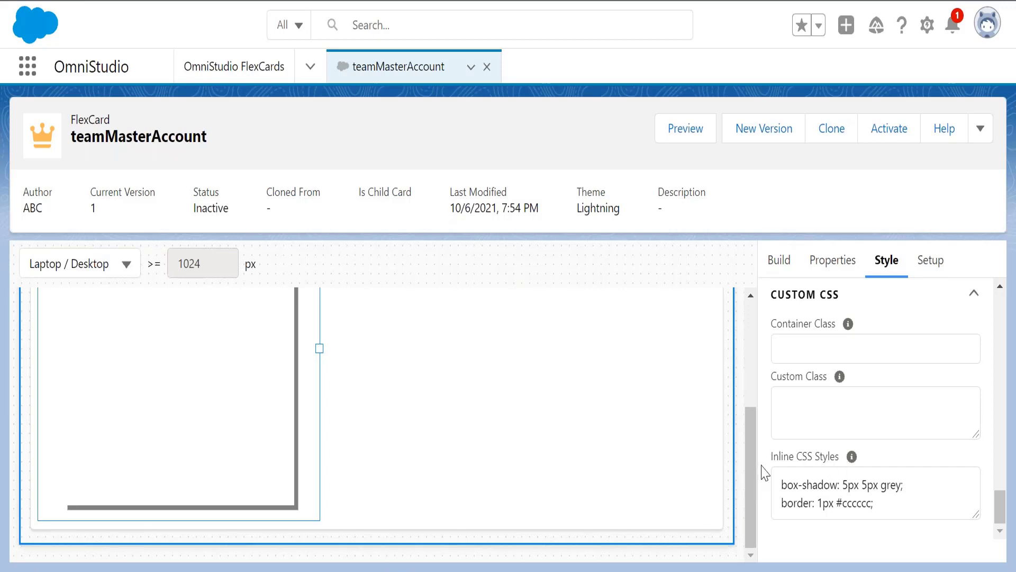
click(816, 504)
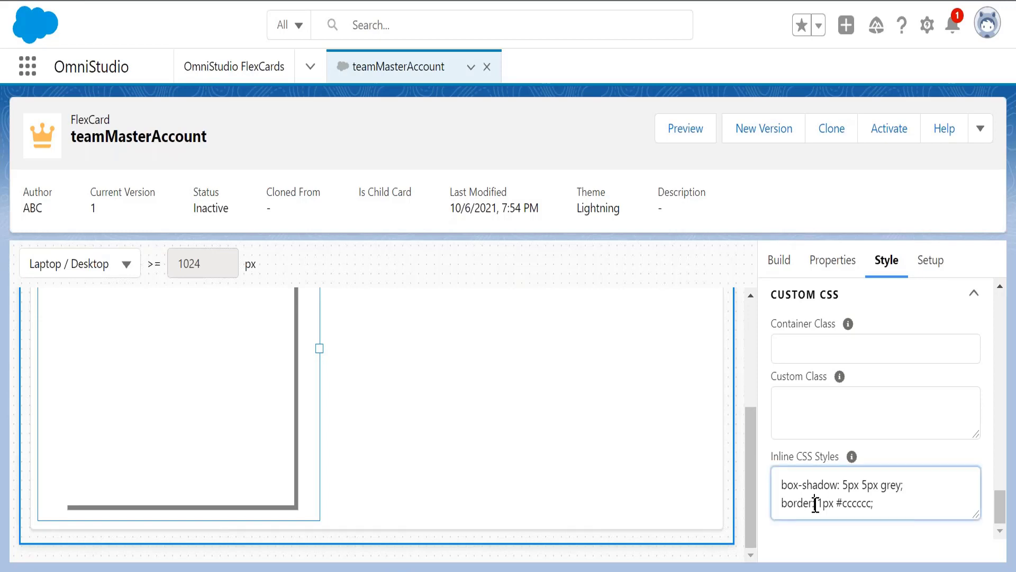
click(583, 416)
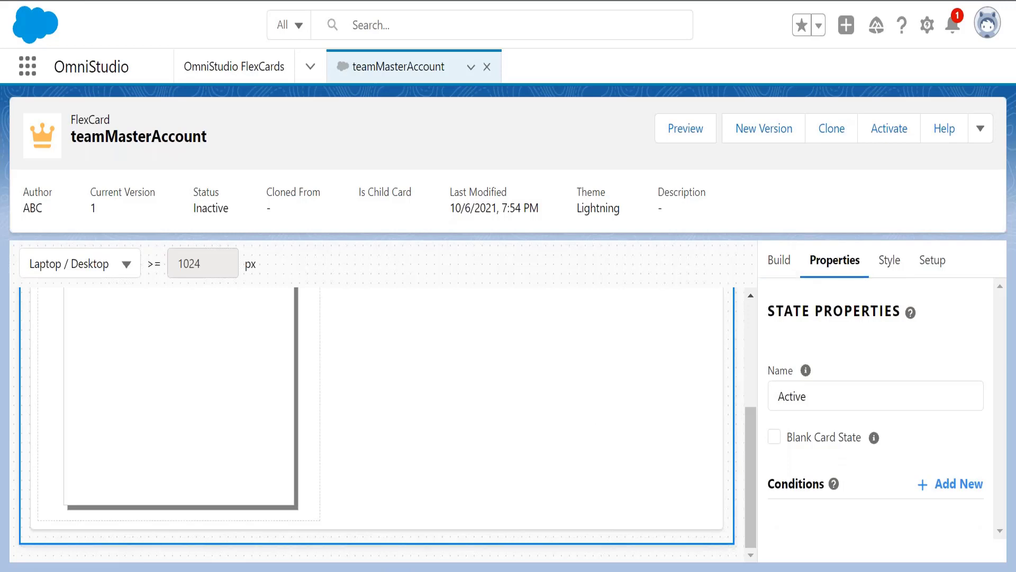
Reselect the Account block and review its Custom CSS alongside the block's border and shadow on the canvas.
click(894, 262)
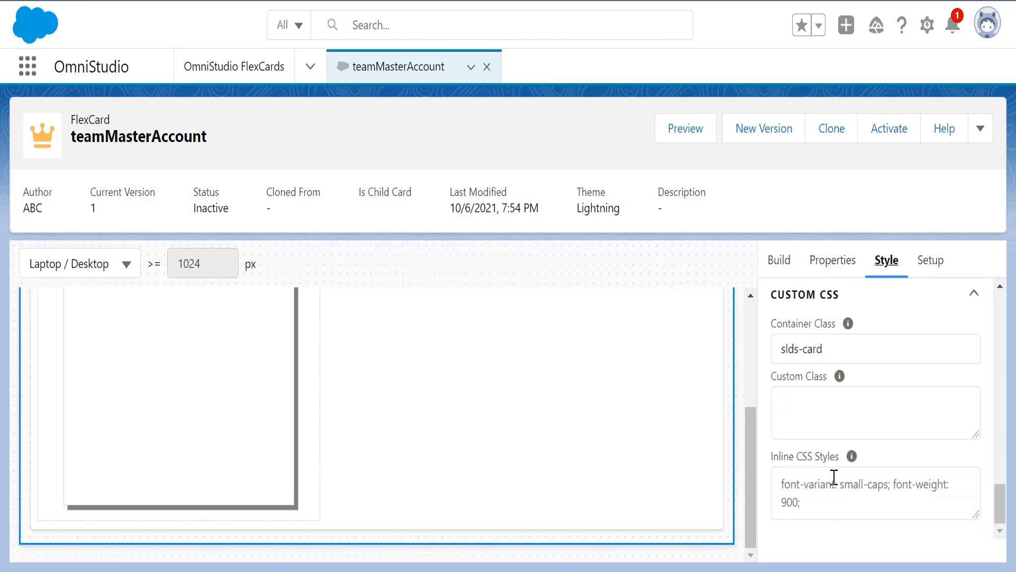
click(310, 380)
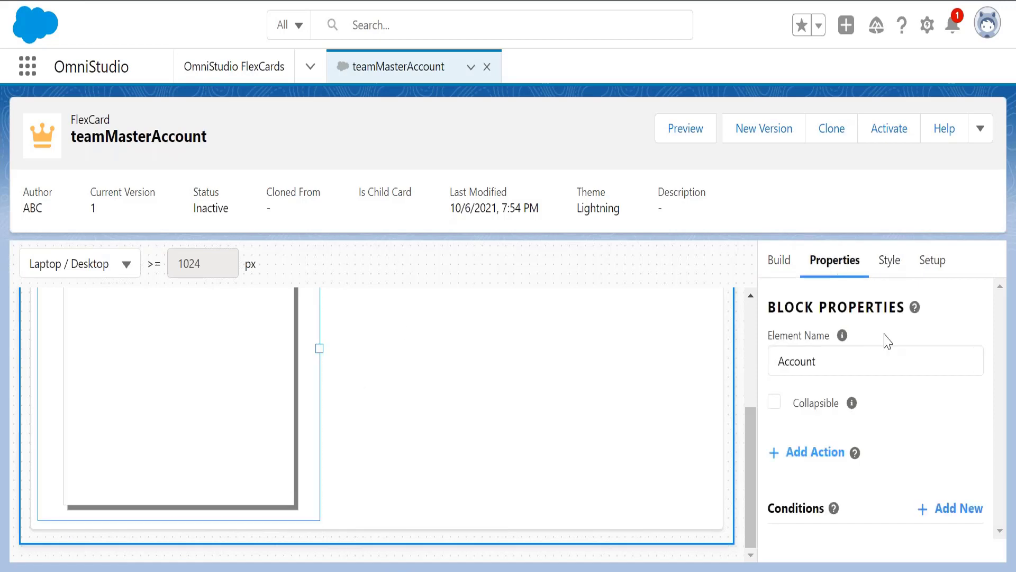
click(894, 267)
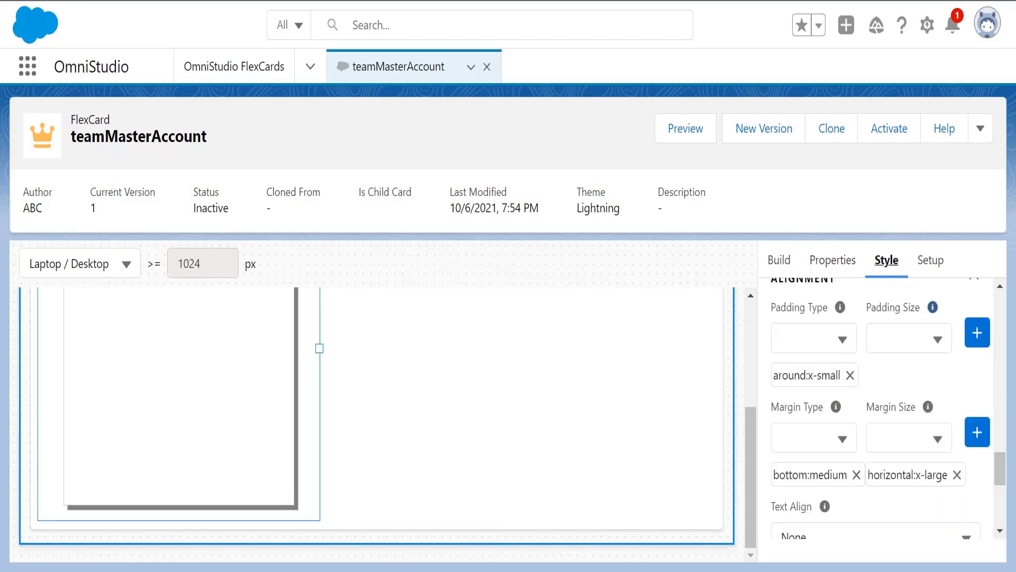
drag(1008, 473, 1006, 522)
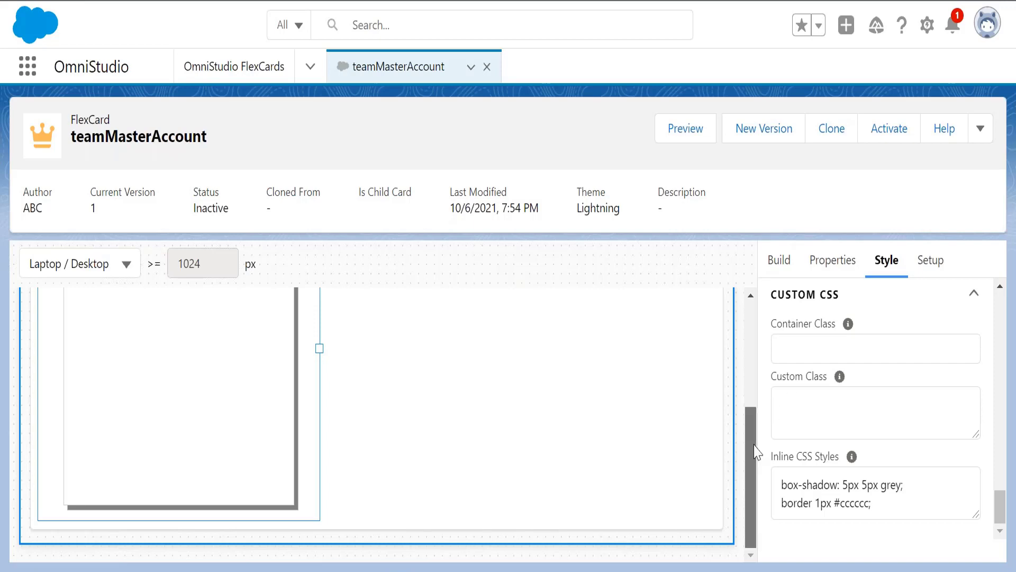
scroll(751, 423, up, 2)
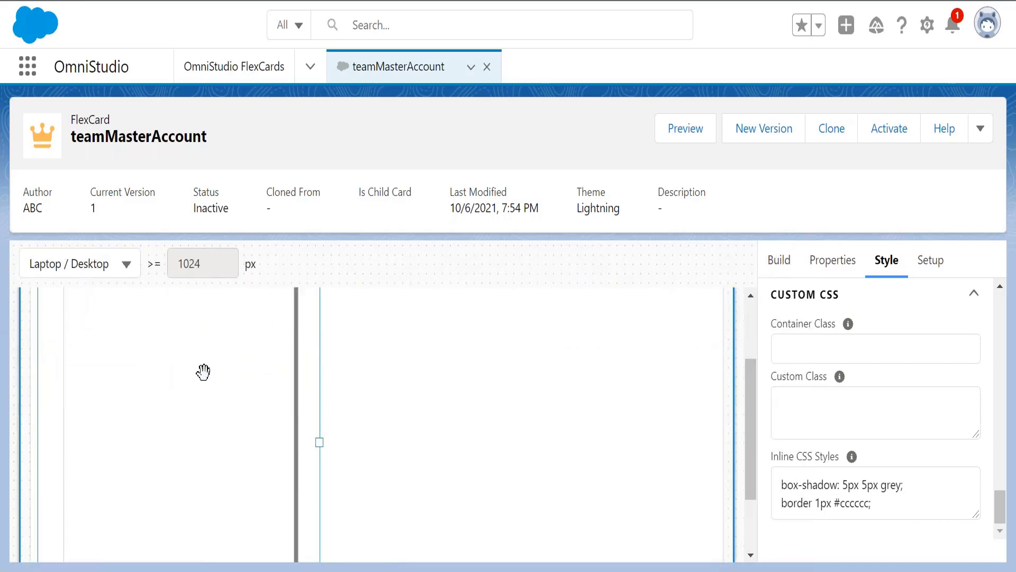
drag(755, 405, 755, 373)
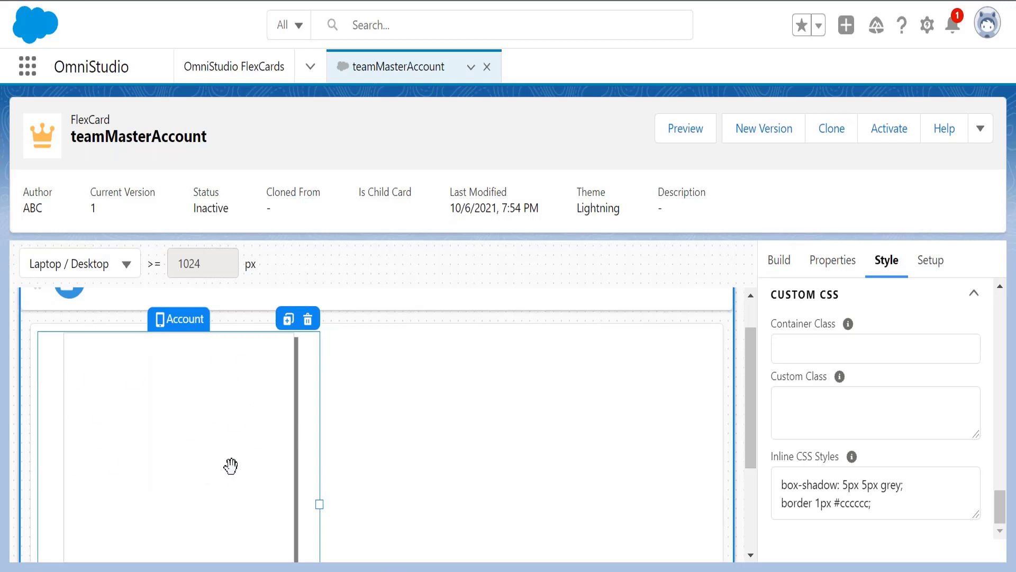
Clone the Account block to place a copy beside it on the canvas.
click(437, 420)
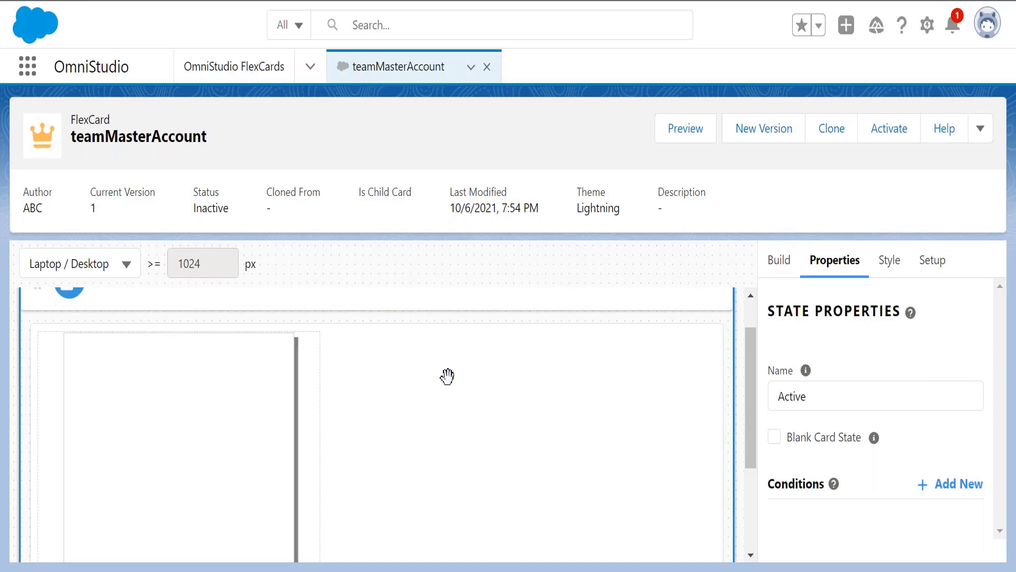
click(247, 431)
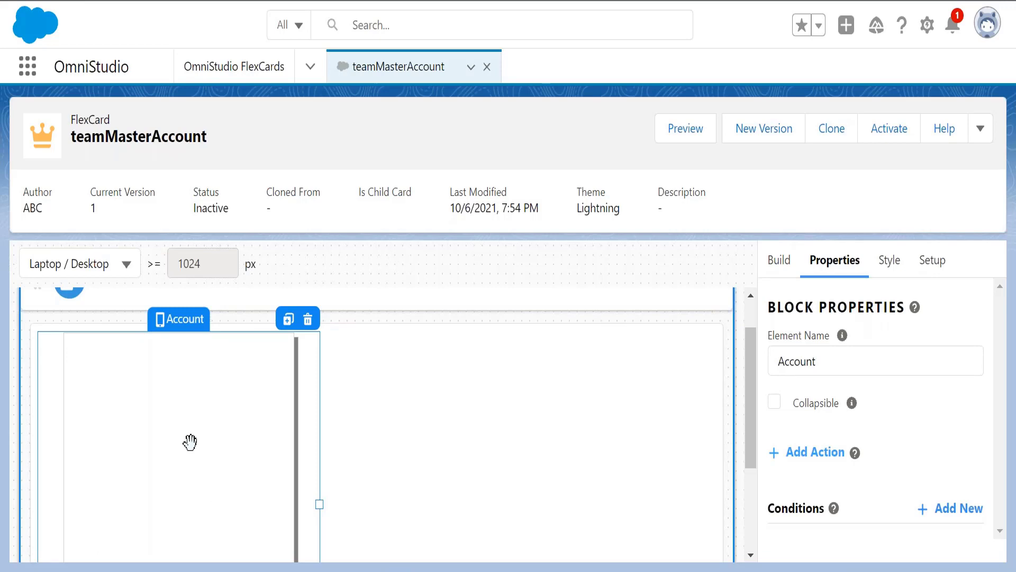
click(289, 319)
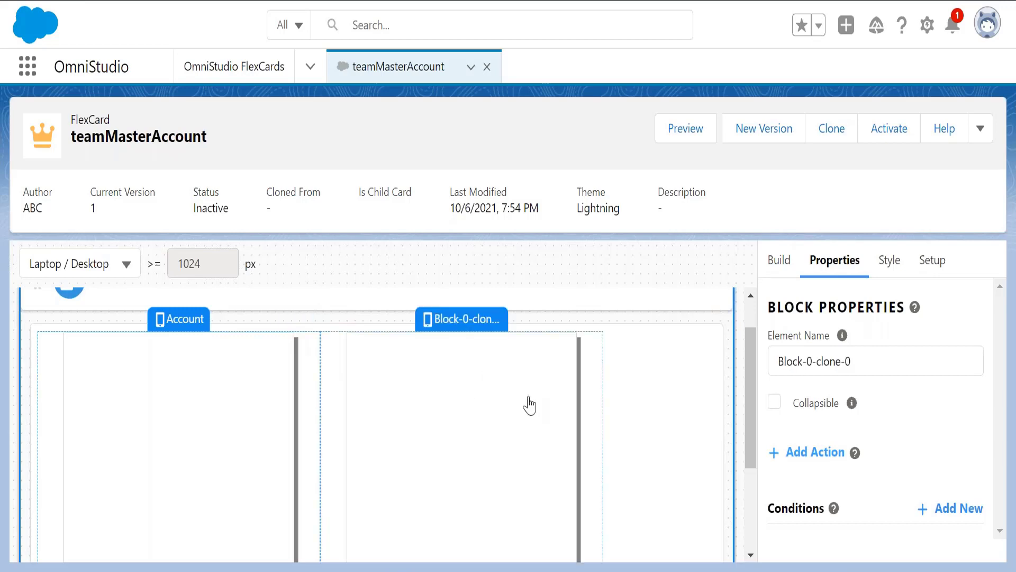
Rename the cloned block's element as "Weather".
mouse_move(754, 391)
mouse_down()
mouse_move(755, 357)
mouse_move(762, 463)
mouse_move(760, 401)
mouse_up()
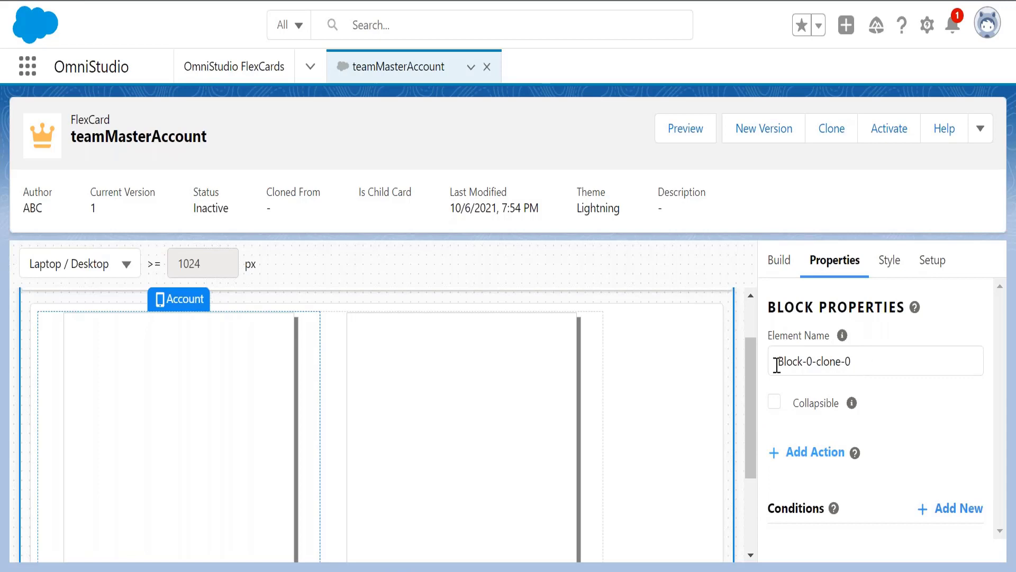
click(857, 359)
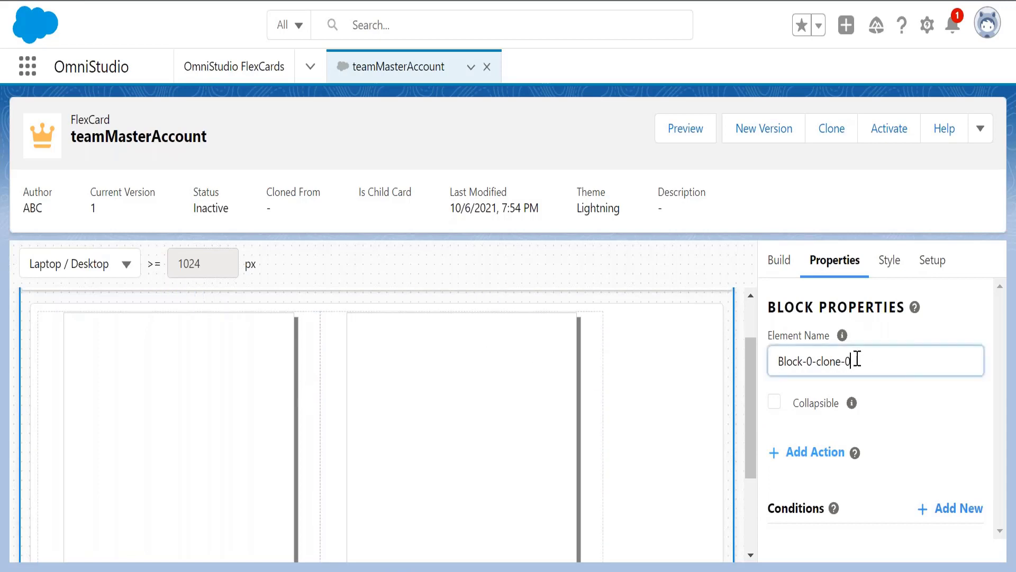
drag(857, 359, 753, 360)
text(Wea)
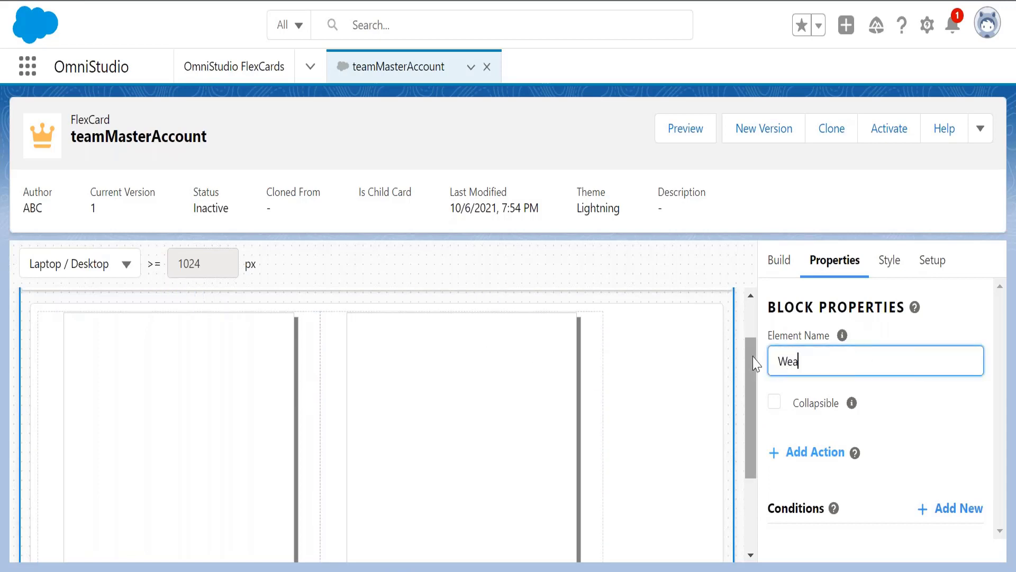
text(ther)
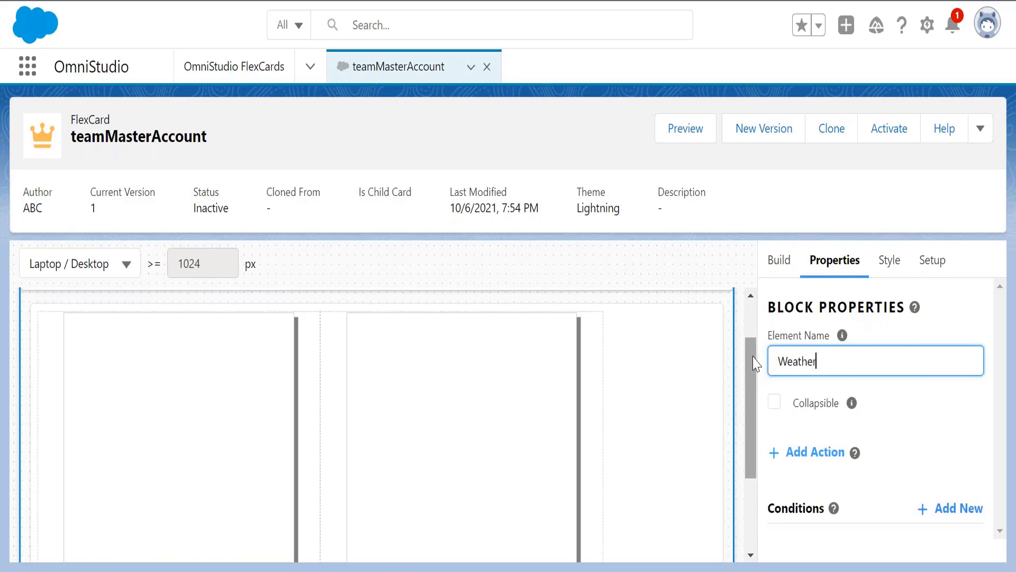
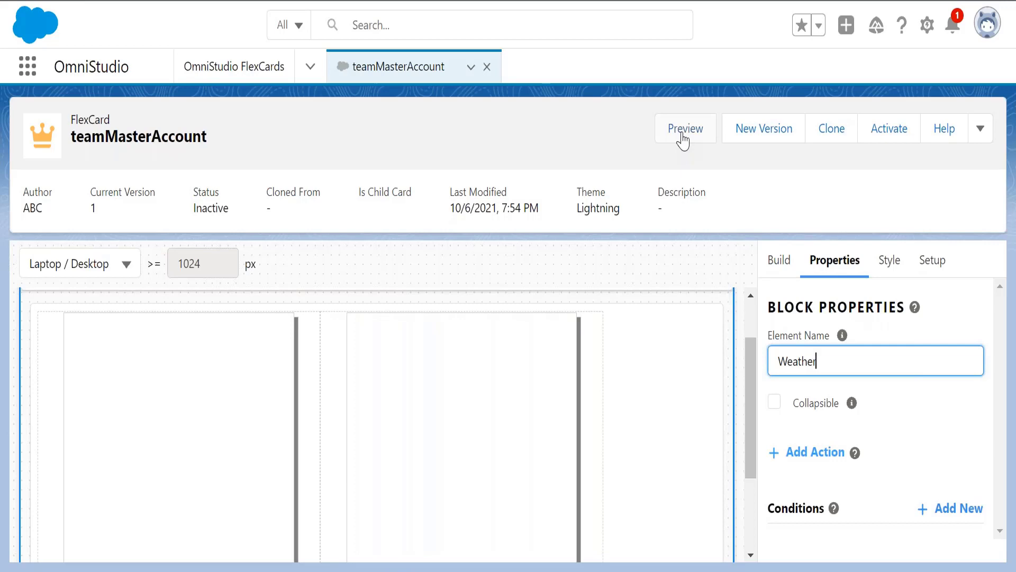
Preview the FlexCard on Desktop and examine both blocks and the text beneath them.
click(683, 139)
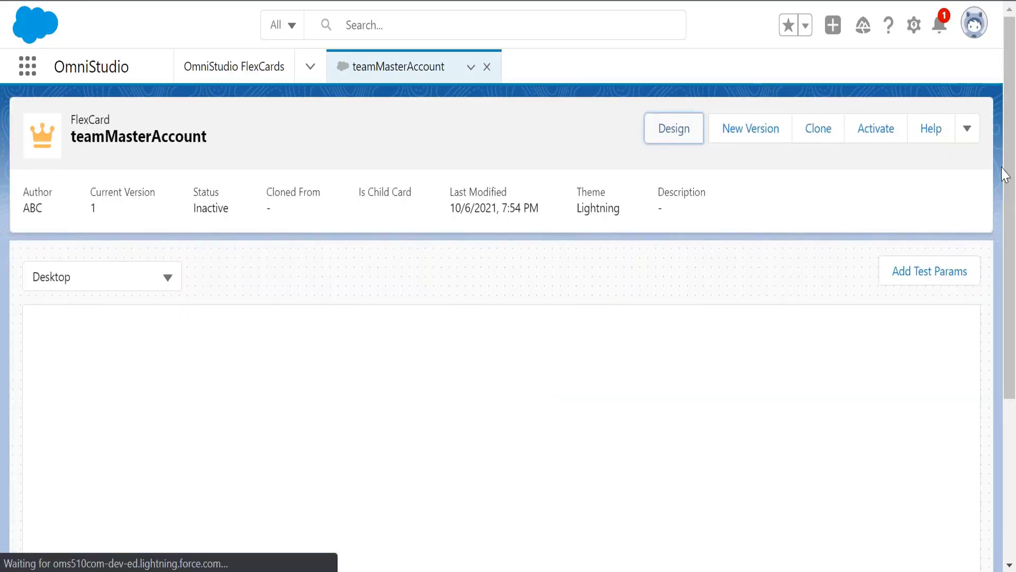
drag(1005, 174, 1008, 262)
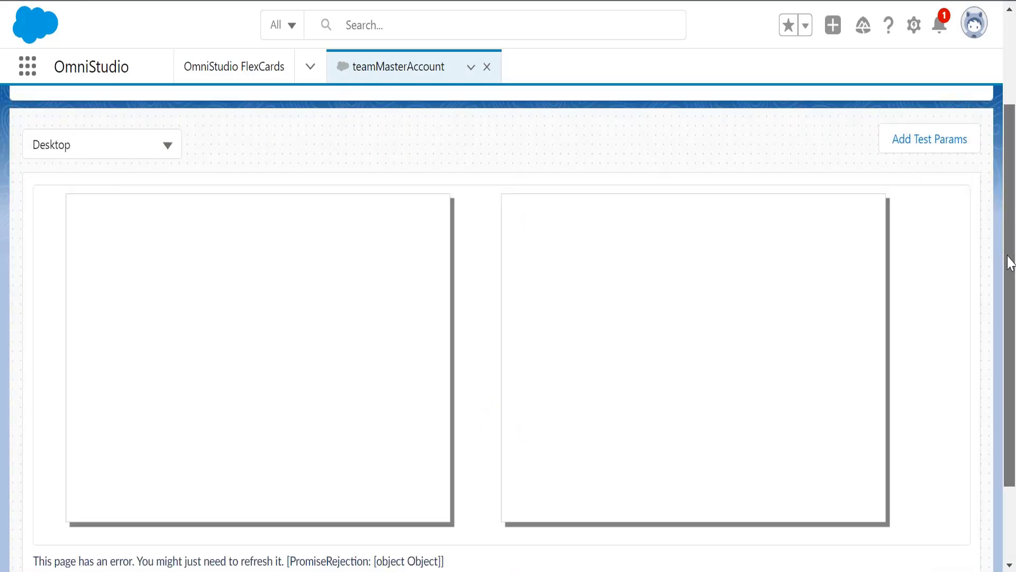
mouse_move(1010, 259)
mouse_down()
mouse_move(1010, 310)
mouse_move(1010, 264)
mouse_up()
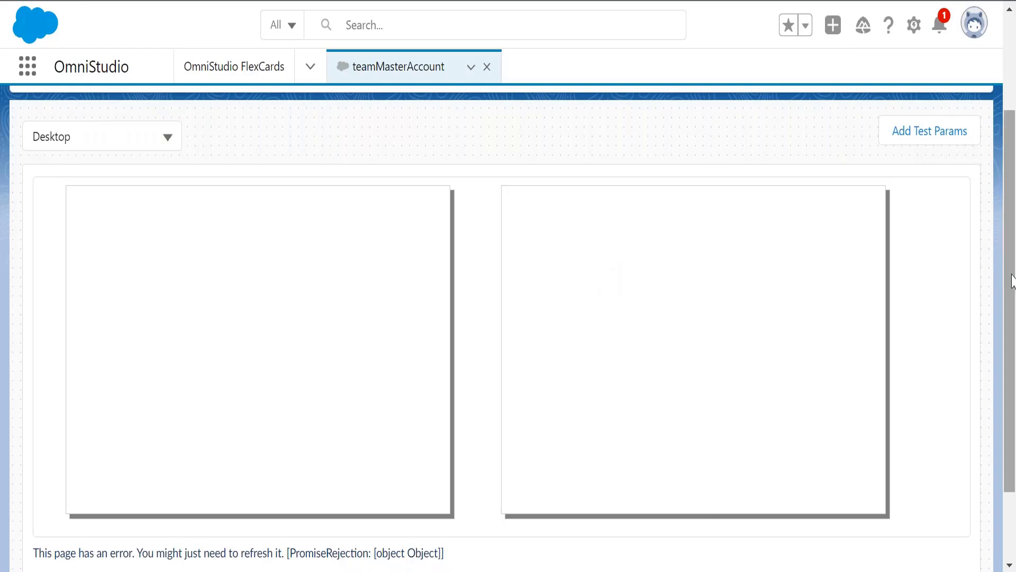
drag(1012, 281, 1005, 333)
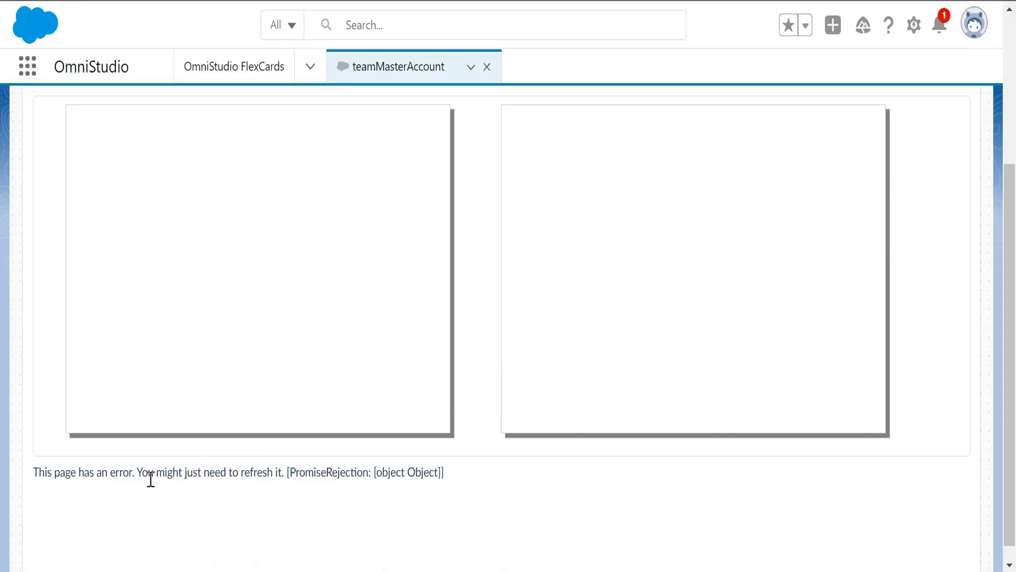
drag(38, 471, 810, 447)
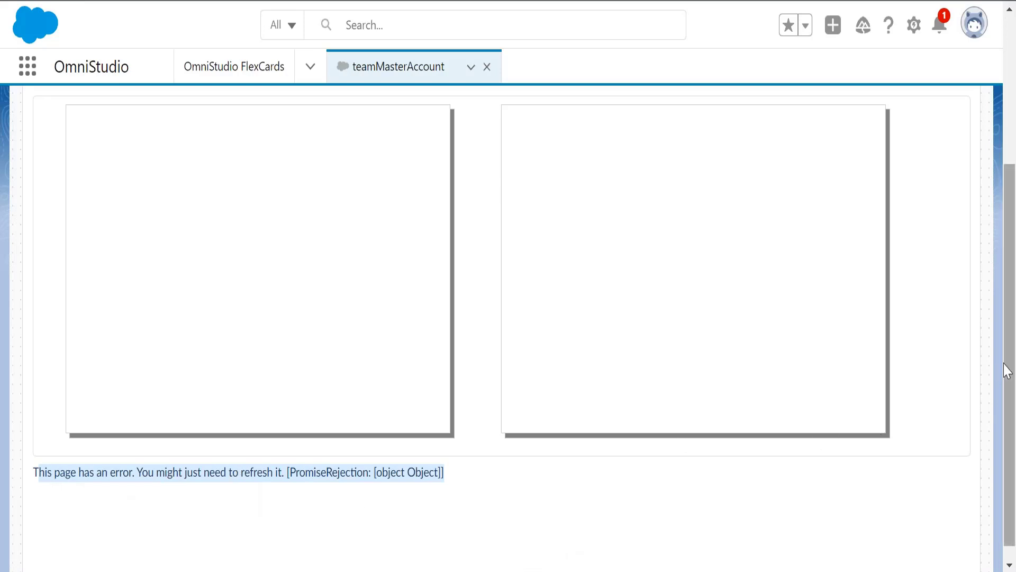
drag(1008, 371, 1010, 313)
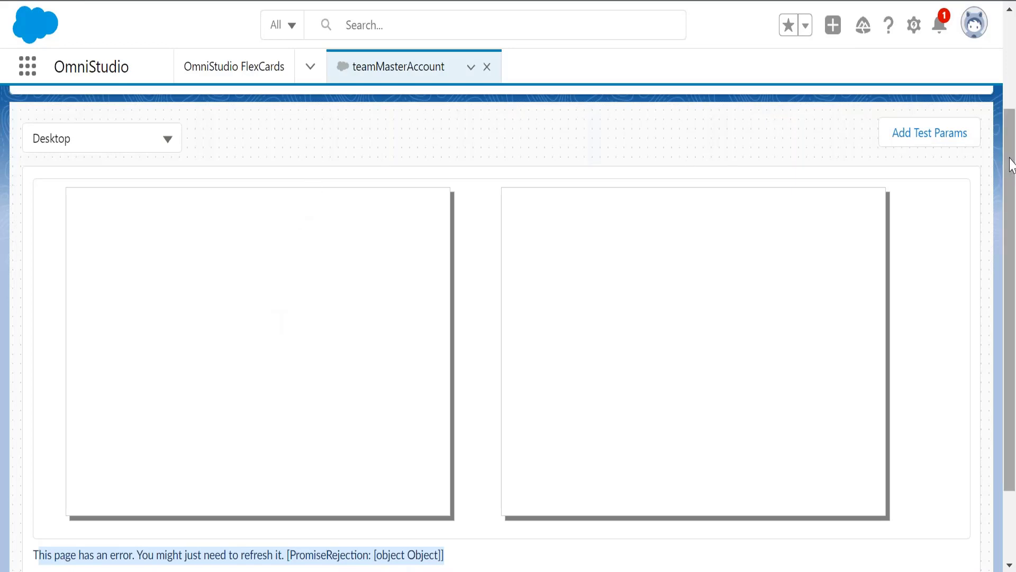
scroll(1011, 161, up, 3)
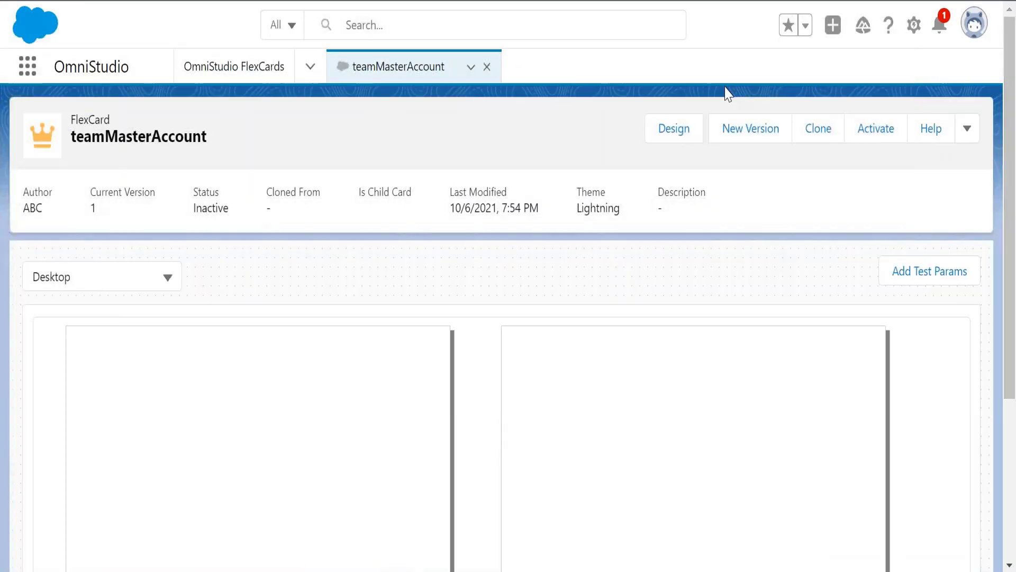
Return to the FlexCard's design view and show the available build elements beside the two blocks.
click(675, 129)
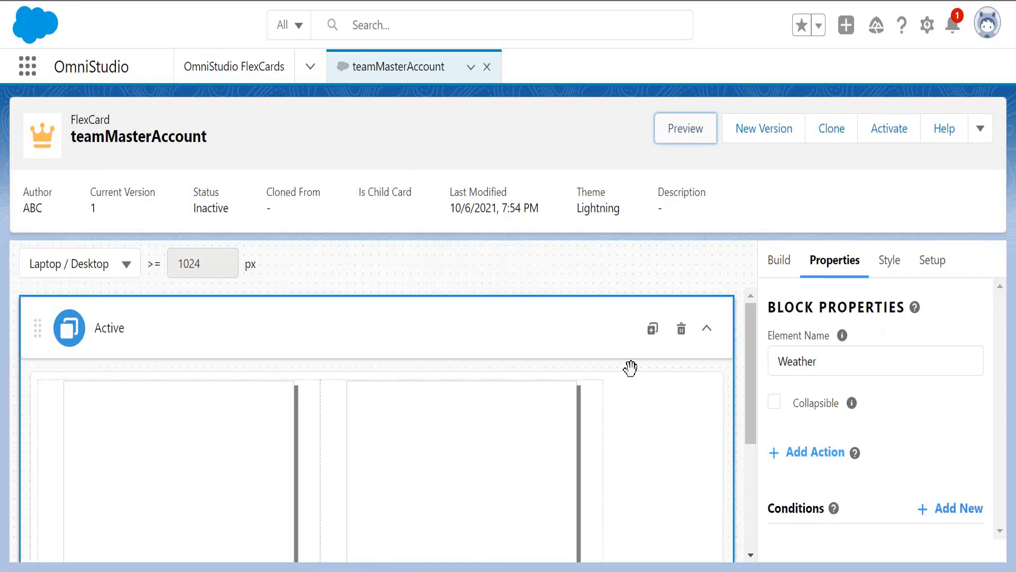
click(778, 260)
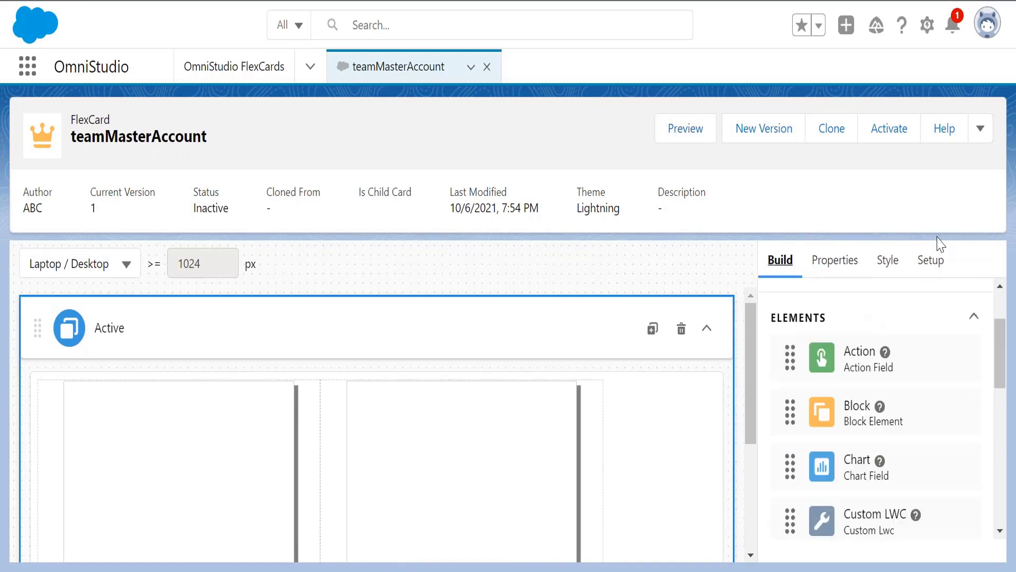
drag(750, 321, 749, 370)
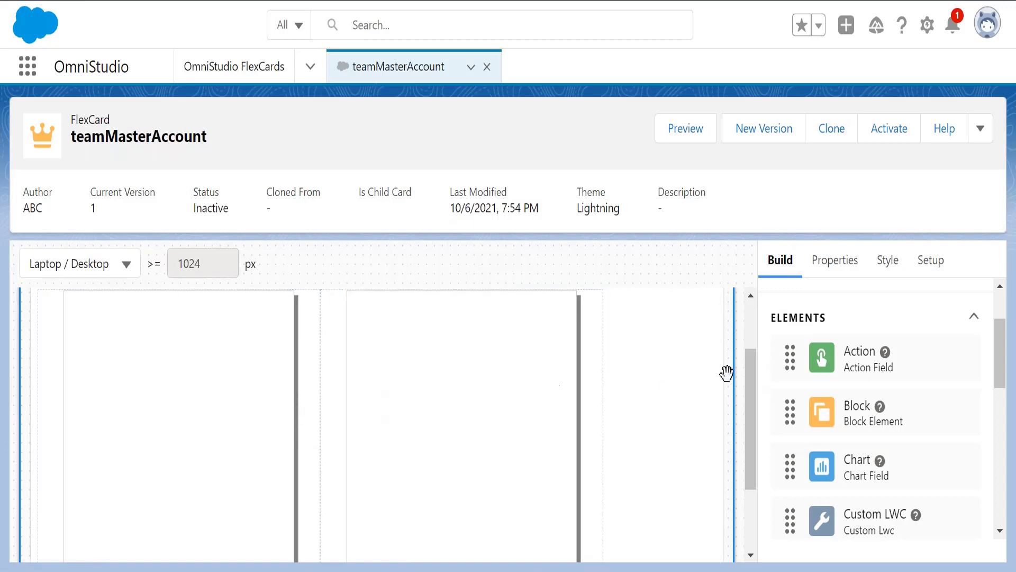
Switch to the Paint layout sketch and draw a blue rounded rectangle, about 1092 × 278 px, around the top two boxes.
mouse_move(428, 571)
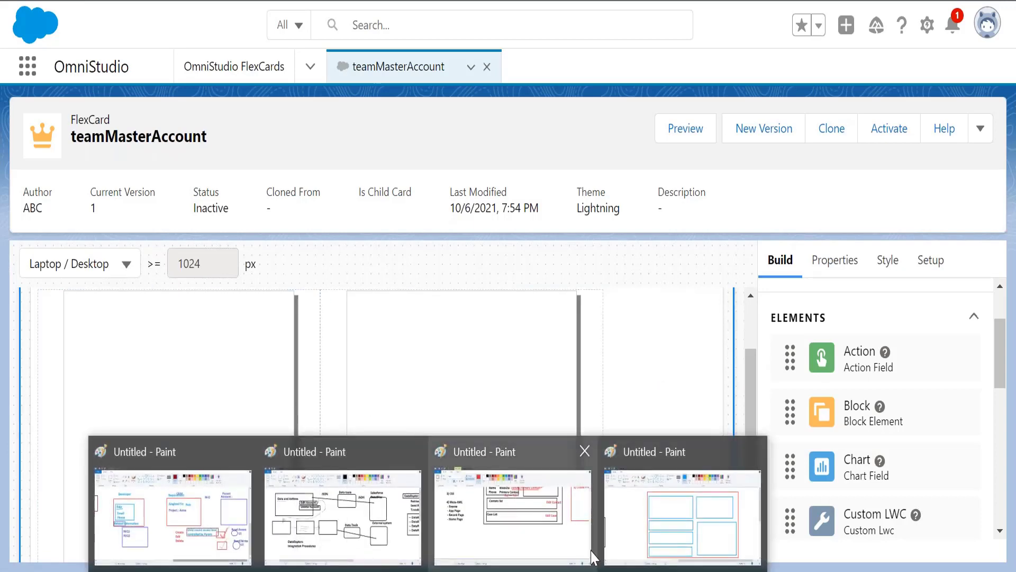
click(662, 508)
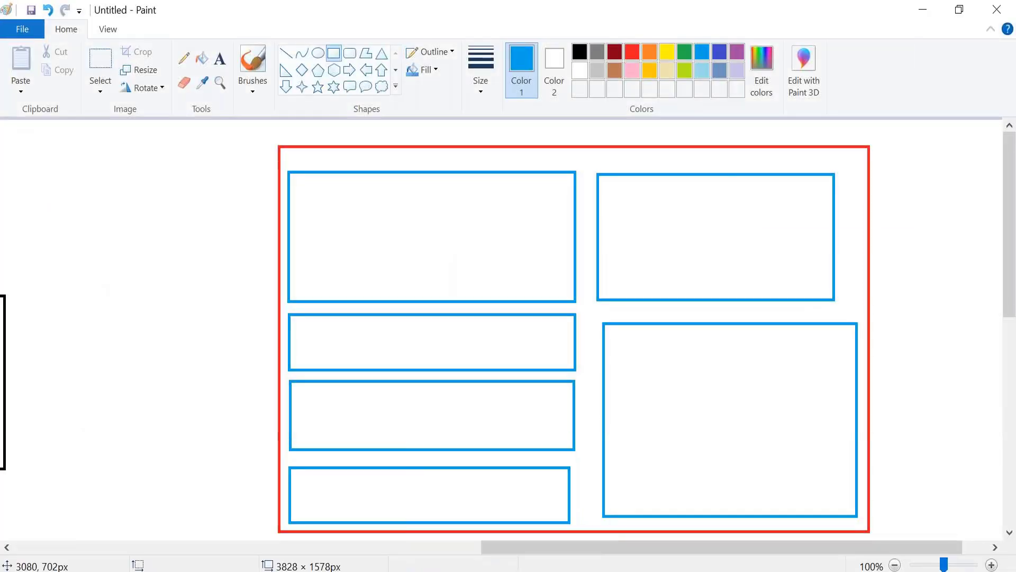
click(350, 53)
drag(283, 159, 861, 316)
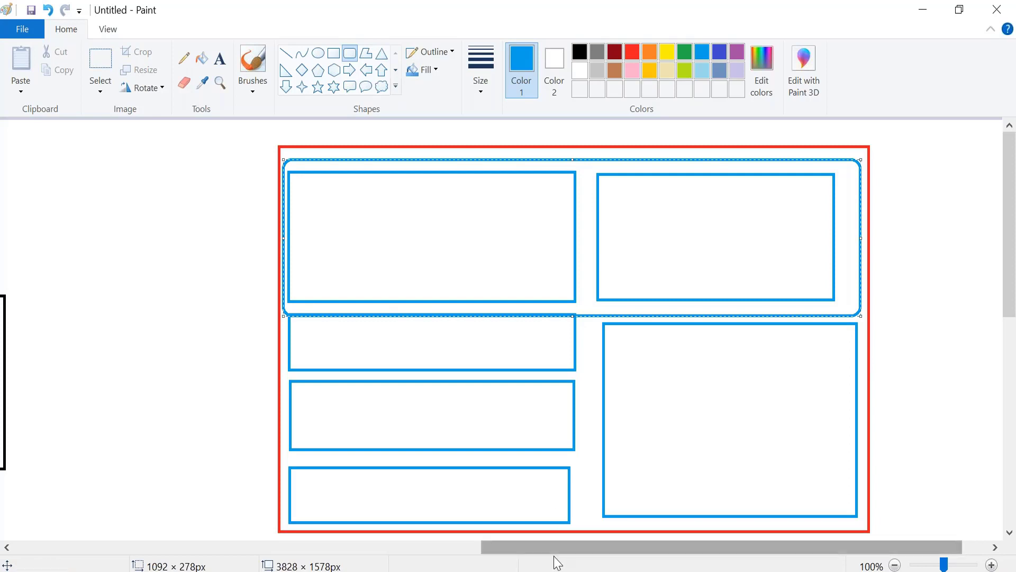
Draw a large blue rectangle in the blank canvas area below the layout sketch.
drag(559, 559, 561, 532)
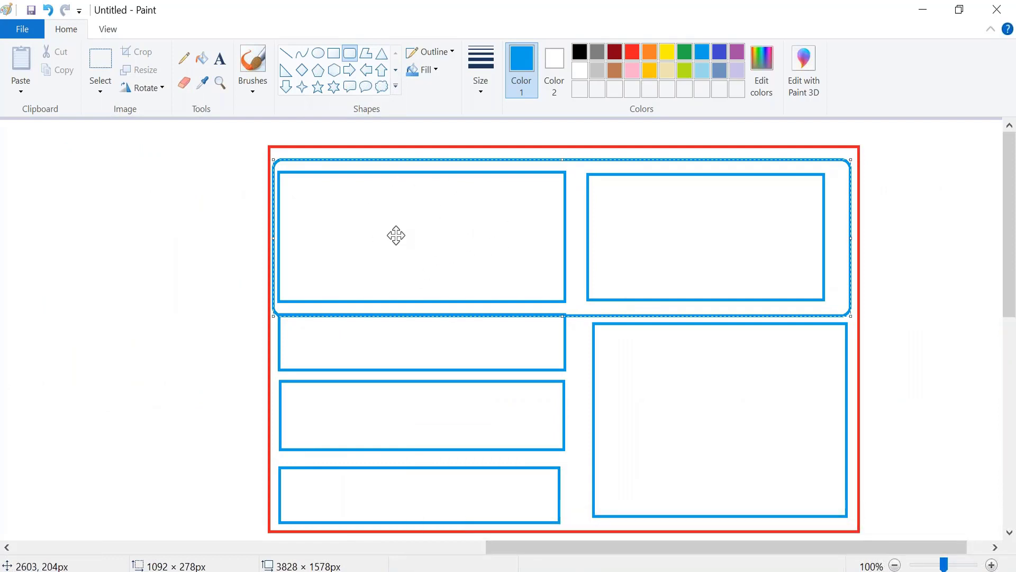
drag(570, 554, 712, 556)
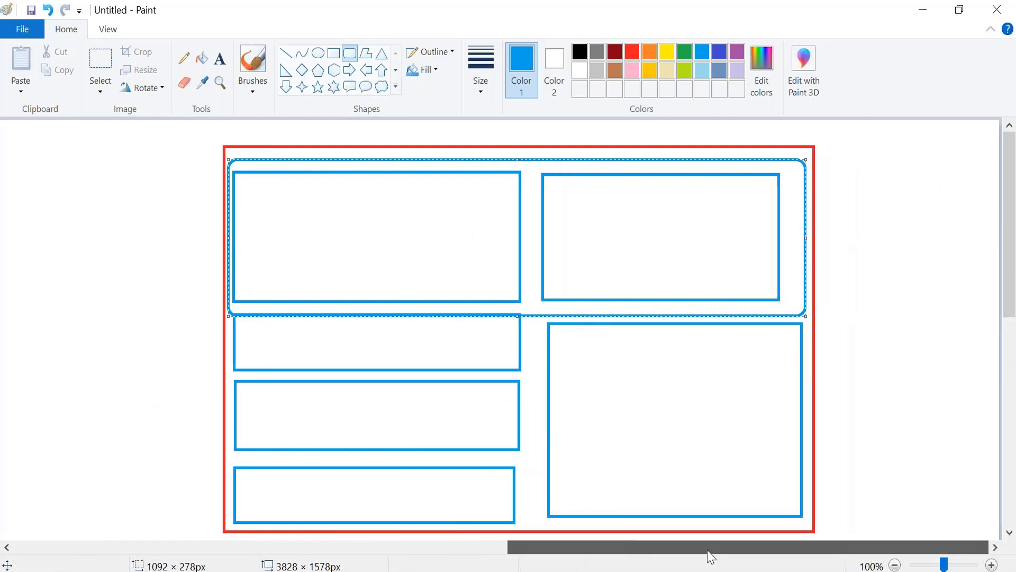
drag(1012, 265, 1014, 454)
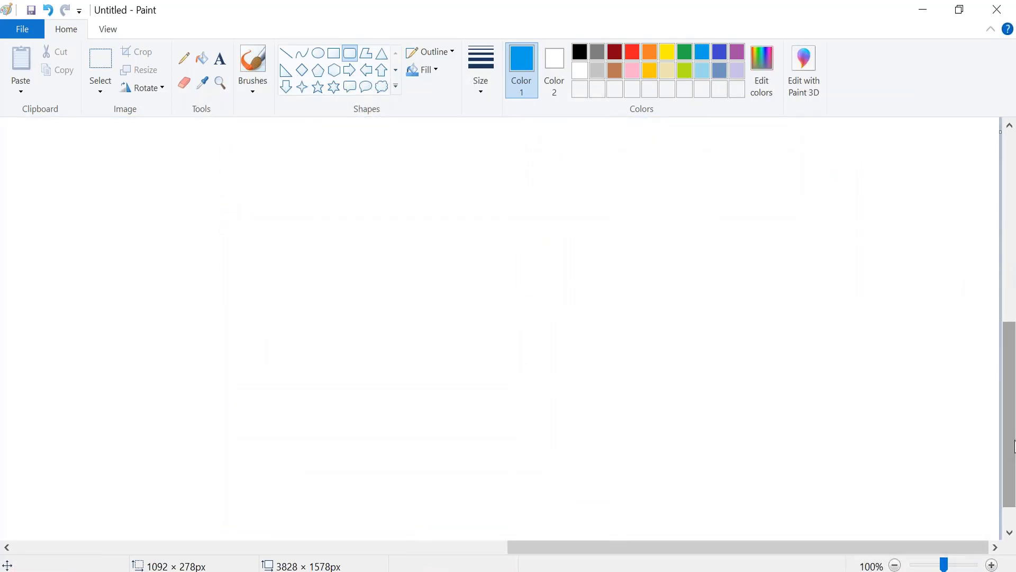
click(333, 53)
drag(75, 145, 451, 443)
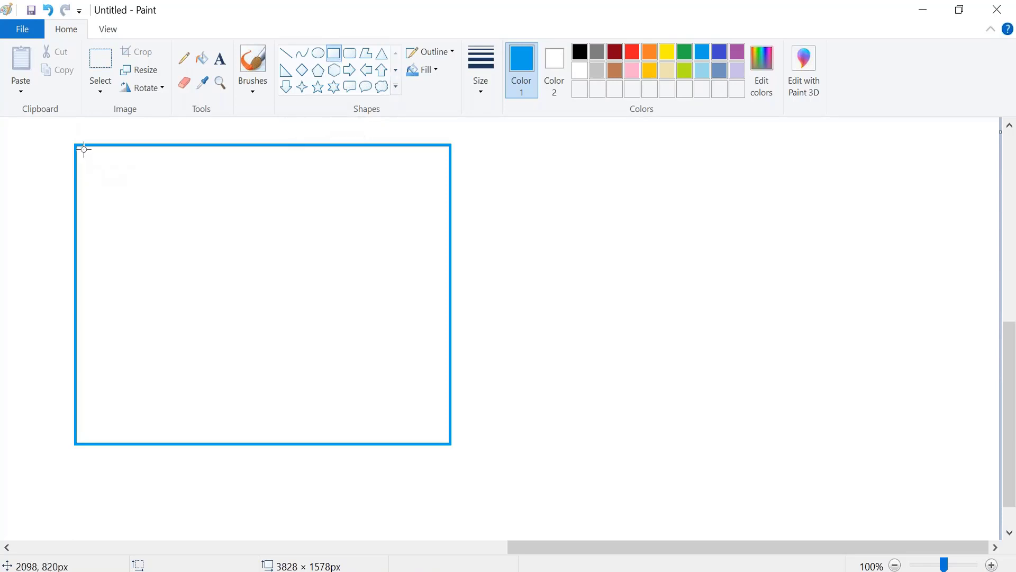
Draw a blue header rectangle, about 679 × 144 px, inside the large rectangle's upper edge, with a small rounded rectangle at its left end.
mouse_move(84, 149)
mouse_down()
mouse_move(401, 233)
mouse_move(443, 230)
mouse_up()
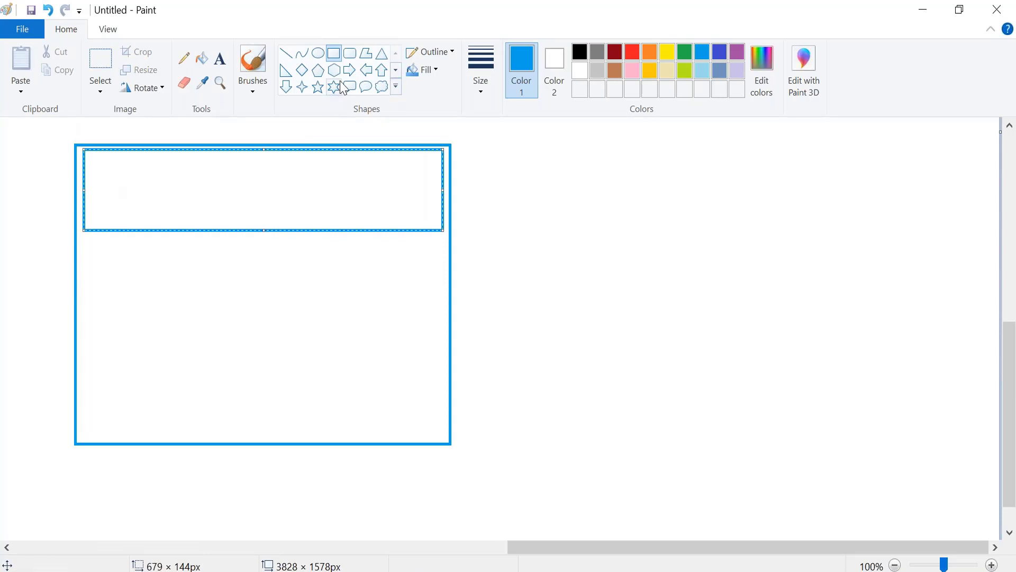
click(350, 53)
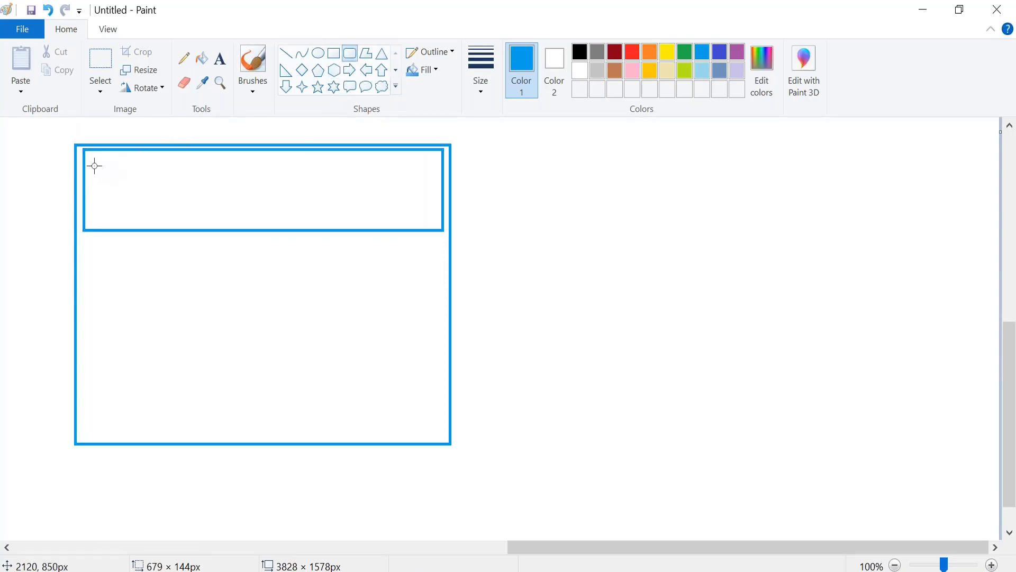
drag(91, 162, 154, 208)
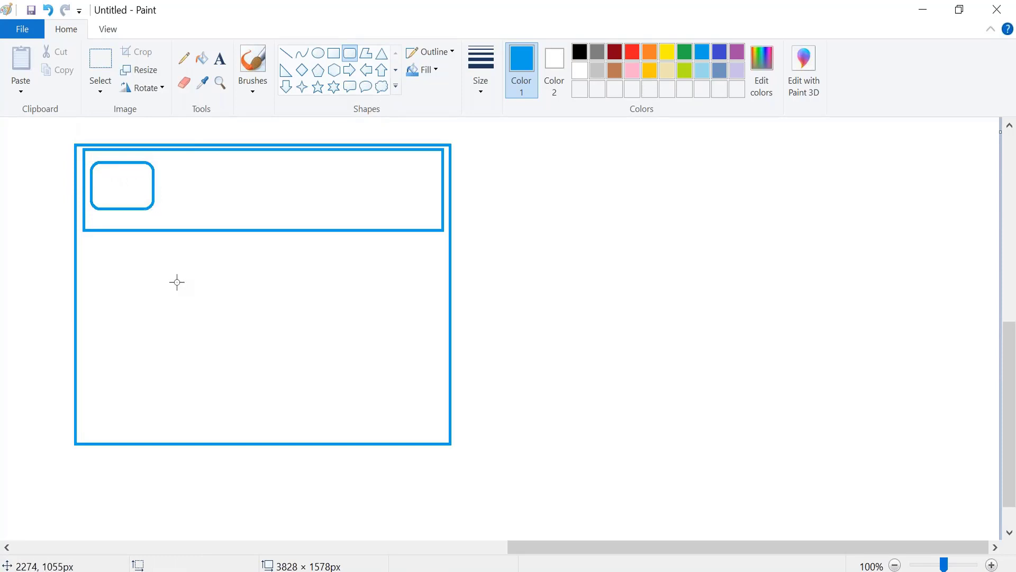
Add the text "Account Name" beside the small rounded rectangle in the header box.
click(220, 58)
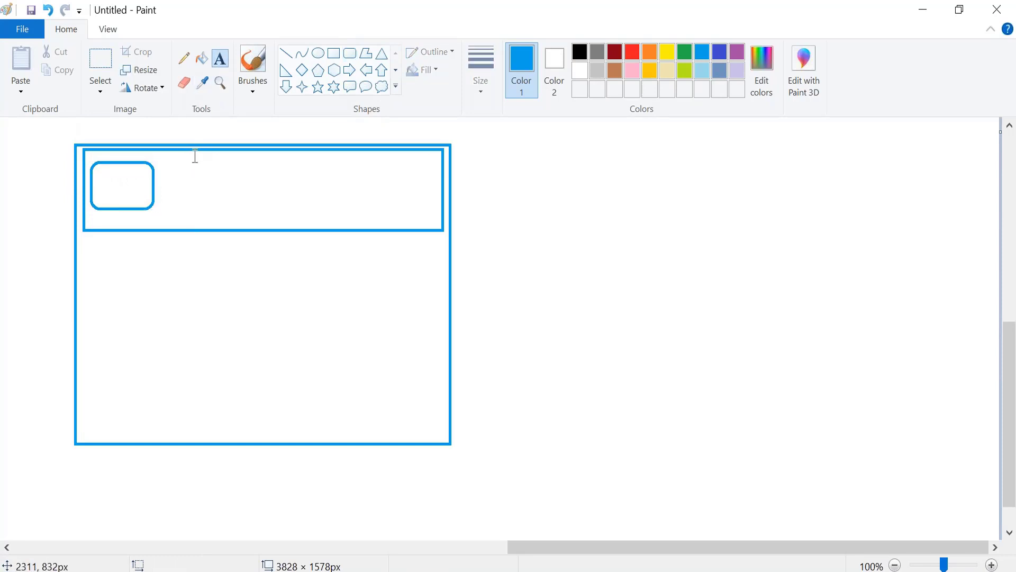
drag(165, 171, 432, 207)
text(Accoubt)
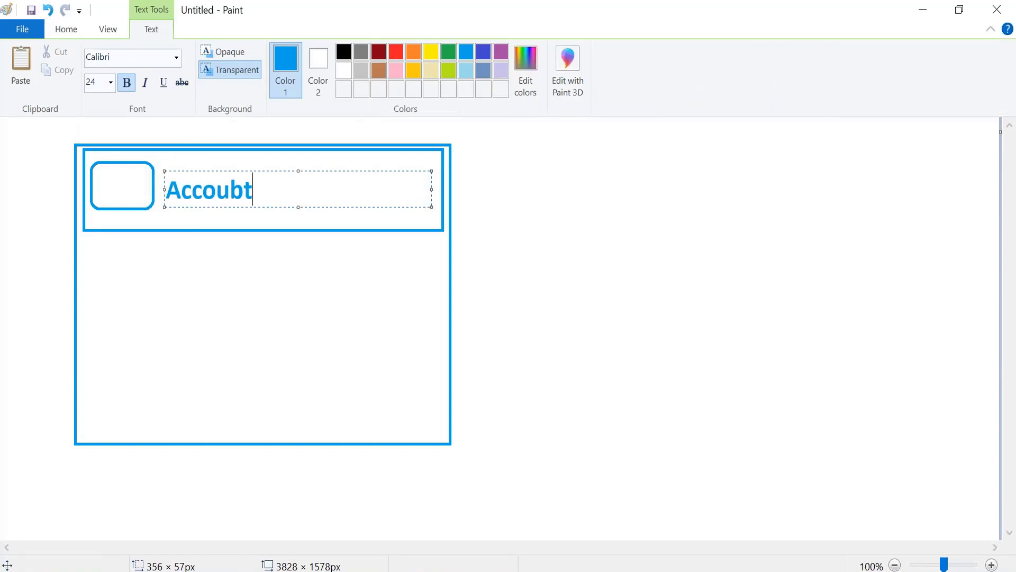
key(BackSpace)
key(BackSpace)
text(nt Name)
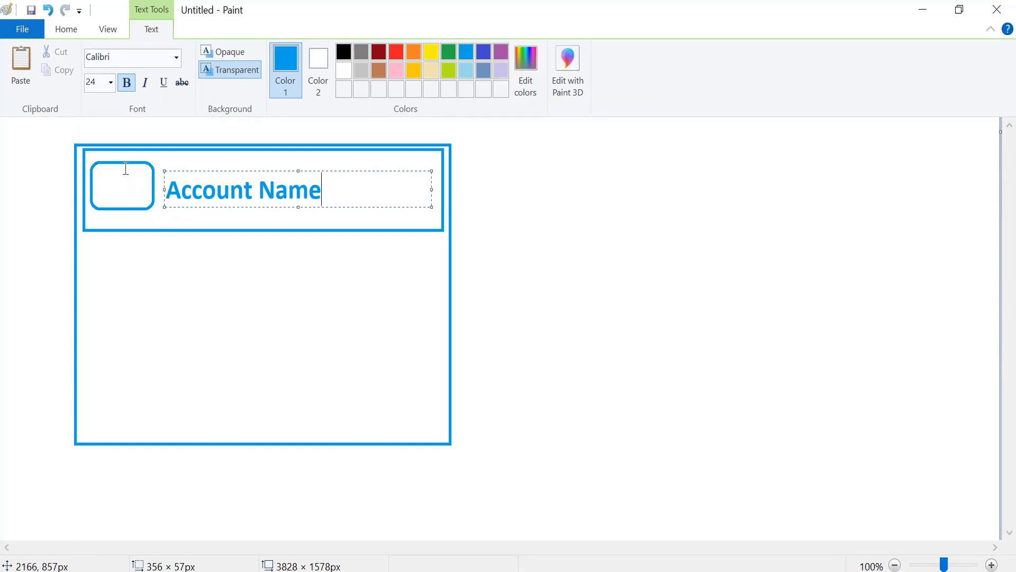
click(256, 276)
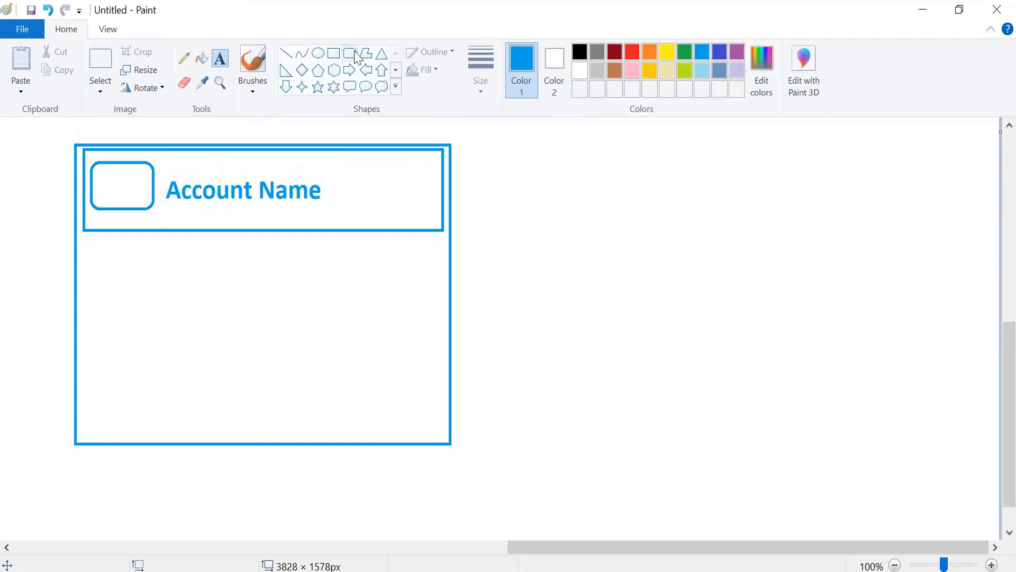
Draw a large blue rectangle below the Account Name header, filling the rest of the outer rectangle.
click(333, 53)
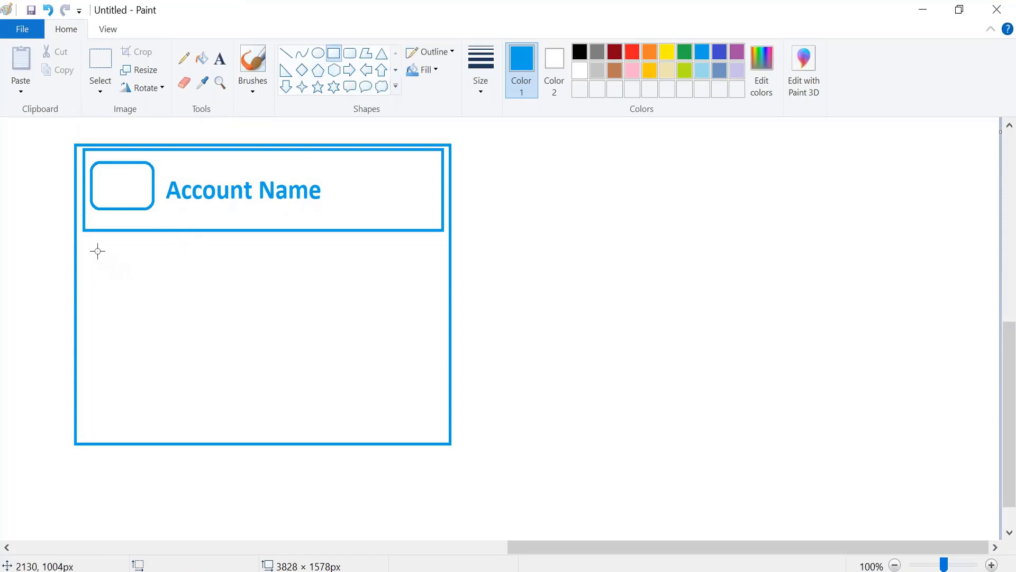
mouse_move(85, 244)
mouse_down()
mouse_move(227, 335)
mouse_move(440, 432)
mouse_move(440, 421)
mouse_up()
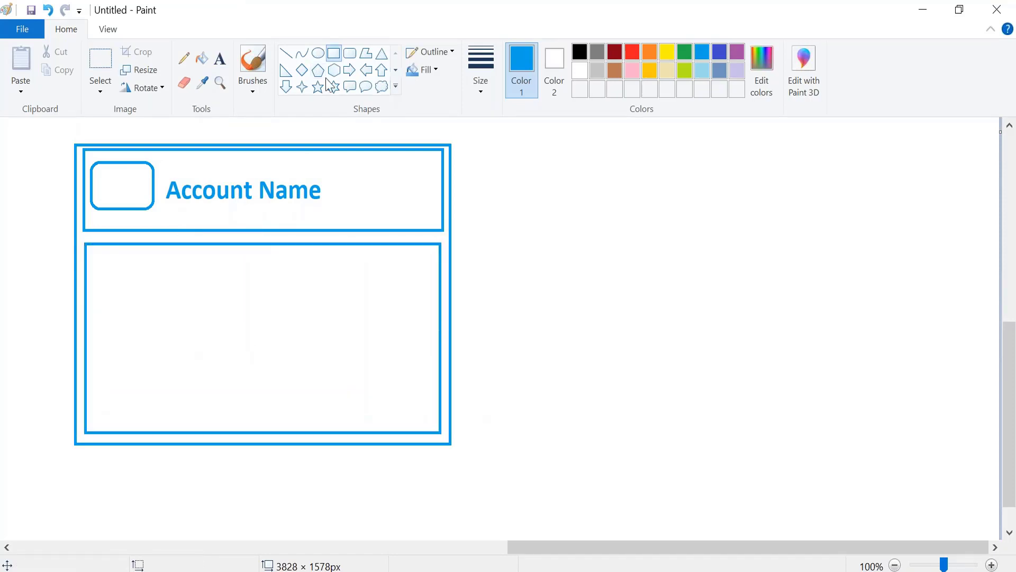
Place a text box in the upper part of the large rectangle below the Account Name header.
click(220, 58)
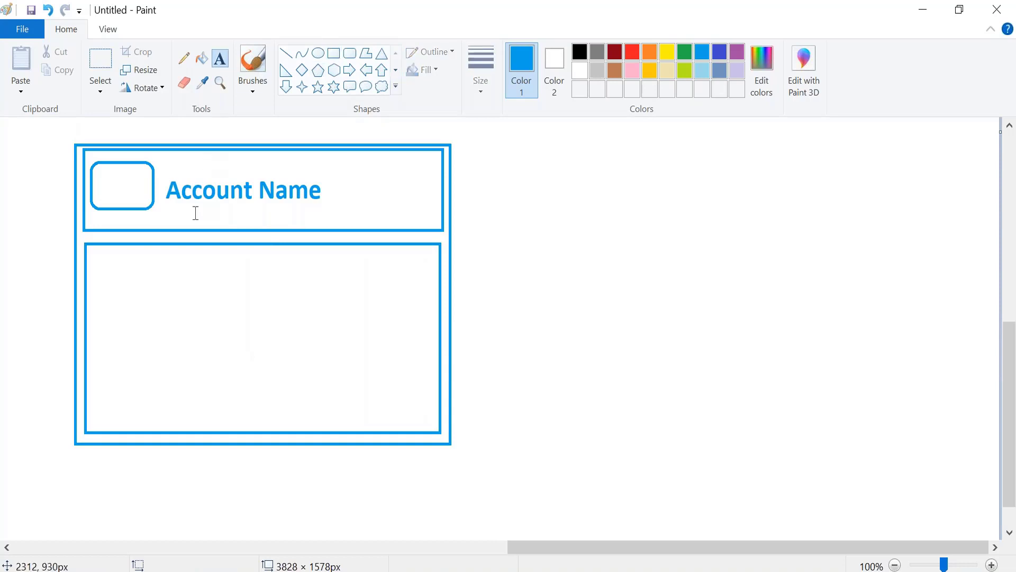
drag(100, 265, 227, 305)
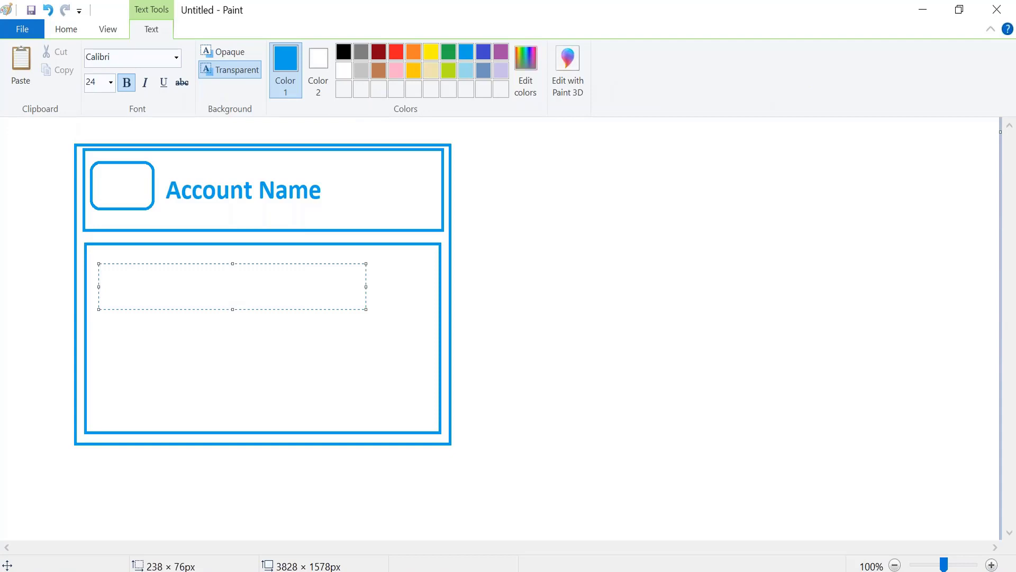
Check the Account fields in the Notepad JSON, then enter Primary Contact in the text box of the mockup's lower frame in Paint.
mouse_move(476, 561)
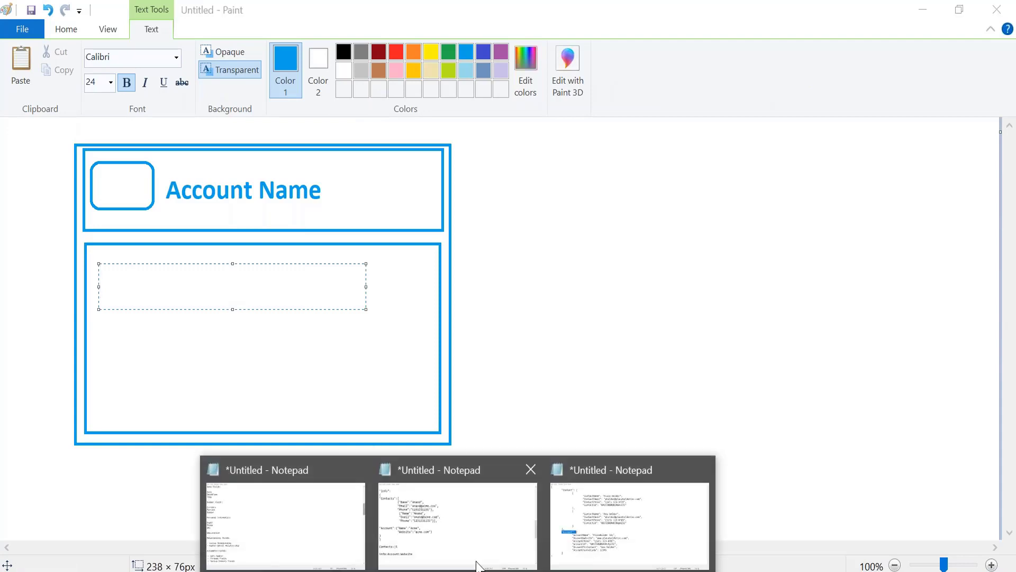
click(622, 536)
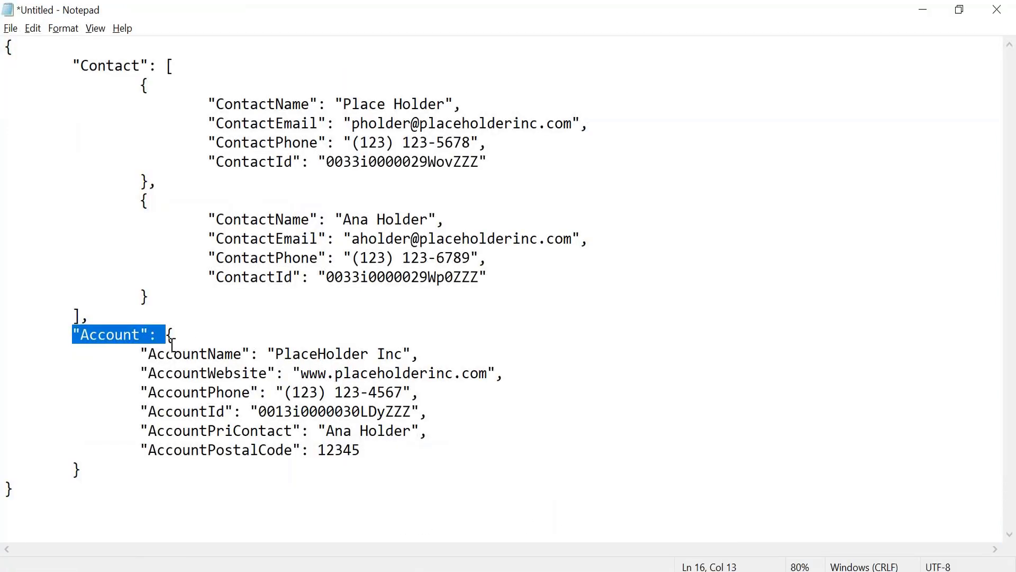
drag(149, 352, 419, 352)
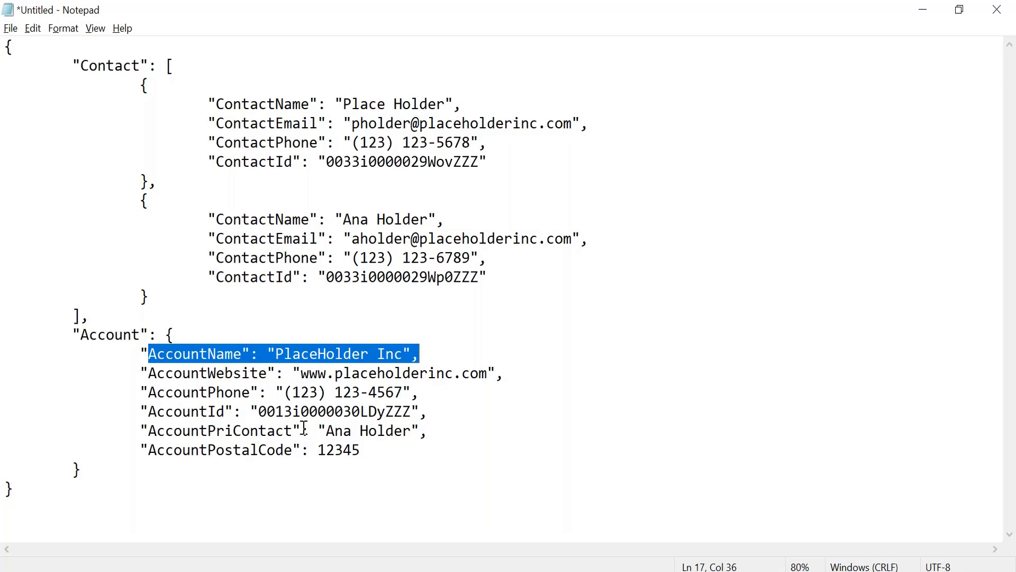
key(alt+Tab)
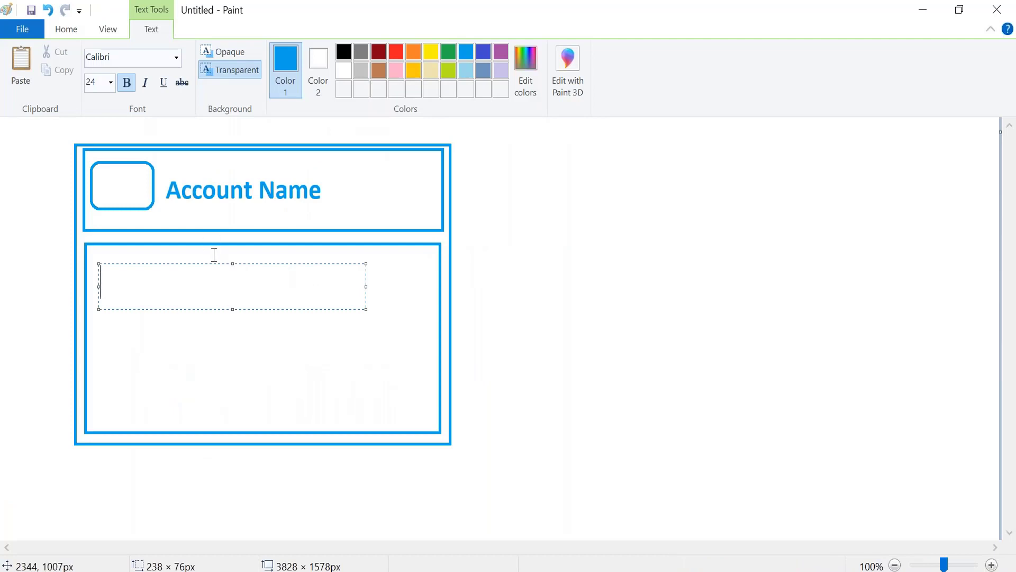
text(Prima)
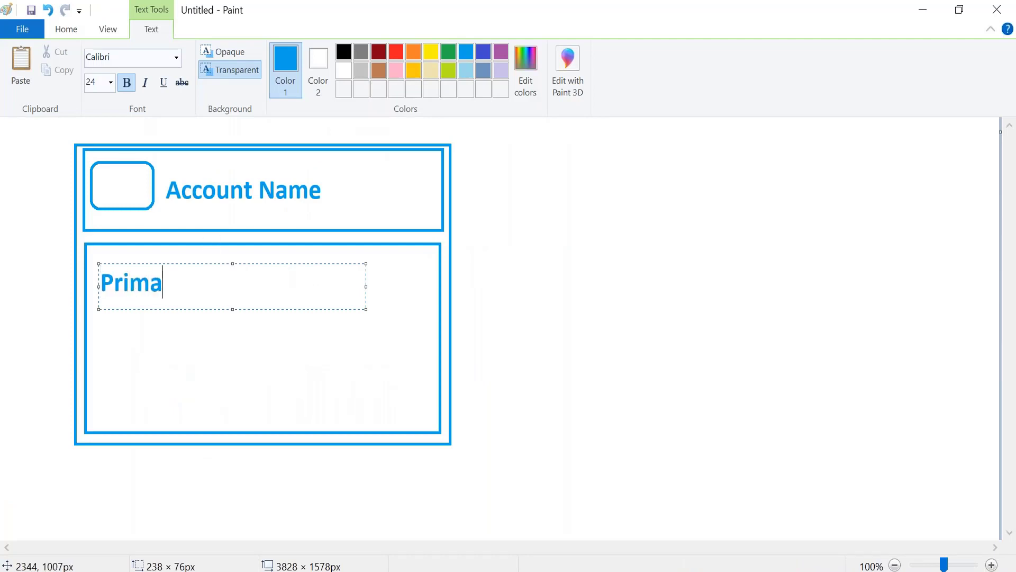
text(ry Contact)
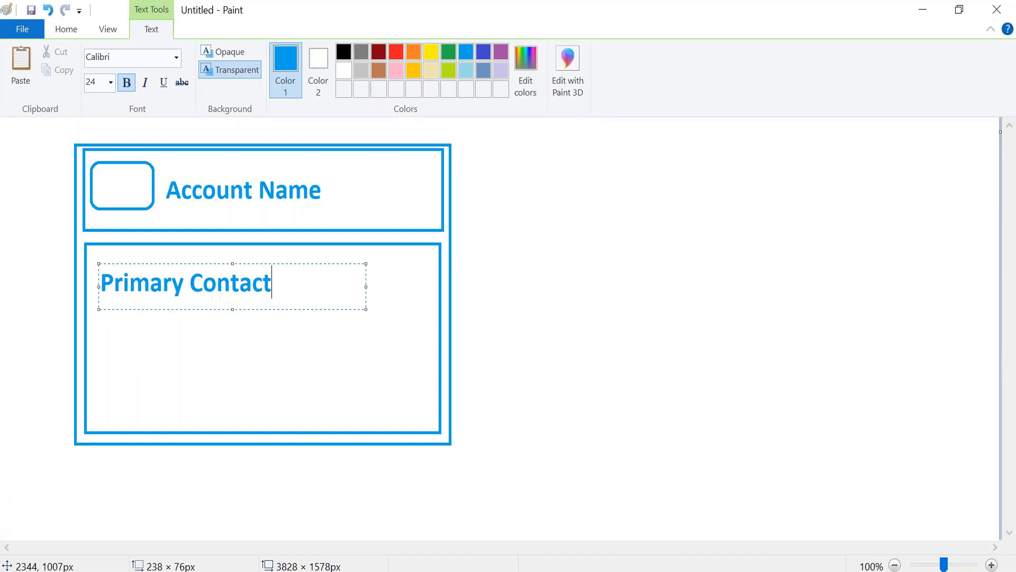
Recheck the account data in Notepad and add a Phone line under Primary Contact in the Paint mockup.
key(alt+Tab)
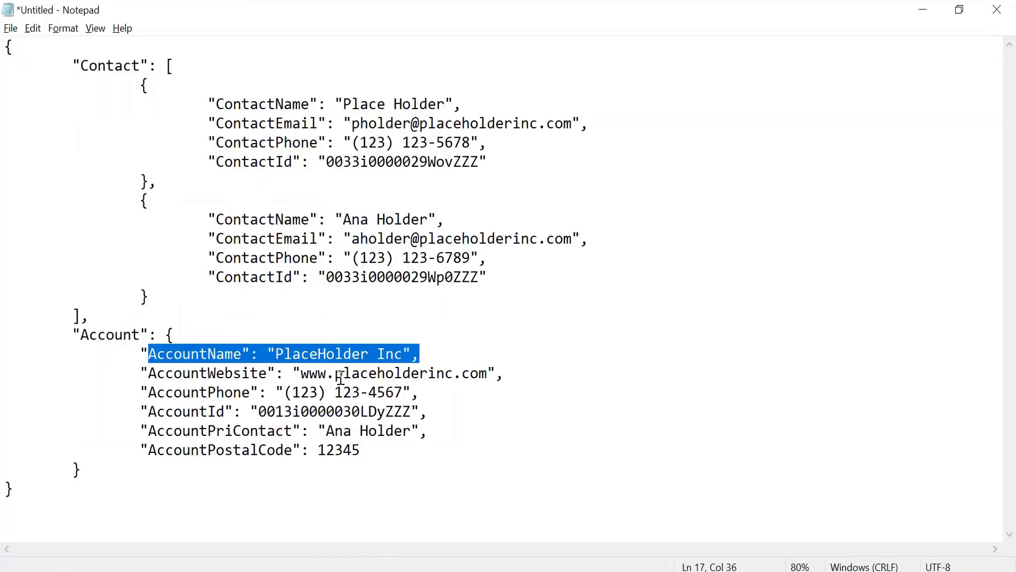
key(alt+Tab)
key(Return)
text(Phone)
key(Return)
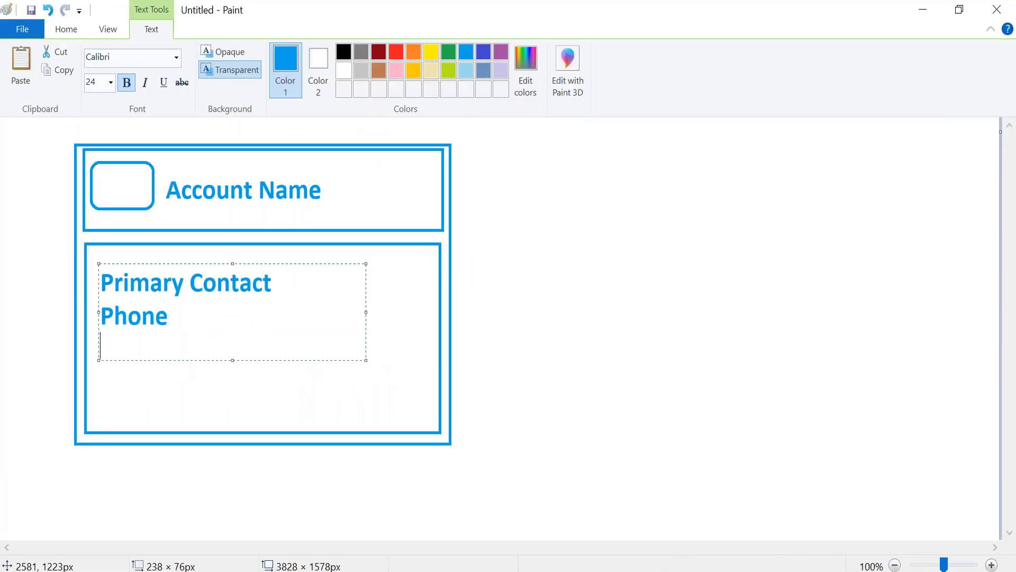
Add Website and Postal code lines below Phone, checking them against the account JSON, and finish the text block.
text(Website)
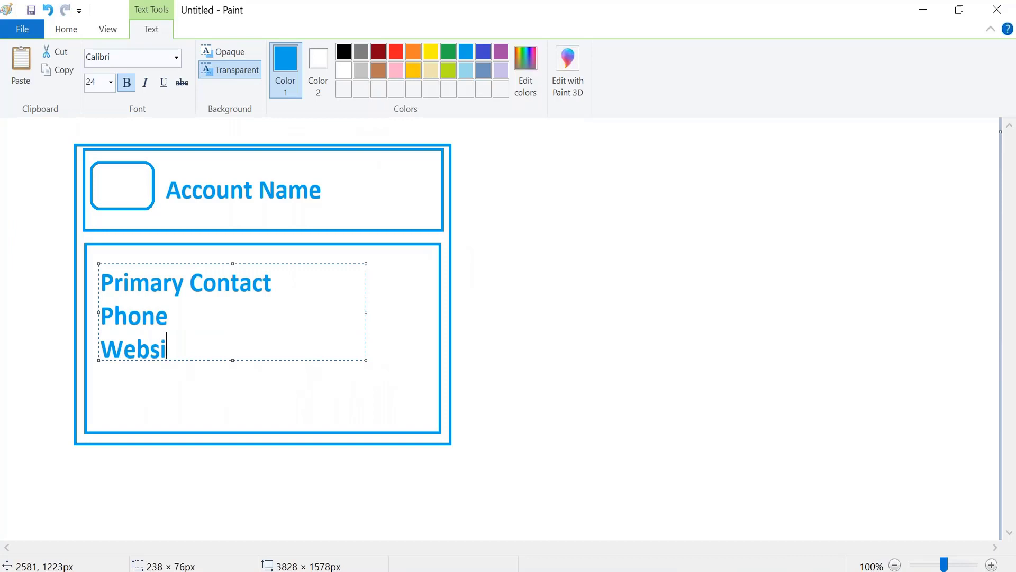
key(Return)
text(Postal)
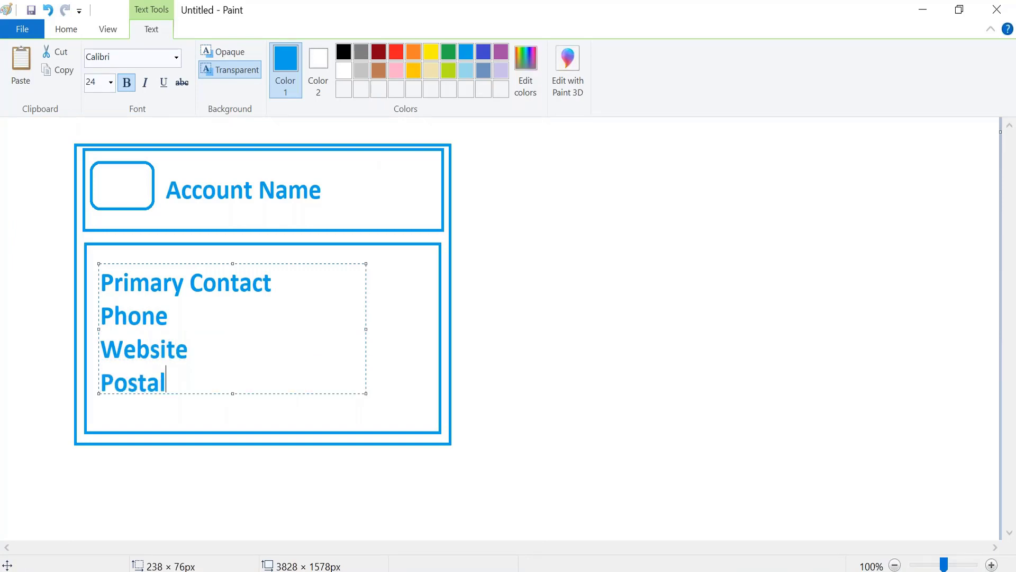
text( code)
key(Return)
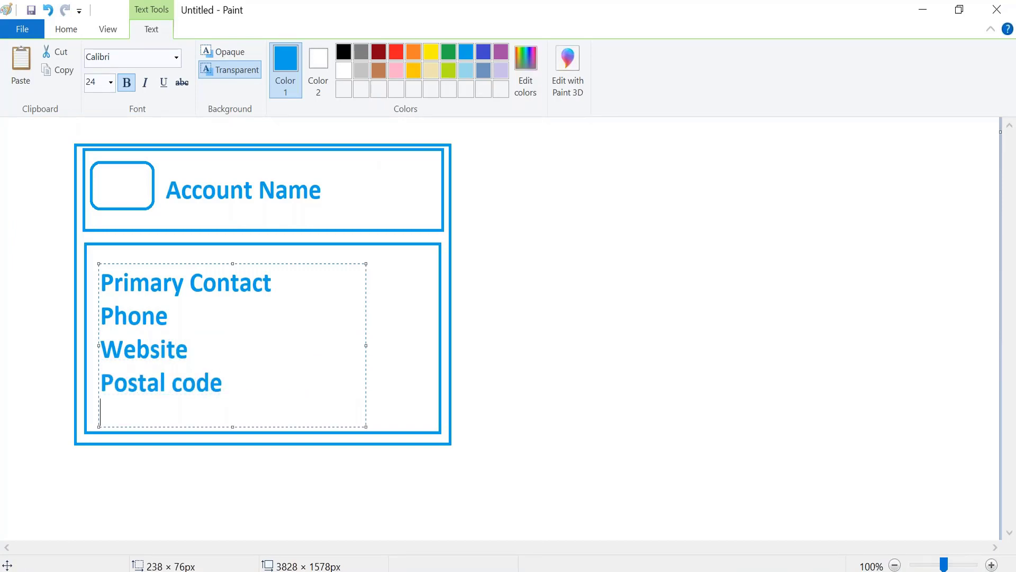
key(alt+Tab)
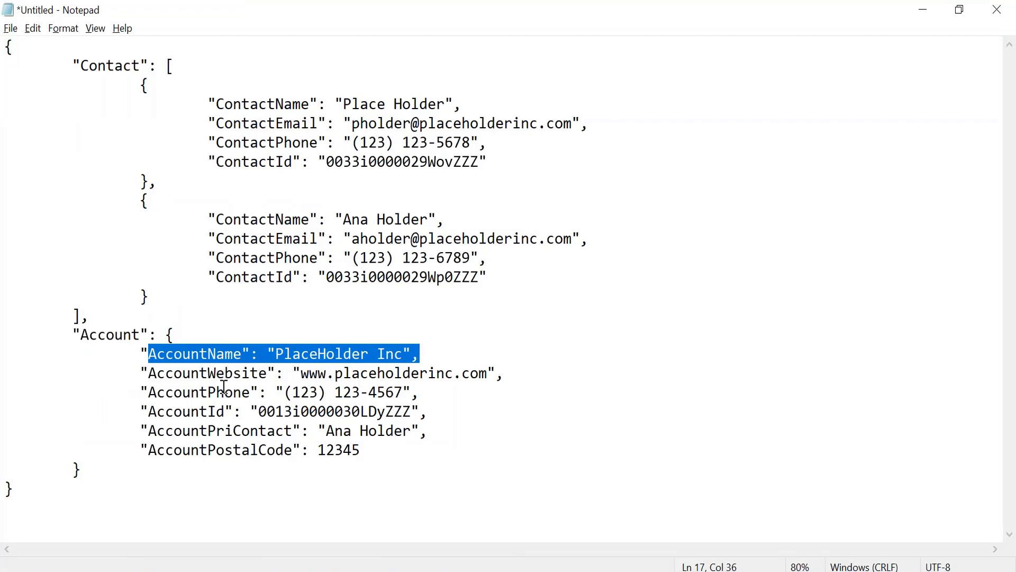
key(alt+Tab)
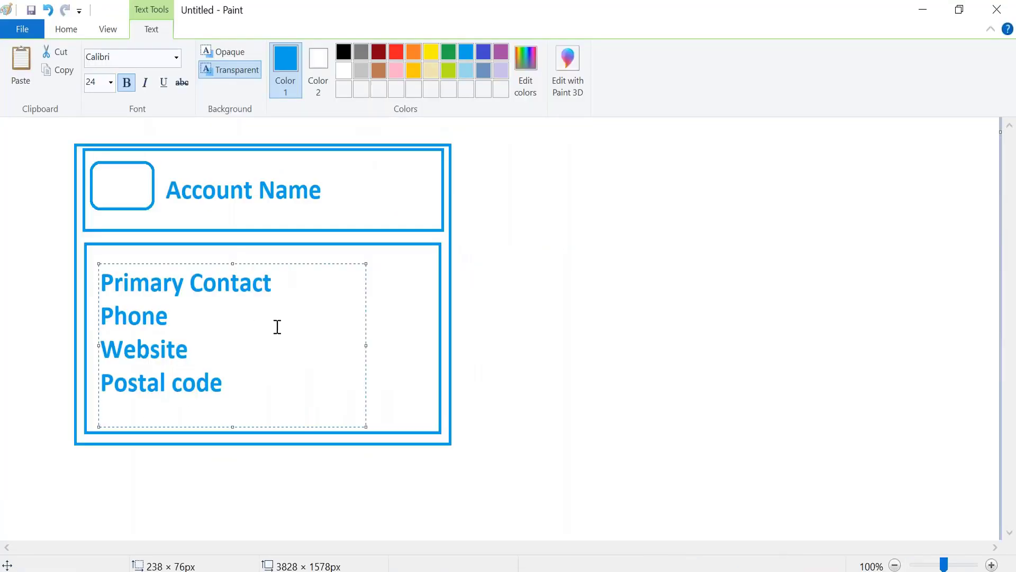
click(494, 358)
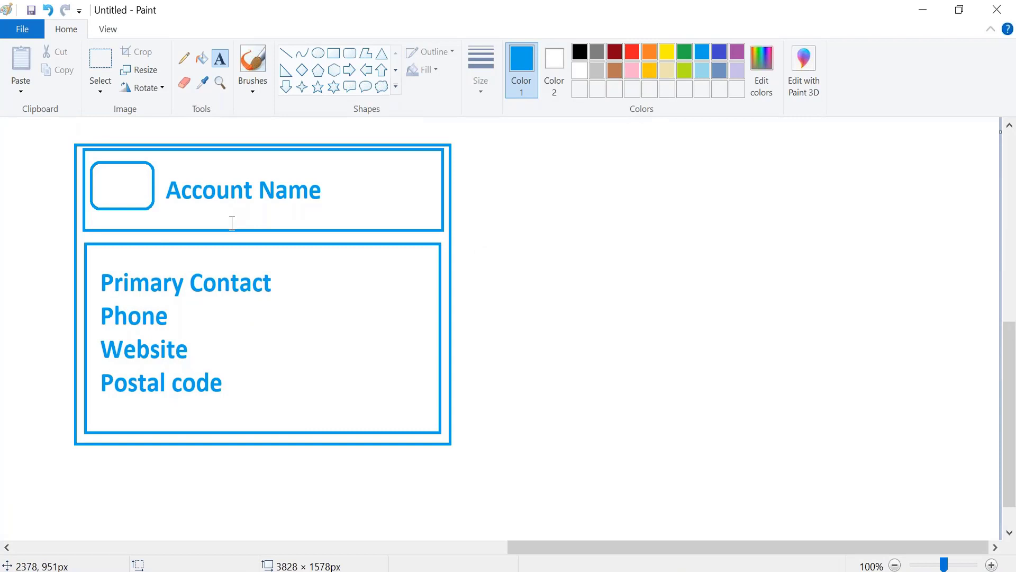
Draw a rectangle about 169 × 46 px beside Primary Contact, with a small diamond inside its right end.
click(334, 53)
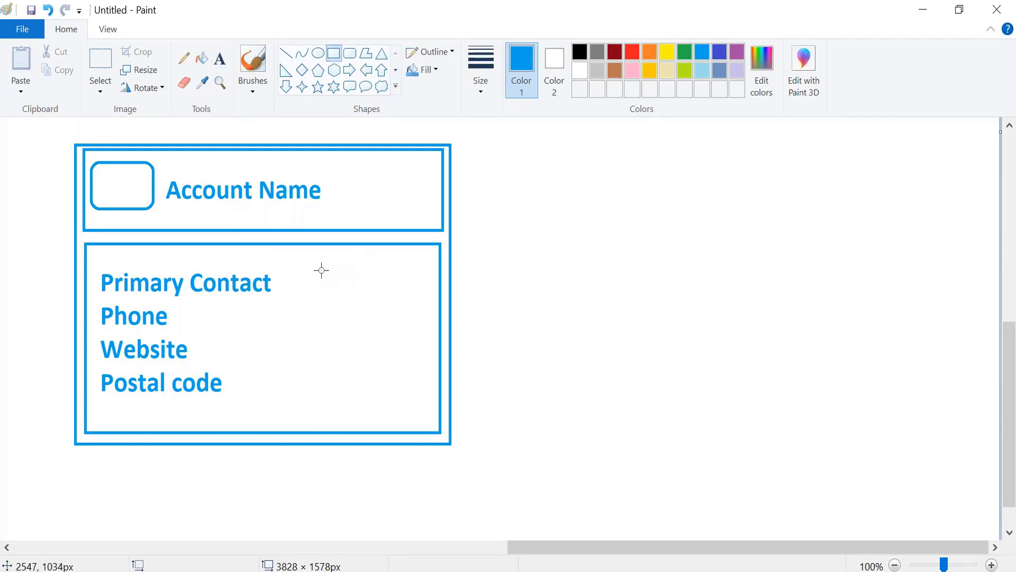
drag(320, 270, 411, 295)
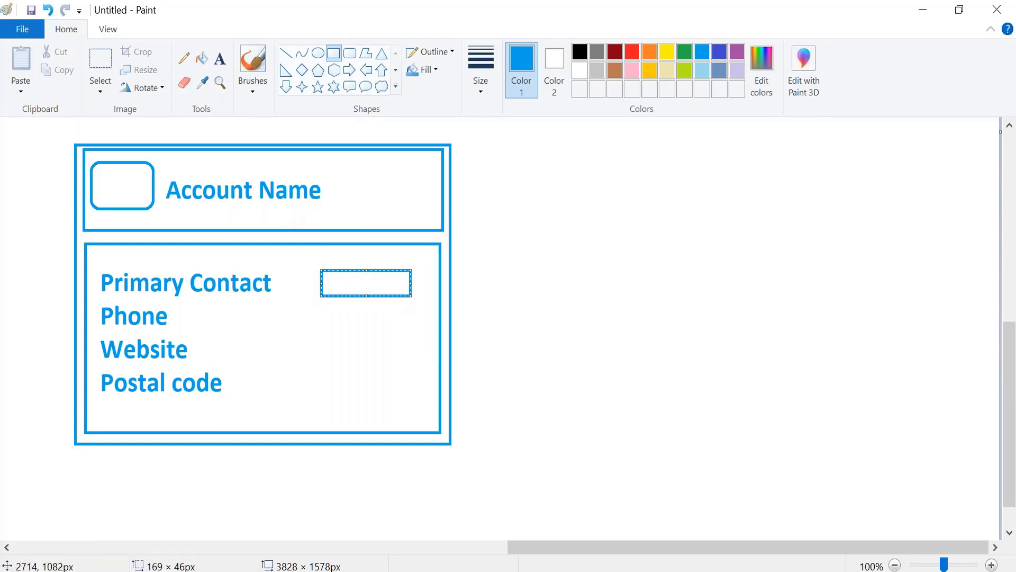
click(366, 343)
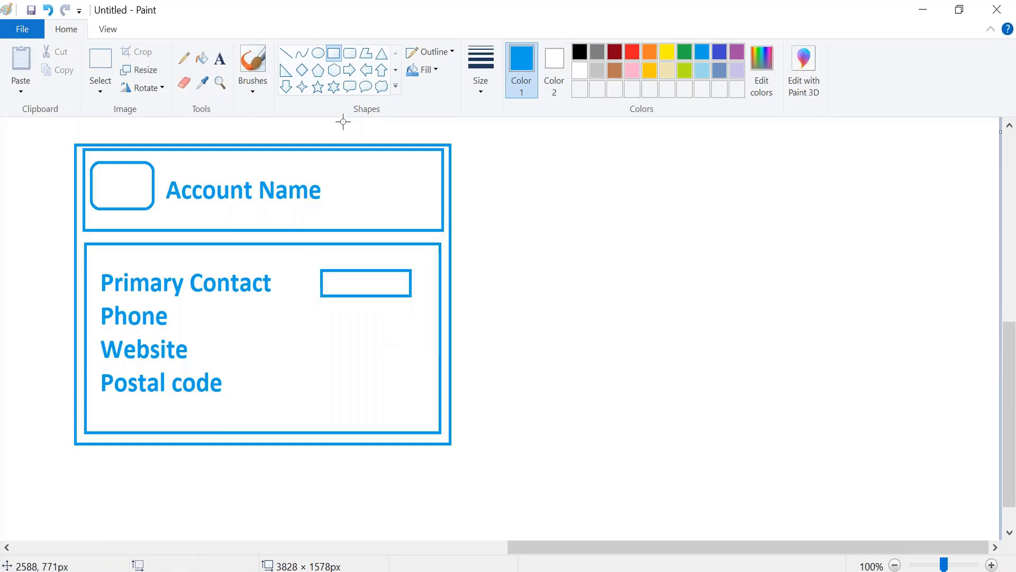
click(303, 72)
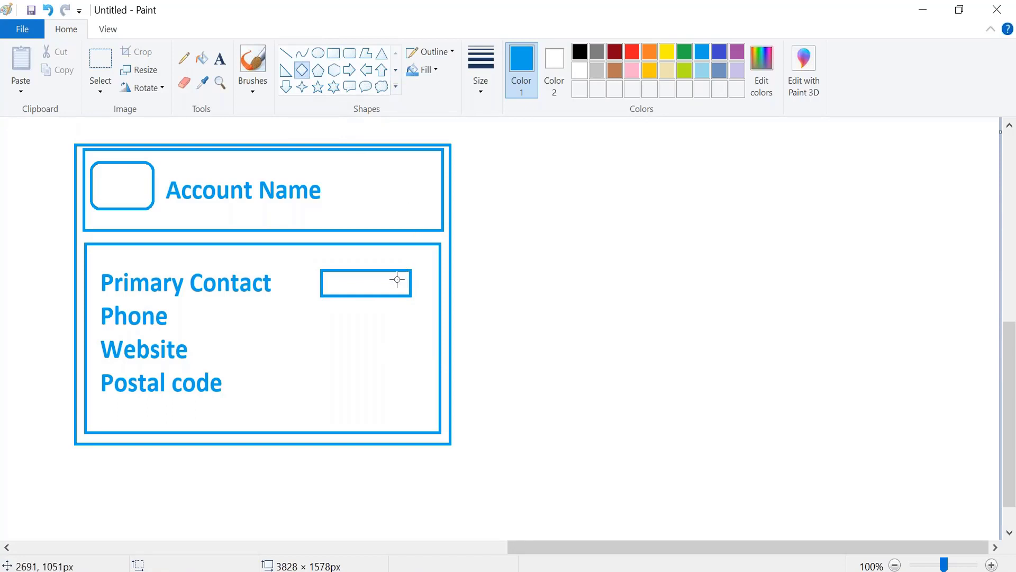
drag(393, 270, 411, 292)
click(446, 289)
Label the small rectangle beside Primary Contact with the text Menu.
click(221, 58)
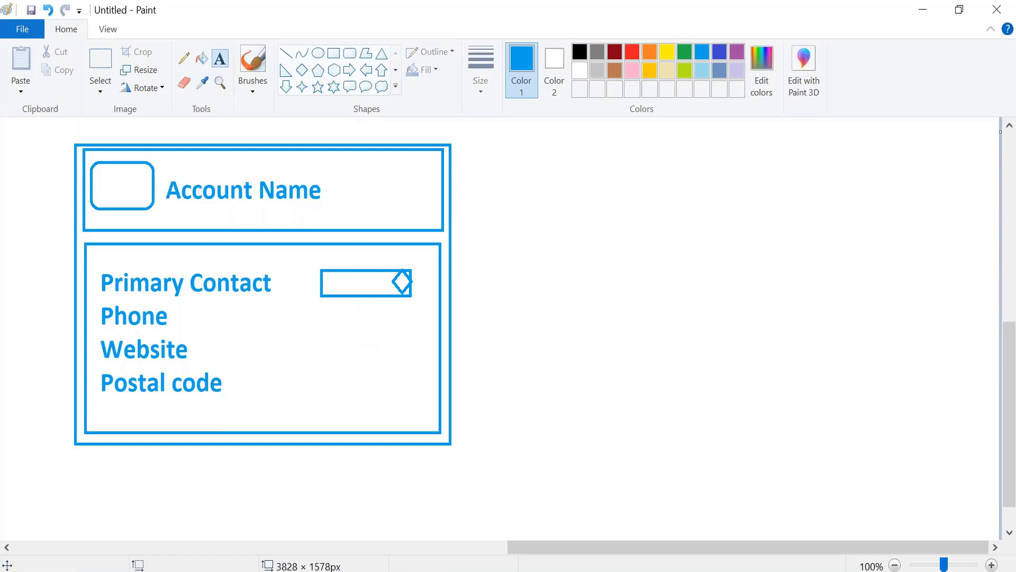
click(334, 277)
text(Menu)
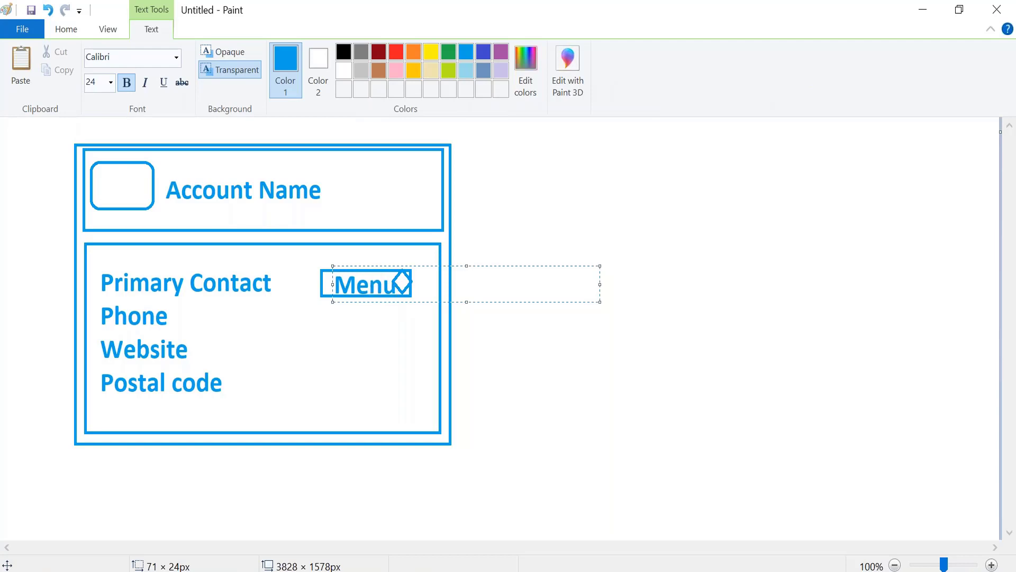
click(366, 331)
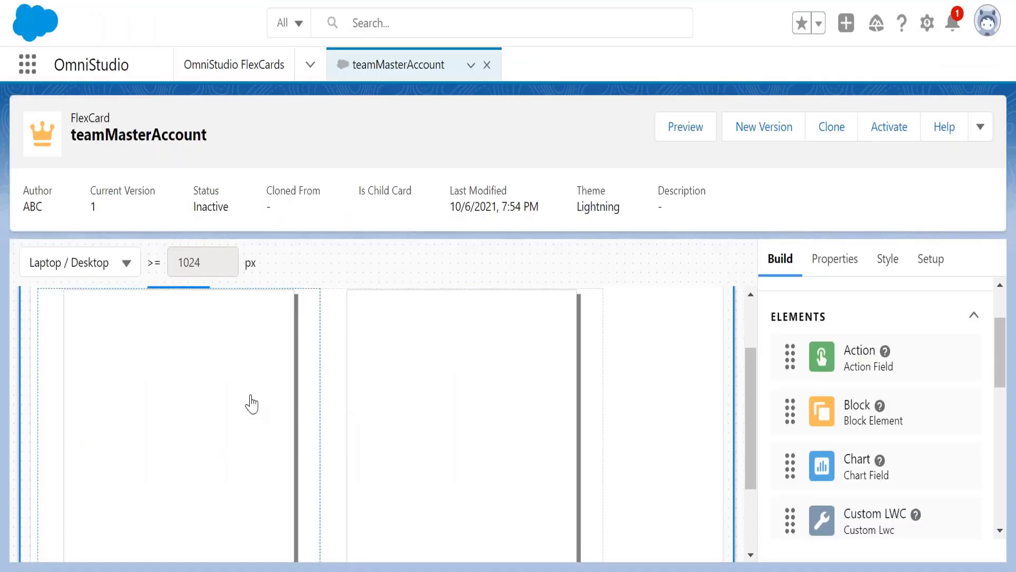
Add the note "Display the data:" in the empty area to the right of the card mockup.
key(alt+Tab)
key(alt+Tab)
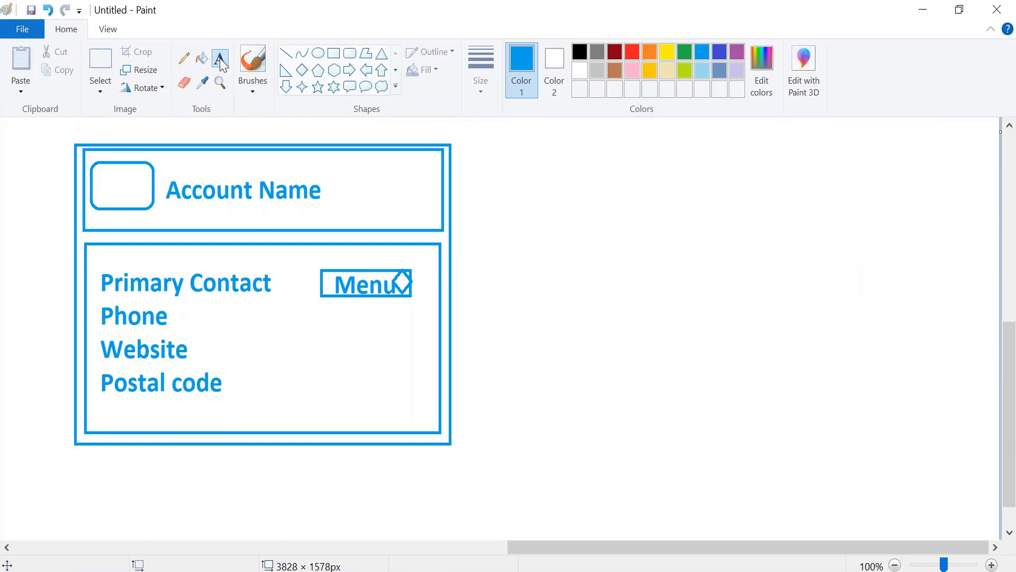
click(469, 140)
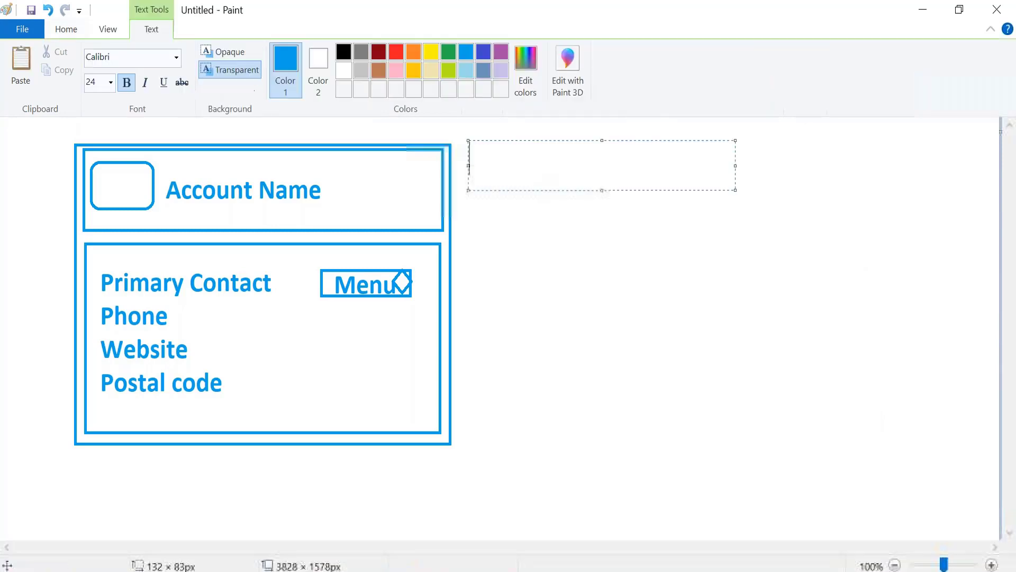
text(Display)
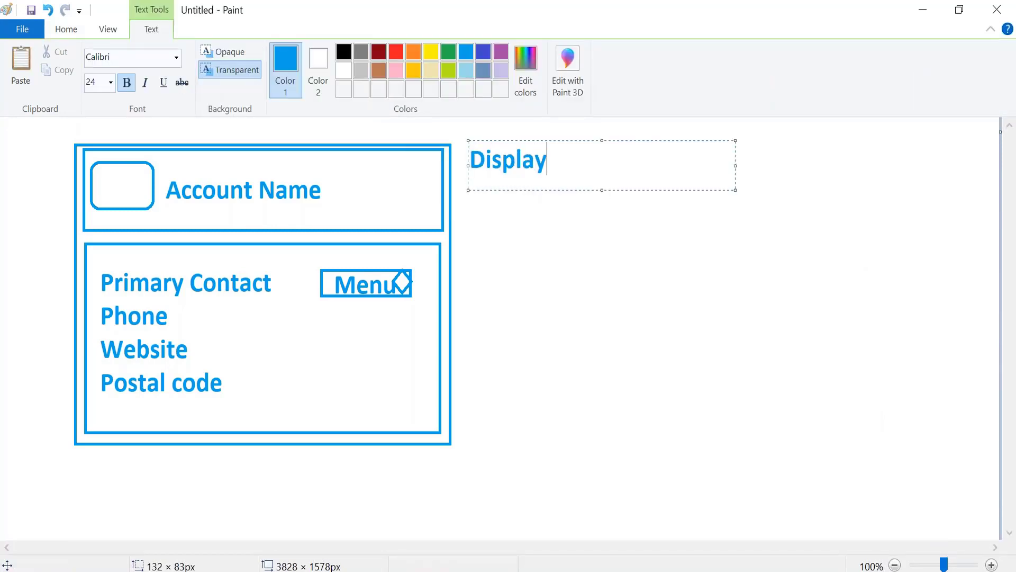
text( the date)
key(BackSpace)
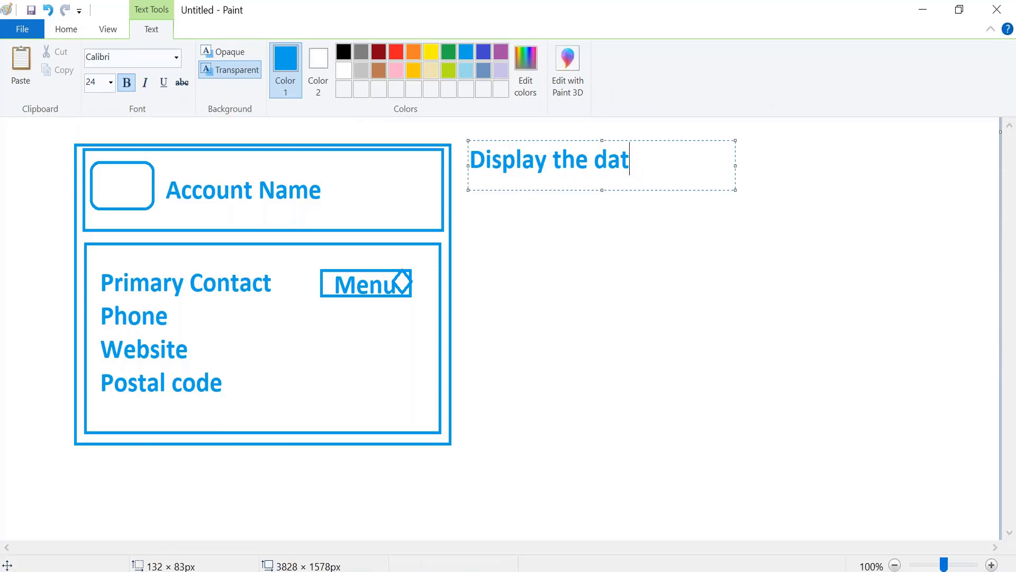
text(a:)
key(Return)
Switch to the teamMasterAccount FlexCard in OmniStudio, collapse the Elements group and expand the Fields group.
key(alt+Tab)
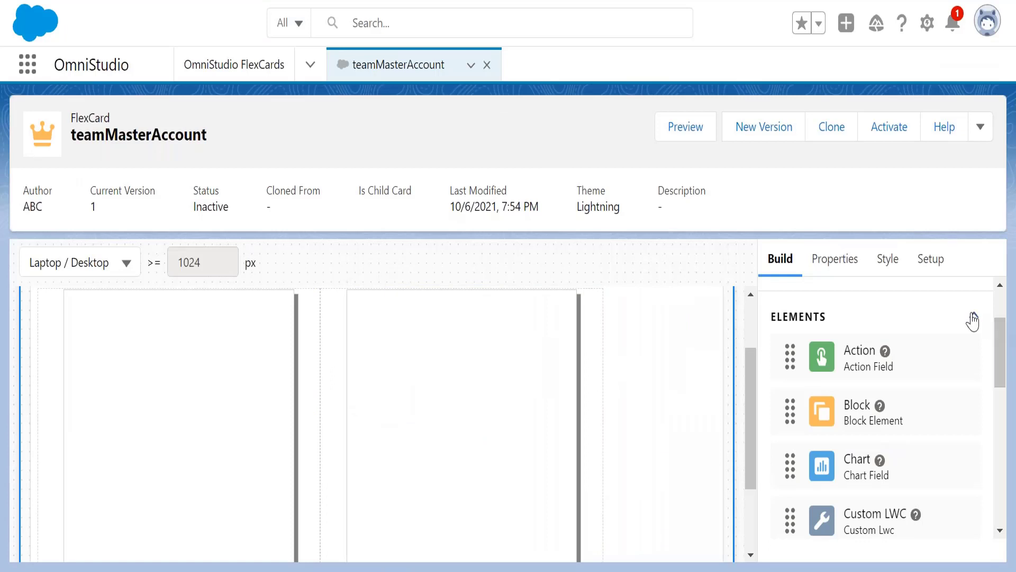
drag(1000, 339, 996, 299)
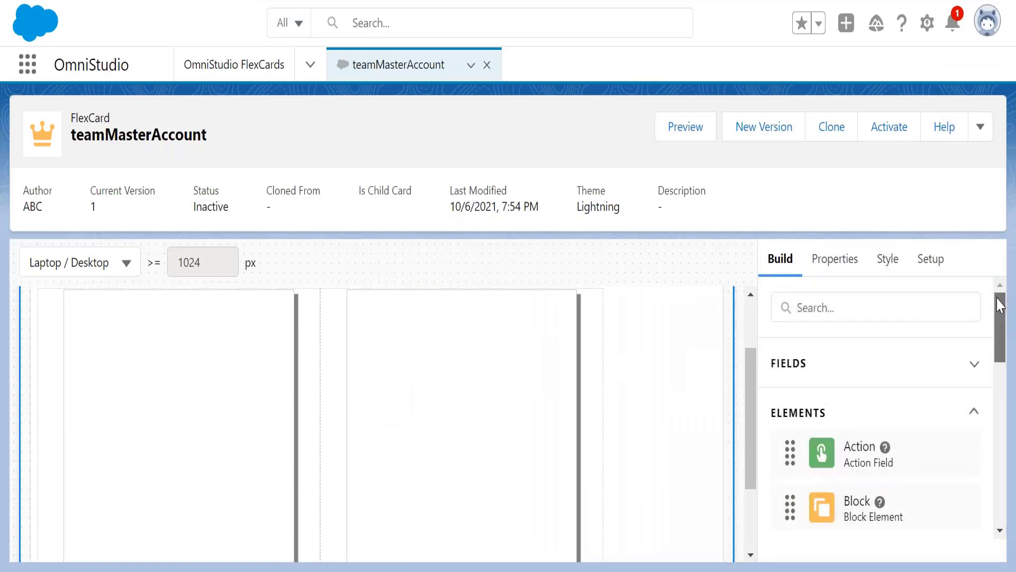
click(972, 413)
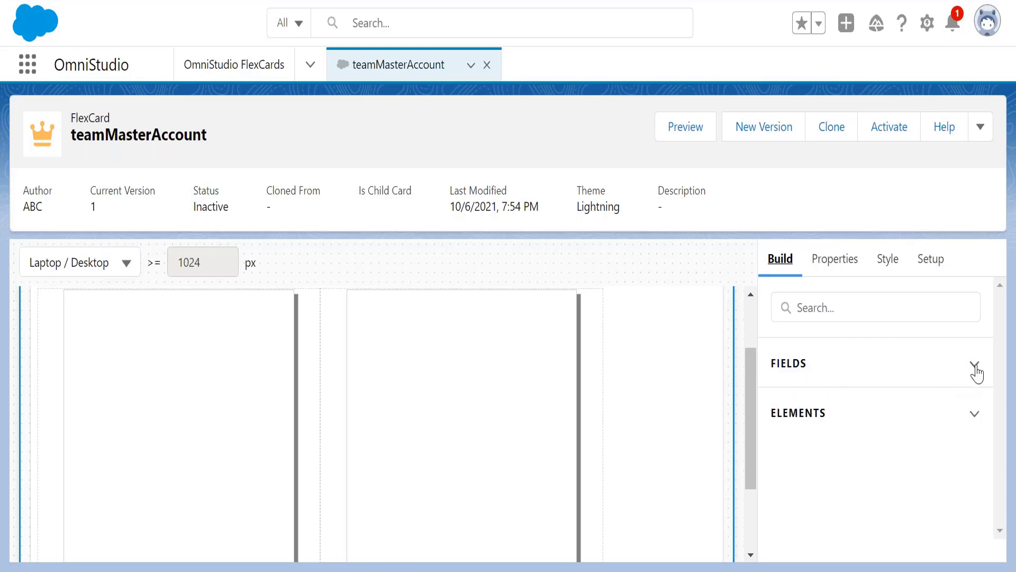
click(975, 366)
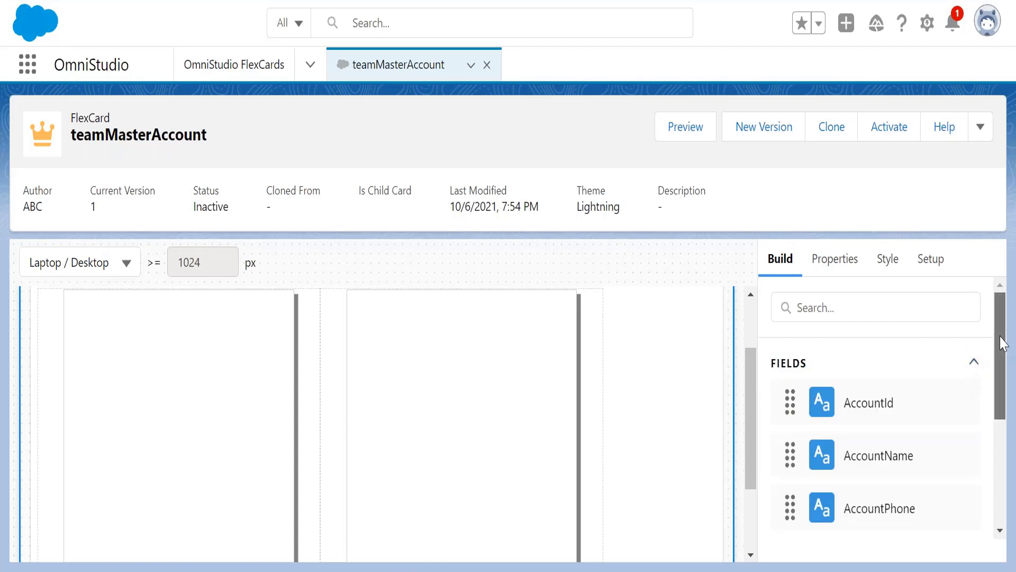
Look through the account fields available in the Fields group, from AccountId to AccountWebsite.
drag(1004, 347, 1007, 385)
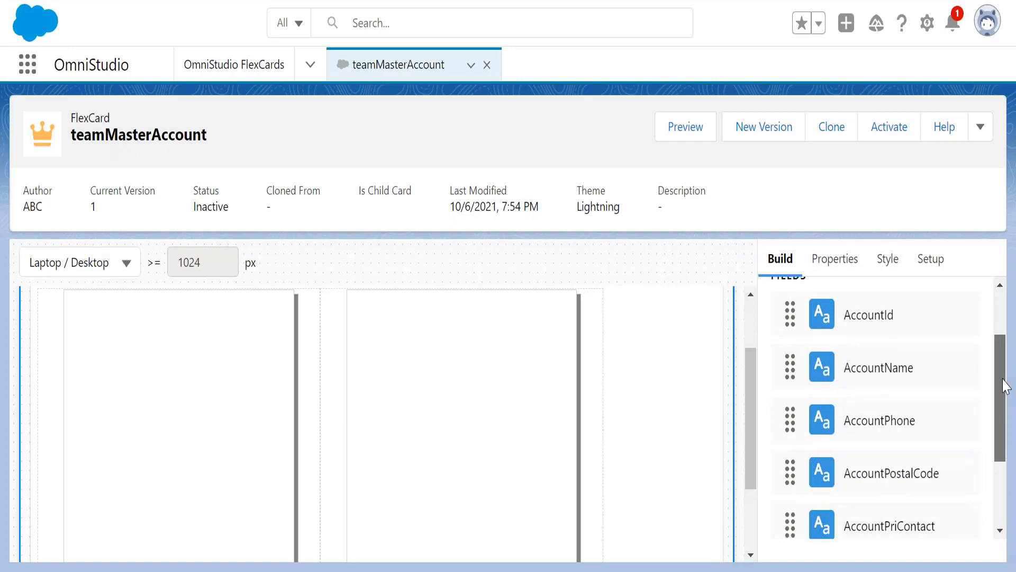
mouse_move(1006, 387)
mouse_down()
mouse_move(1009, 440)
mouse_move(1003, 379)
mouse_up()
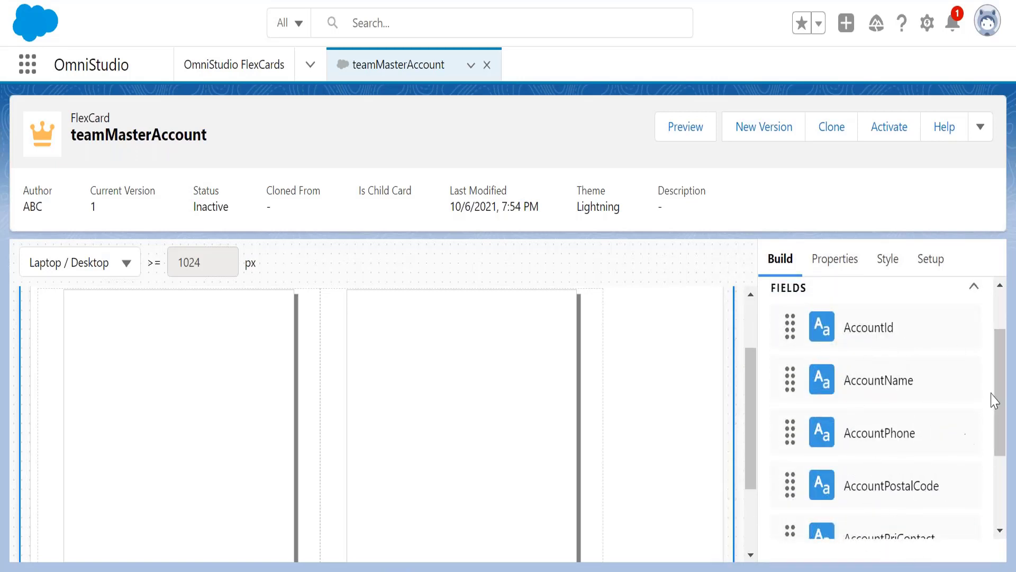
drag(997, 375, 1000, 420)
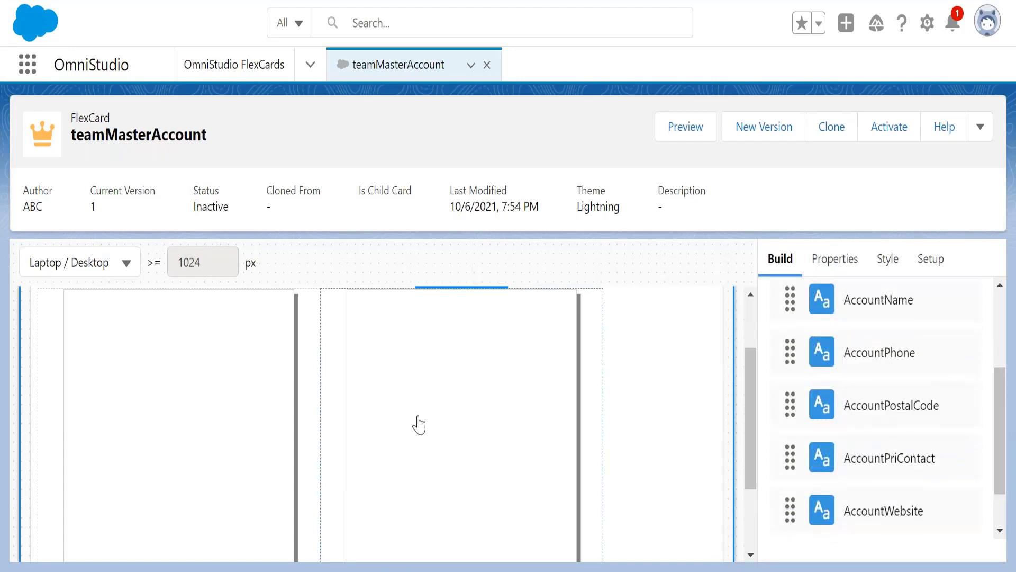
scroll(996, 385, up, 1)
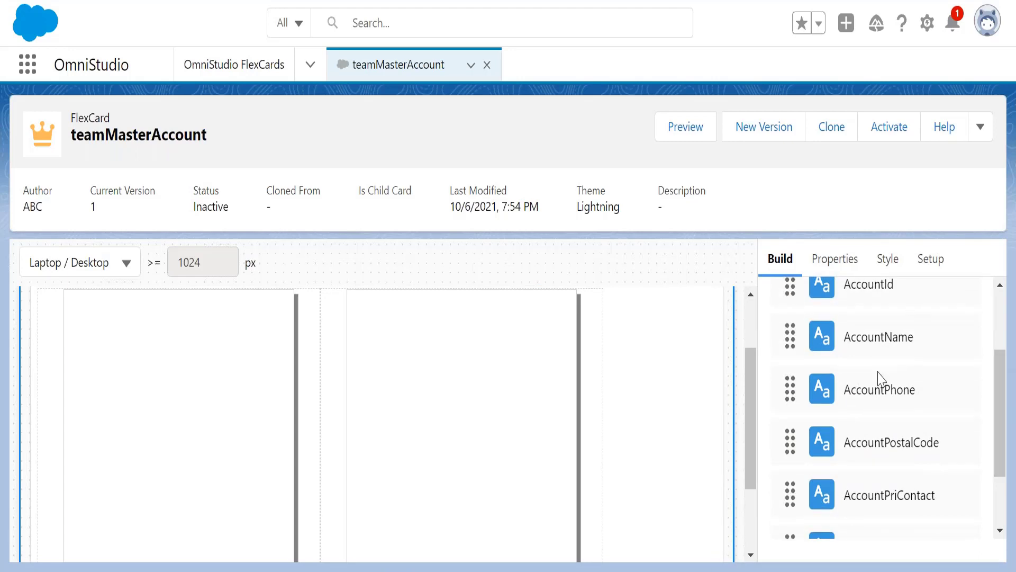
drag(1006, 428, 1000, 392)
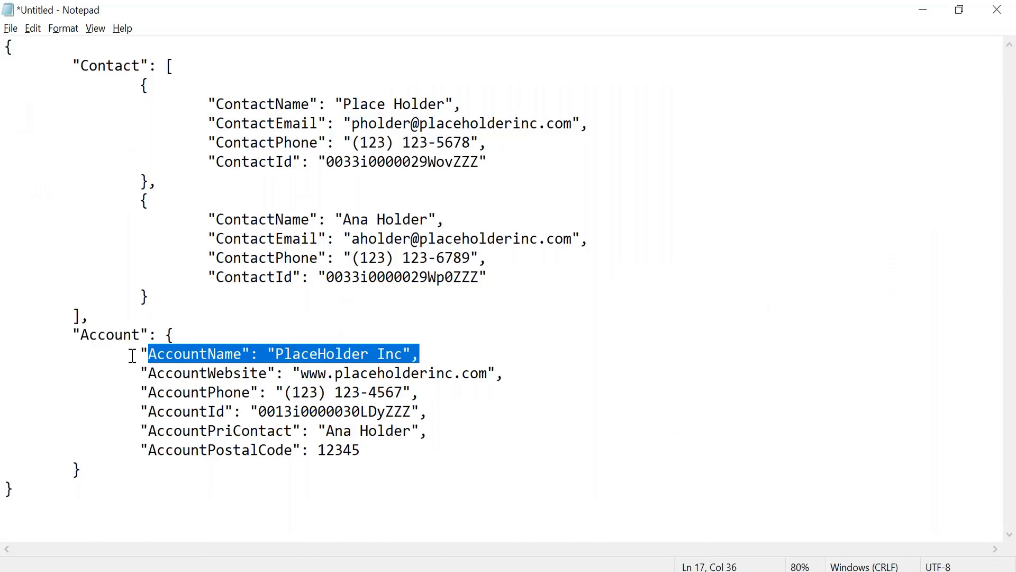
In the Notepad JSON, highlight all entries of the Account node, and highlight the AccountName key by itself.
click(142, 357)
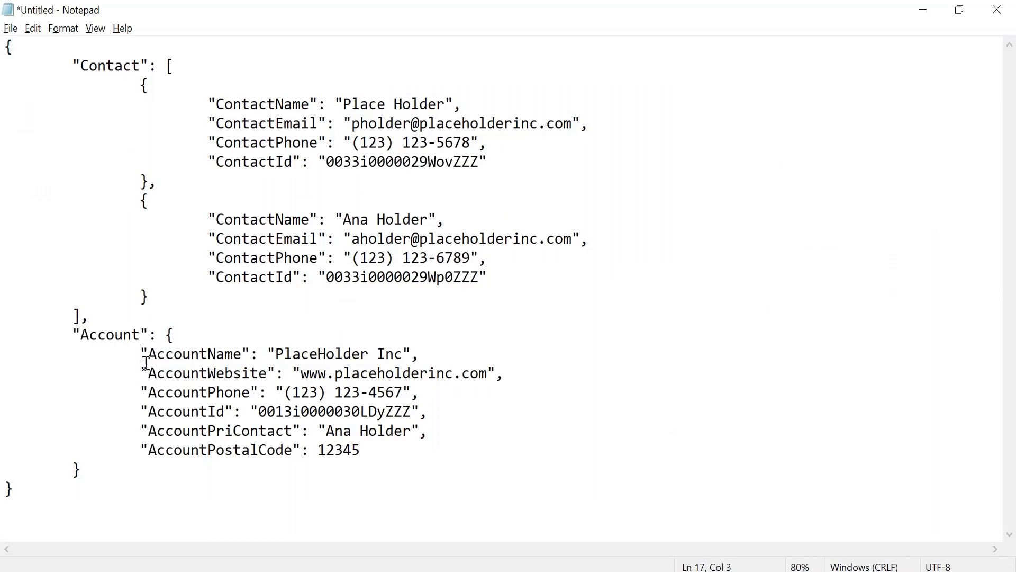
drag(146, 363, 369, 447)
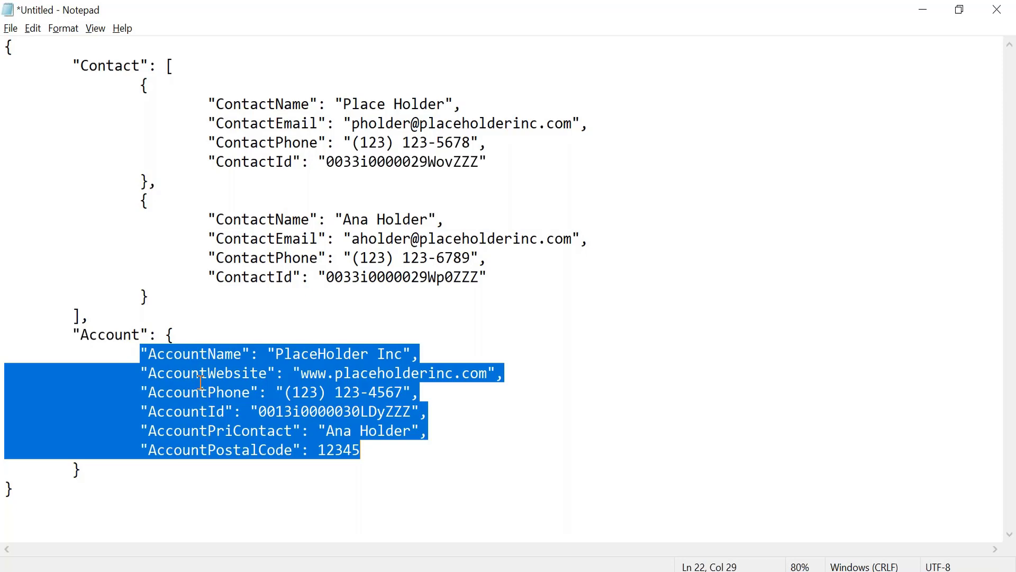
click(175, 356)
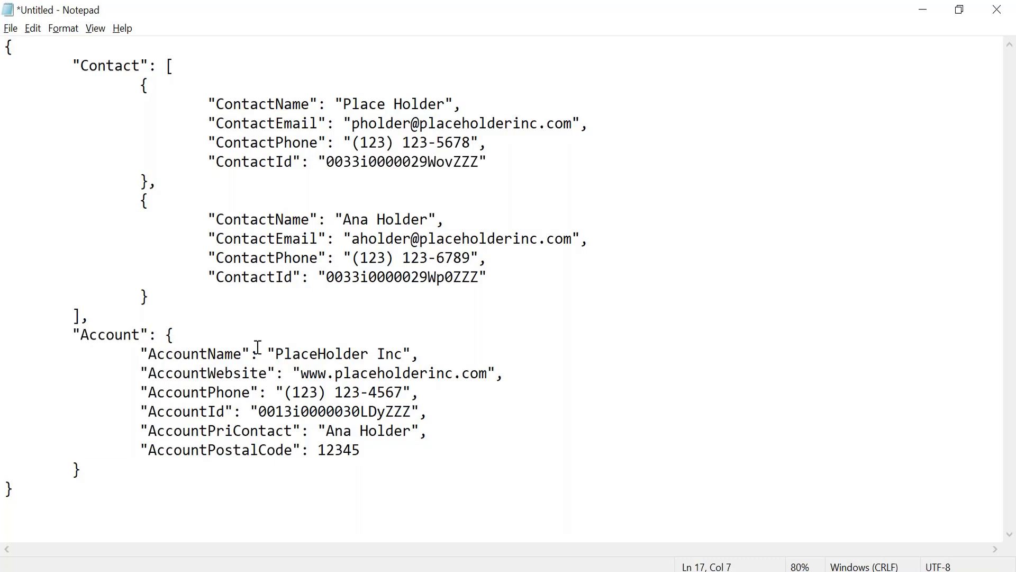
click(153, 357)
drag(153, 357, 244, 353)
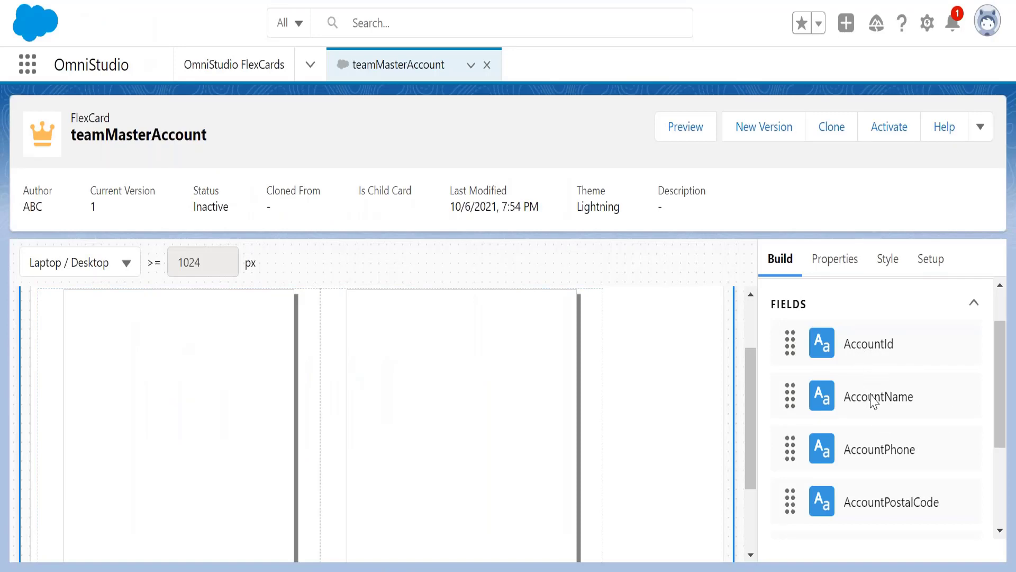
Try placing the AccountName field in the Active state's canvas, remove it, and return to the list of available fields.
drag(872, 398, 233, 366)
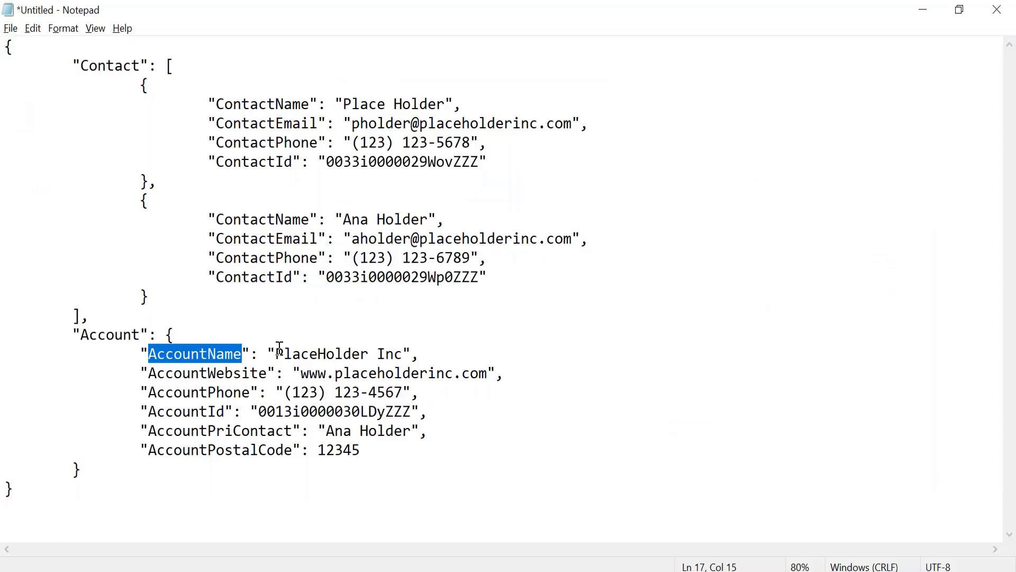
drag(275, 354, 405, 354)
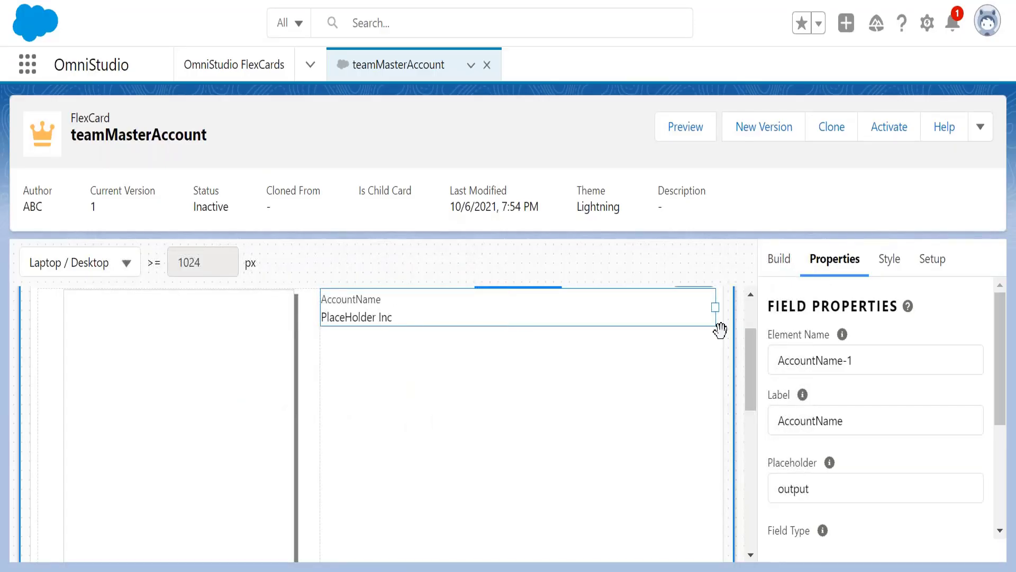
scroll(708, 333, up, 2)
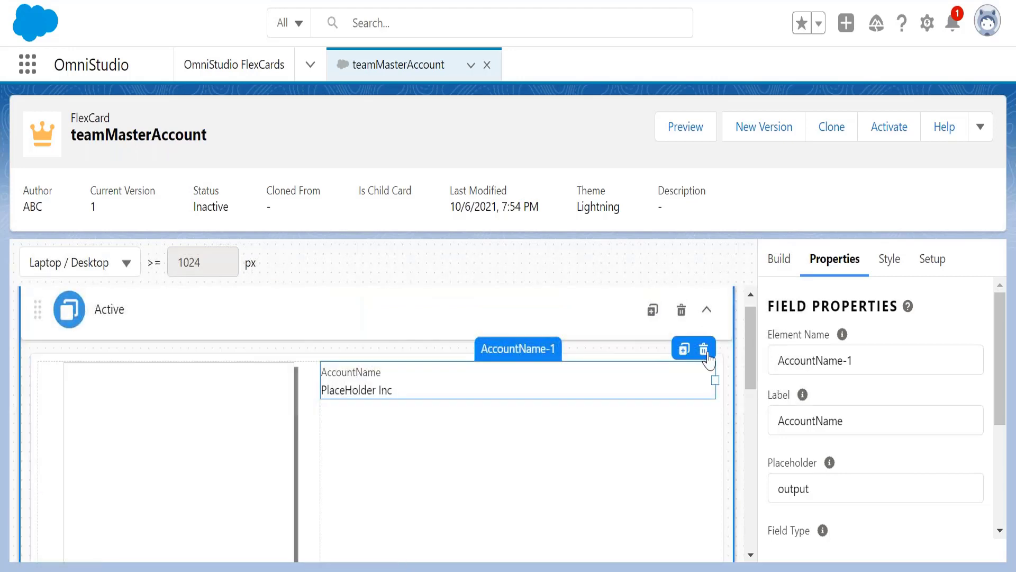
click(704, 351)
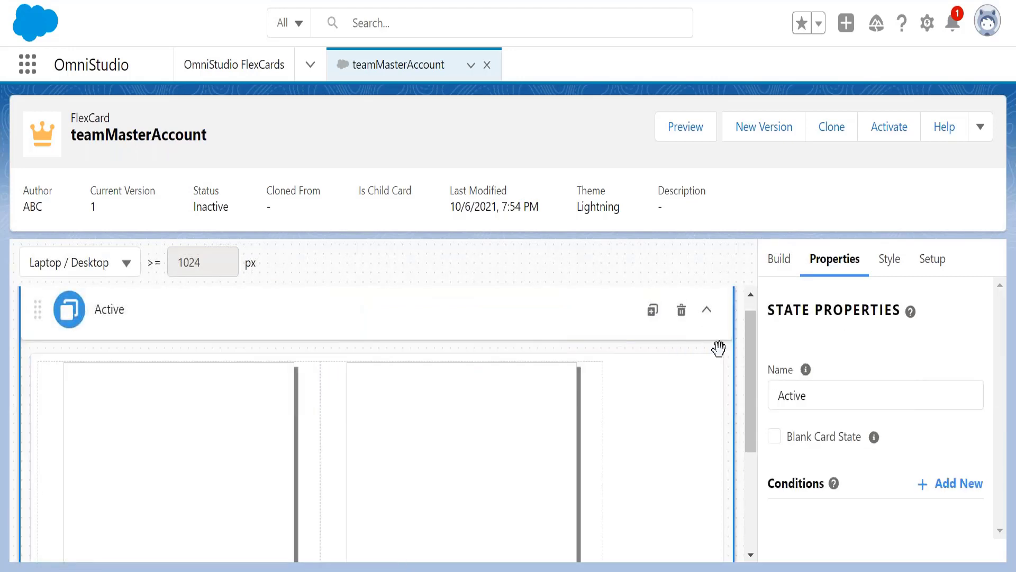
click(780, 275)
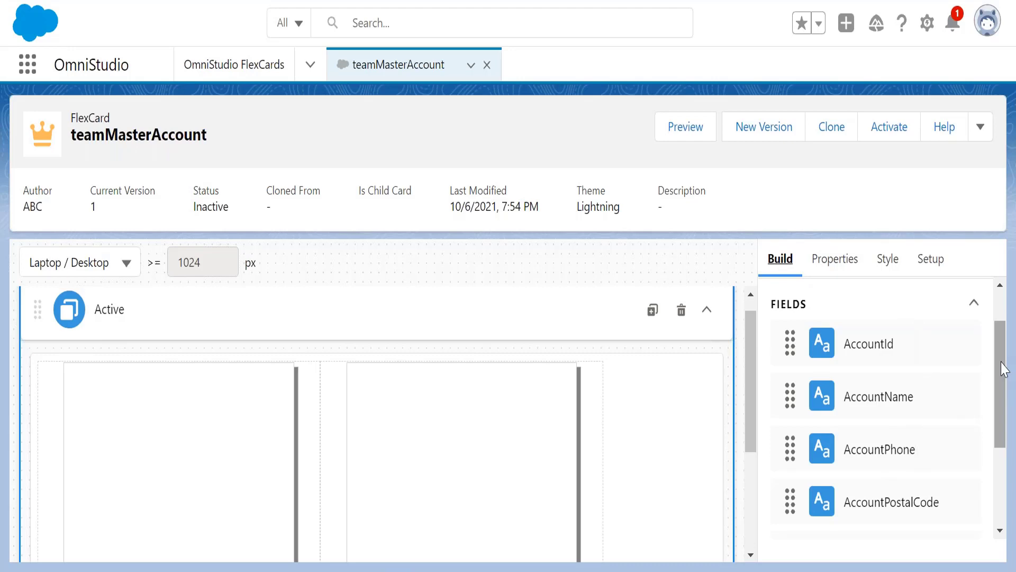
drag(1000, 362, 1001, 374)
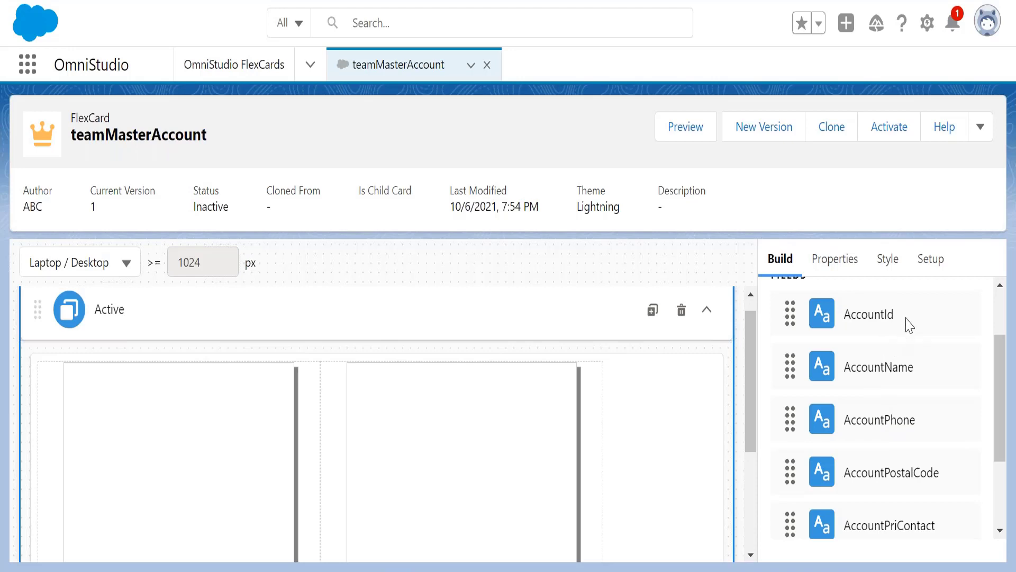
Review the card's data source setup and save and fetch it with the Result JSON Path ["Account"].
click(934, 269)
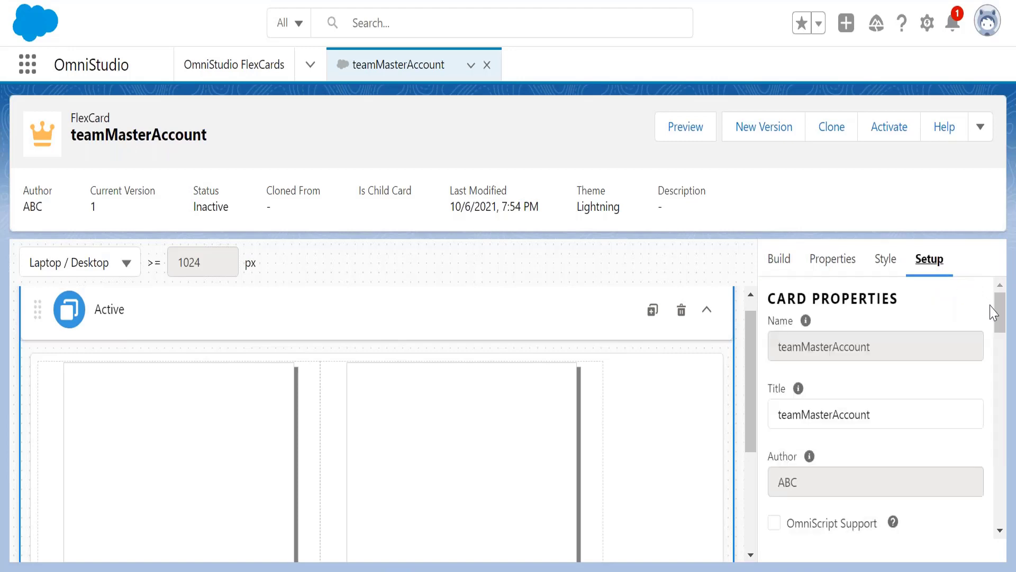
drag(1002, 318, 1002, 446)
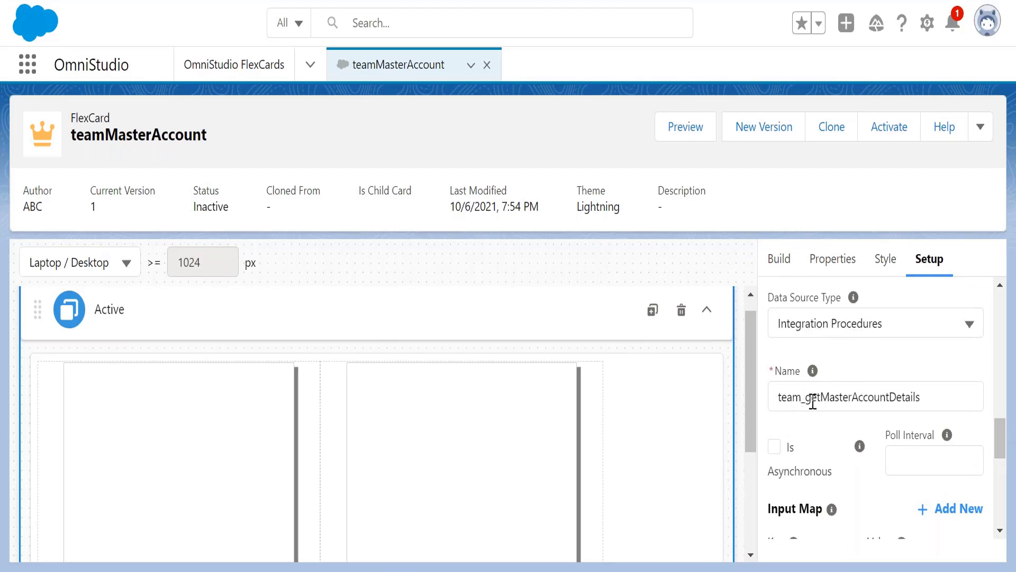
drag(1002, 439, 1005, 519)
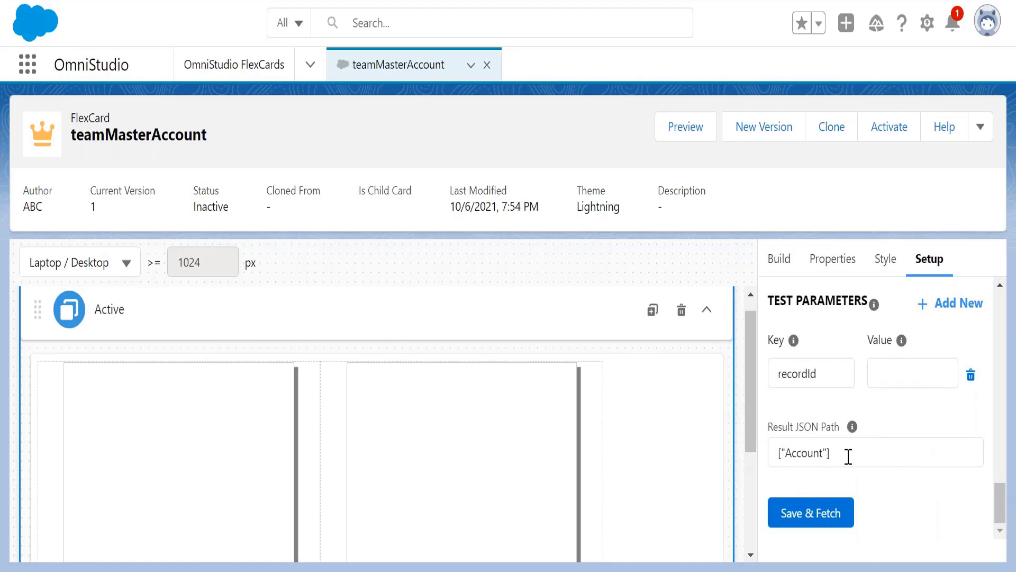
drag(848, 457, 788, 456)
click(820, 512)
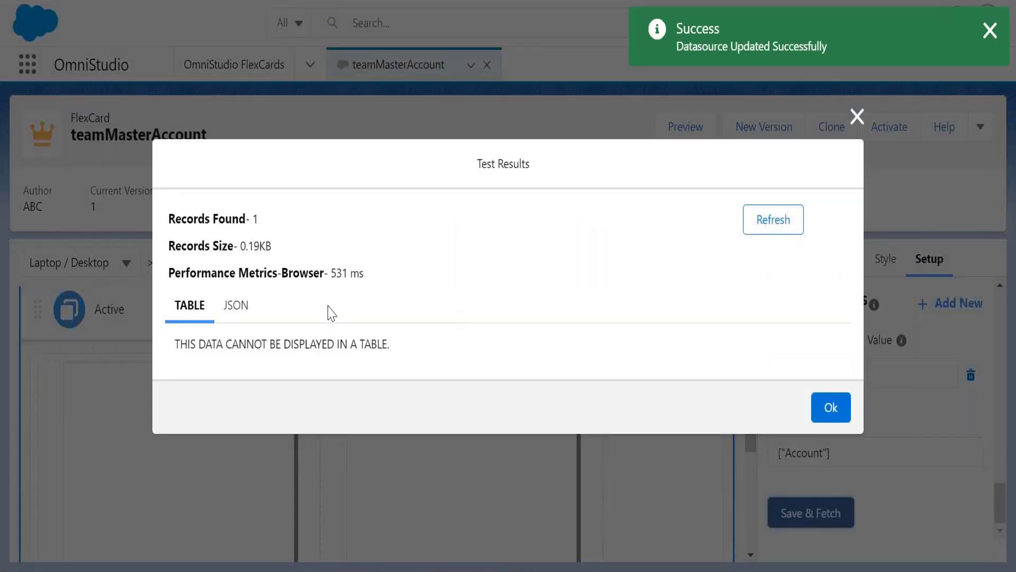
View the test results as JSON, highlight the returned account entries, and close the results.
click(237, 305)
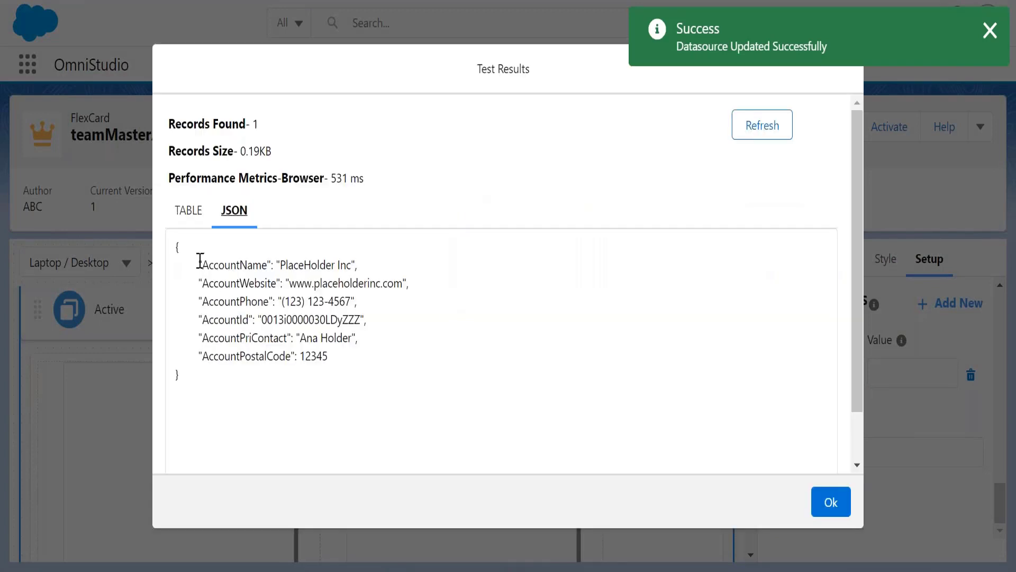
drag(200, 261, 332, 359)
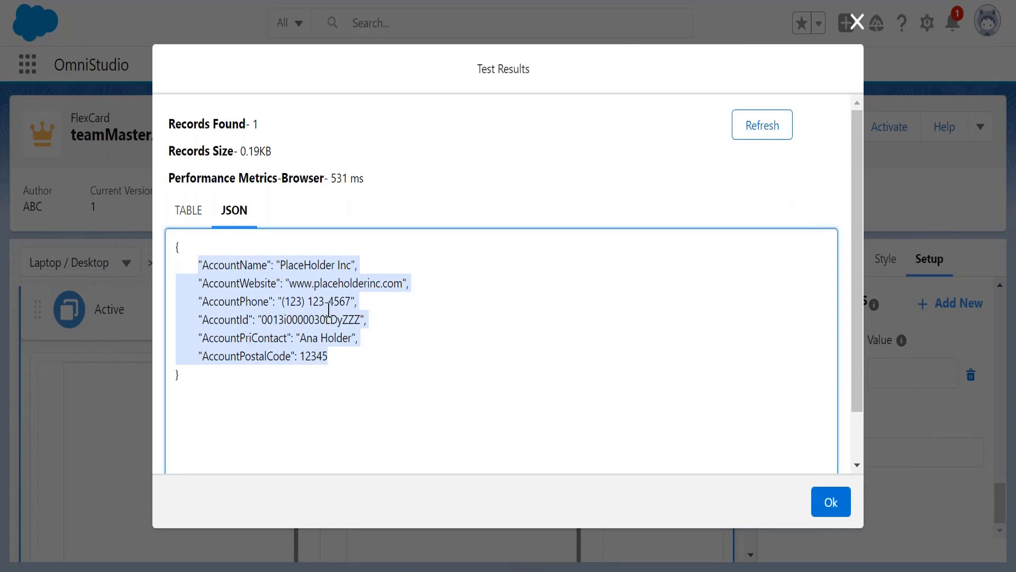
click(829, 502)
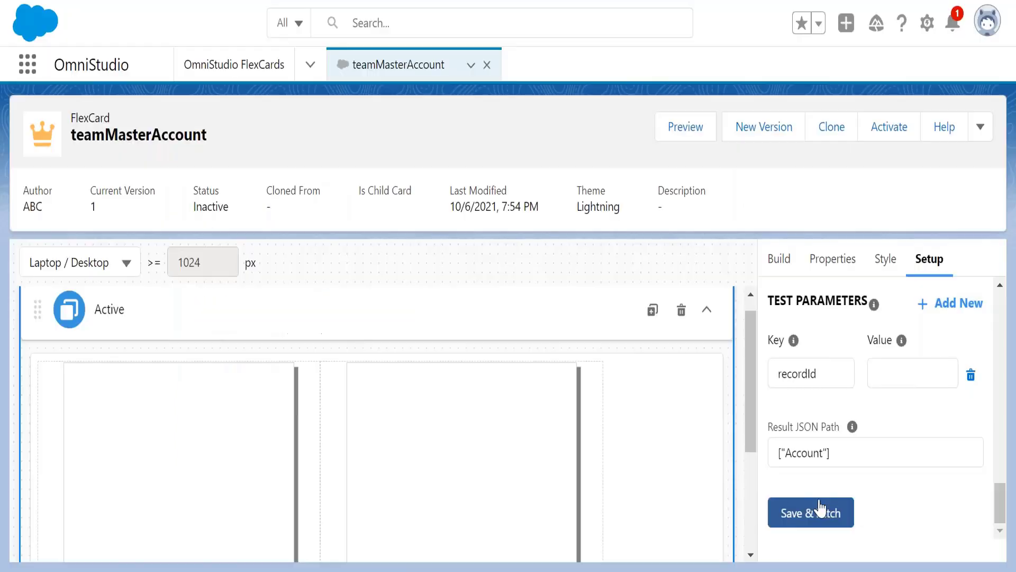
Return to the card's build components, then collapse and expand the Fields group.
drag(1000, 503, 999, 307)
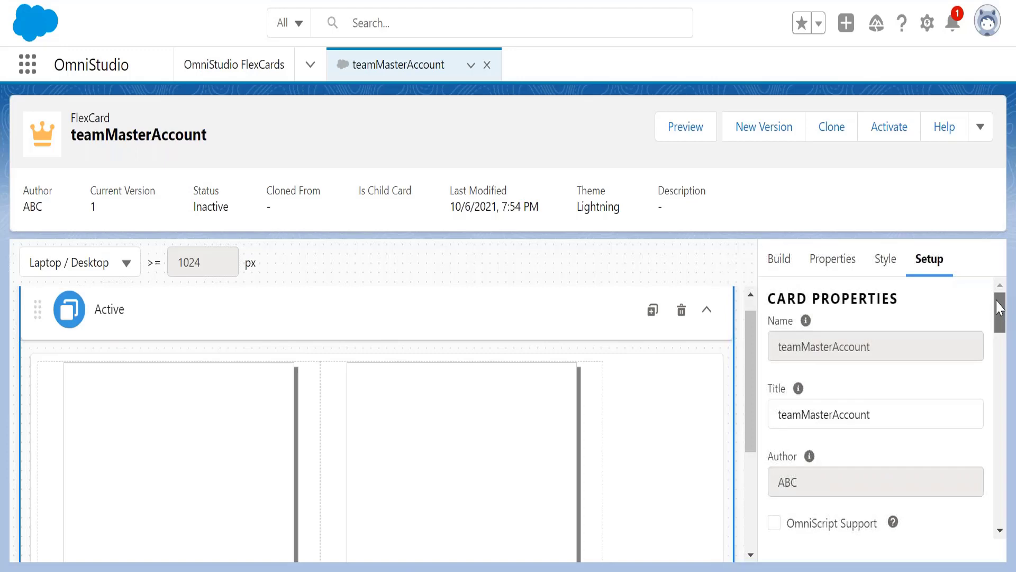
click(778, 260)
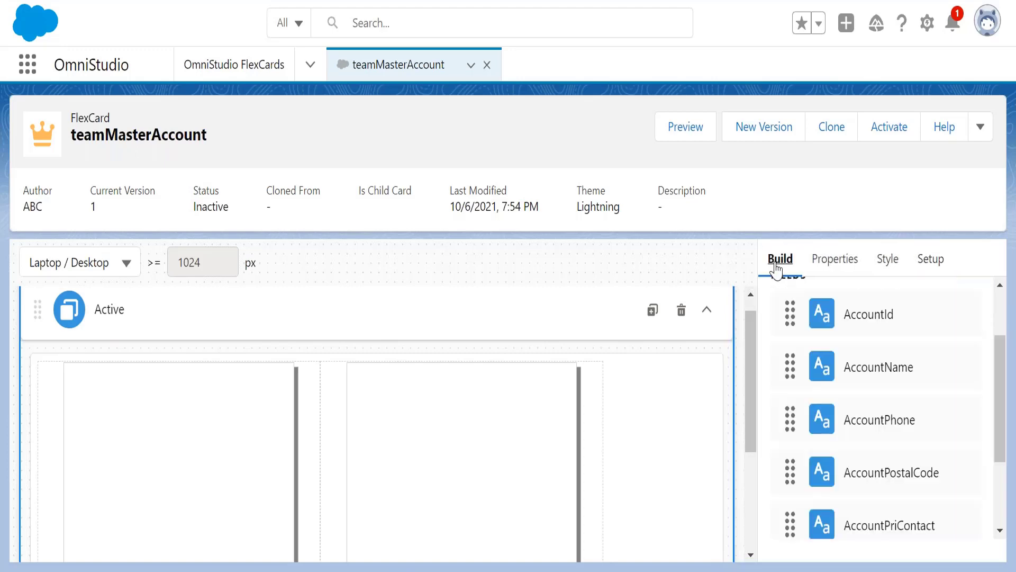
drag(999, 374, 996, 344)
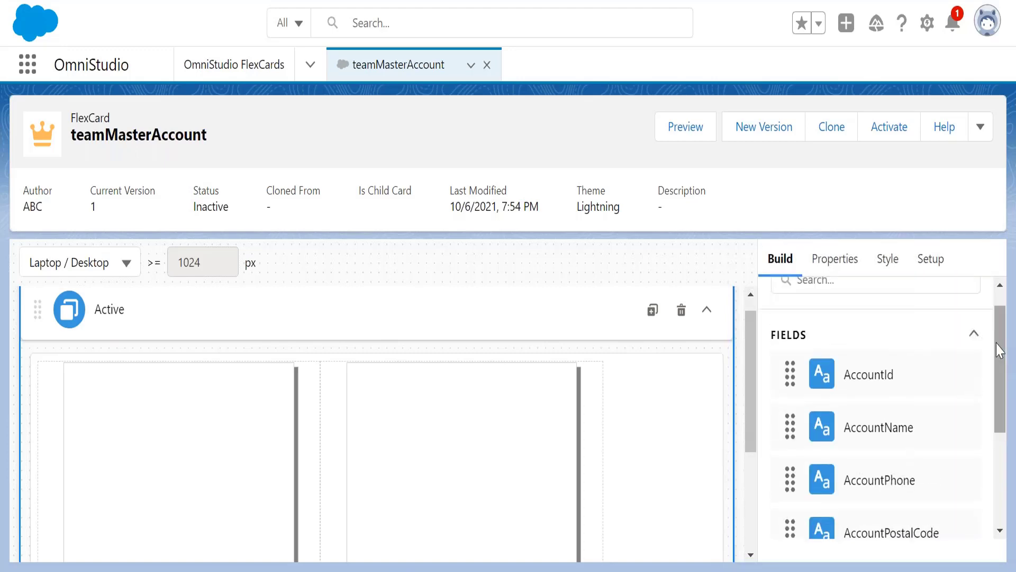
click(974, 333)
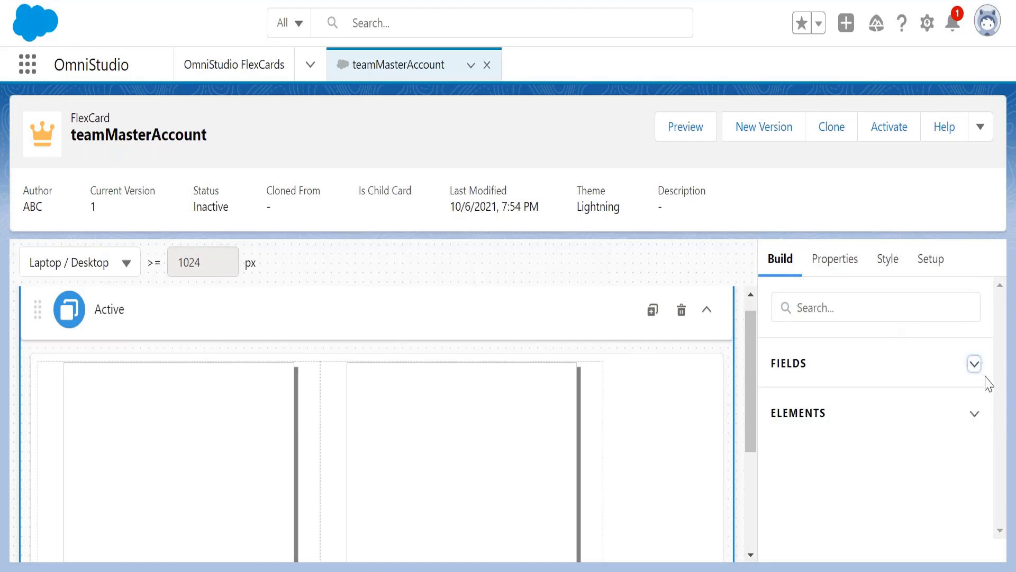
click(974, 366)
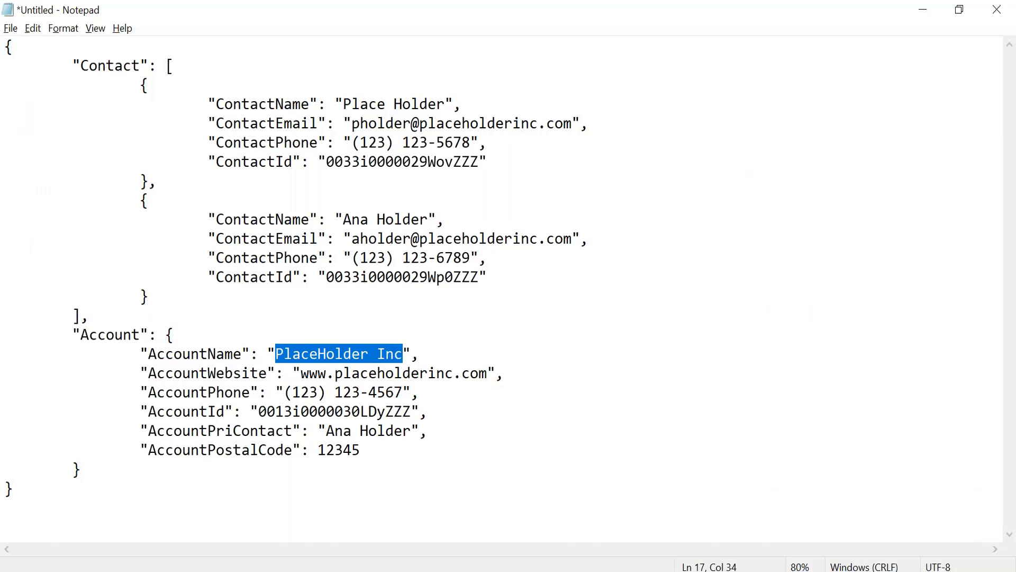
Switch to the Paint mockup and add the line "Field List" below the "Display the data:" note.
key(alt+Tab)
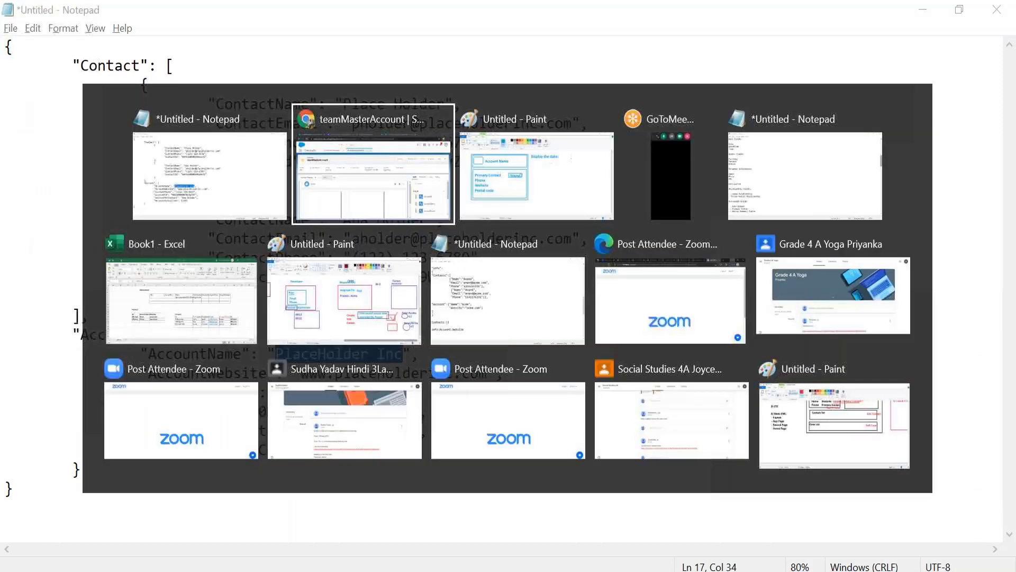
key(alt+Tab)
text(F)
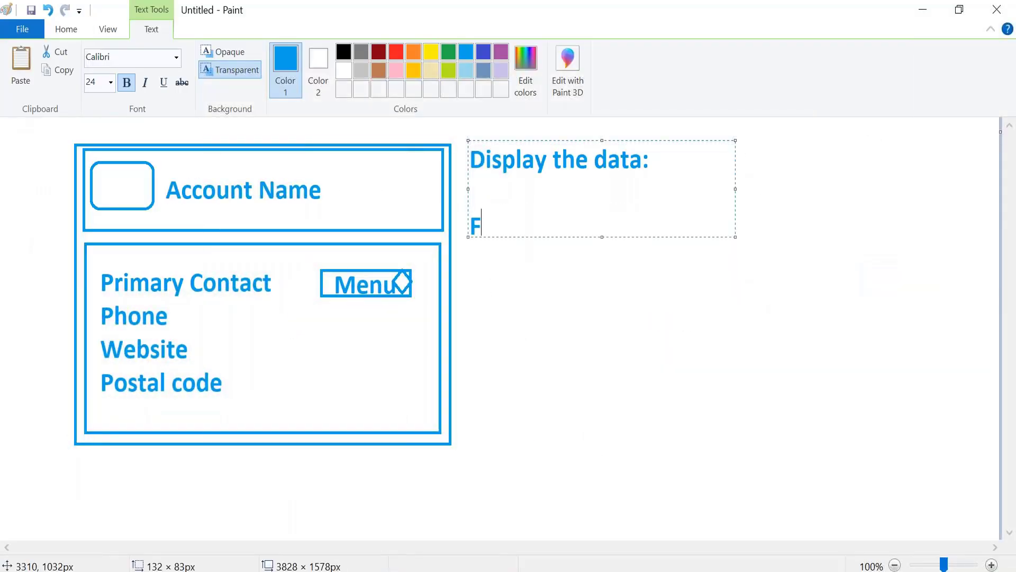
text(ield List)
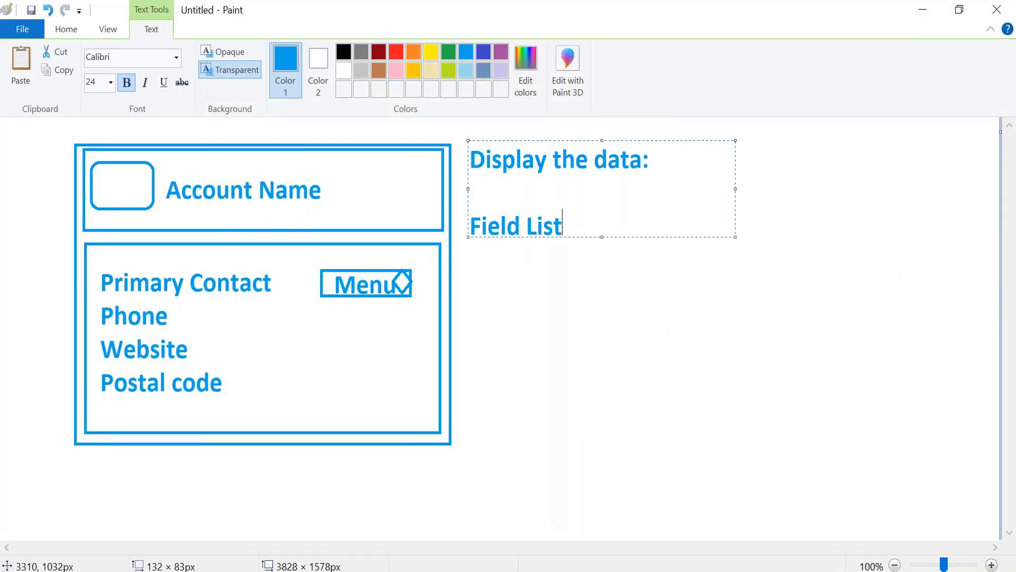
click(672, 315)
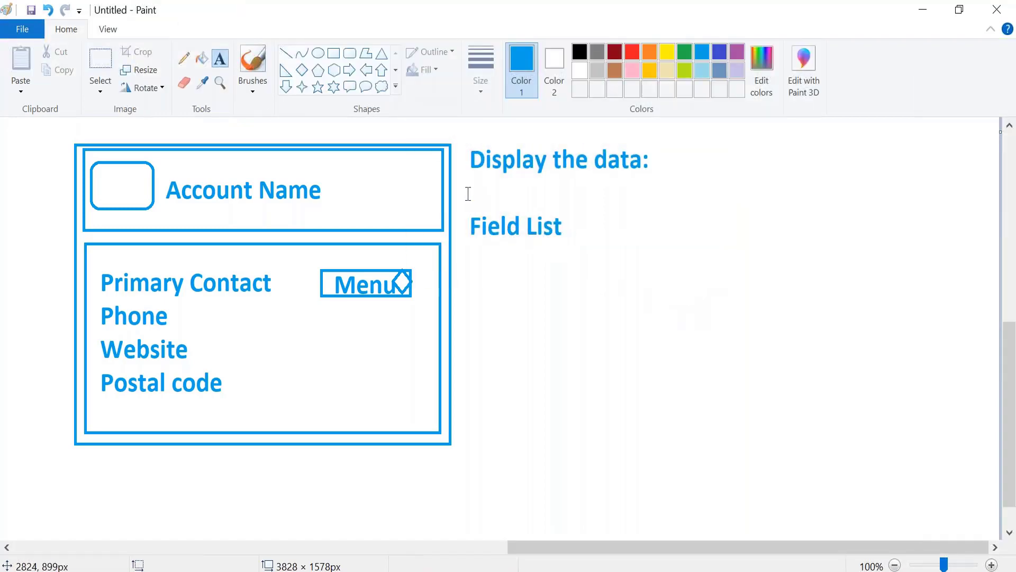
Switch back to the teamMasterAccount FlexCard, collapse the Fields group, and browse the Elements group down to the Field element.
key(alt+Tab)
key(alt+Tab)
key(alt+Tab)
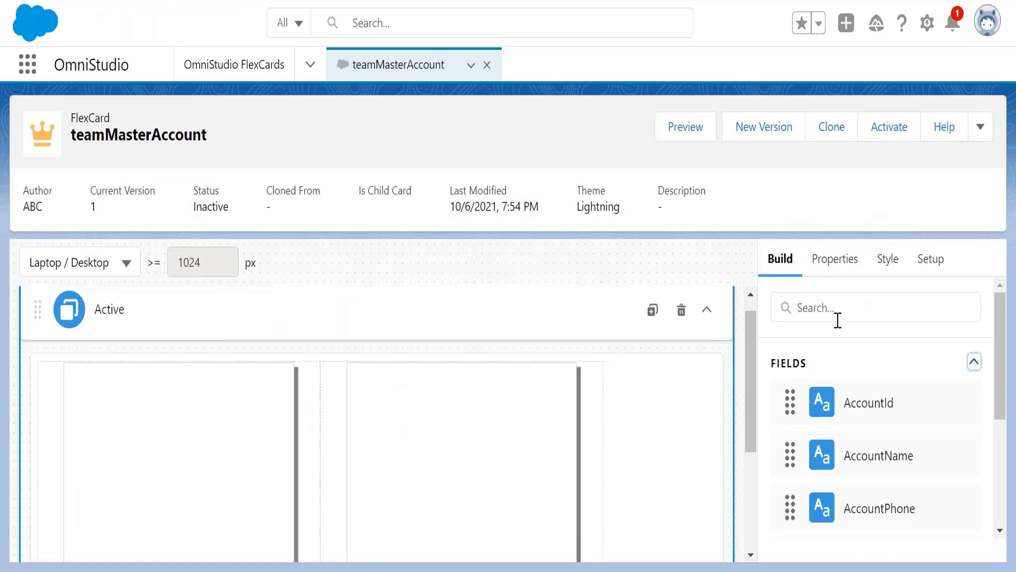
click(974, 362)
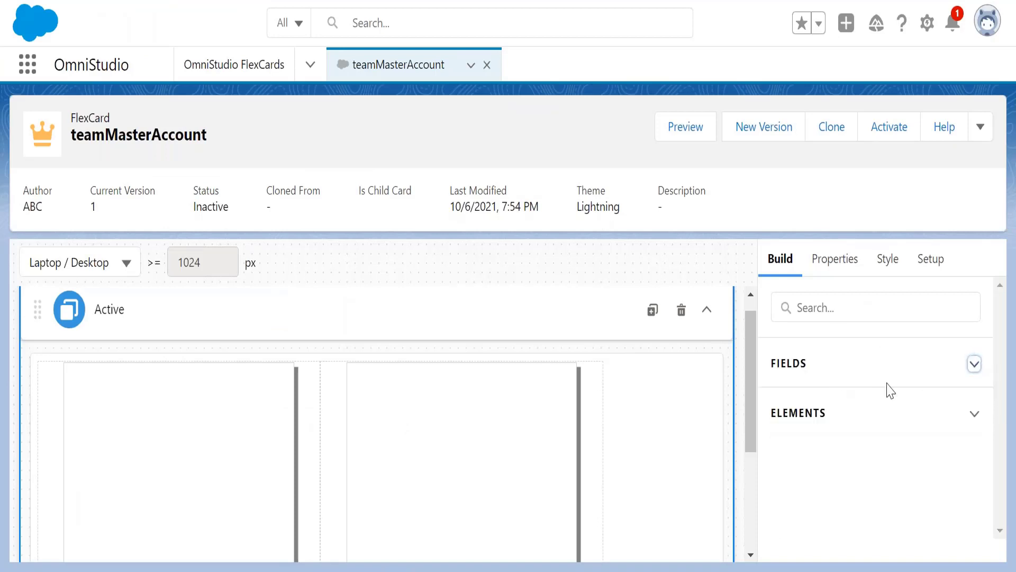
click(973, 413)
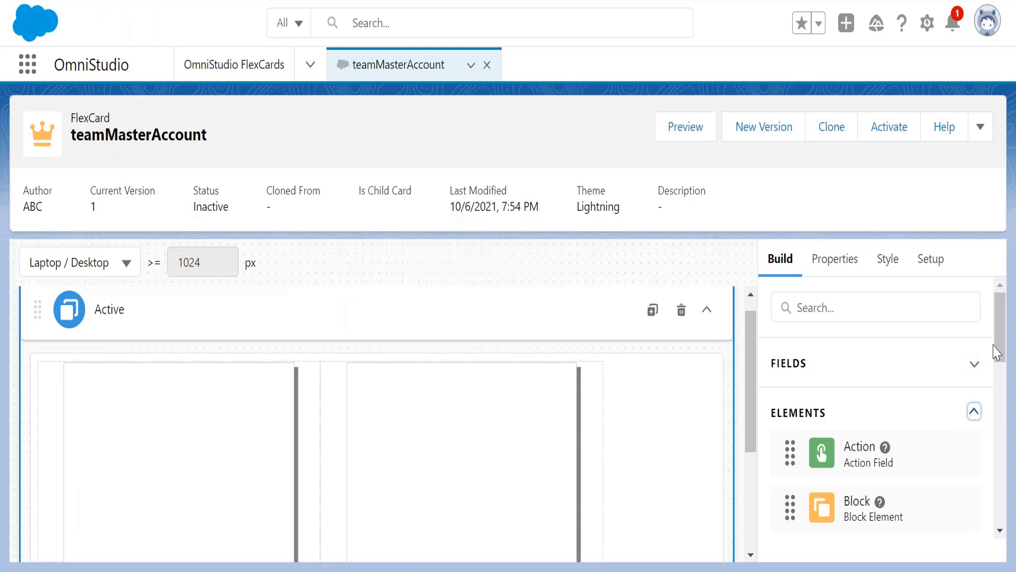
drag(999, 329, 1003, 415)
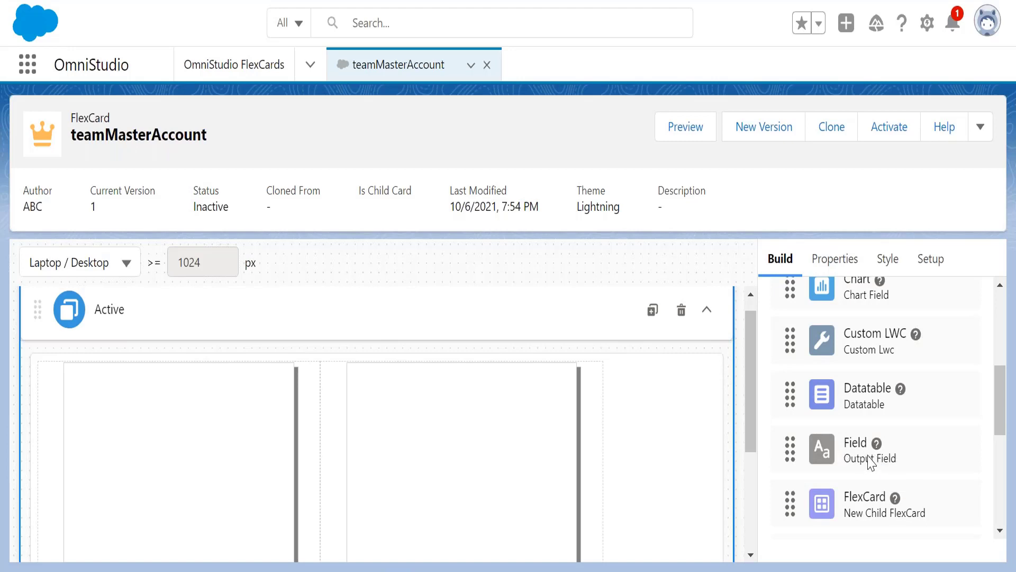
Add a Field element to the card's Active state with the label {AccountName} and the output AccountName.
drag(866, 456, 191, 427)
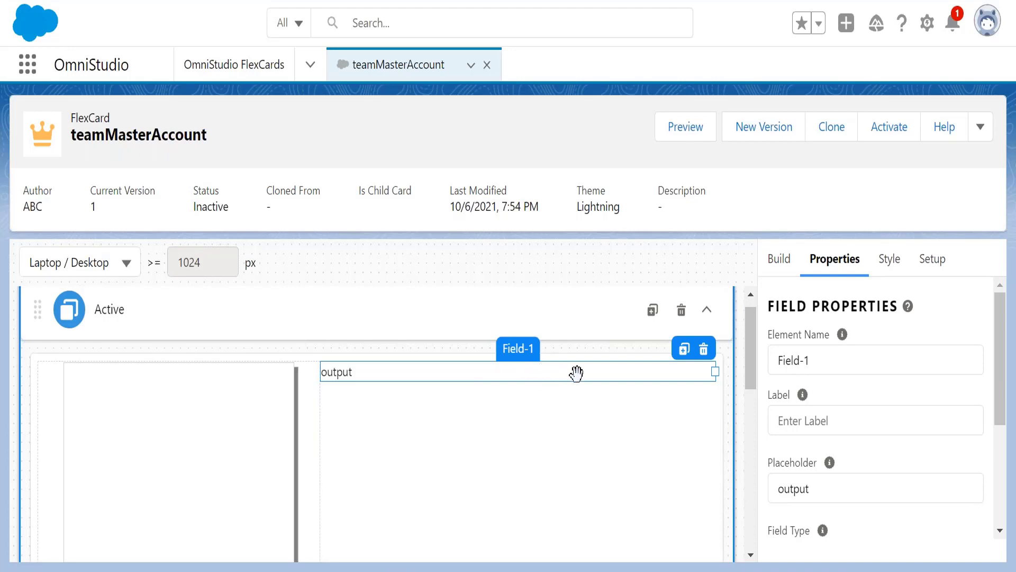
scroll(1000, 369, down, 1)
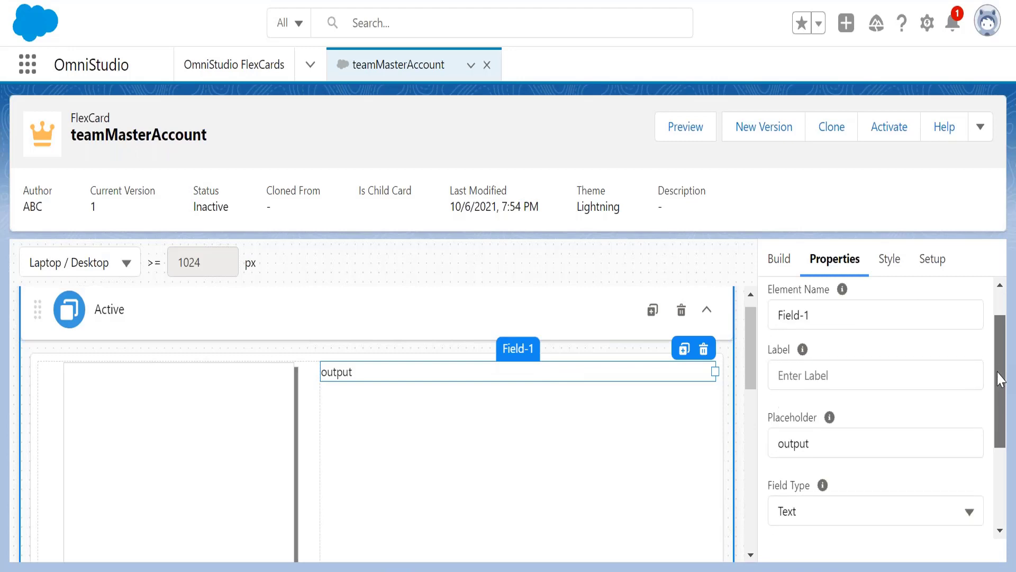
click(916, 378)
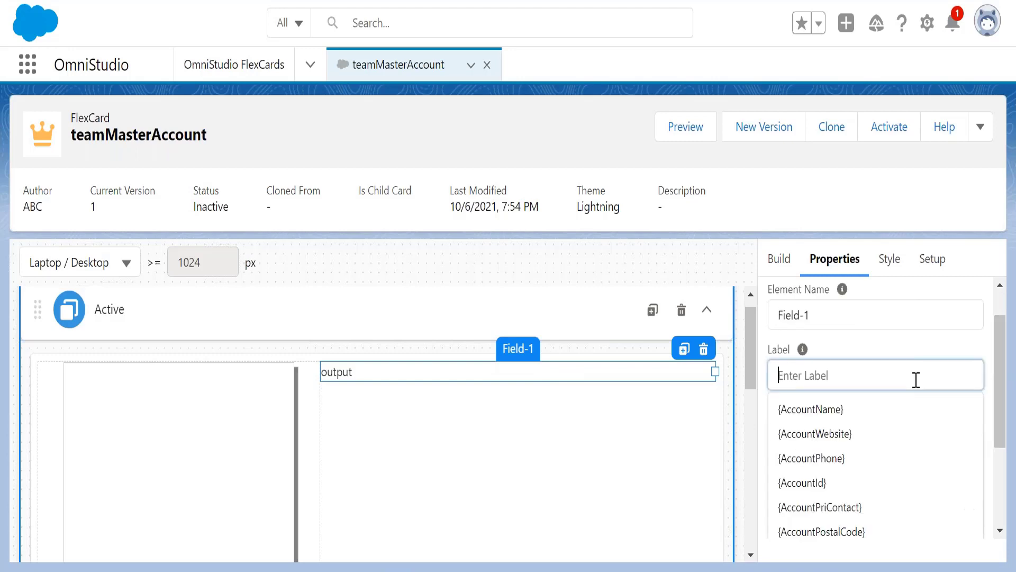
click(903, 413)
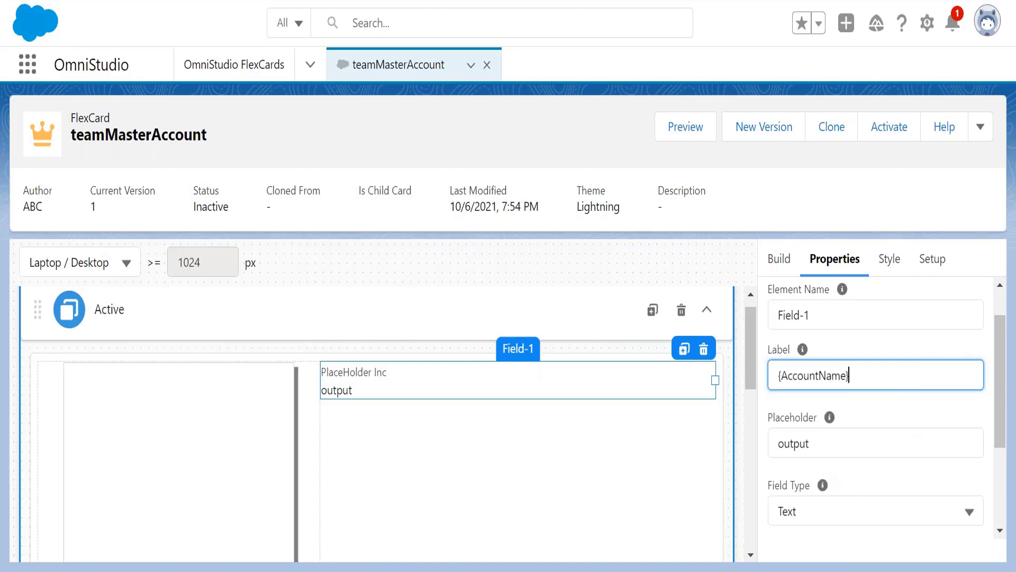
drag(1004, 374, 1004, 434)
click(946, 469)
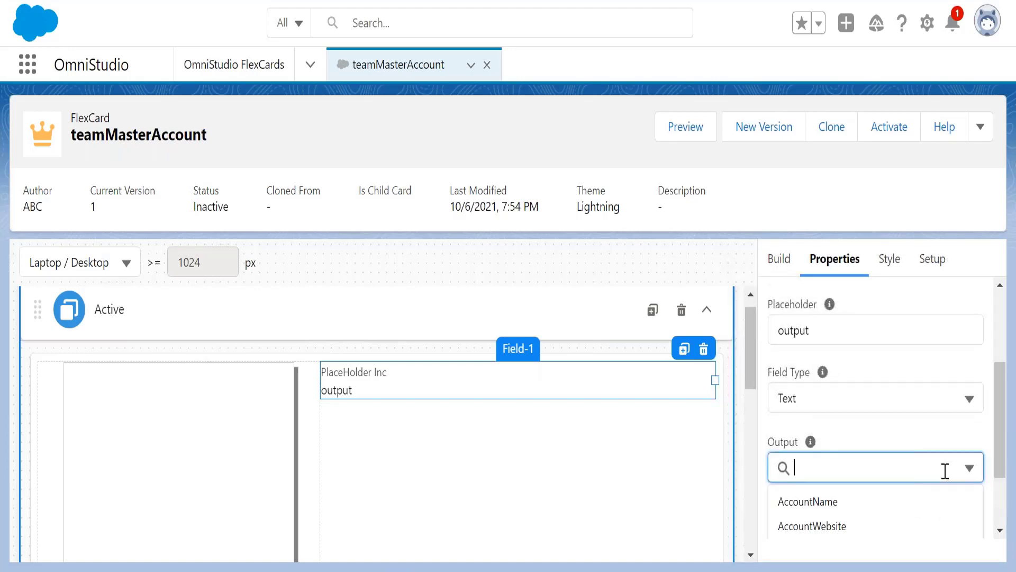
click(862, 499)
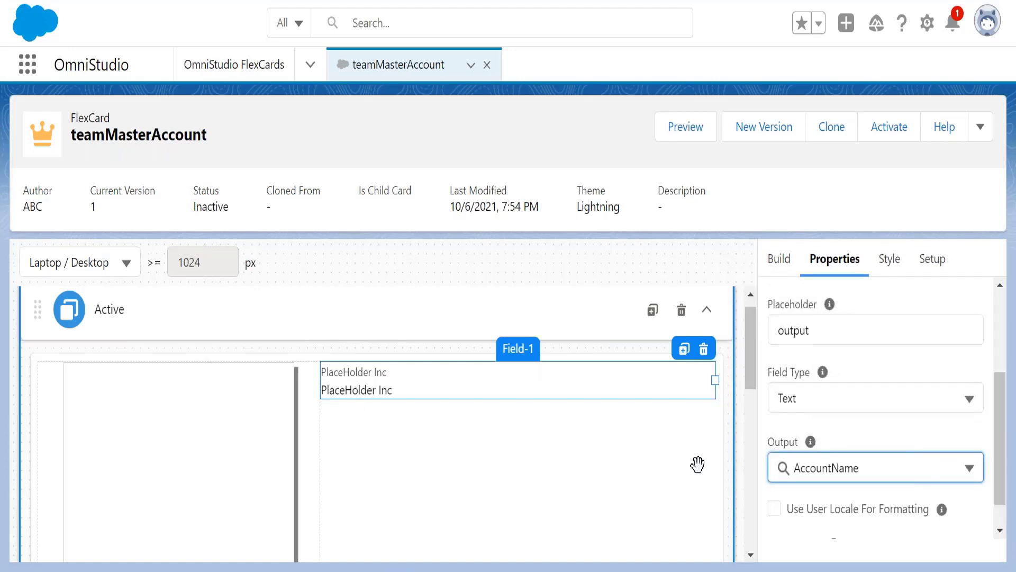
Try the Date and Number field types on the new field, and return it to Text.
click(846, 398)
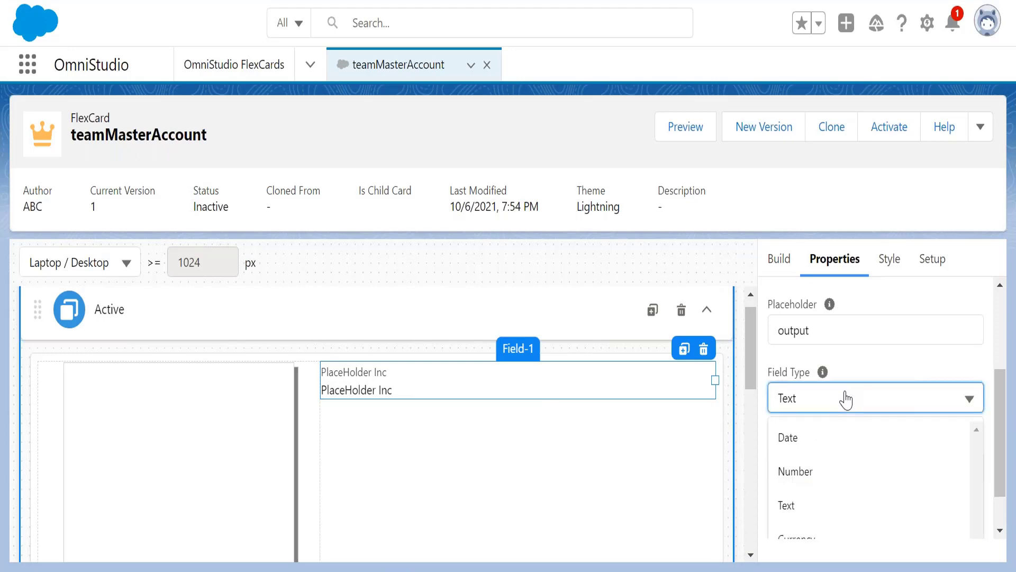
click(836, 446)
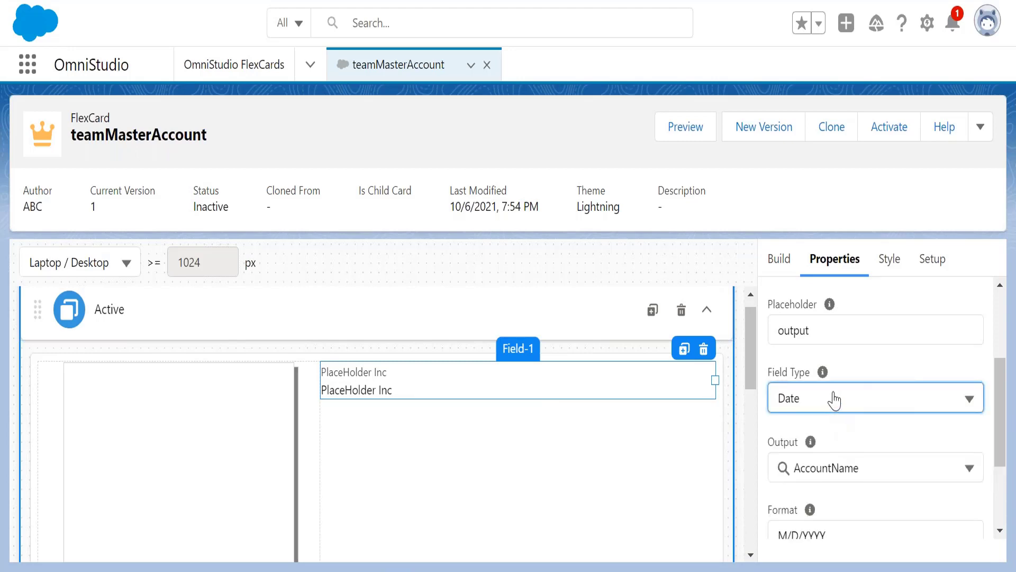
click(833, 399)
click(819, 473)
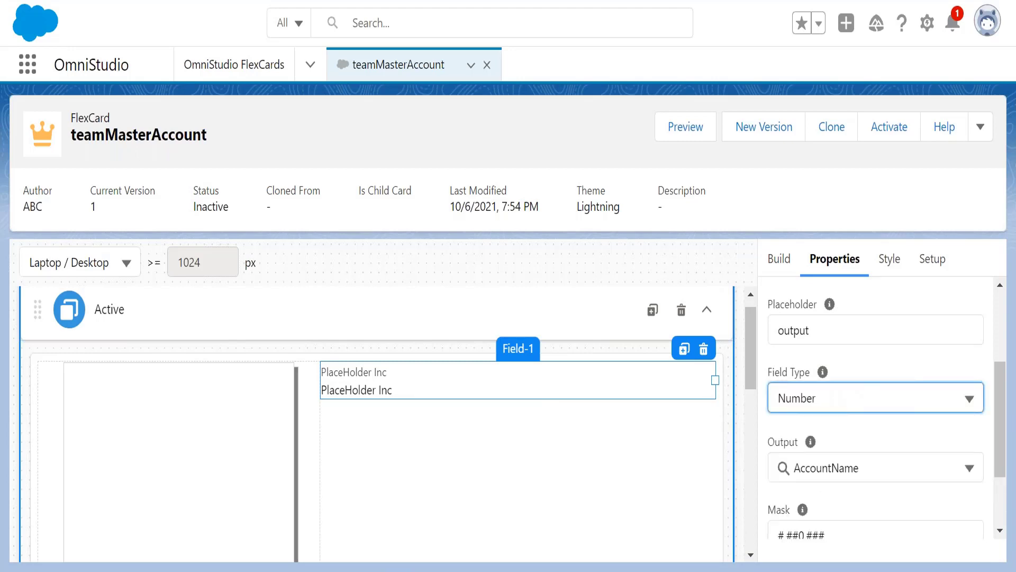
click(830, 409)
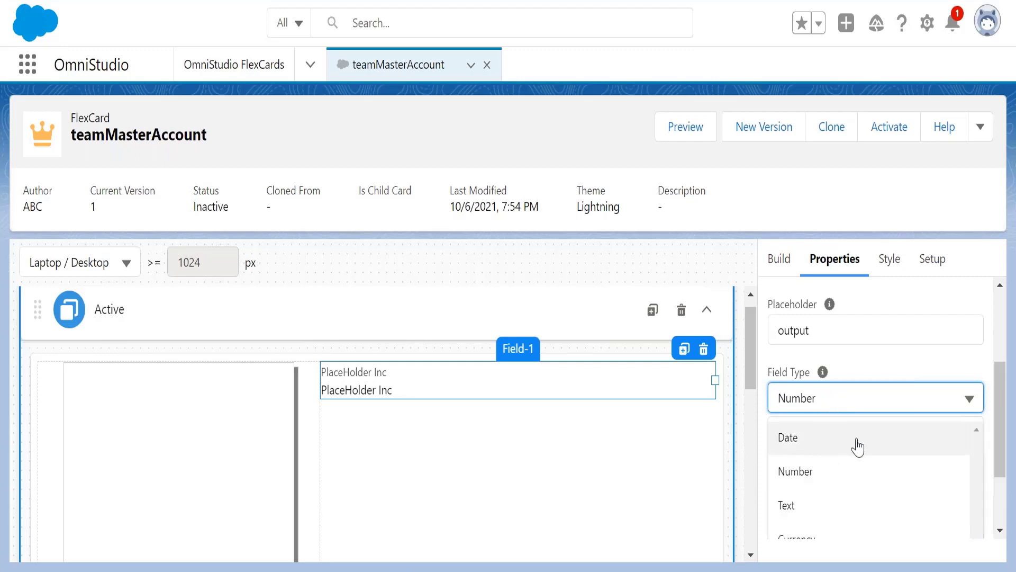
click(847, 516)
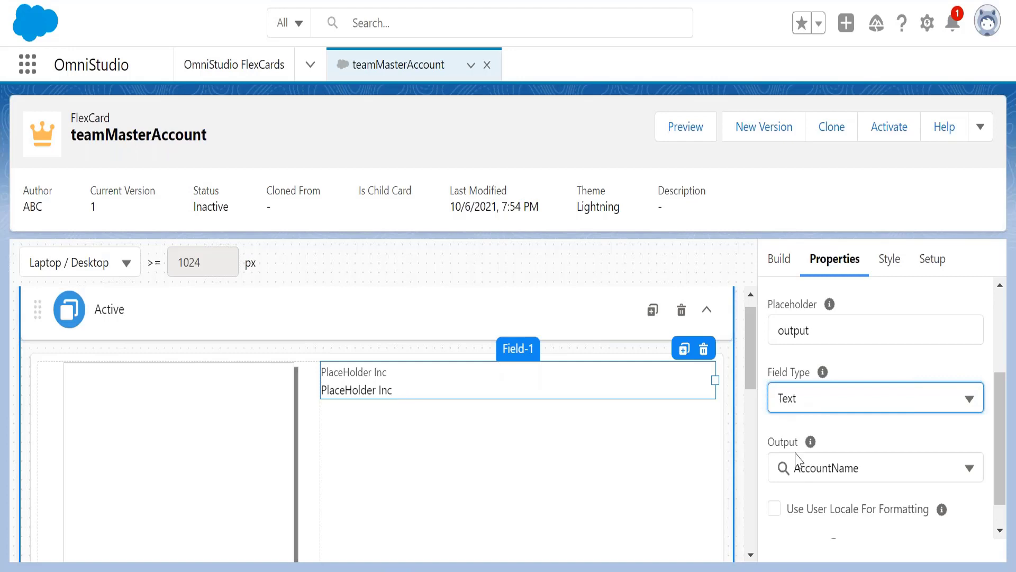
Set the field's type to Date and look through its format options.
scroll(1004, 432, up, 1)
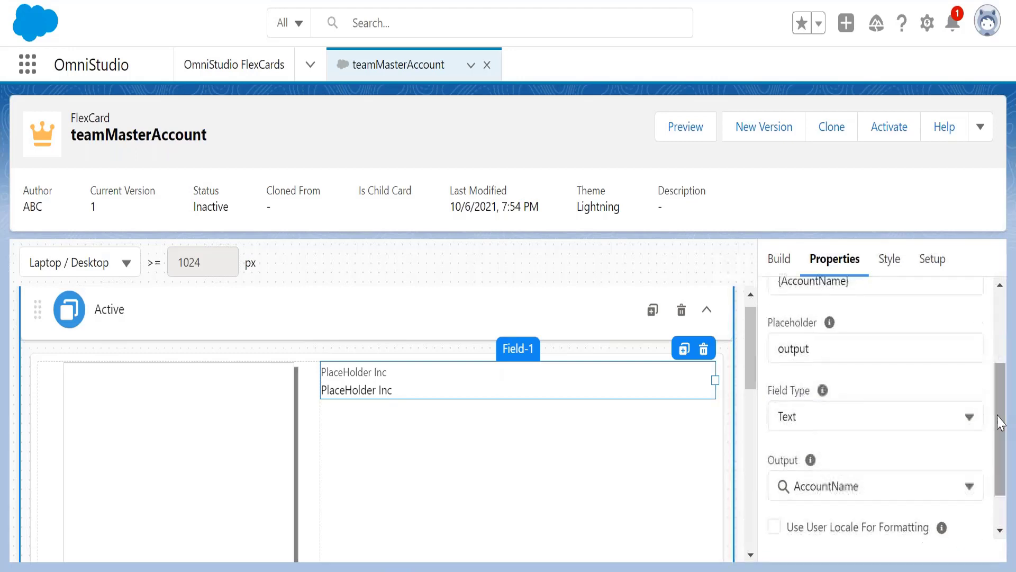
click(898, 418)
click(852, 464)
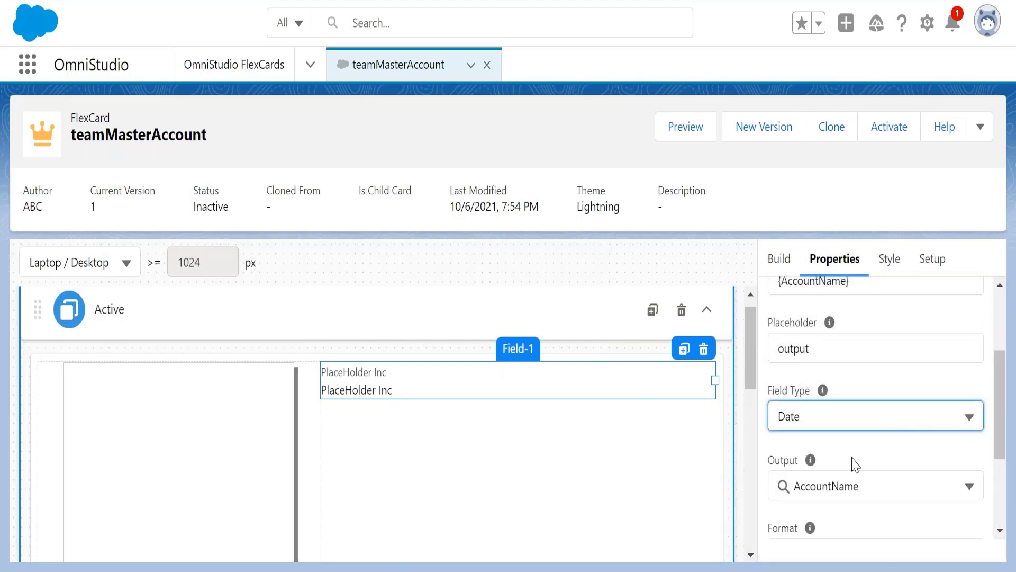
scroll(1003, 403, down, 1)
scroll(1004, 415, down, 1)
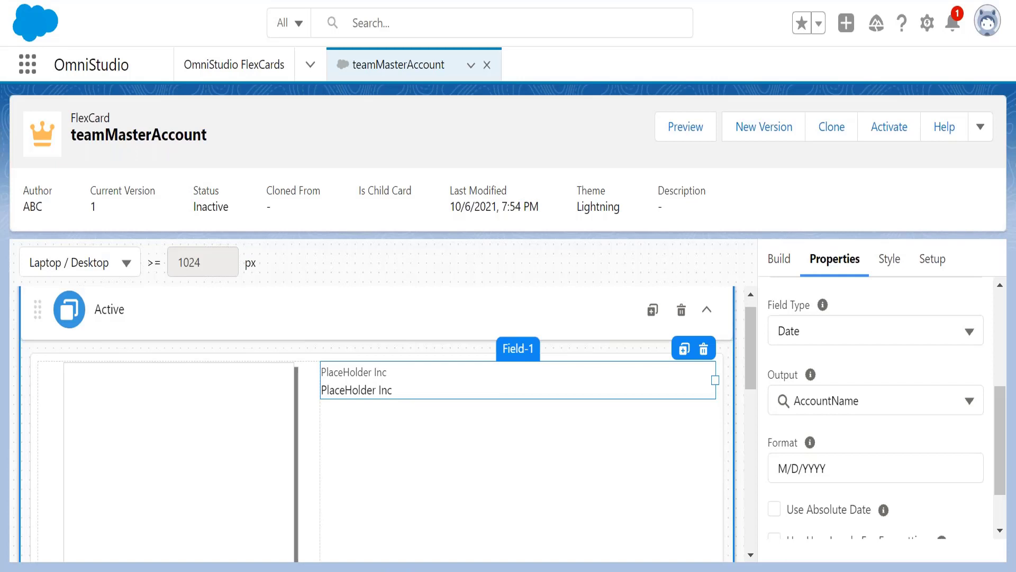
Switch to the Paint mockup and add the line "Field Element" below "Field List".
key(alt+Tab)
click(471, 246)
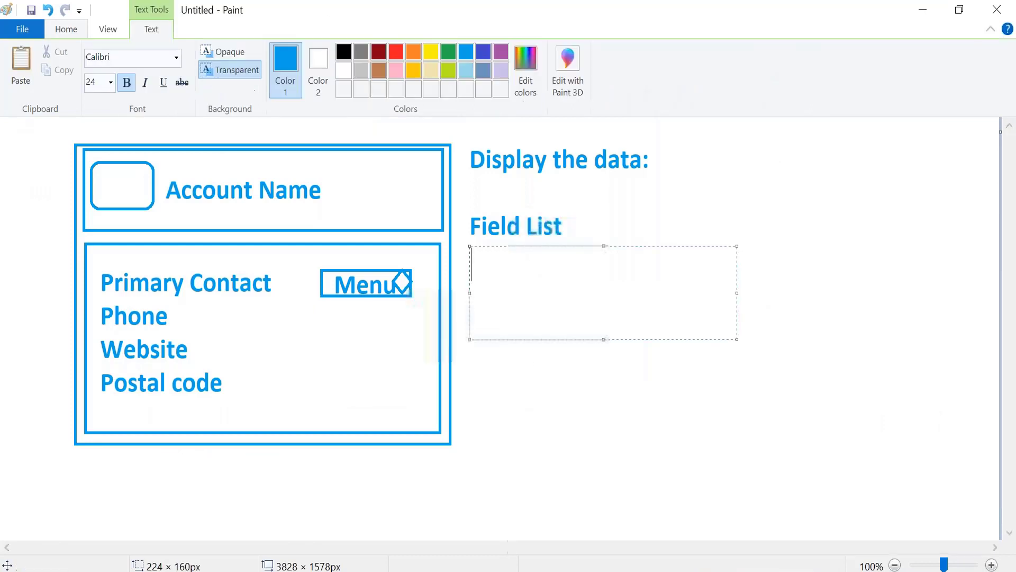
text(Feo)
key(BackSpace)
key(BackSpace)
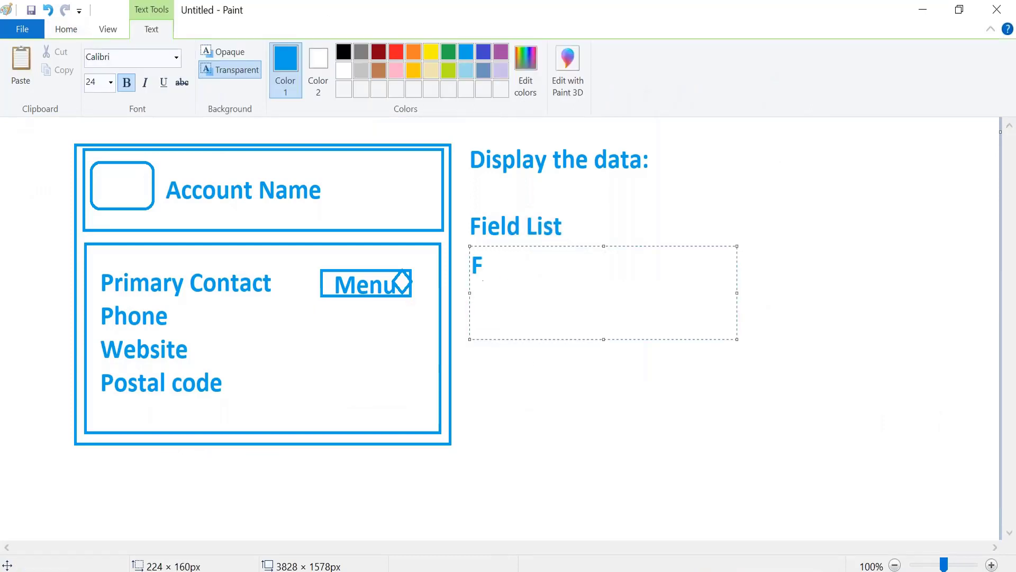
text(ield Eleme)
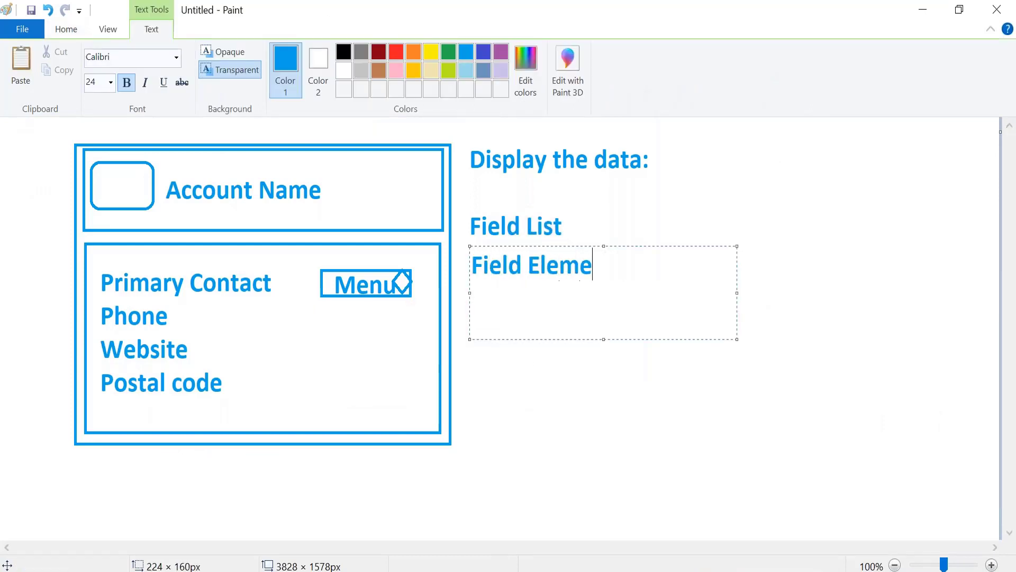
text(nt)
click(526, 198)
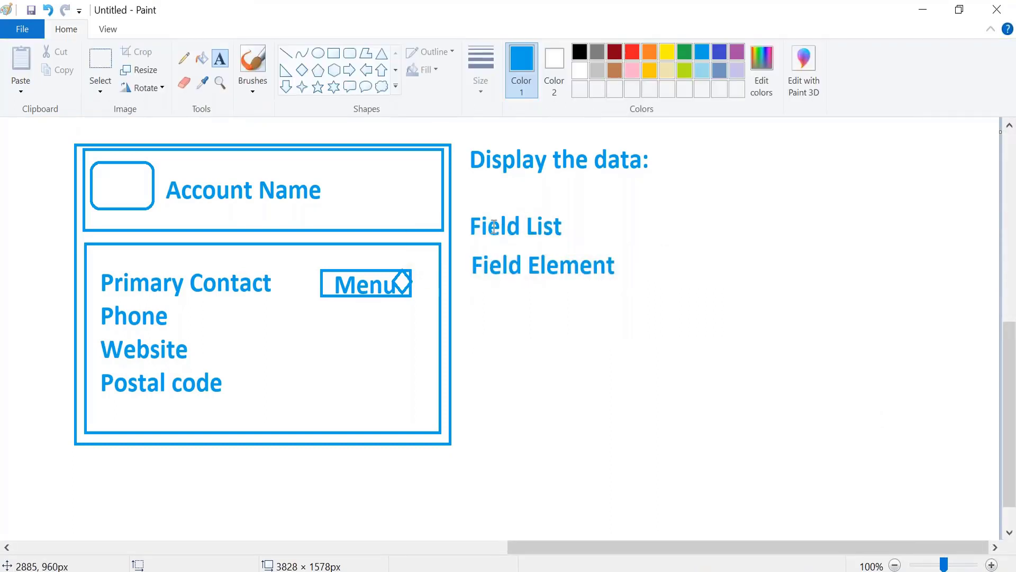
Outline the "Field List" and "Field Element" lines with temporary empty text boxes.
drag(473, 214, 574, 244)
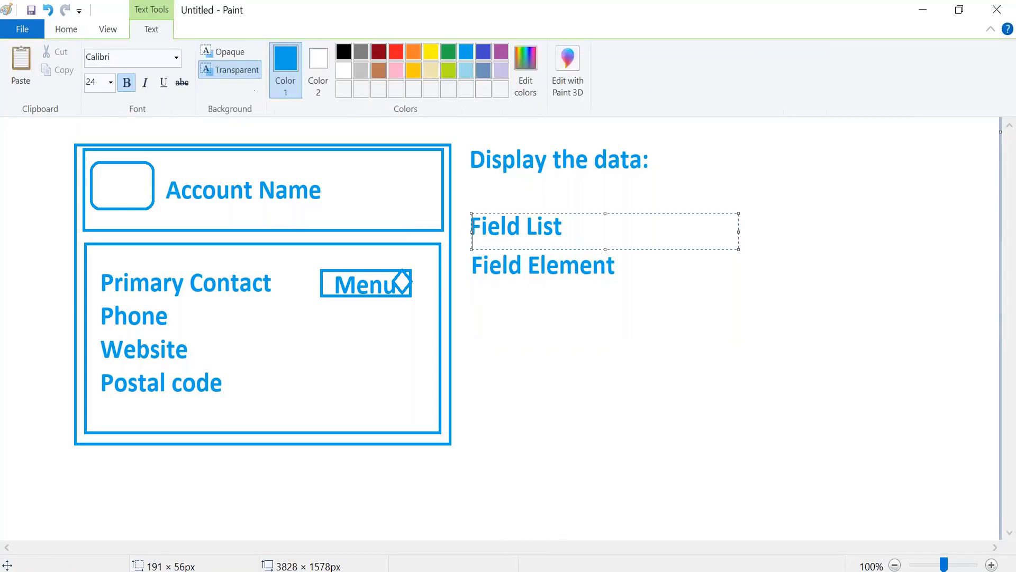
click(471, 308)
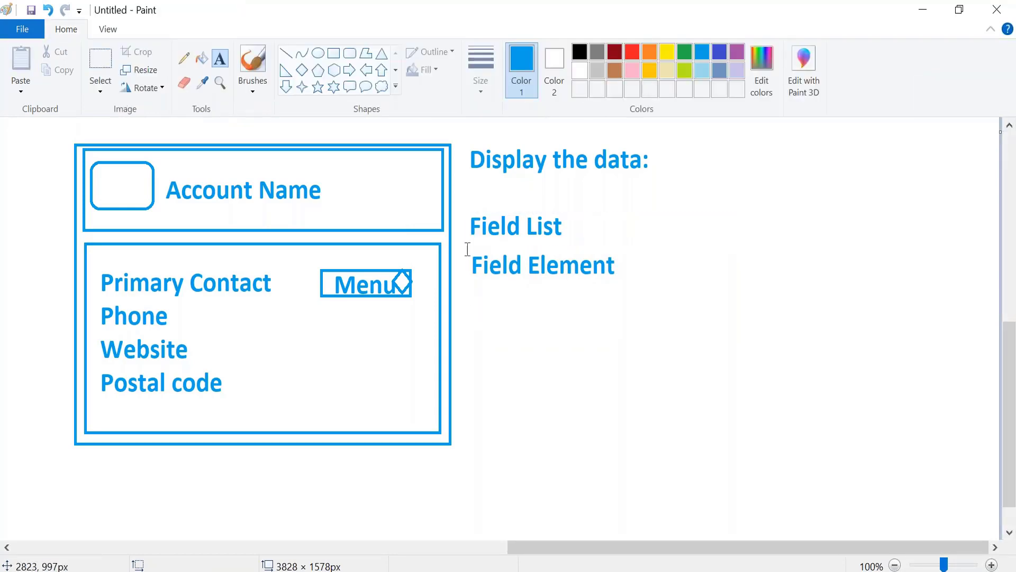
drag(467, 248, 626, 281)
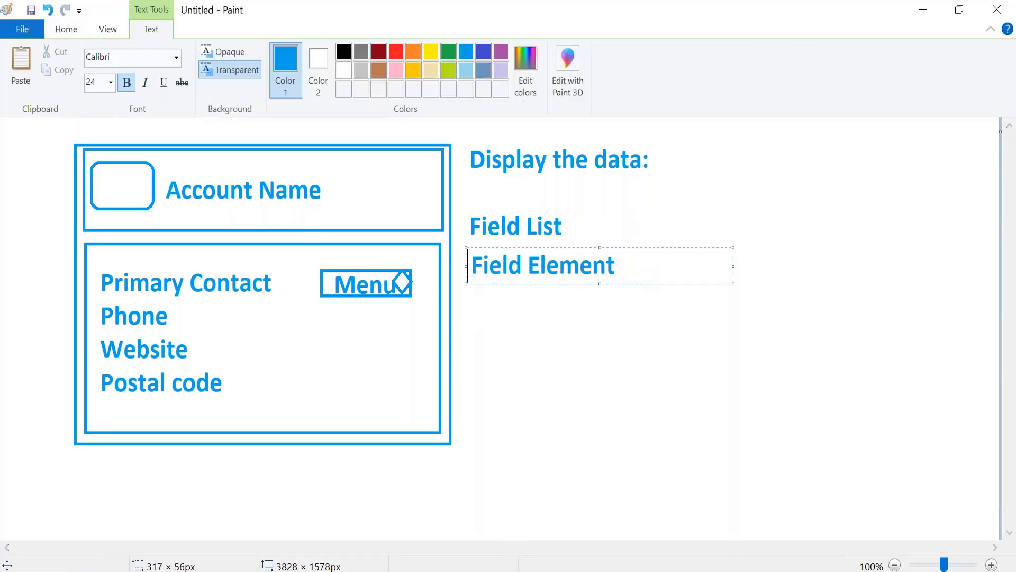
Switch back to the teamMasterAccount FlexCard and check the output choices of the added field.
key(alt+Tab)
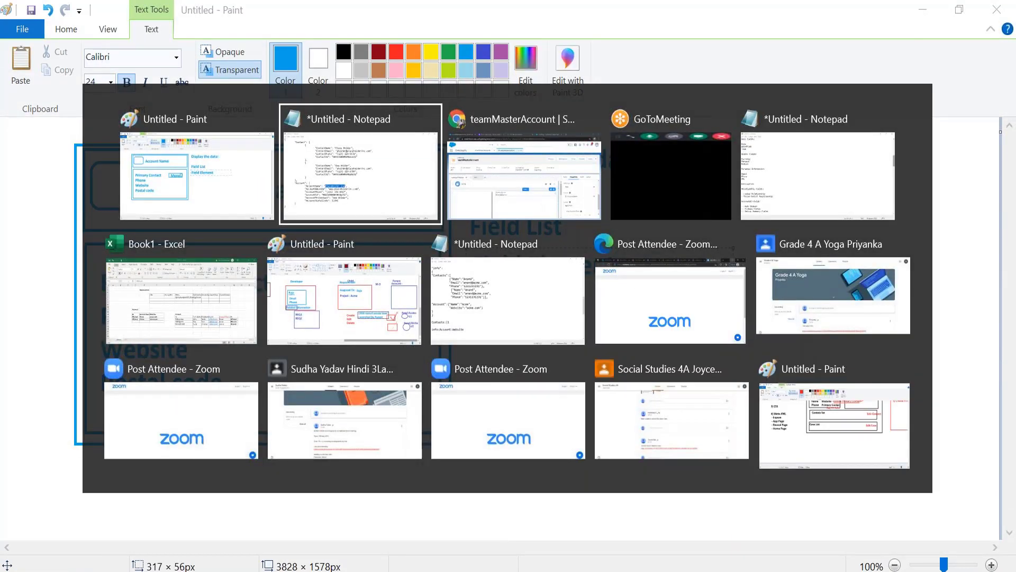
key(alt+Tab)
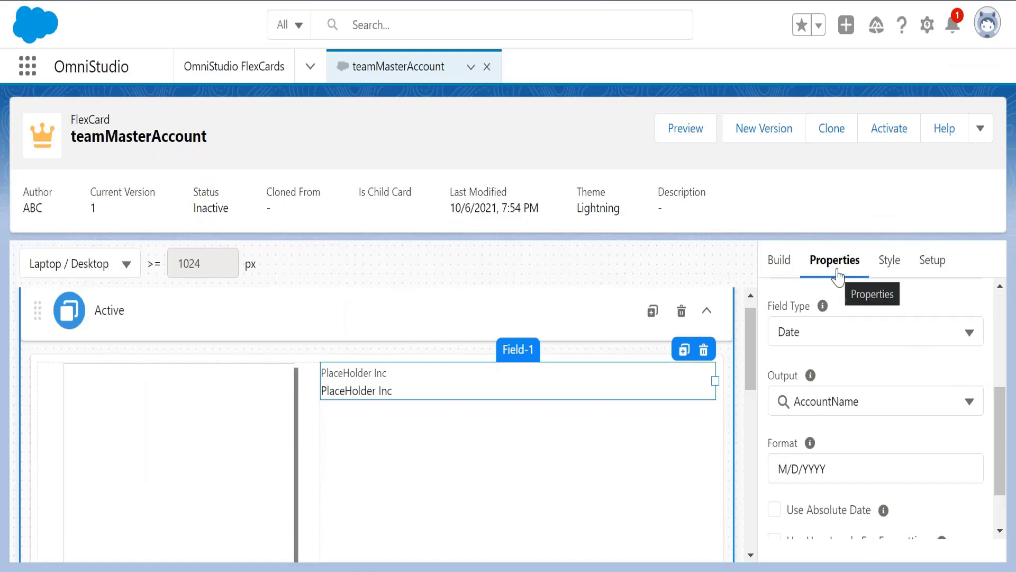
drag(1000, 405, 996, 428)
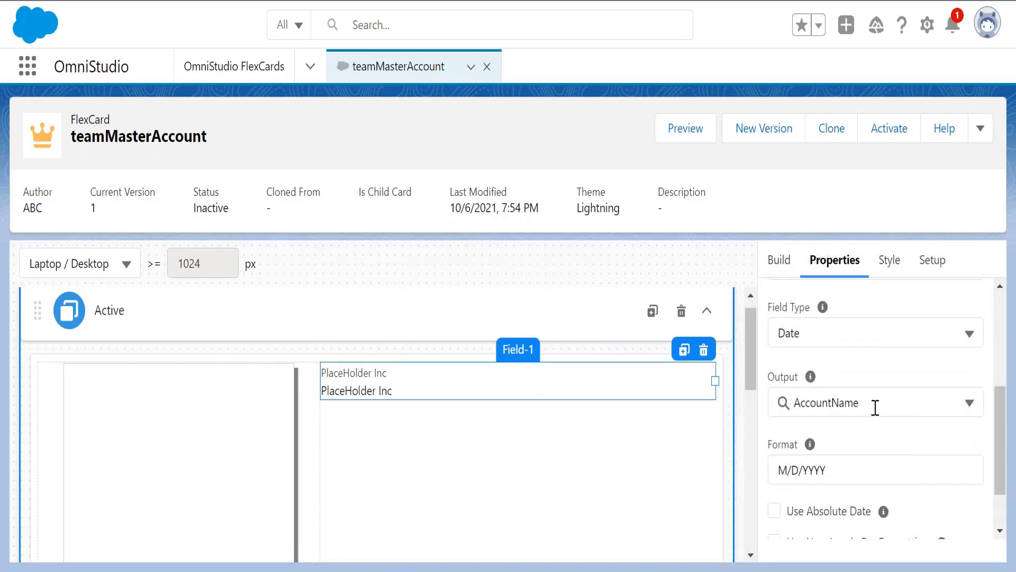
click(897, 405)
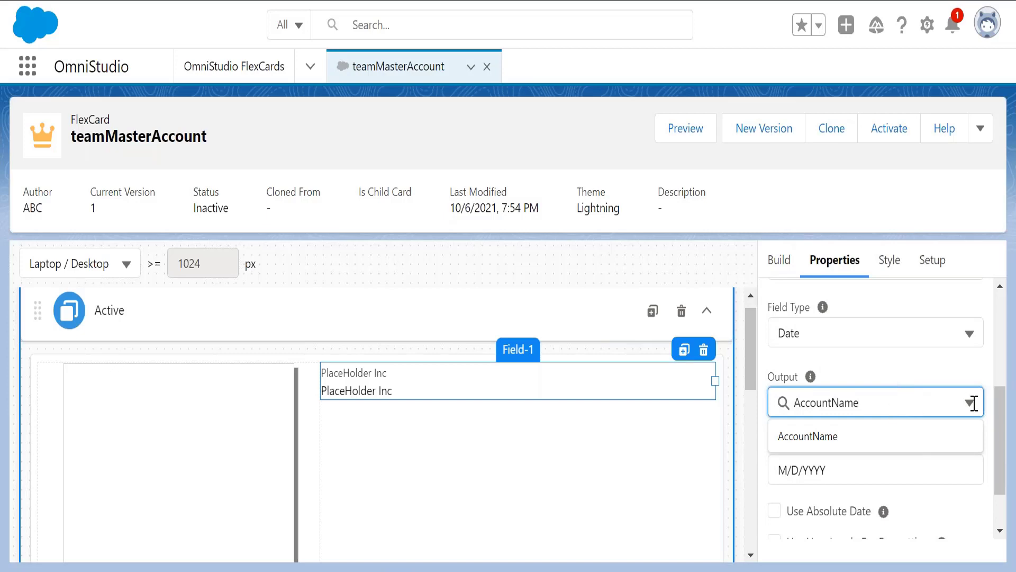
mouse_move(992, 411)
mouse_down()
mouse_move(1000, 508)
mouse_move(1005, 405)
mouse_up()
Set the added field's type to Text and delete the field from the Active state.
click(942, 393)
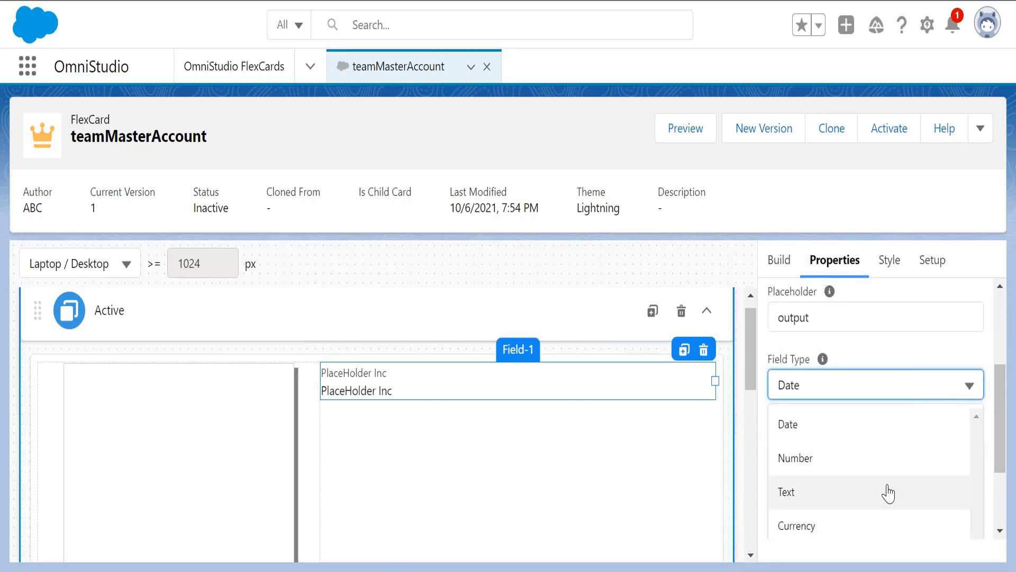
click(887, 491)
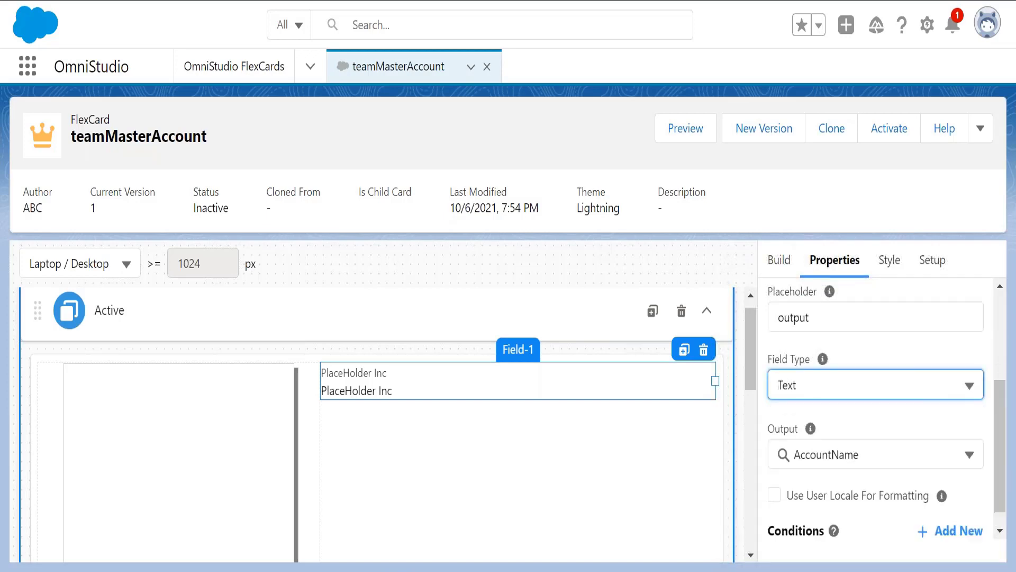
click(996, 449)
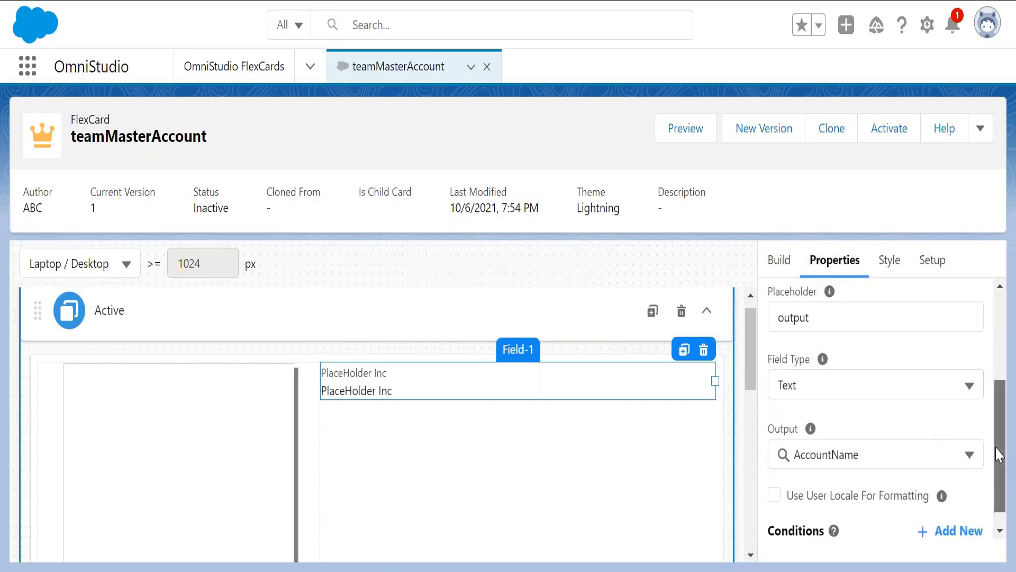
click(704, 350)
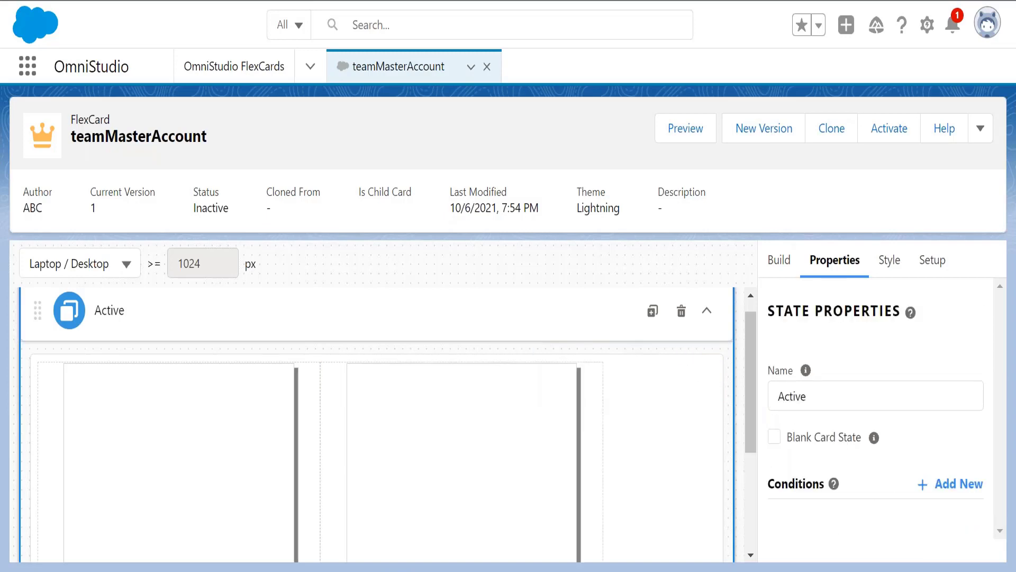
Switch to the Paint mockup and add the line "Text Element" below "Field Element".
key(alt+Tab)
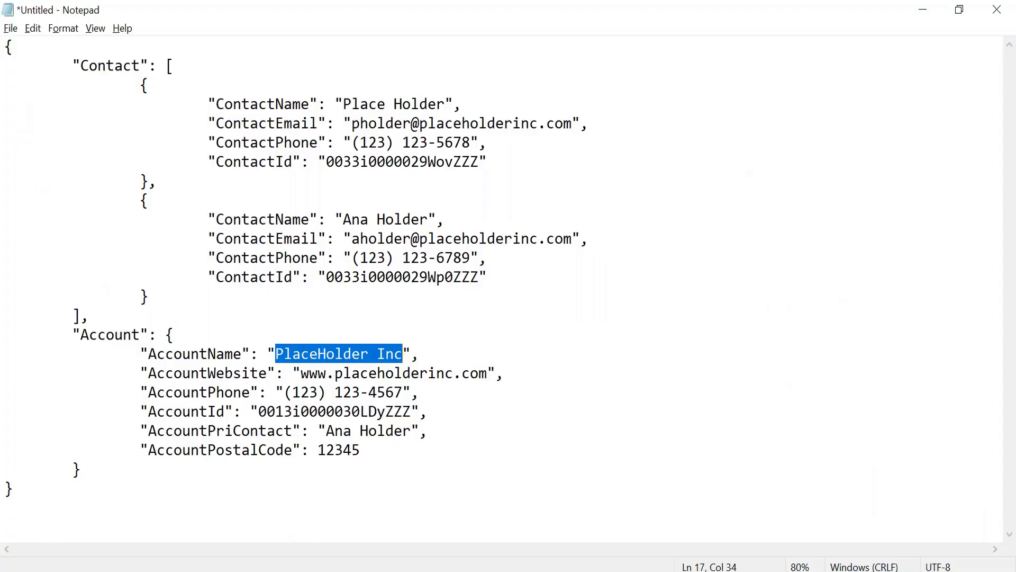
key(alt+Tab)
key(Tab)
click(552, 337)
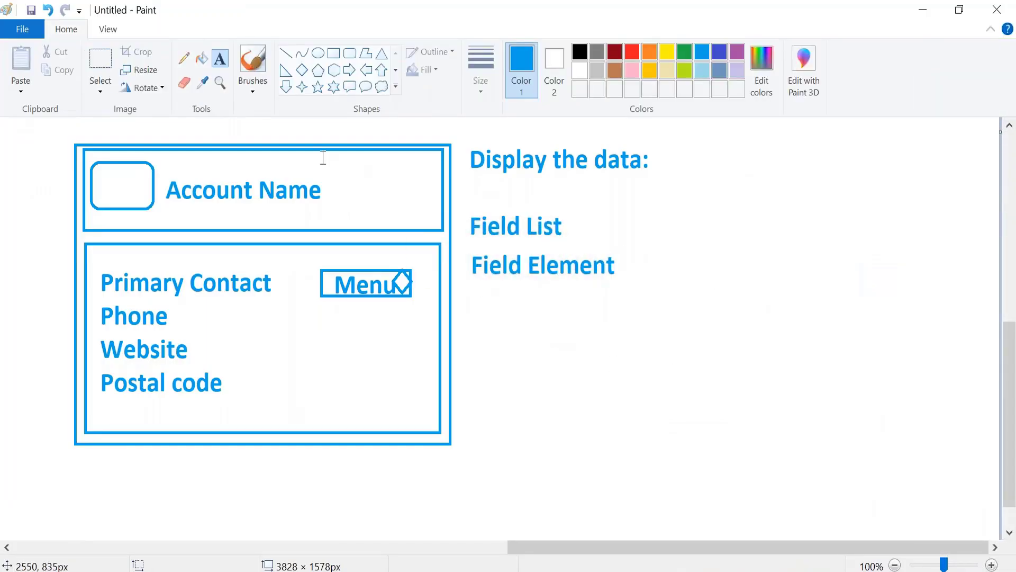
click(322, 157)
click(520, 334)
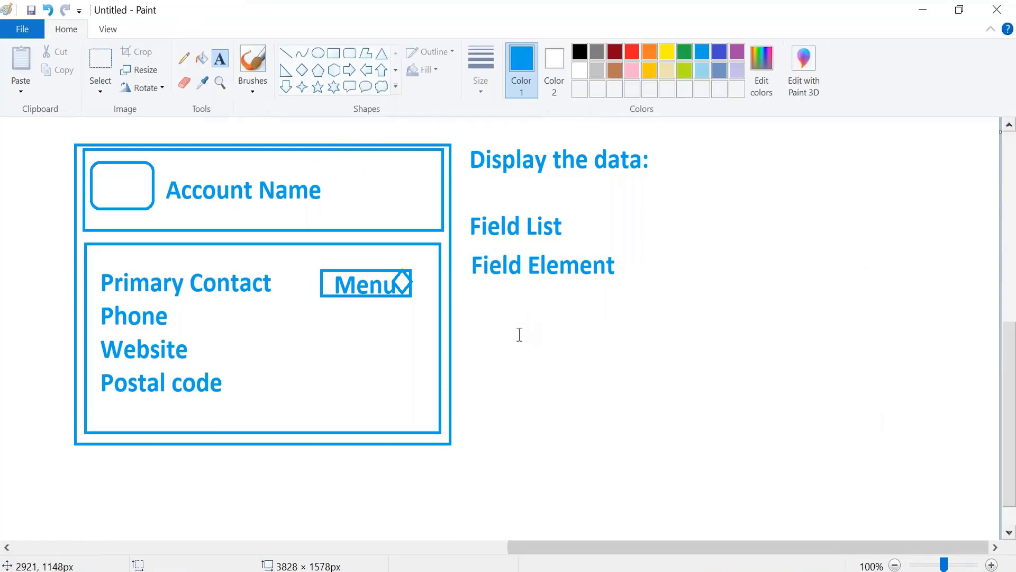
drag(474, 299, 741, 366)
text(Te)
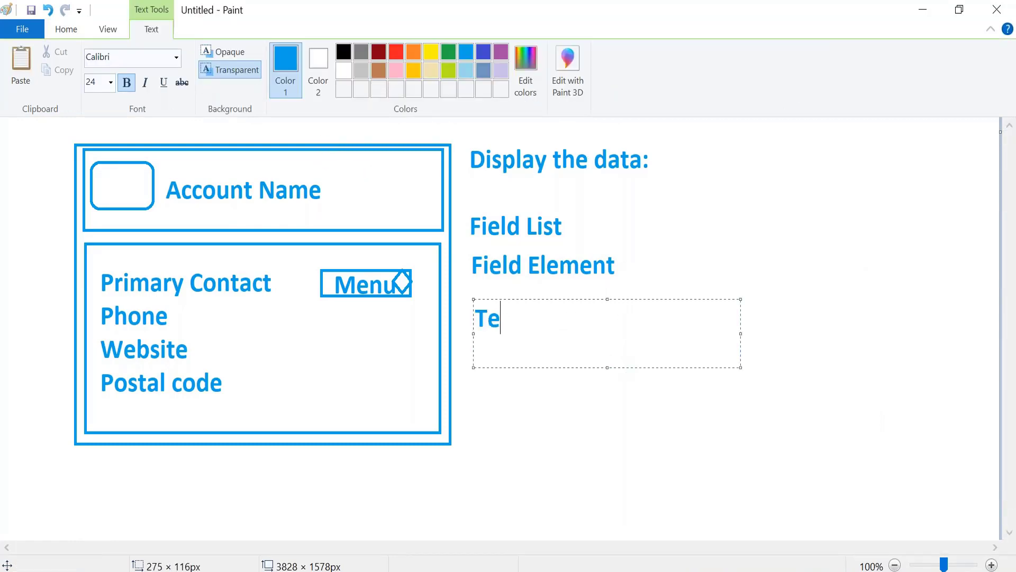
text(xt Element)
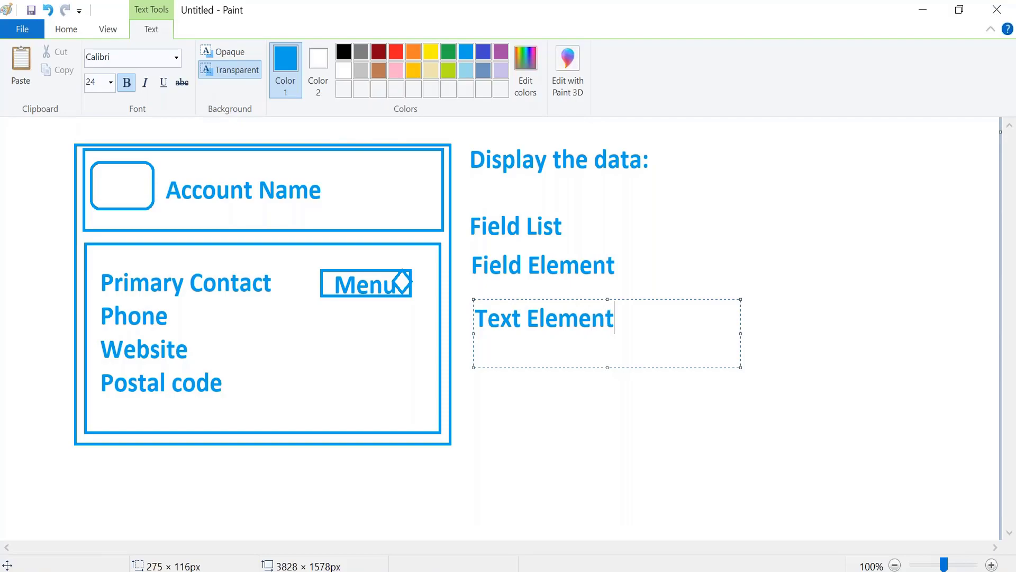
Switch back from Paint to the teamMasterAccount FlexCard in OmniStudio.
key(alt+Tab)
key(alt+Tab)
key(Tab)
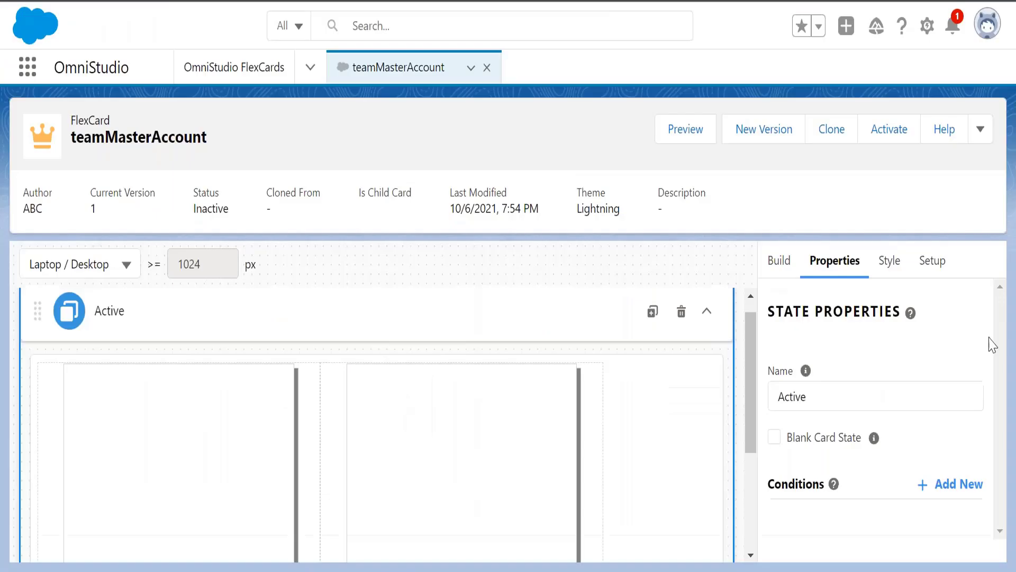
Add a Text element to the Active state of the teamMasterAccount card.
click(783, 268)
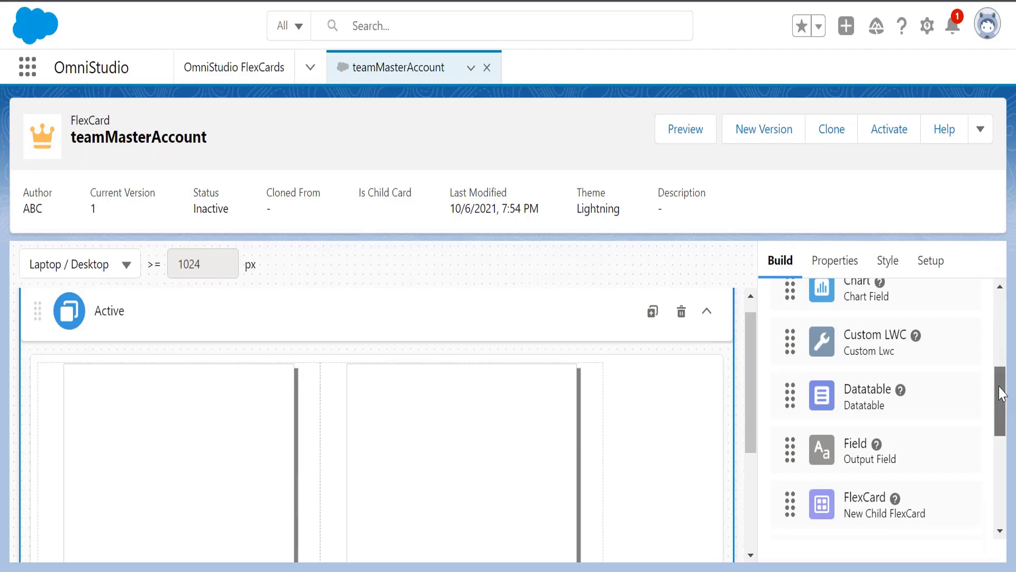
drag(1002, 394, 997, 479)
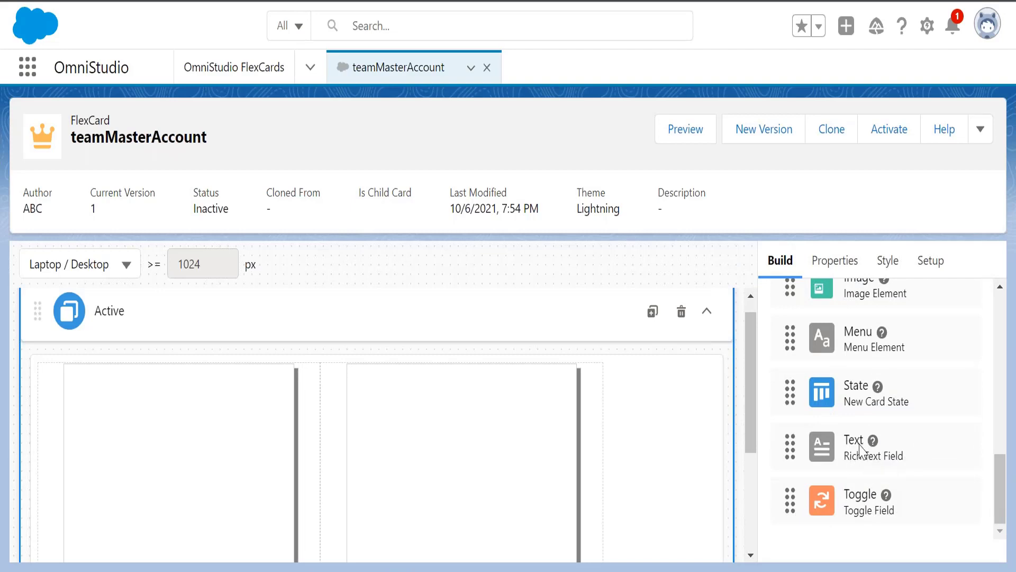
mouse_move(860, 451)
mouse_down()
mouse_move(390, 457)
mouse_move(423, 459)
mouse_up()
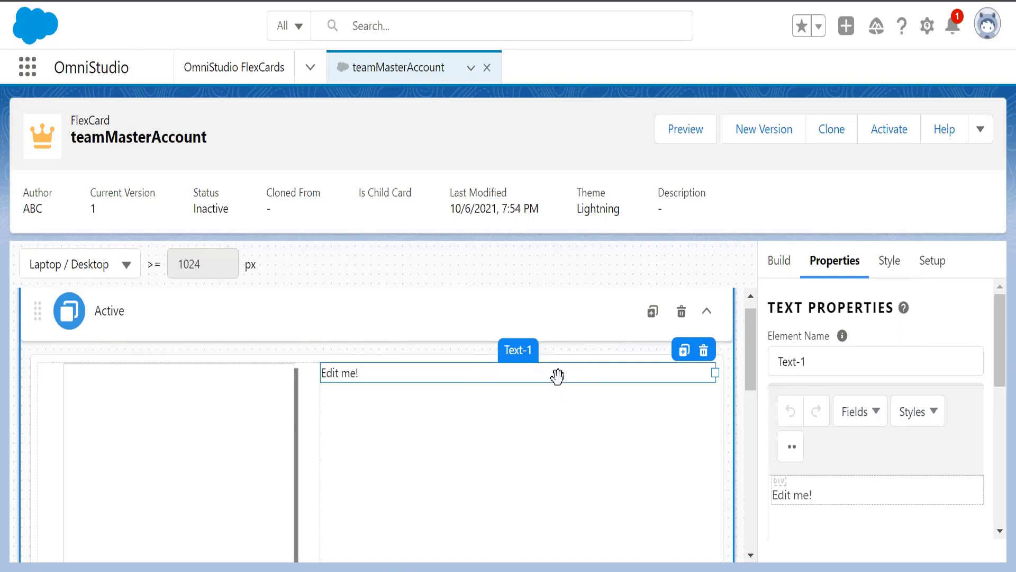
click(582, 365)
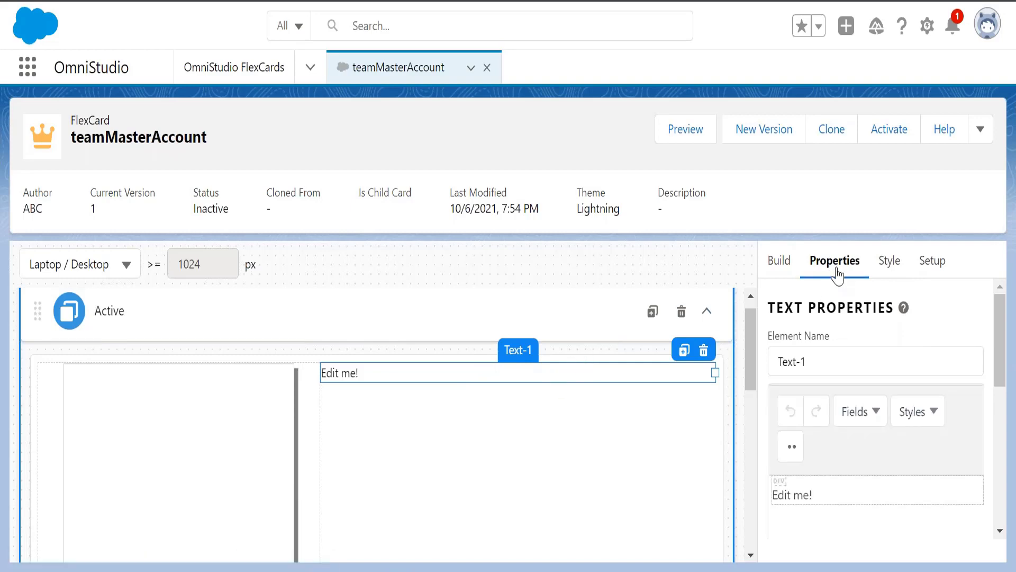
Replace the placeholder content of the new Text element with "Account Name".
drag(996, 318, 916, 357)
mouse_move(999, 375)
mouse_down()
mouse_move(999, 340)
mouse_move(1001, 357)
mouse_up()
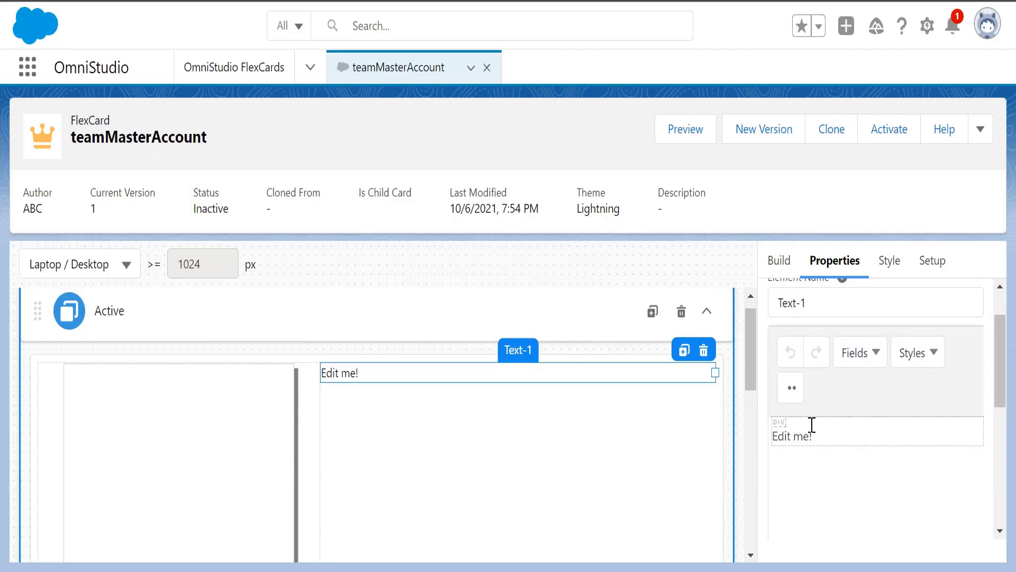
drag(821, 431, 772, 436)
text(Account)
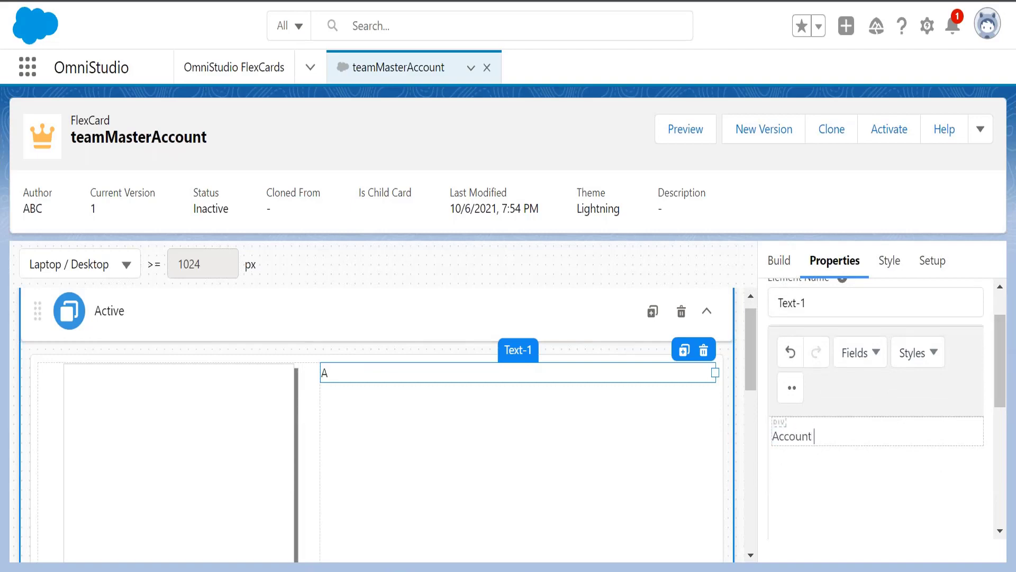
text( Name)
Format the "Account Name" text as bold with a font size of 14pt.
drag(847, 436, 776, 435)
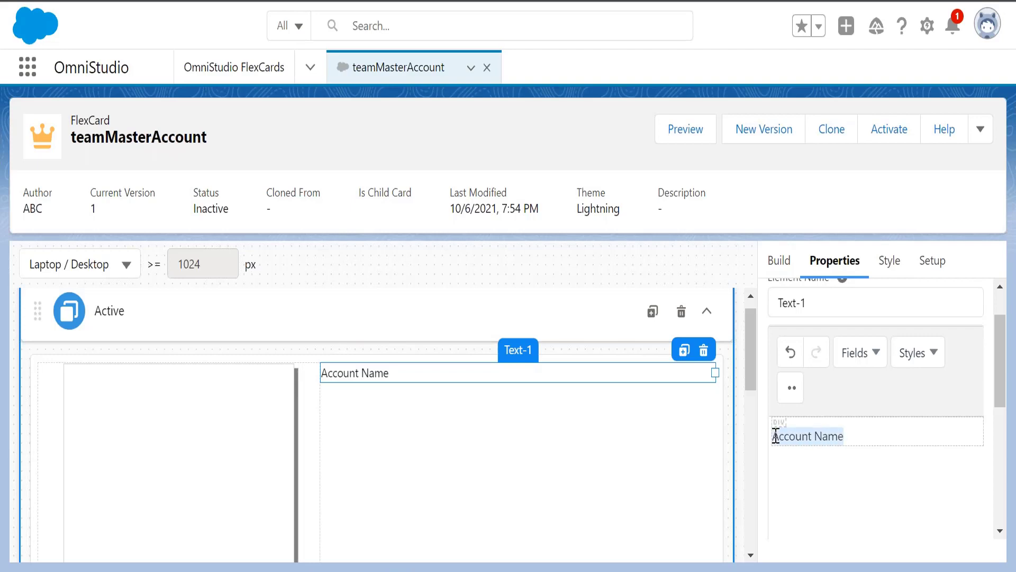
click(792, 388)
click(797, 488)
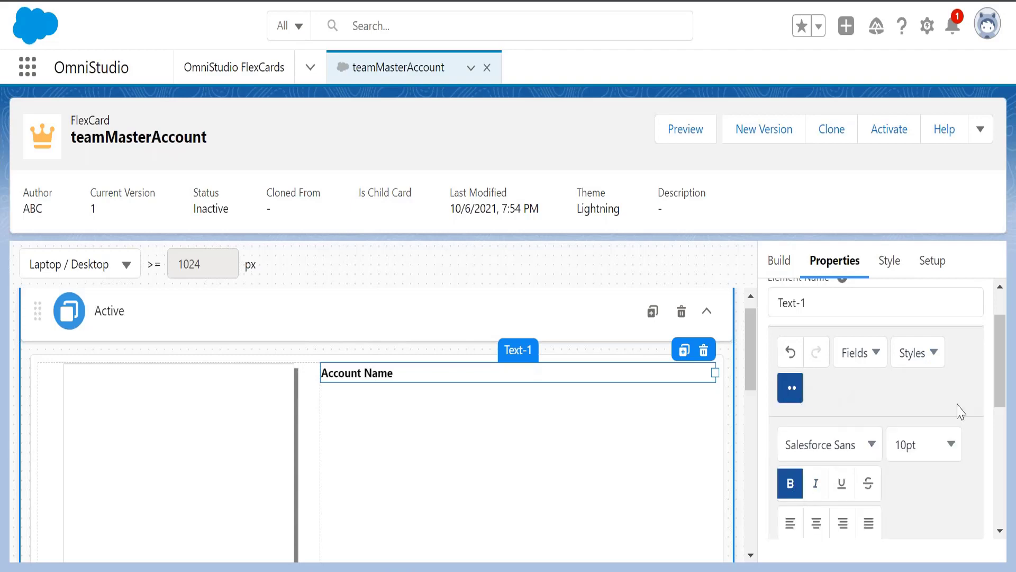
drag(1001, 392, 1004, 438)
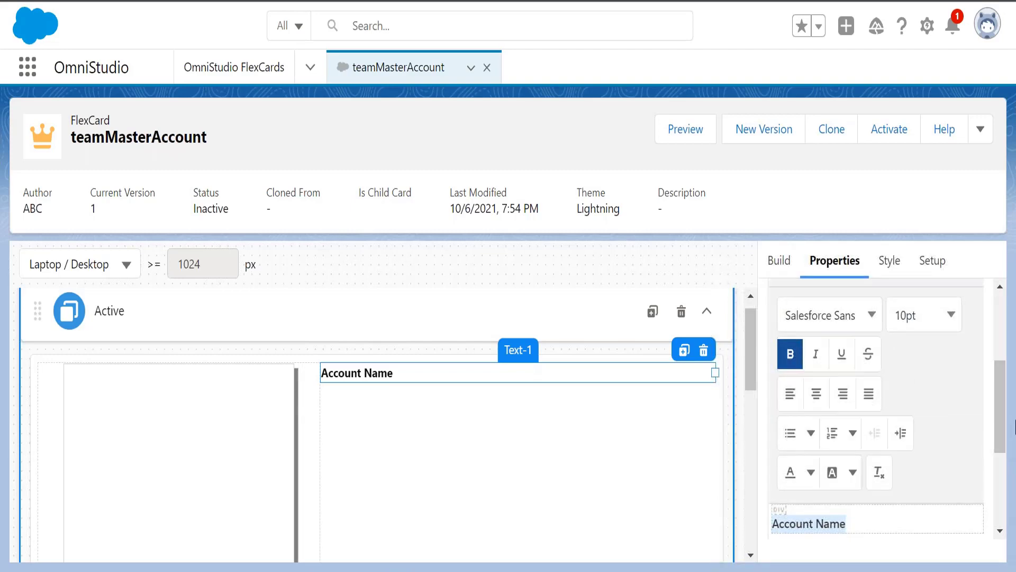
click(951, 316)
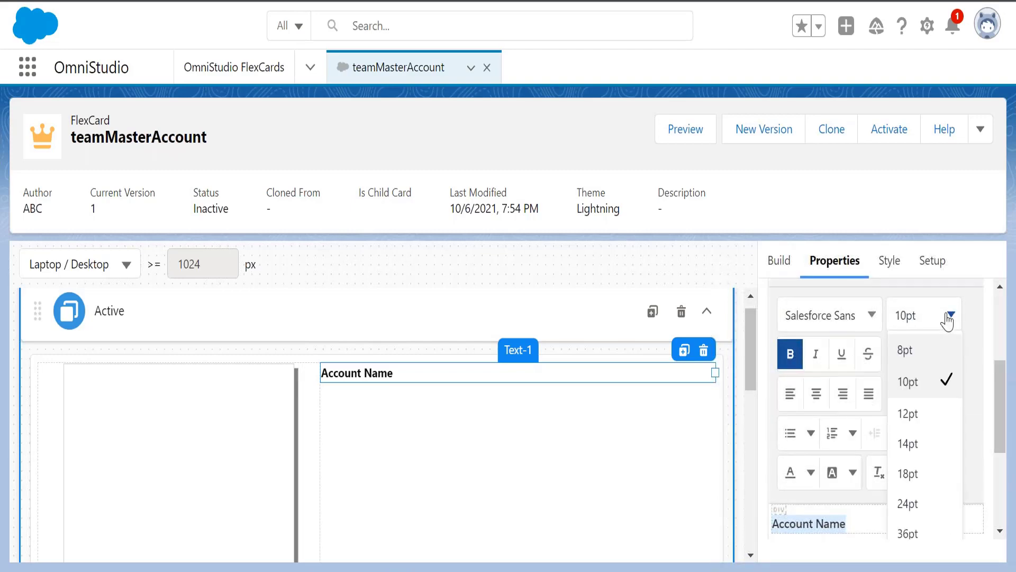
click(930, 445)
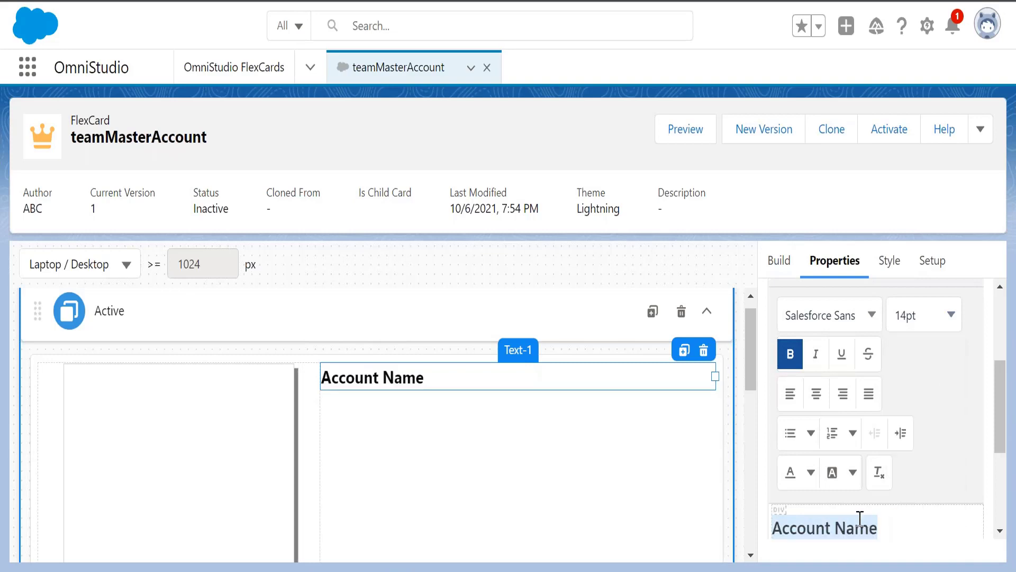
Insert the AccountName field on a new line below the "Account Name" text.
drag(999, 422, 1004, 449)
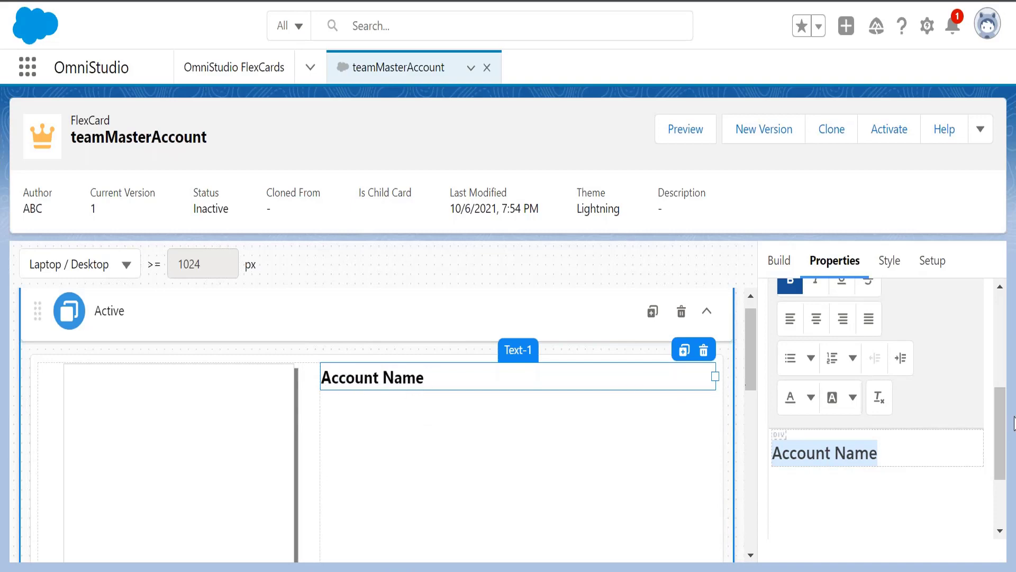
click(883, 453)
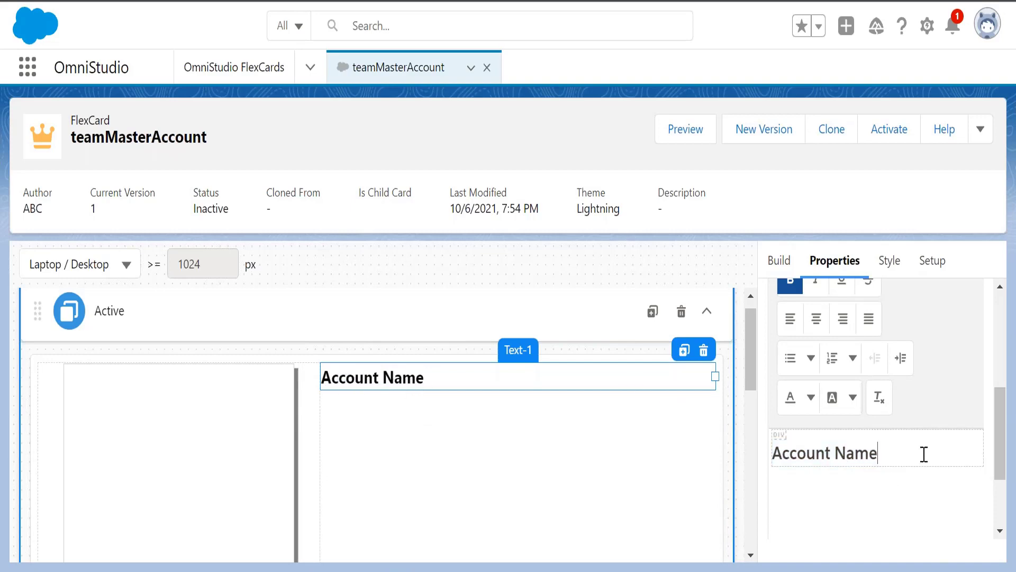
drag(909, 461, 776, 451)
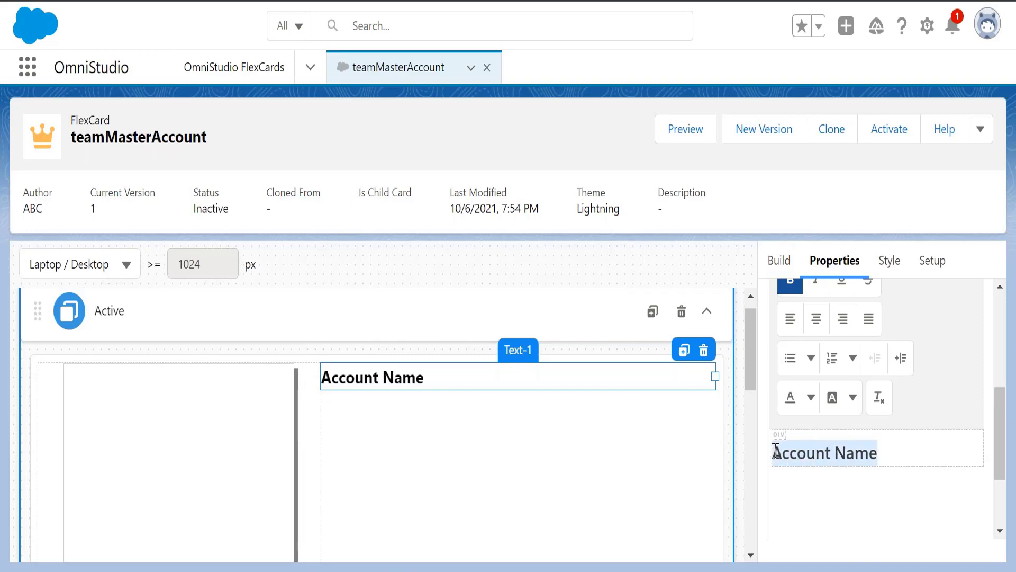
click(899, 447)
key(Return)
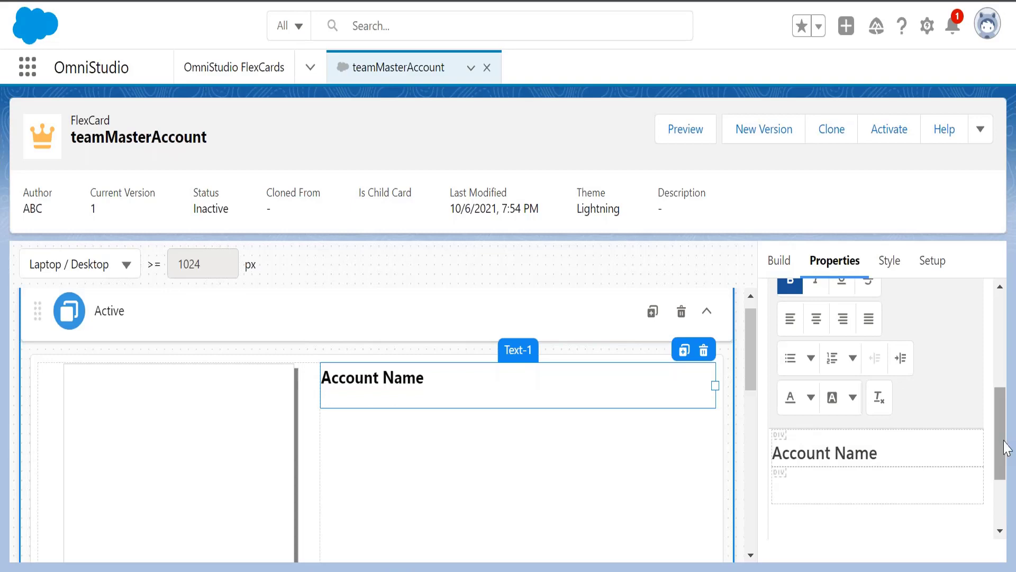
drag(1007, 448, 1004, 390)
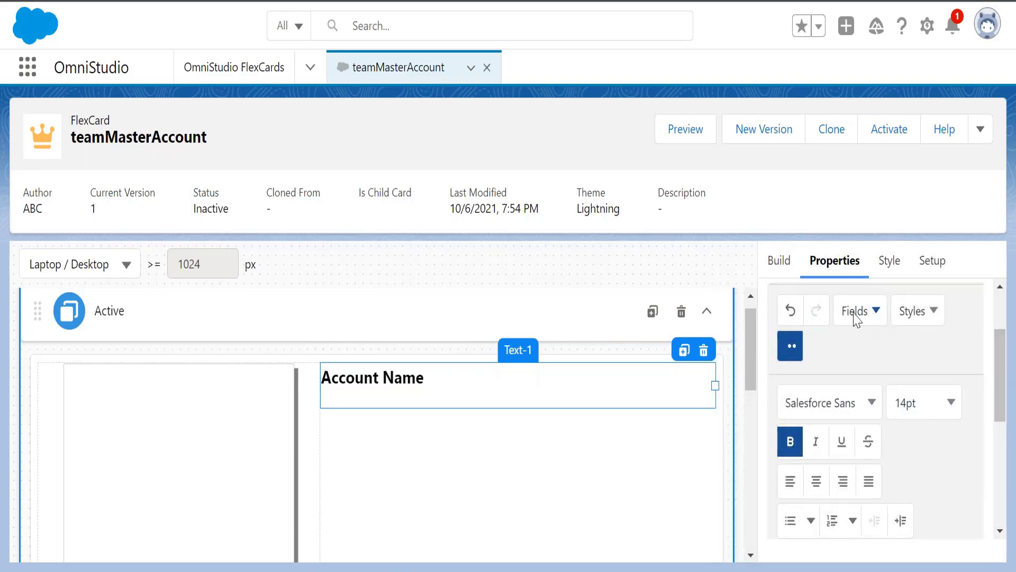
click(872, 315)
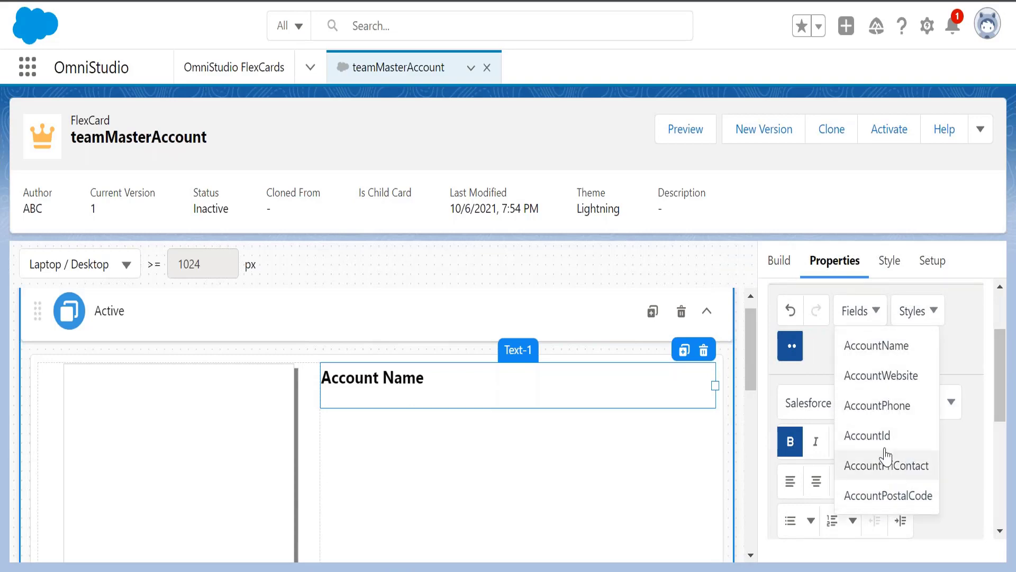
click(889, 347)
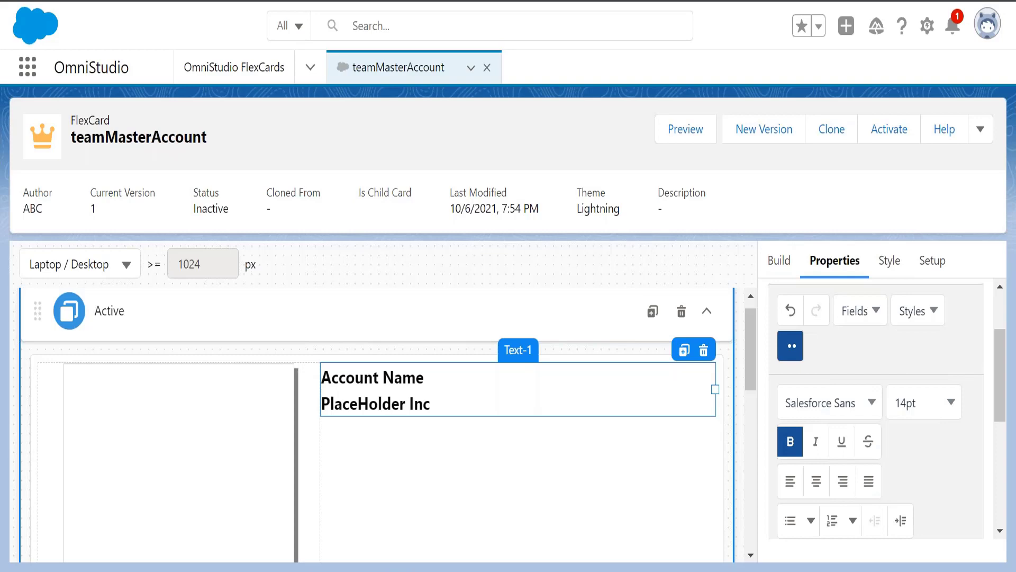
Give the {AccountName} merge field a red font colour and a light green background colour.
drag(1008, 381, 1009, 451)
drag(885, 460, 774, 462)
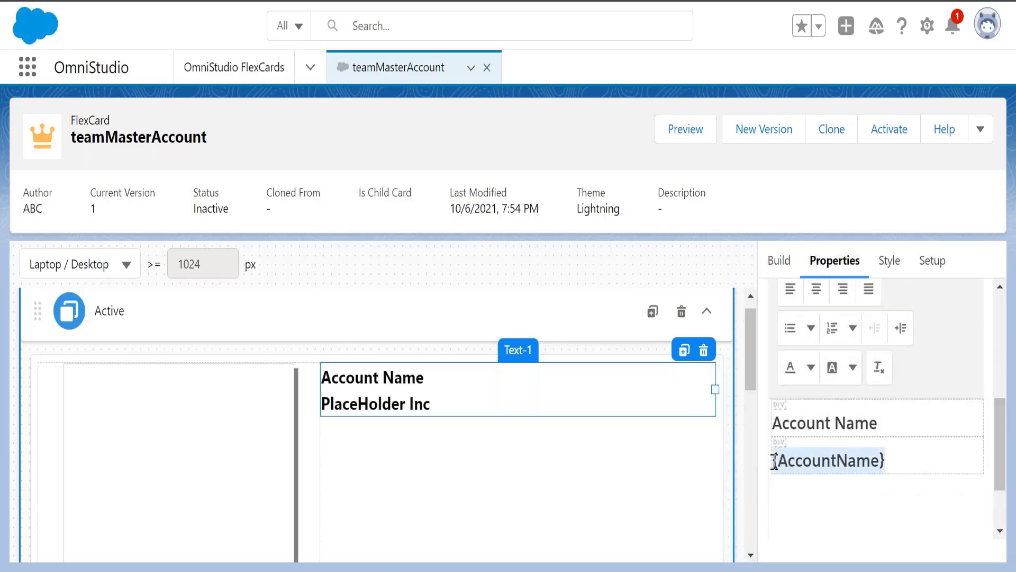
click(813, 370)
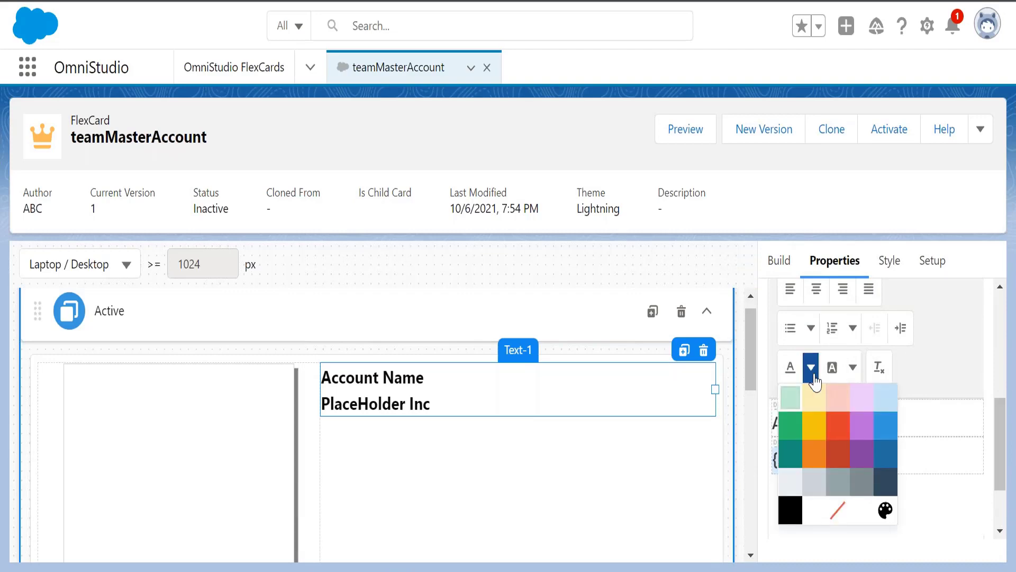
click(838, 421)
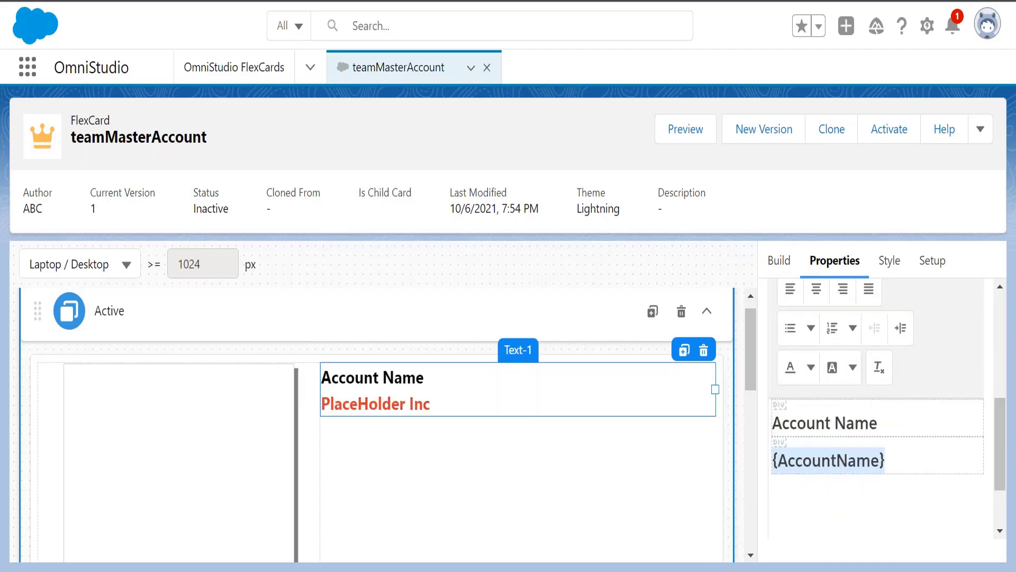
click(853, 369)
click(836, 415)
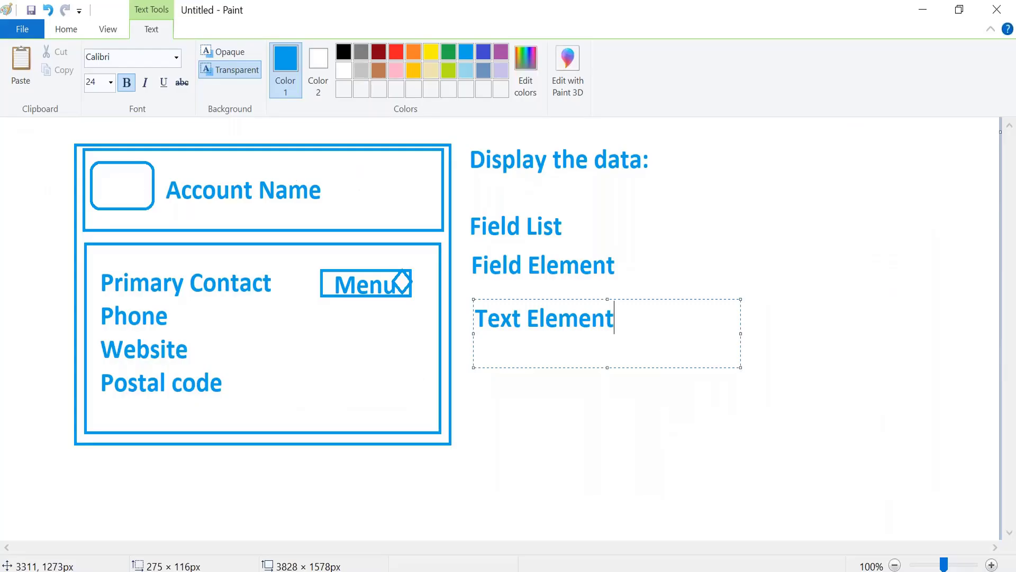
Switch to the Paint mockup, commit the "Text Element" line and draw an empty text box of about 420 × 284 px around the three options.
click(551, 406)
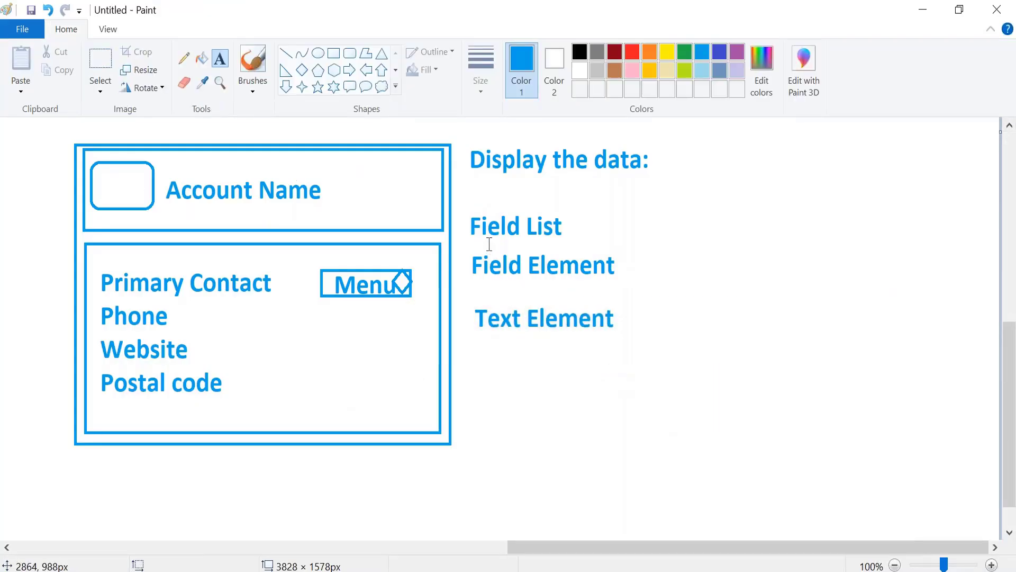
drag(463, 199, 732, 361)
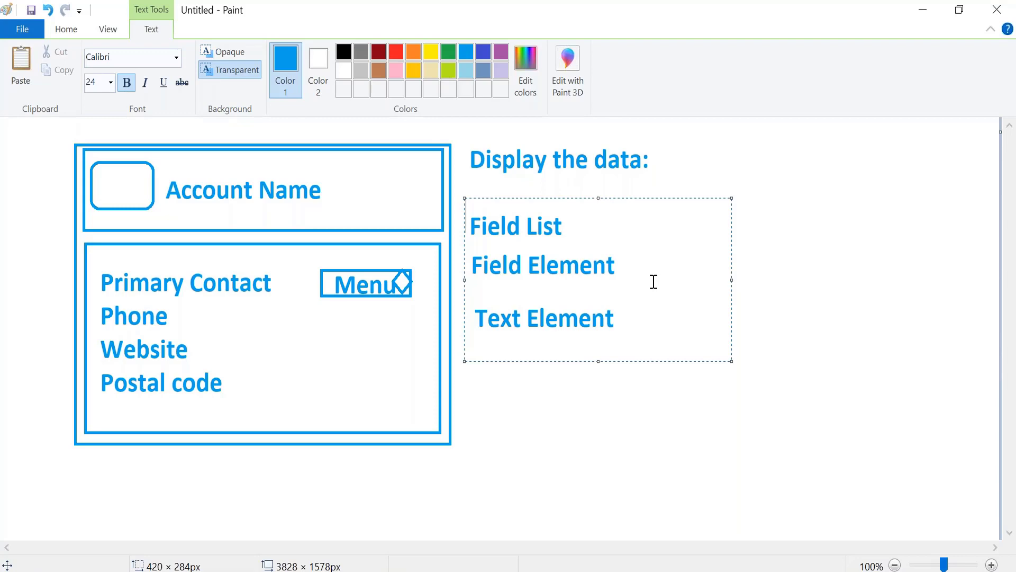
Switch back to the teamMasterAccount FlexCard and delete the Text element from the Active state.
key(alt+Tab)
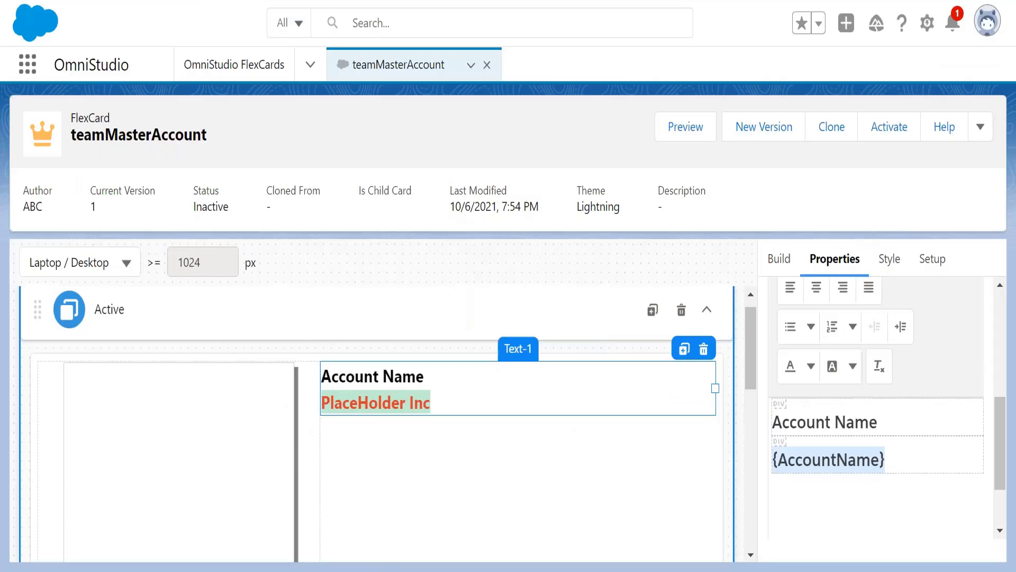
key(alt+Tab)
key(alt+Tab)
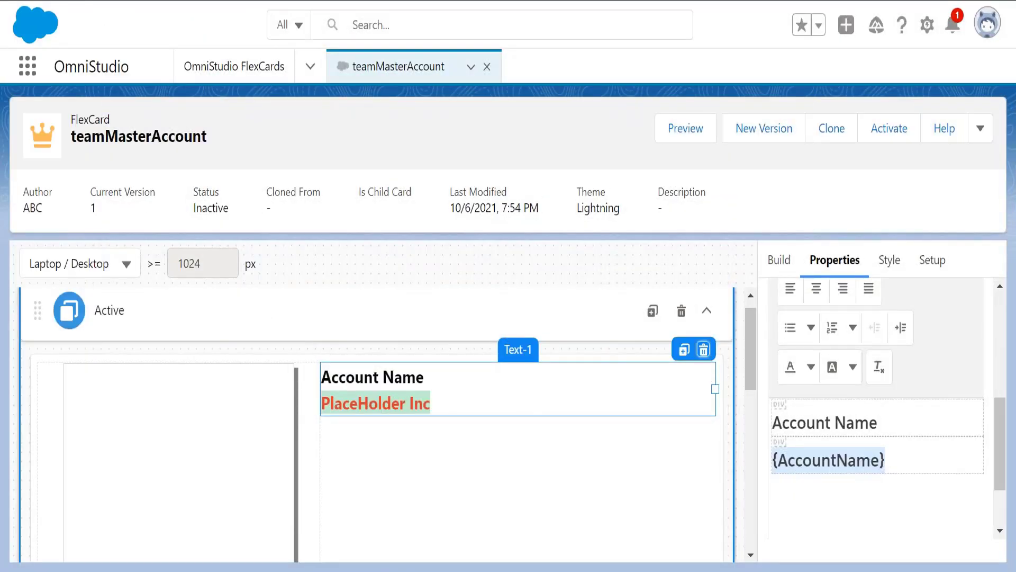
click(704, 350)
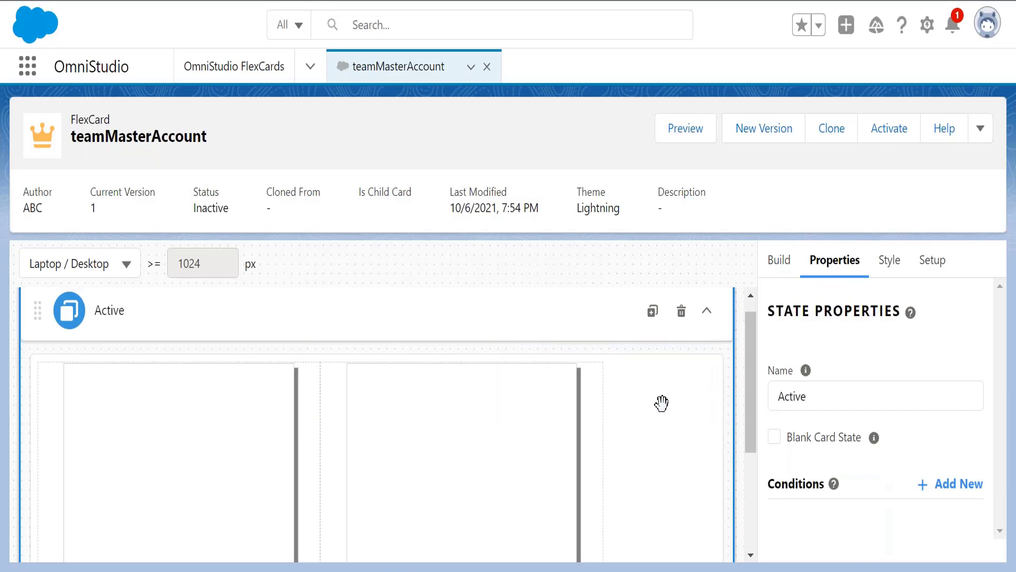
drag(750, 348, 755, 384)
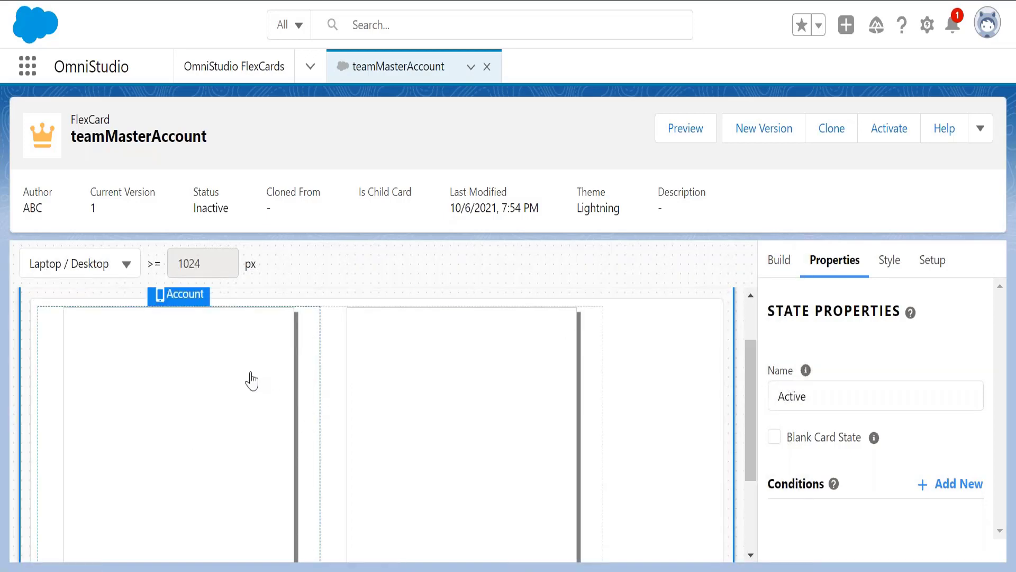
Switch to the Paint mockup and draw a red rectangle of about 712 × 534 px over the outer border of the card.
key(alt+Tab)
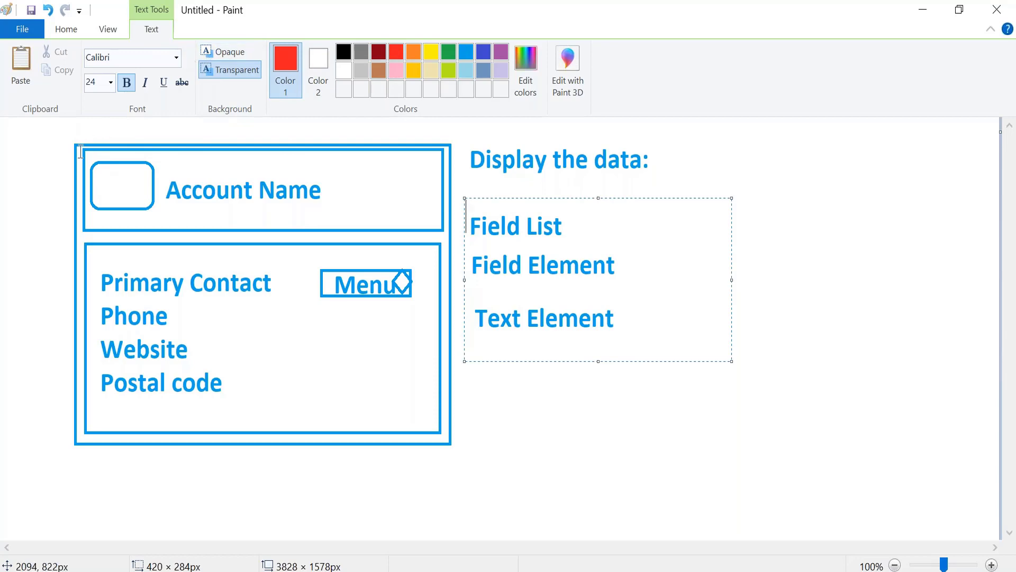
click(30, 159)
click(334, 52)
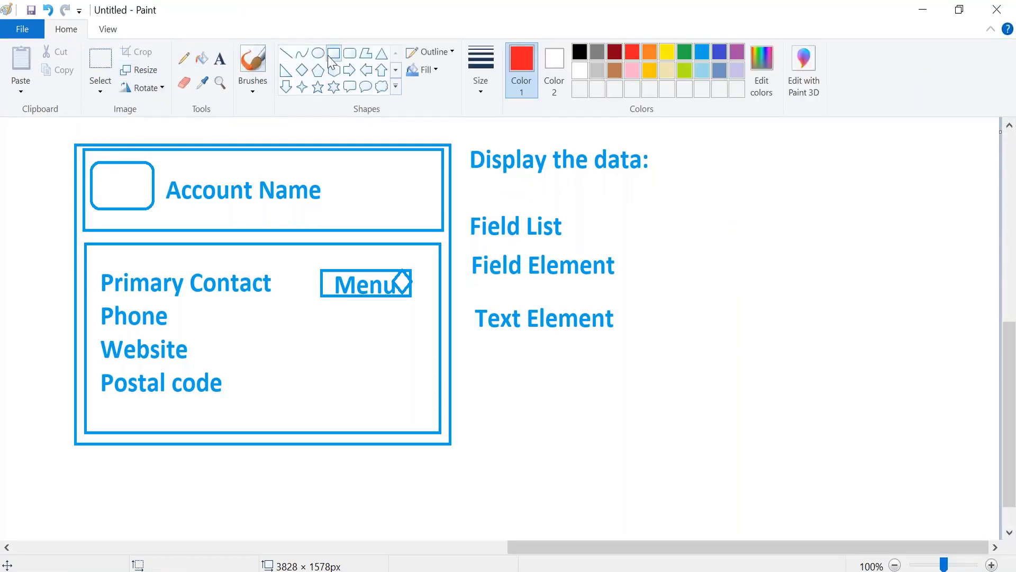
drag(77, 148, 451, 445)
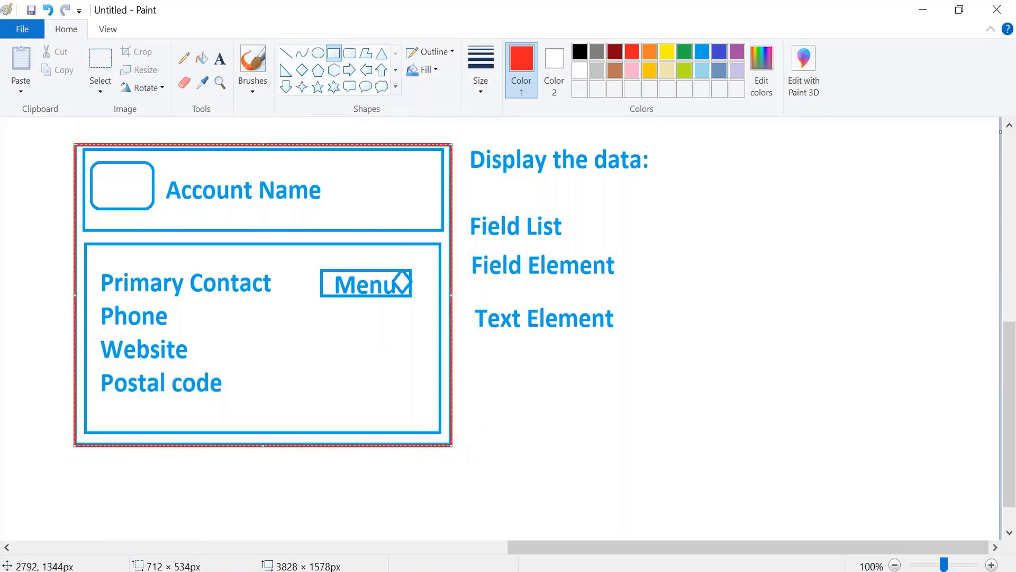
click(520, 447)
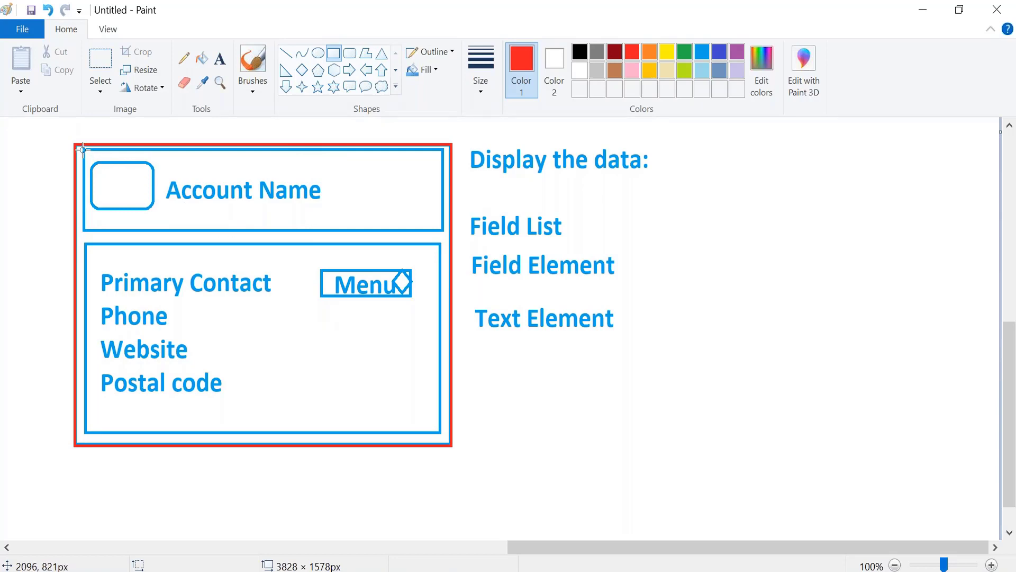
Outline the Account Name header section with a red rectangle of about 681 × 144 px, and the contact details section with another.
drag(82, 149, 443, 231)
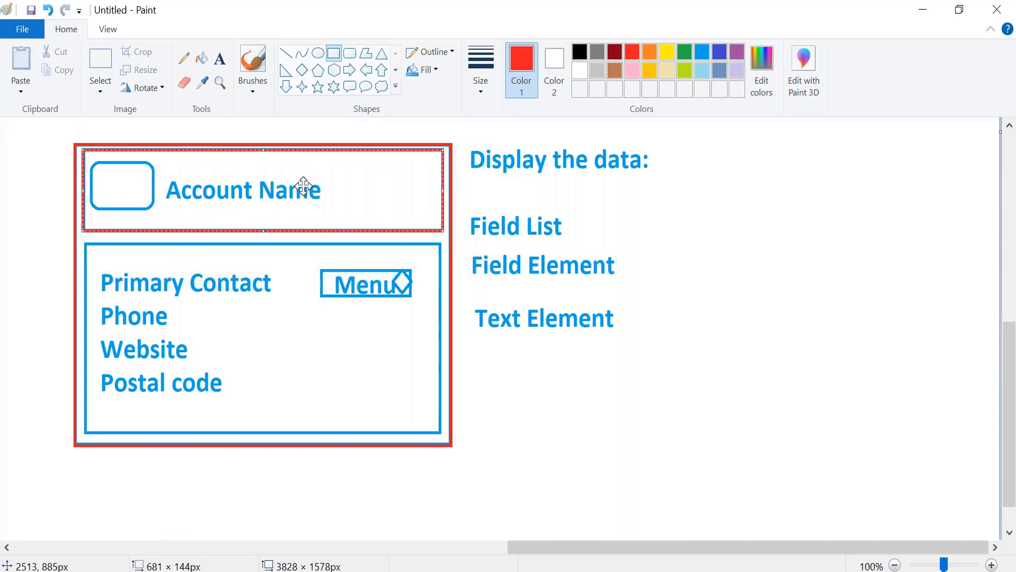
click(113, 128)
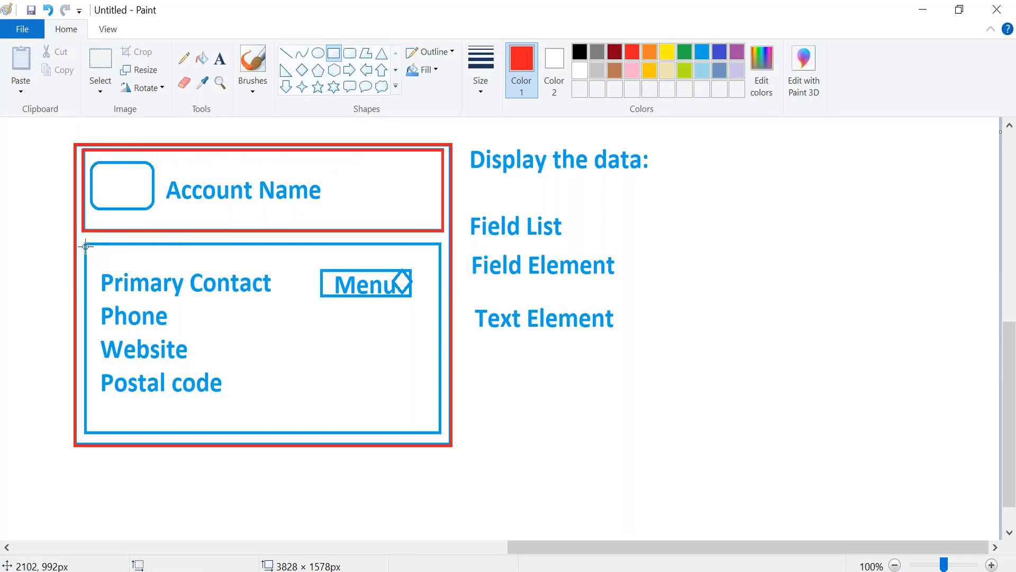
drag(85, 245, 441, 432)
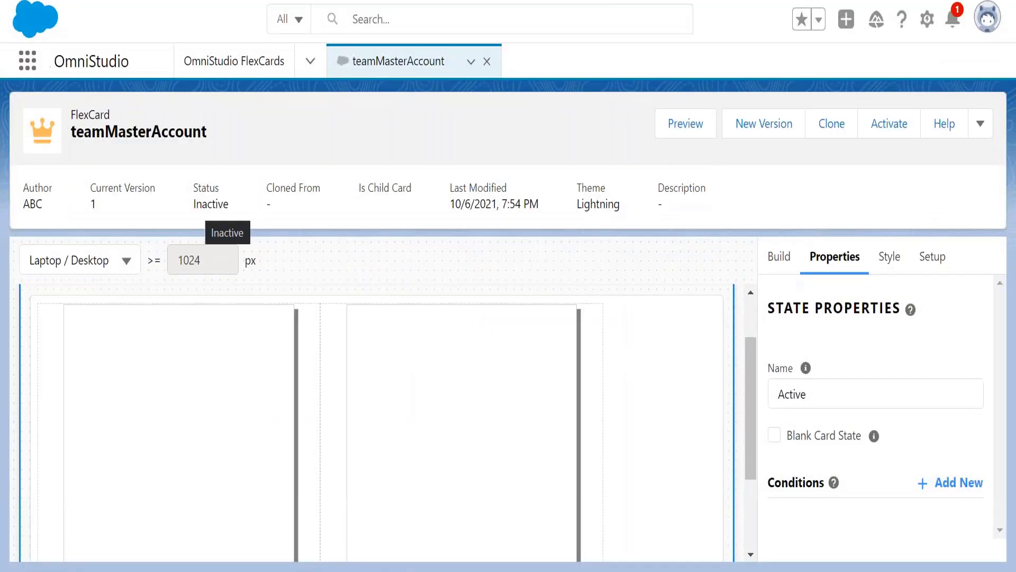
Add a Block element to the Active state and nest it inside the first card's Account block.
click(787, 261)
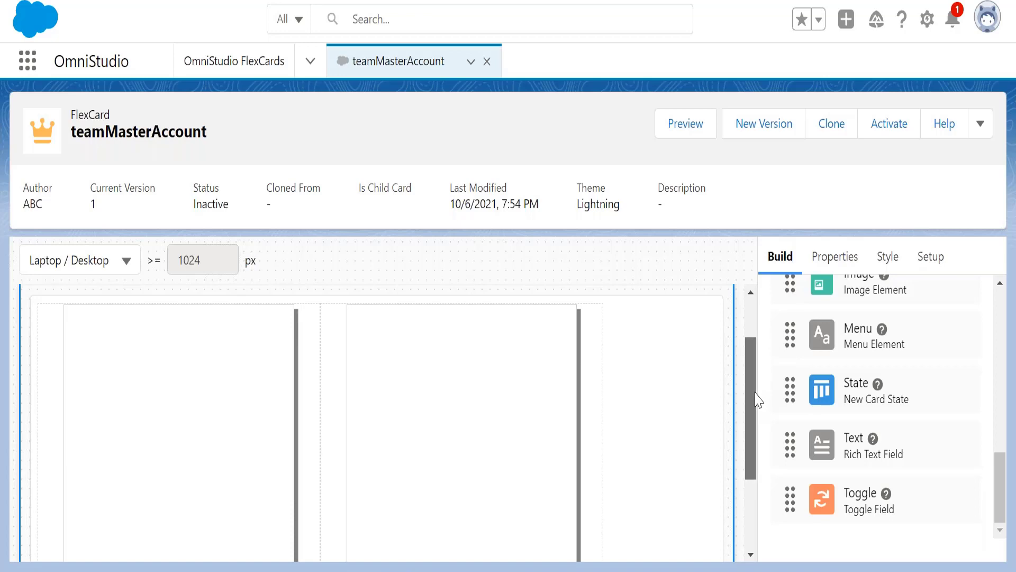
drag(756, 402, 760, 358)
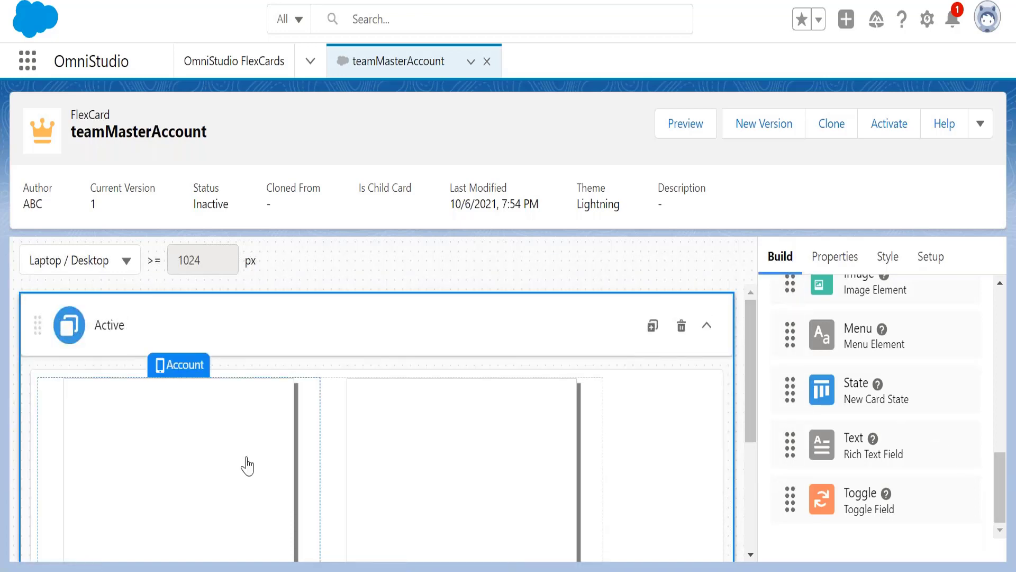
click(220, 453)
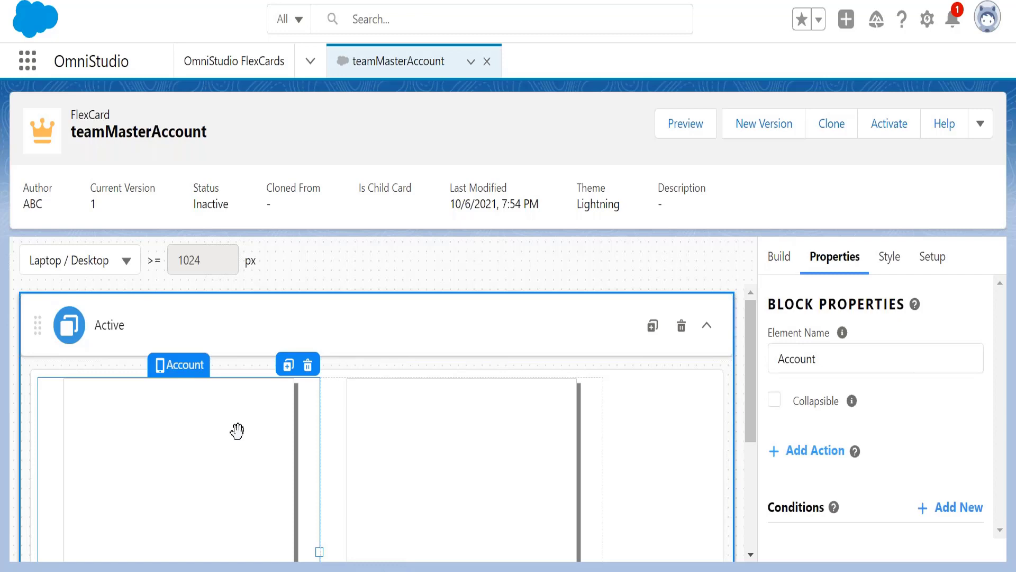
click(782, 258)
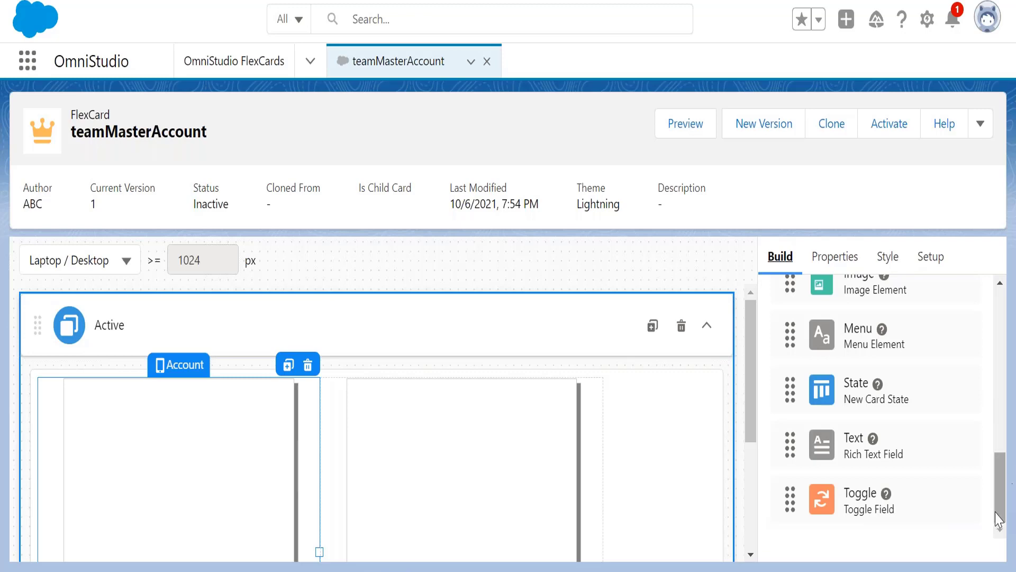
drag(1004, 495, 995, 358)
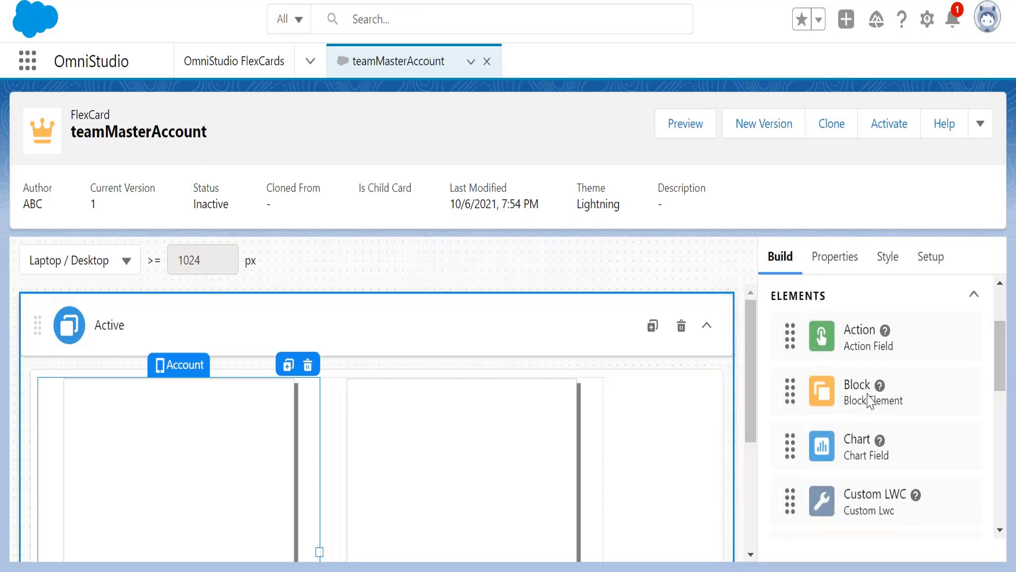
drag(855, 391, 155, 445)
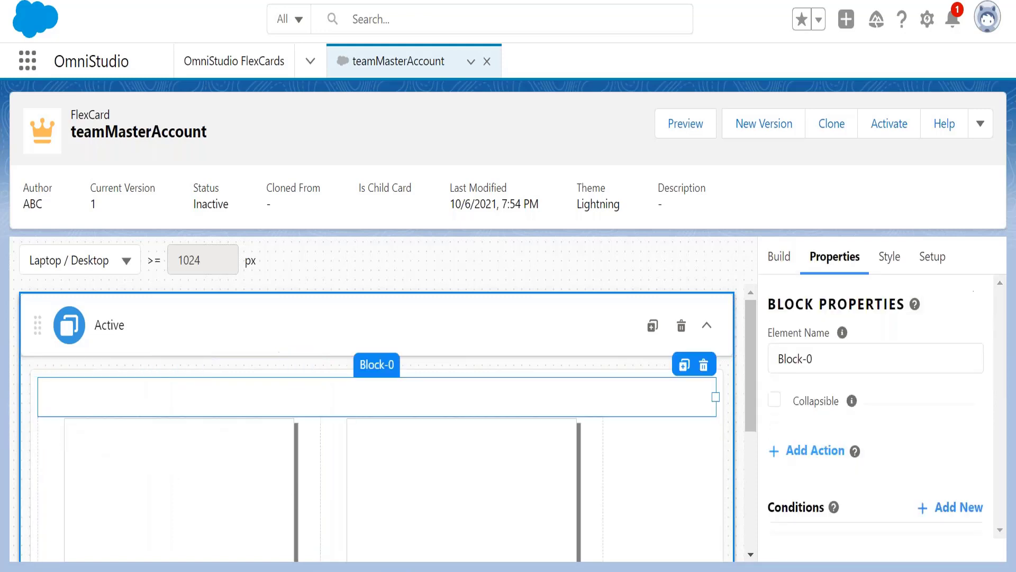
drag(295, 395, 210, 443)
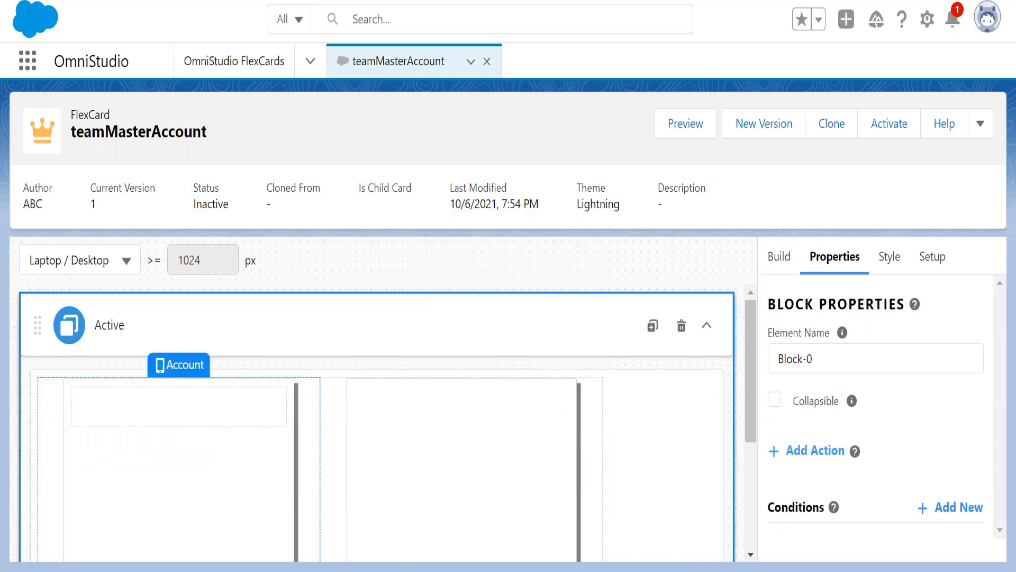
click(212, 407)
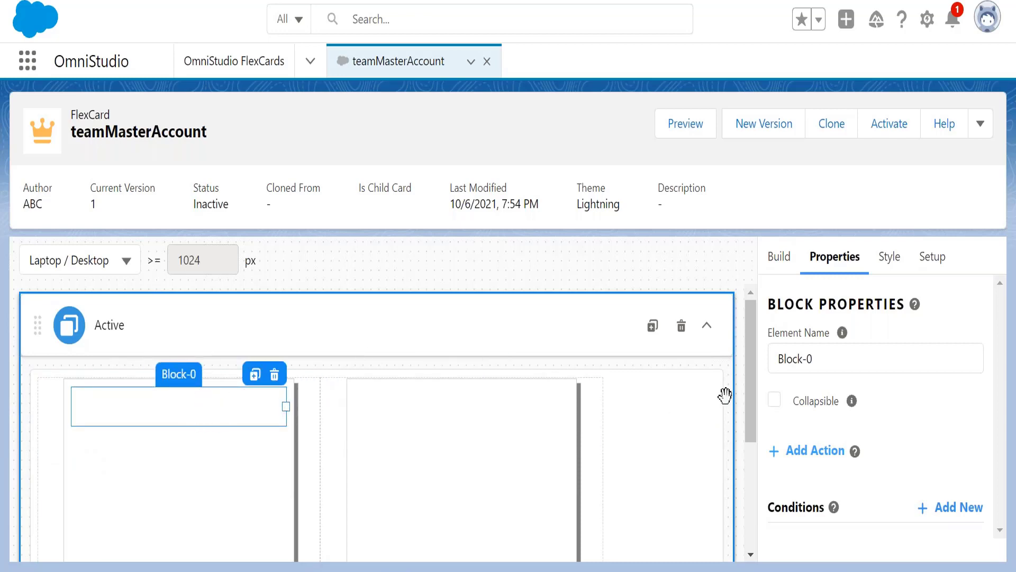
Rename the nested block as Icon Header.
drag(756, 373, 749, 405)
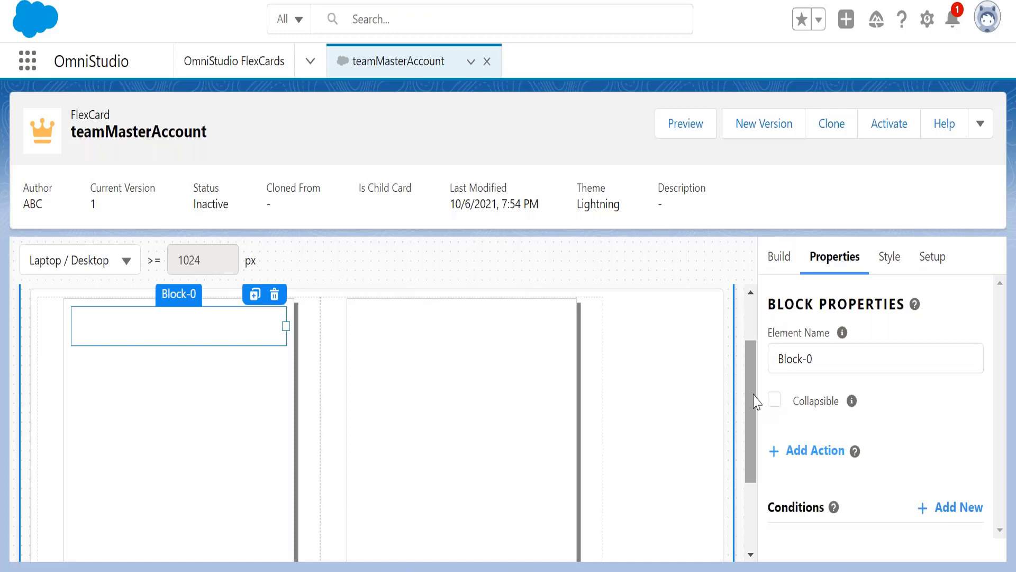
scroll(754, 401, up, 2)
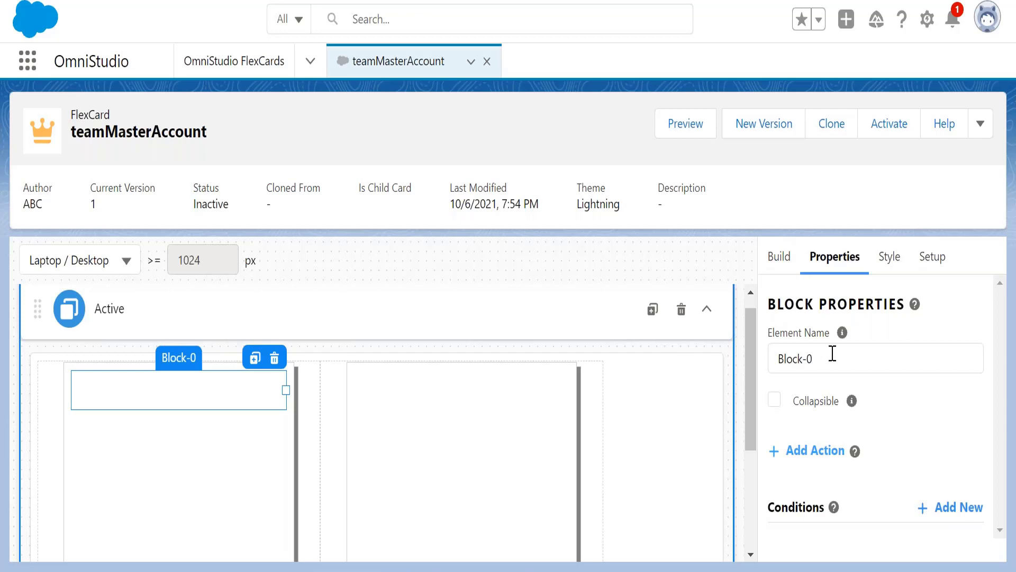
drag(833, 356, 769, 362)
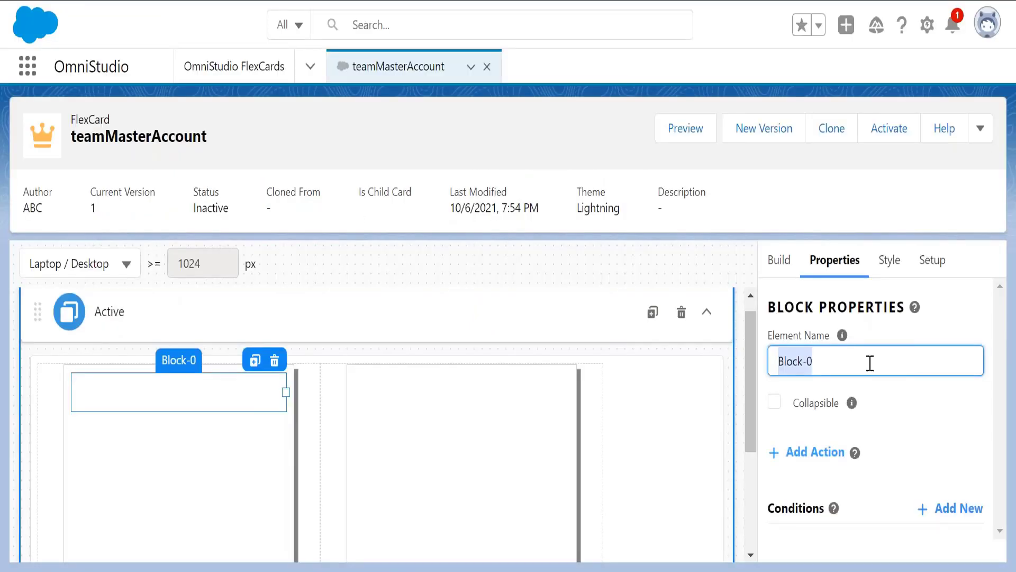
text(Ico)
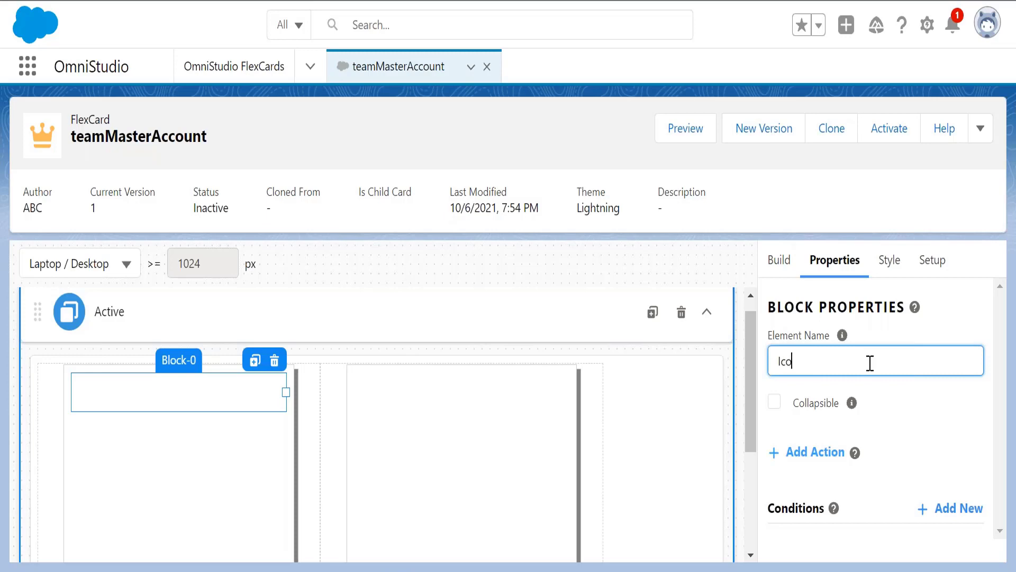
text(n HEader===)
key(BackSpace)
key(BackSpace)
key(BackSpace)
key(BackSpace)
key(BackSpace)
key(BackSpace)
key(BackSpace)
key(BackSpace)
text(eader)
click(665, 379)
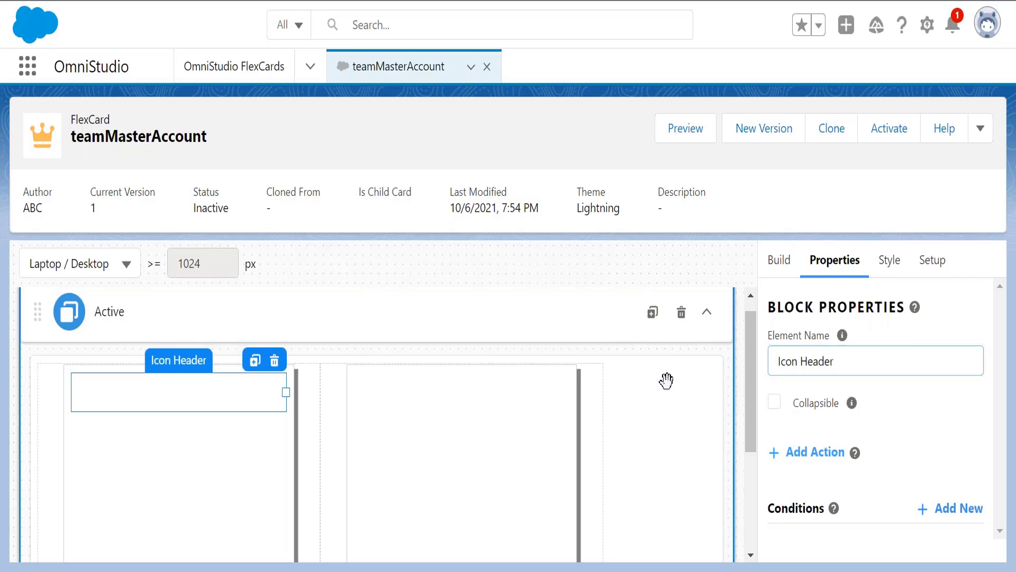
Add a second Block element inside the Account block, below Icon Header, and examine the parent prefix in its element name.
click(174, 387)
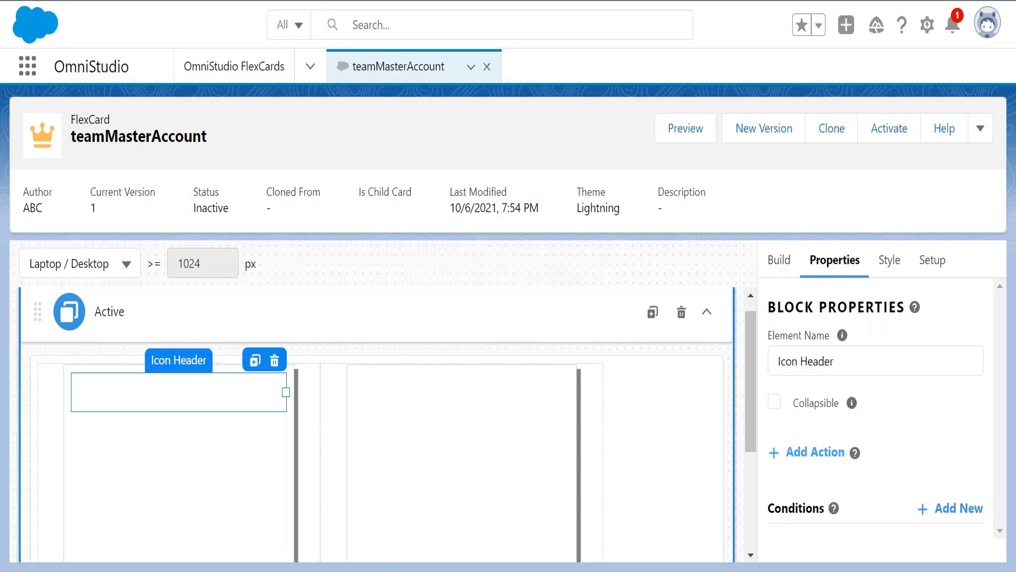
click(780, 261)
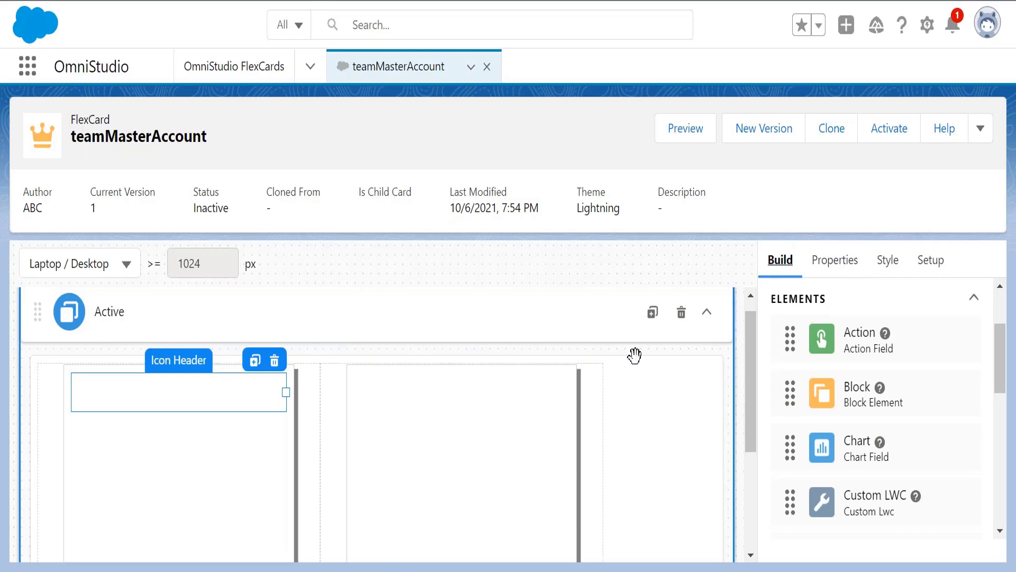
mouse_move(851, 404)
mouse_down()
mouse_move(551, 454)
mouse_move(235, 474)
mouse_move(196, 413)
mouse_up()
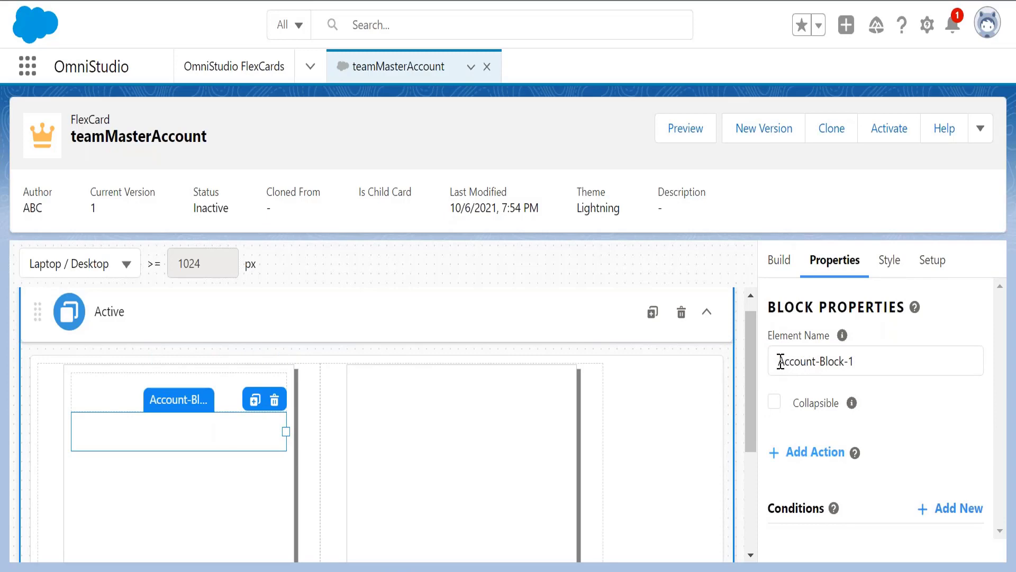
drag(781, 362, 818, 360)
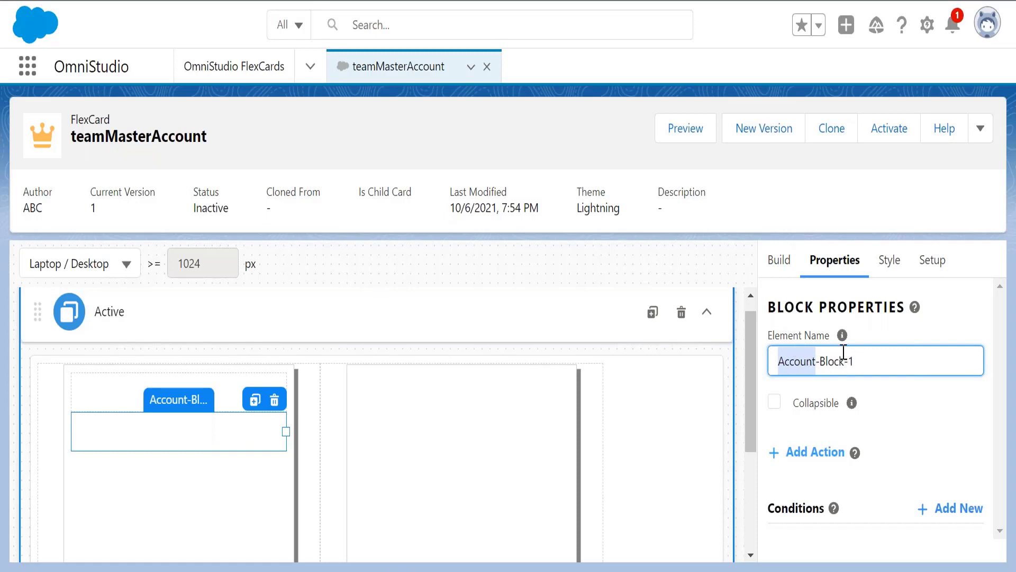
click(170, 431)
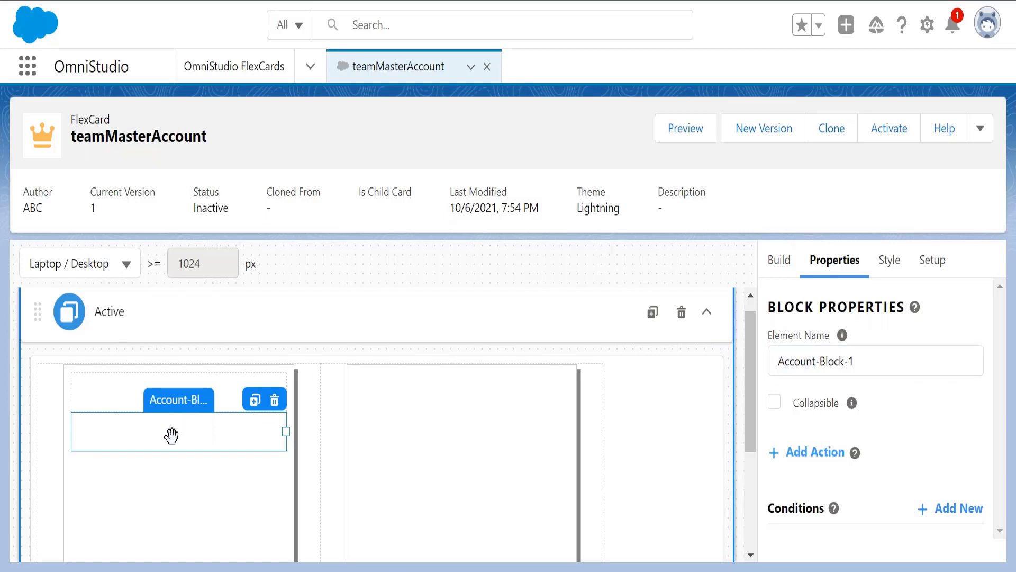
Add an Action element inside the second block and examine how its element name reflects the nesting.
click(778, 260)
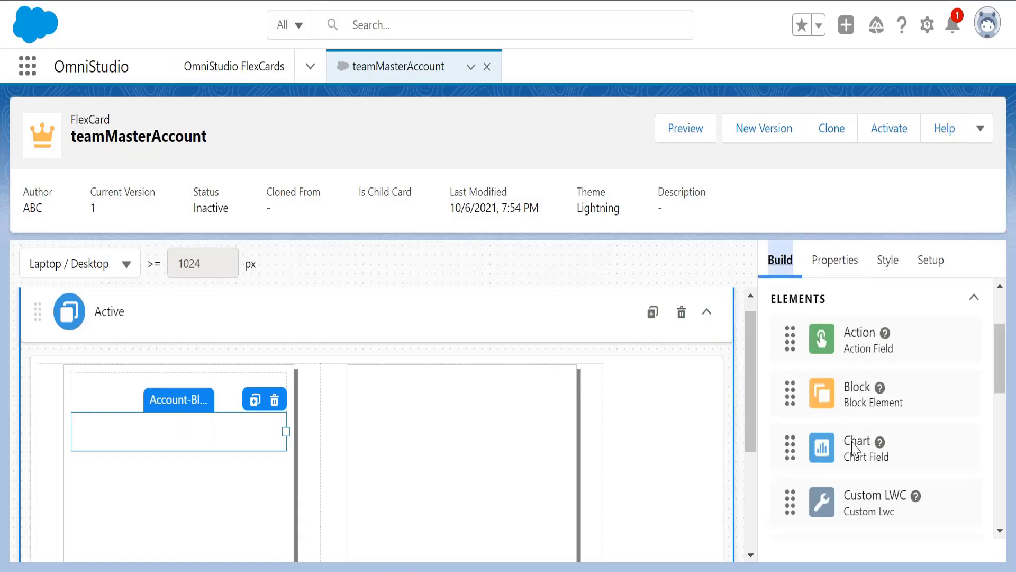
drag(870, 343, 209, 432)
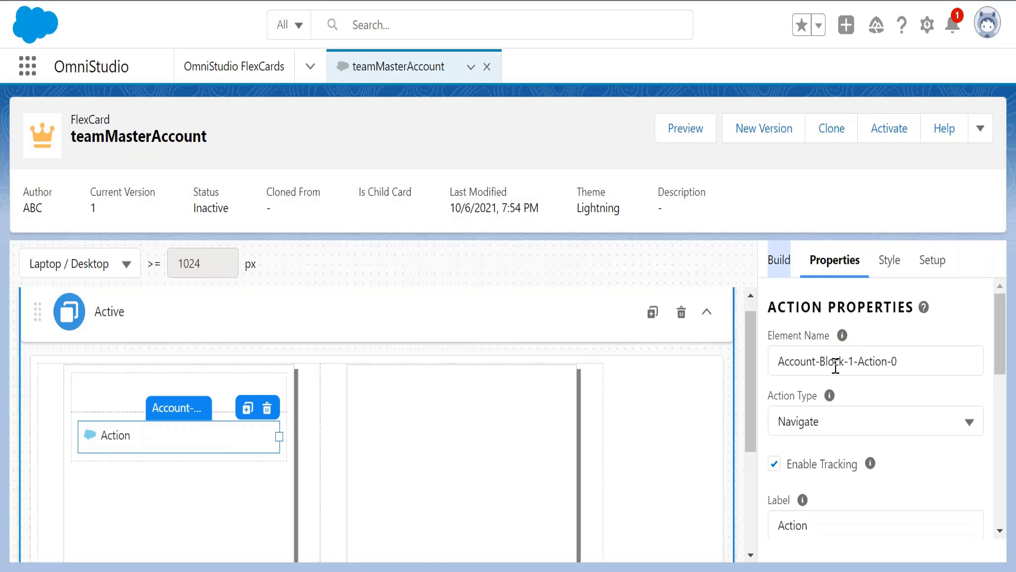
drag(778, 360, 817, 362)
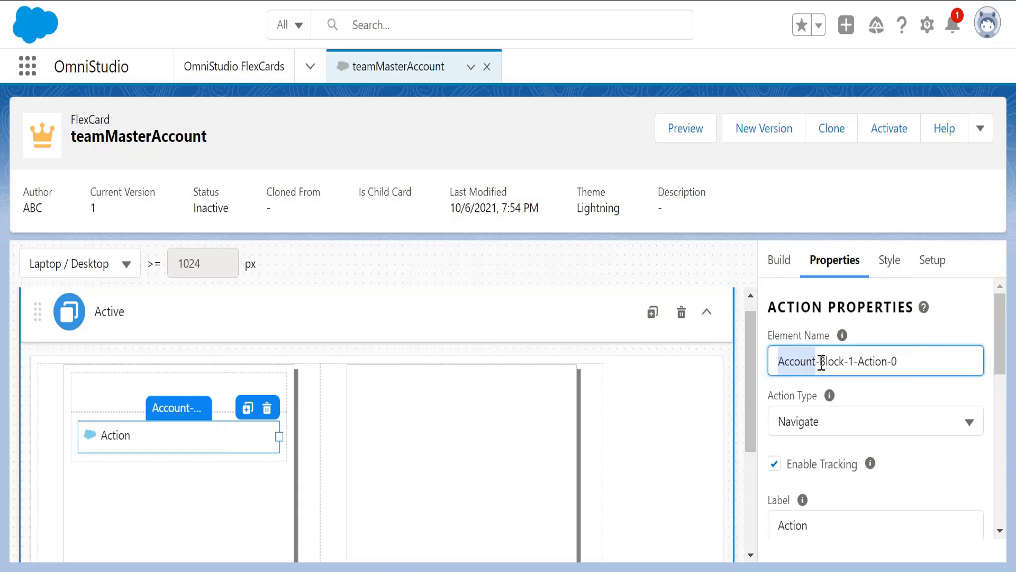
click(821, 362)
drag(821, 362, 898, 360)
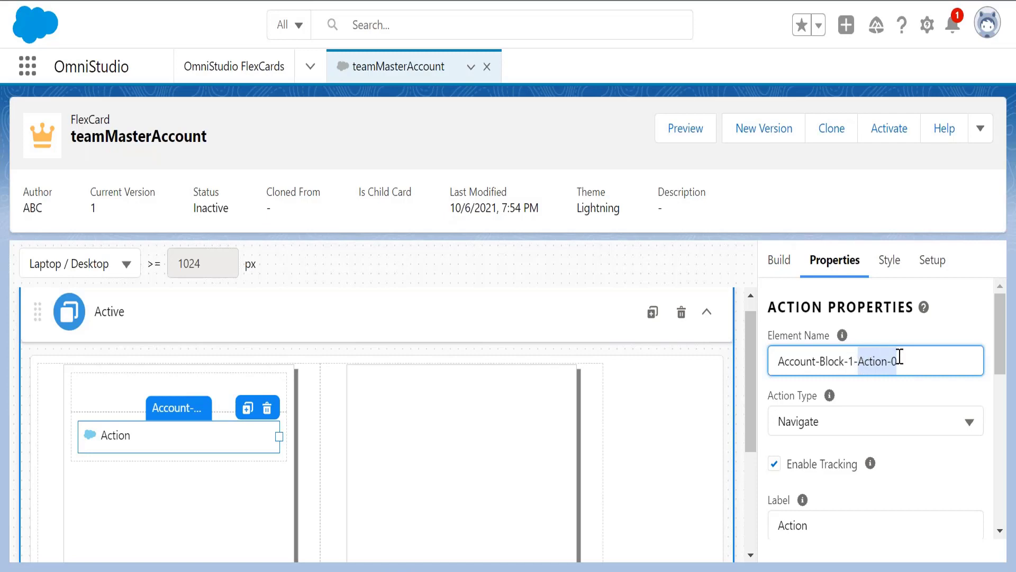
Delete the Action element and the second block, then select the Icon Header block.
click(268, 410)
click(255, 434)
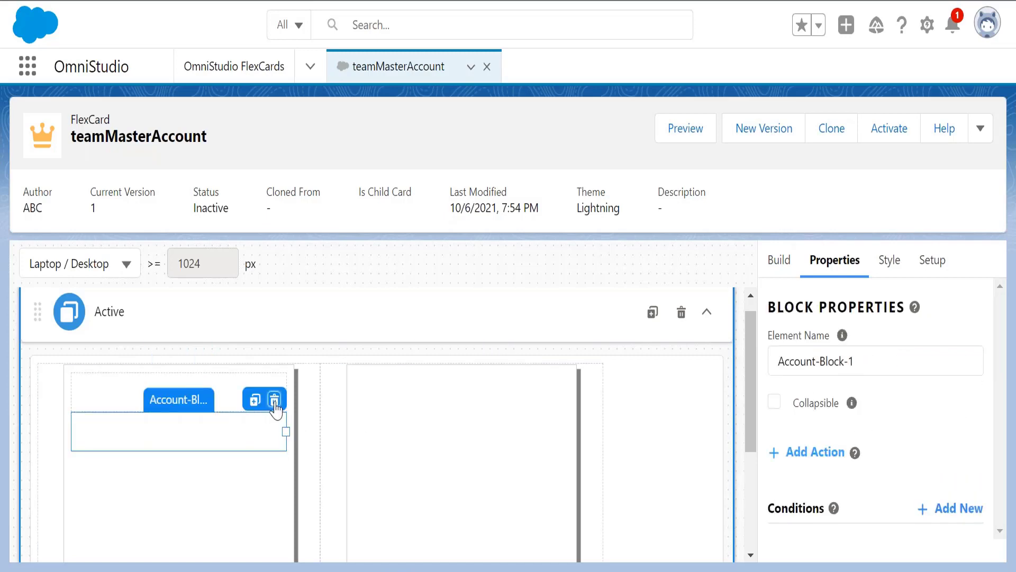
click(275, 404)
click(224, 379)
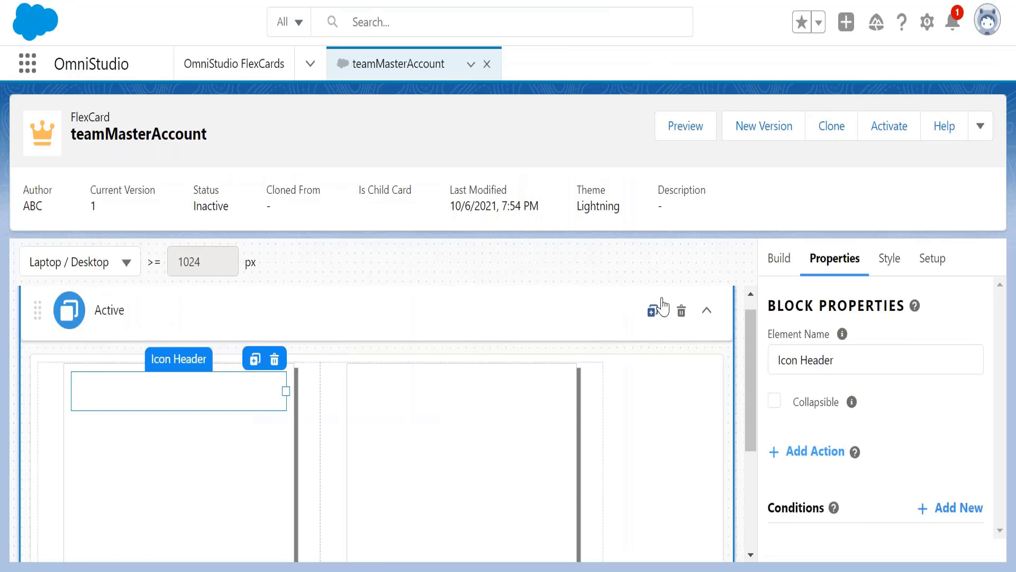
Switch to the Paint mockup and outline Account Name with a red rectangle of about 317 × 77 px, plus the three display options and Text Element.
click(779, 271)
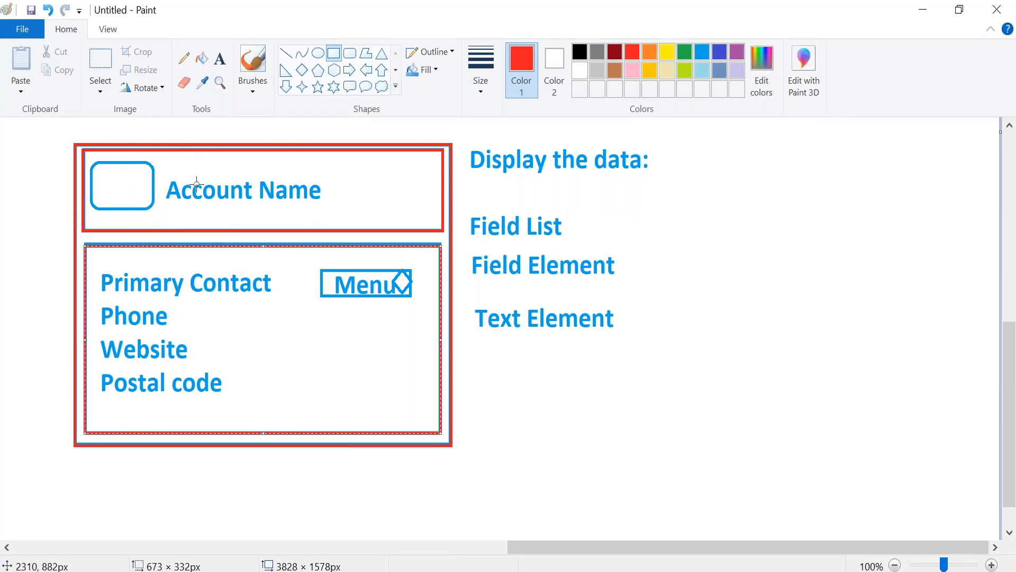
drag(163, 170, 331, 211)
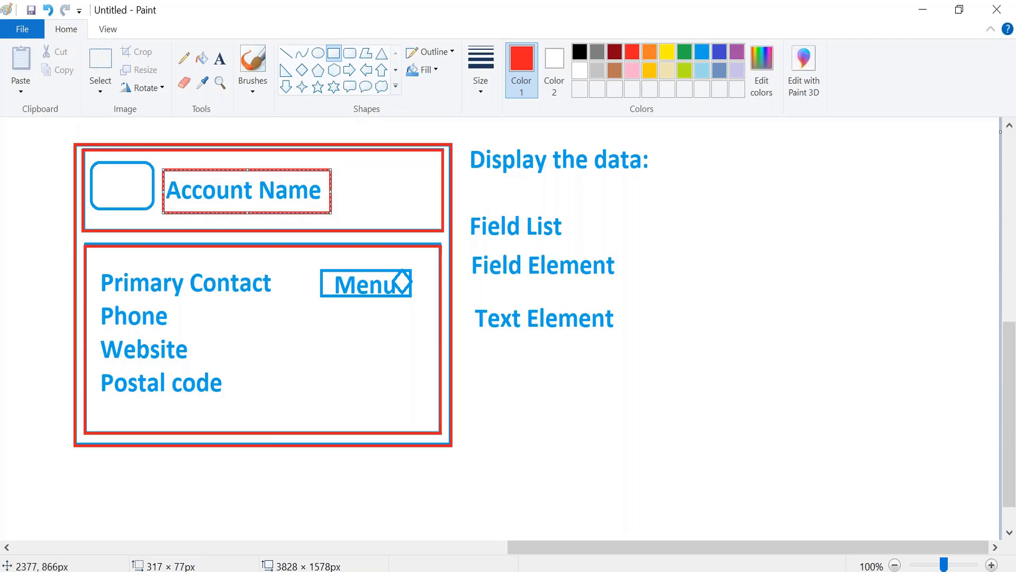
drag(460, 203, 675, 355)
click(703, 280)
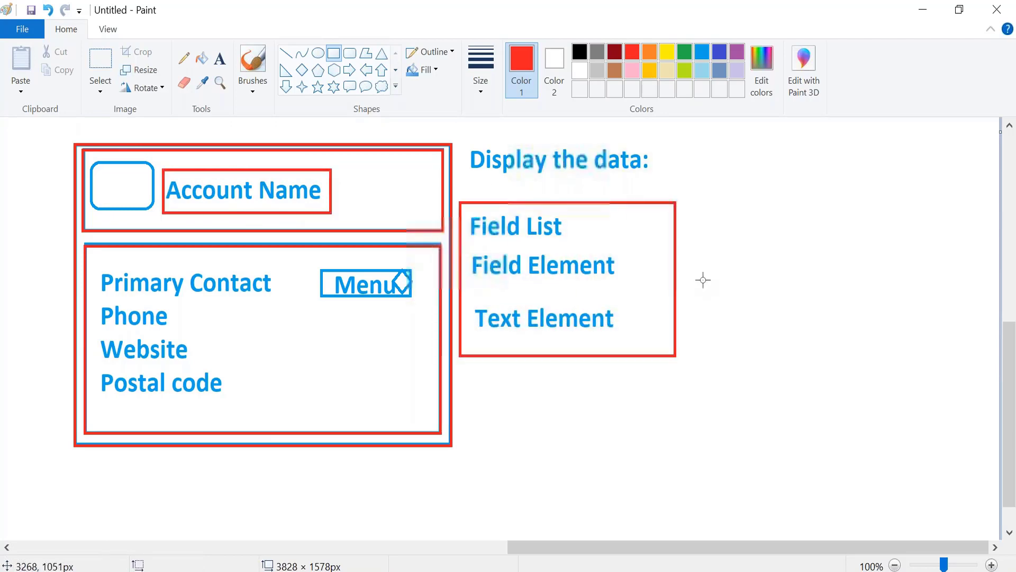
drag(461, 299, 621, 345)
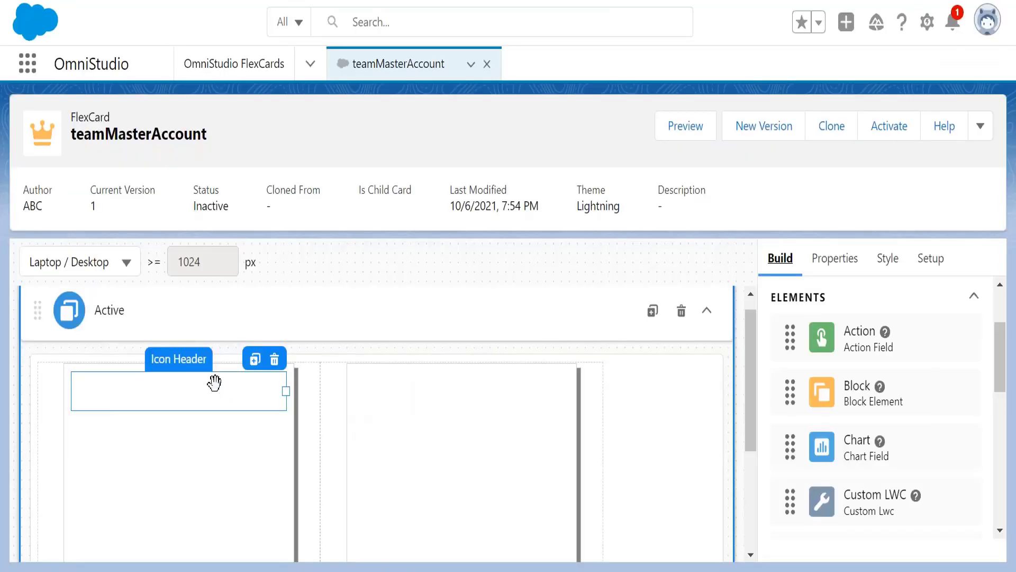
Switch back to the teamMasterAccount FlexCard and add an Icon element inside the Icon Header block.
click(210, 381)
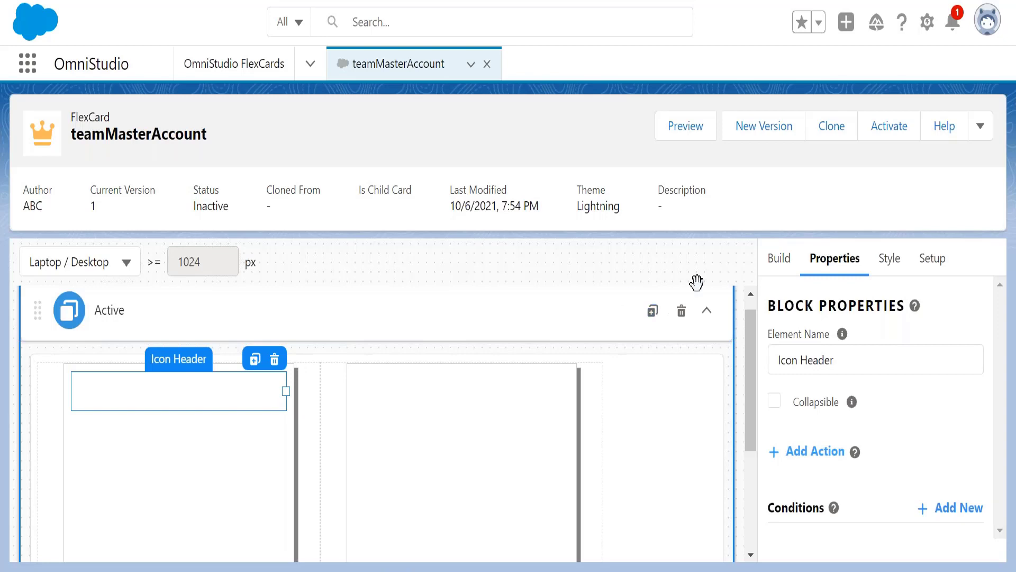
click(774, 272)
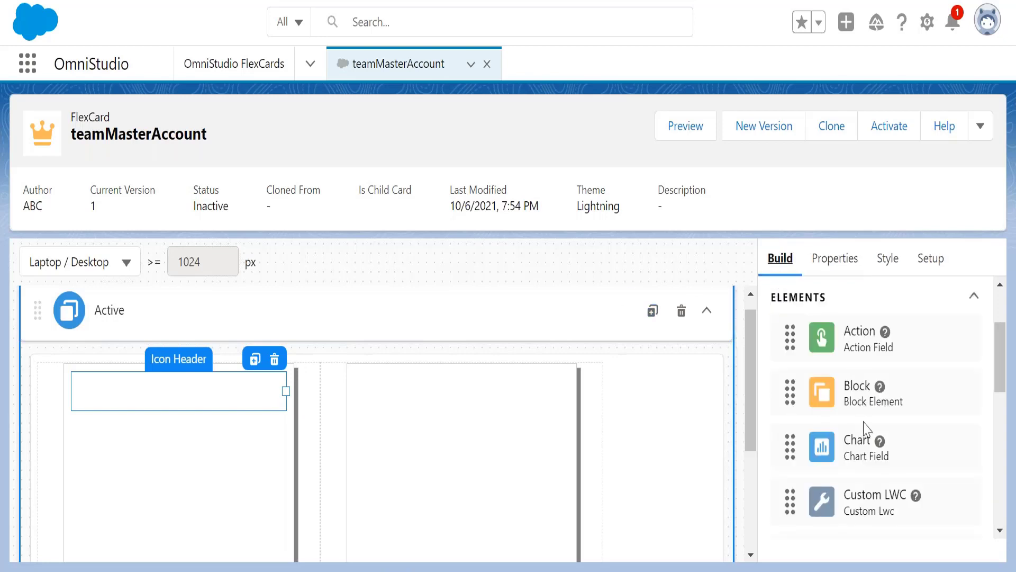
drag(1002, 355, 1005, 450)
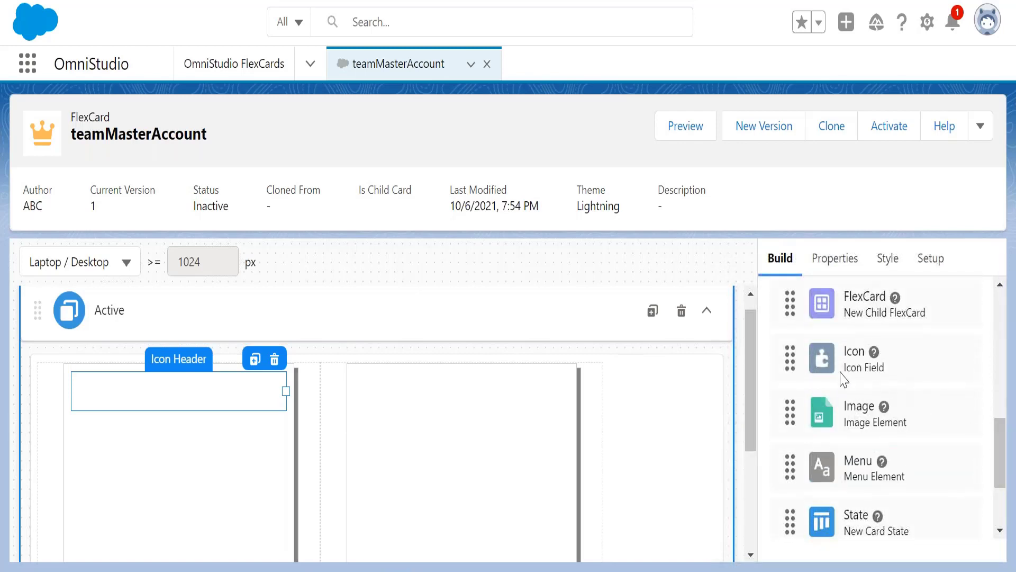
drag(862, 363, 234, 392)
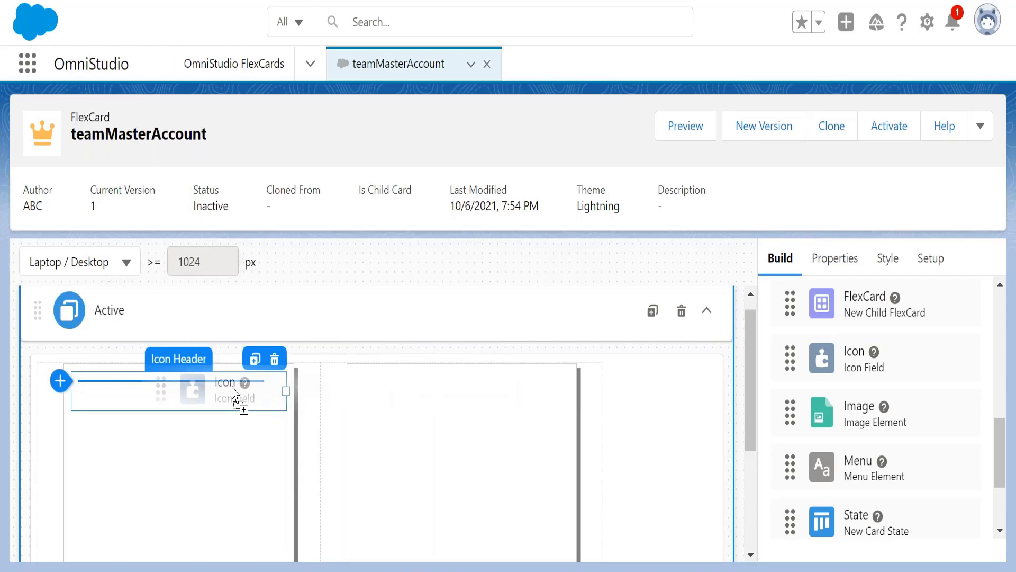
drag(234, 391, 233, 392)
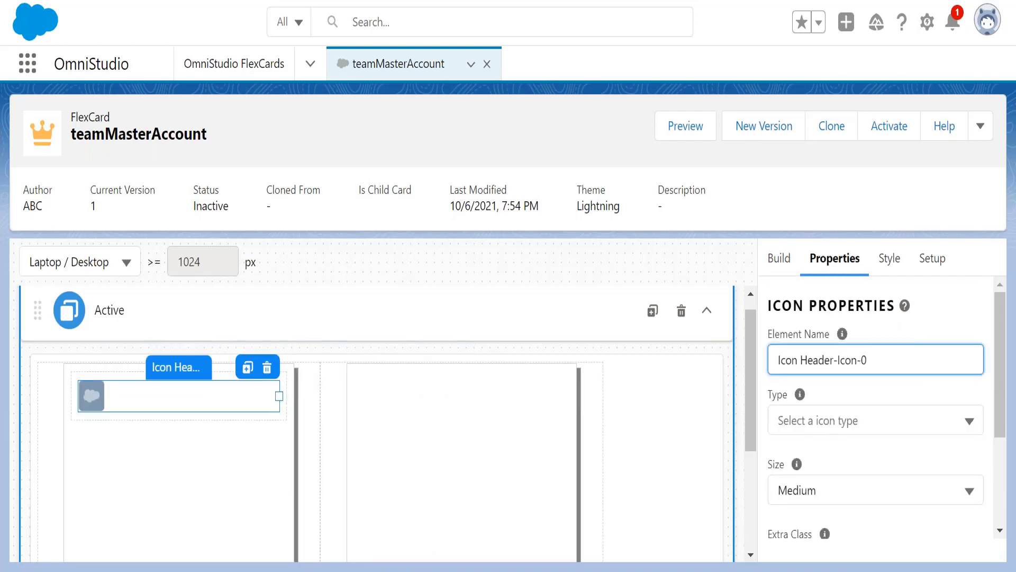
Add a Text element below the icon inside the Icon Header block.
click(132, 428)
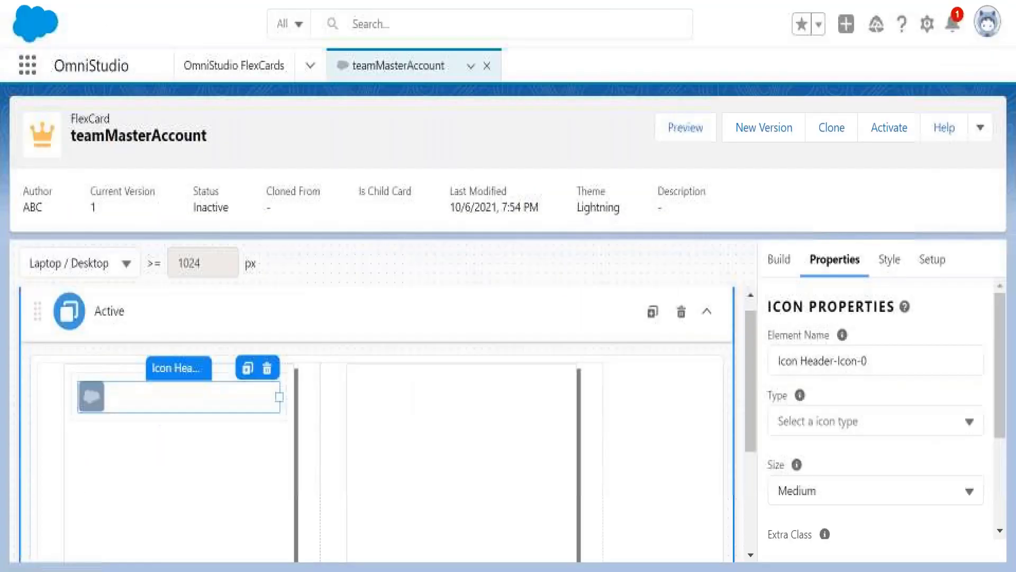
click(781, 259)
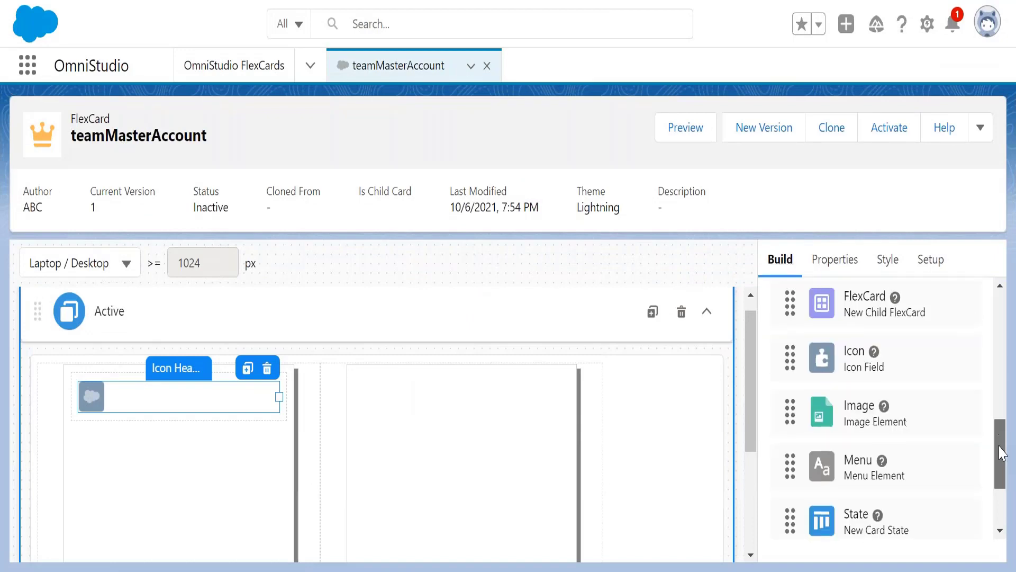
drag(1001, 449, 1001, 485)
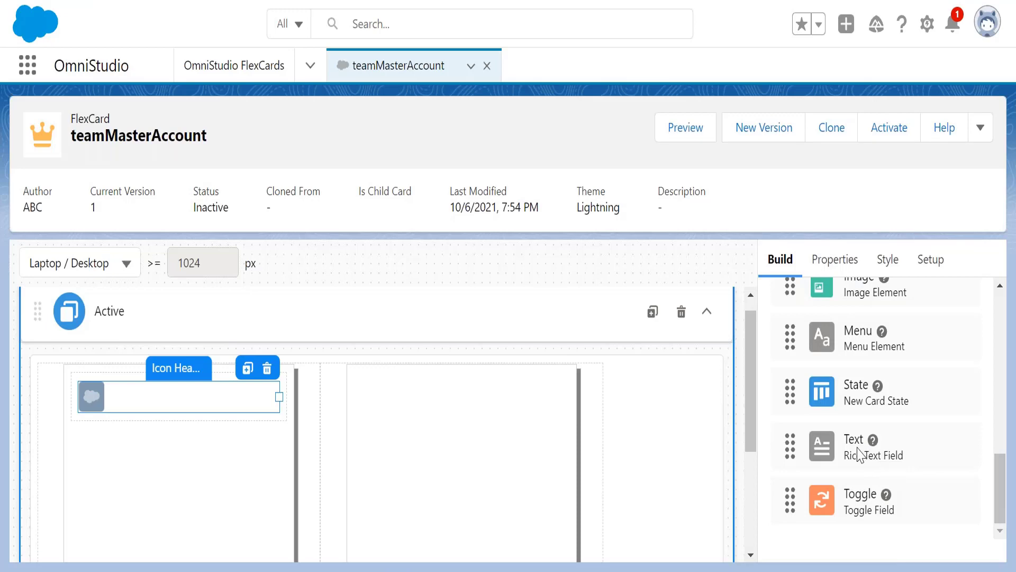
drag(858, 454, 216, 416)
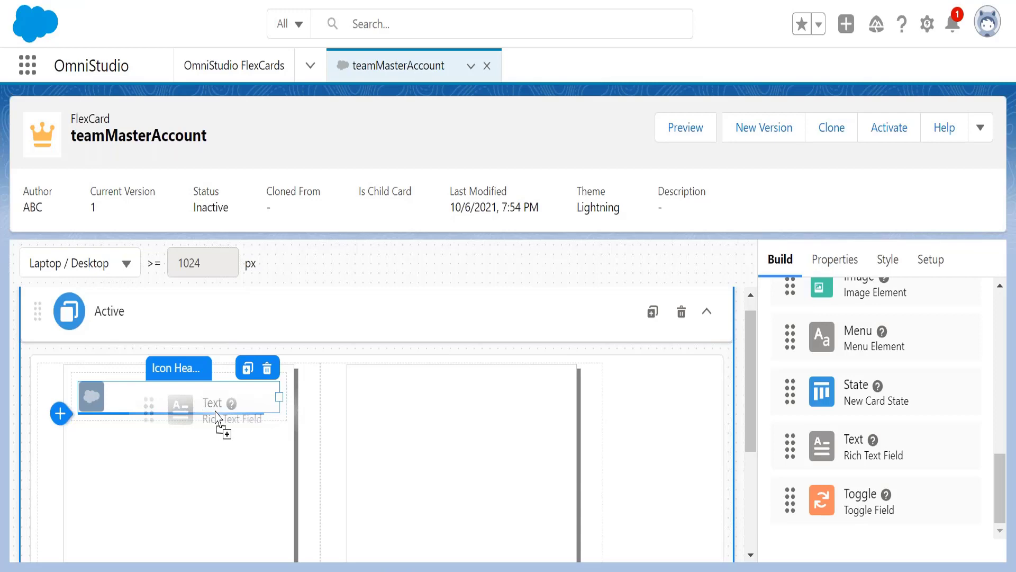
drag(215, 418, 216, 419)
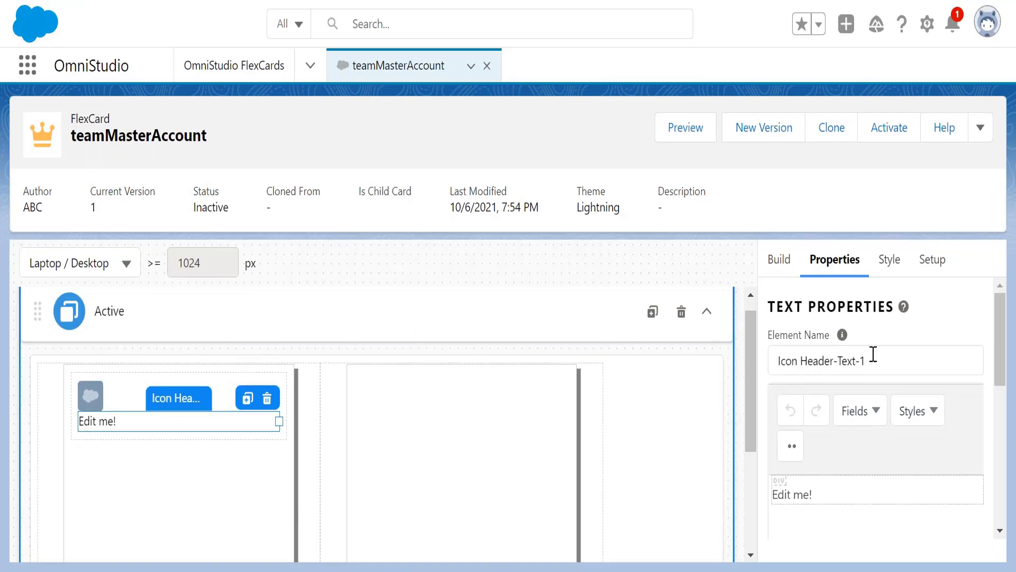
Rename the Text element in the Icon Header block as Account-Text and reselect it on the canvas.
drag(879, 356, 770, 358)
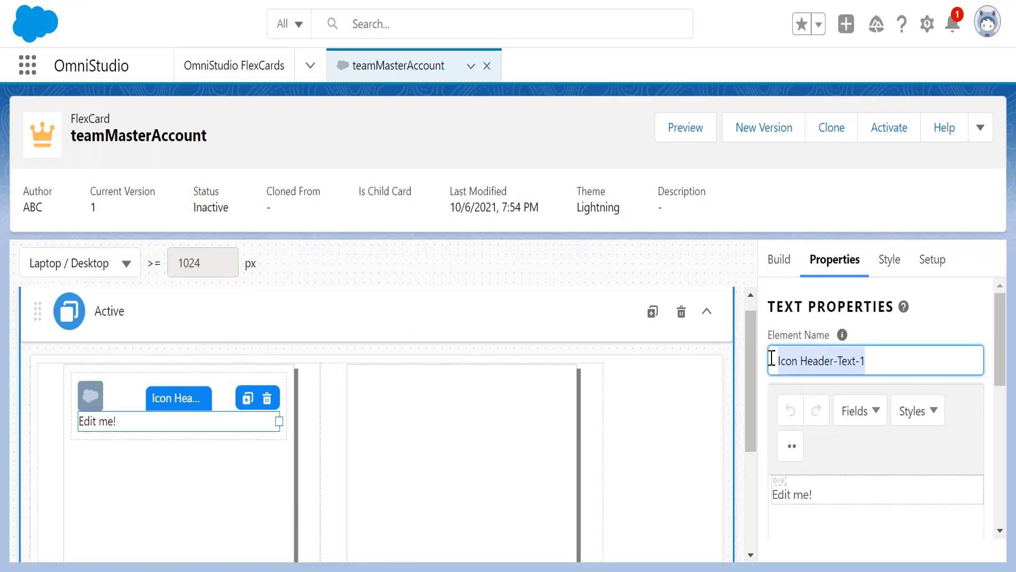
text(Account)
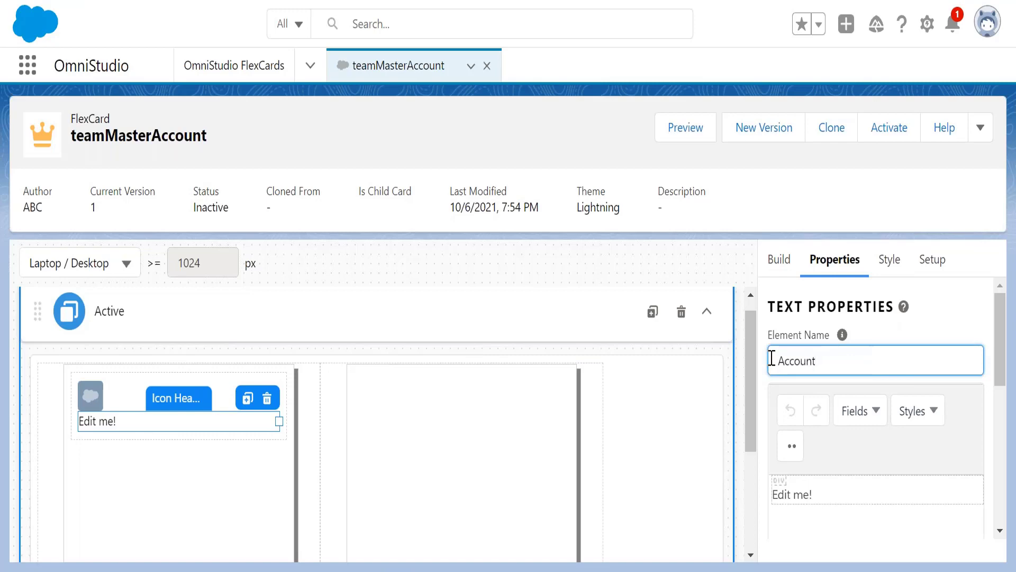
text(-Text)
click(687, 411)
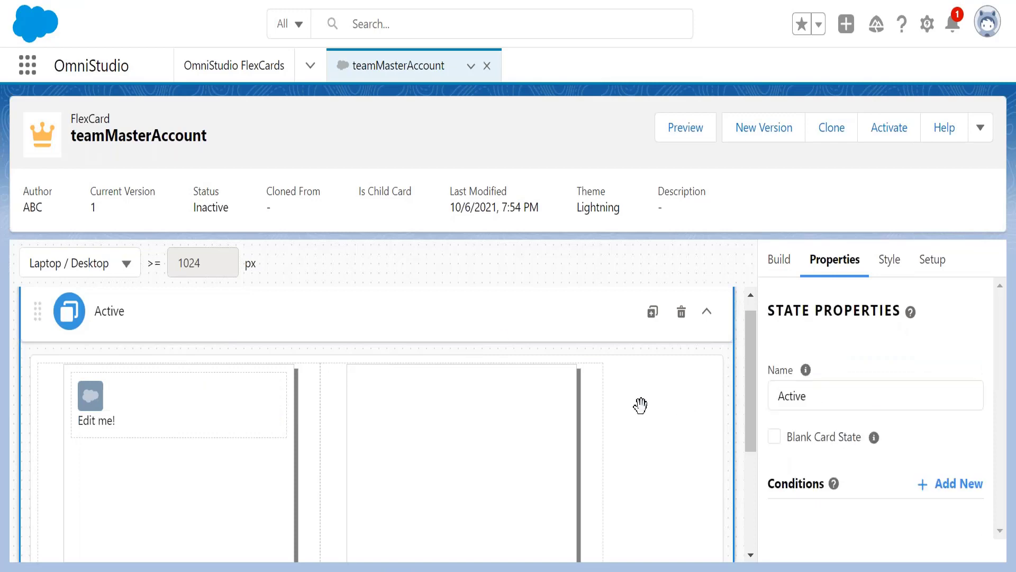
click(154, 426)
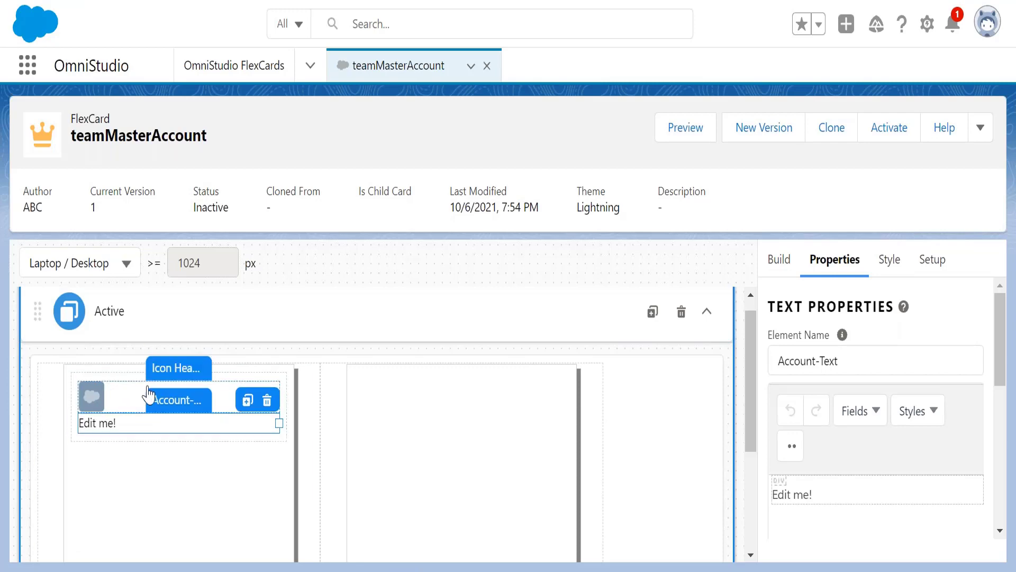
Switch to the Paint mockup, fill the icon and Account Name boxes with light gray, and outline the contact fields with a rectangle about 382 × 255 px.
key(alt+Tab)
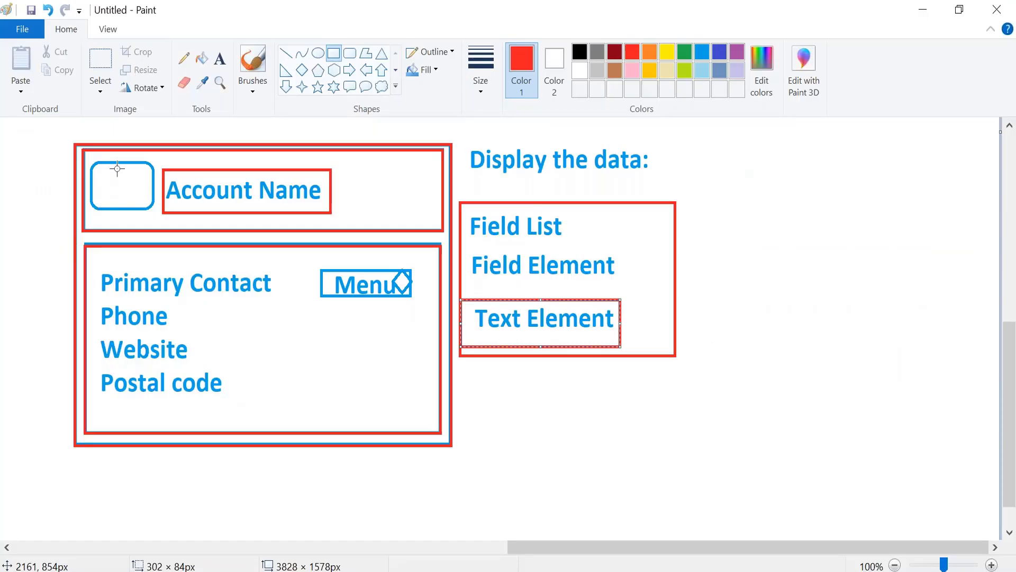
click(604, 76)
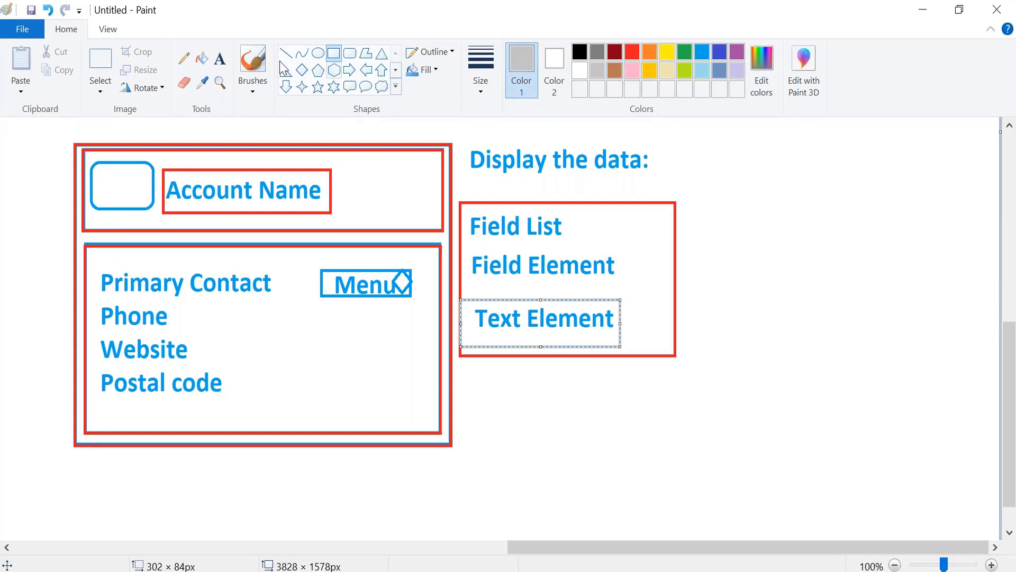
click(201, 58)
click(136, 184)
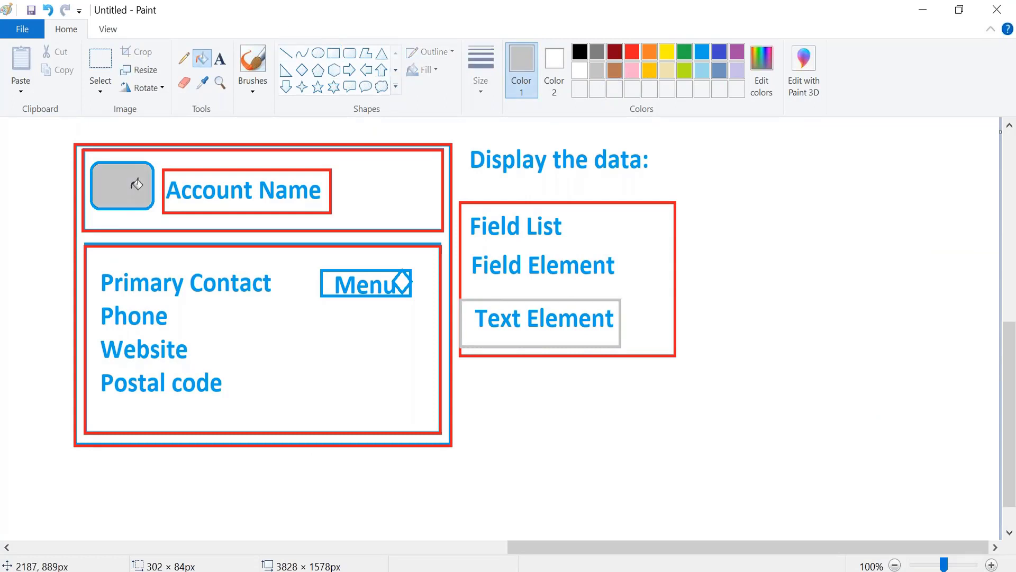
click(239, 176)
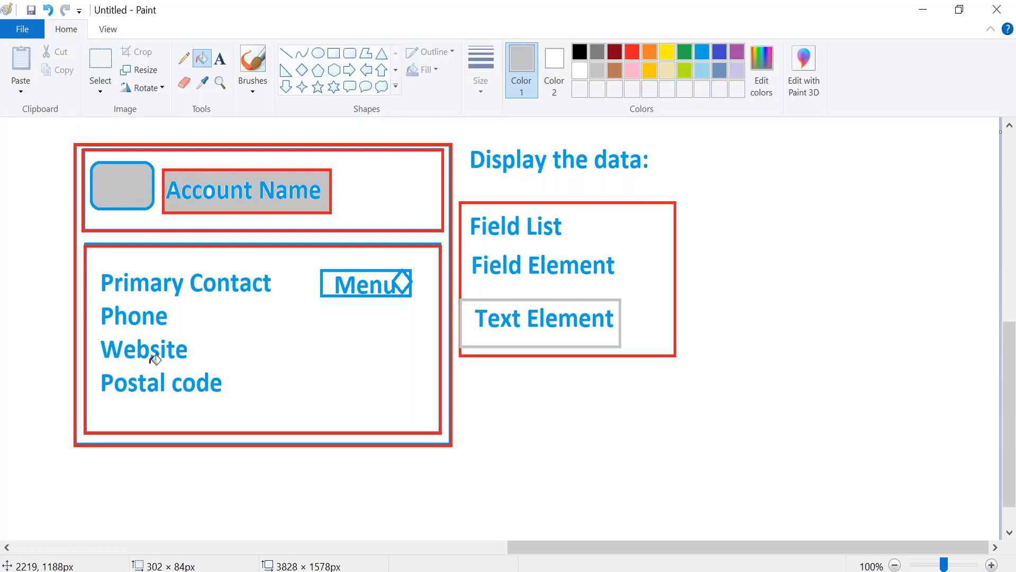
click(335, 54)
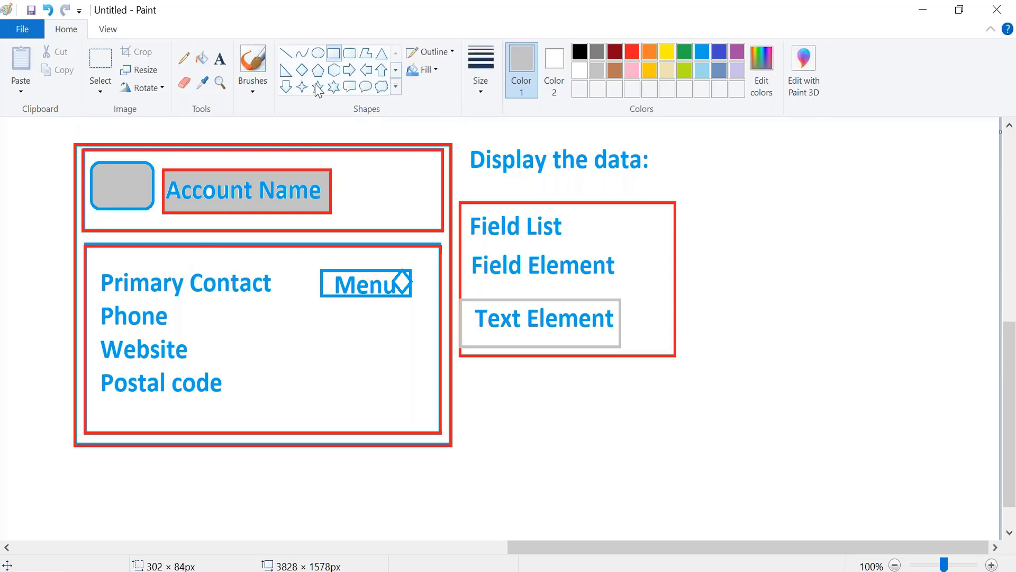
drag(93, 264, 296, 409)
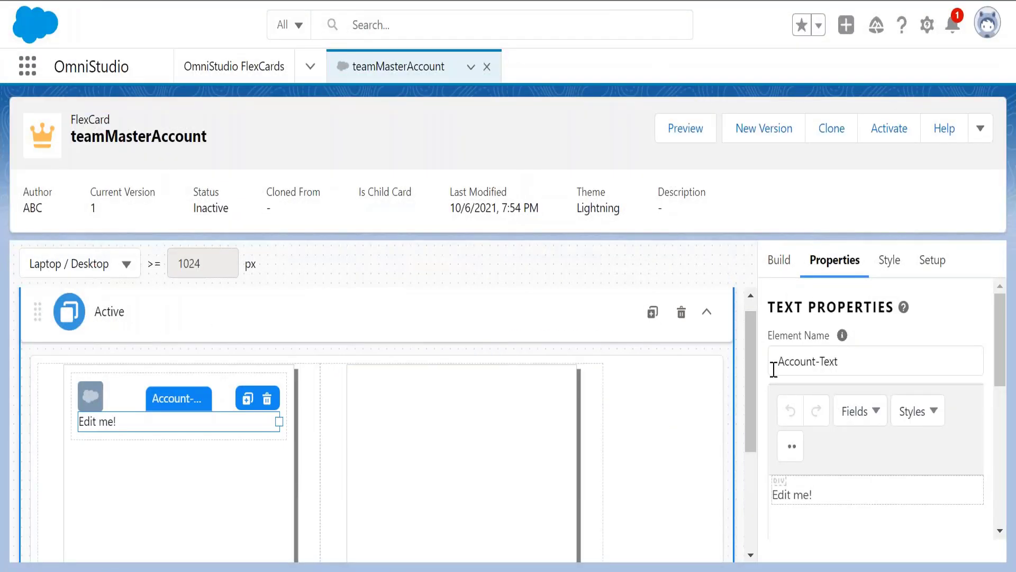
Switch back to the teamMasterAccount FlexCard and add a Text element directly below the Icon Header block.
click(782, 262)
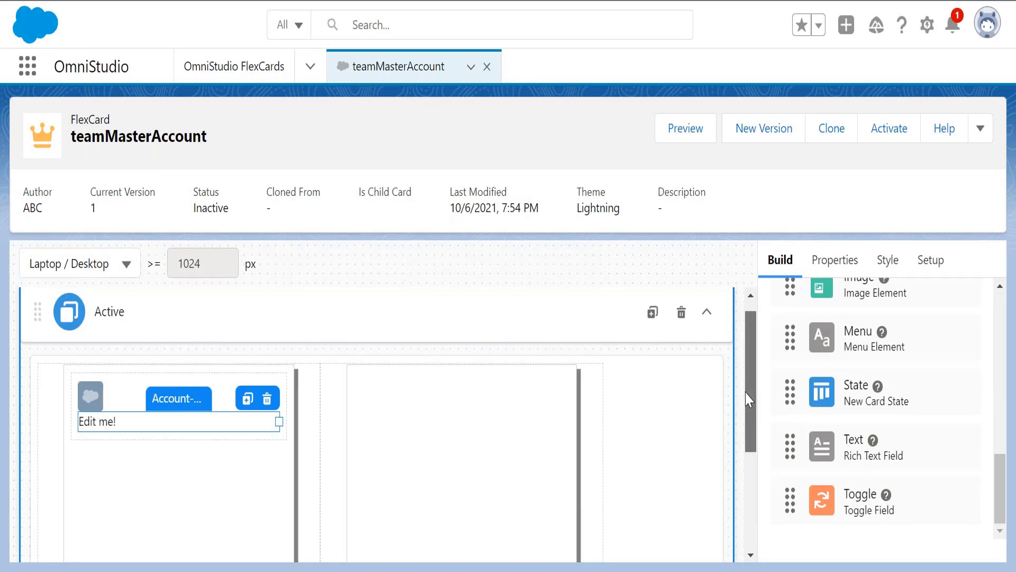
scroll(749, 419, down, 1)
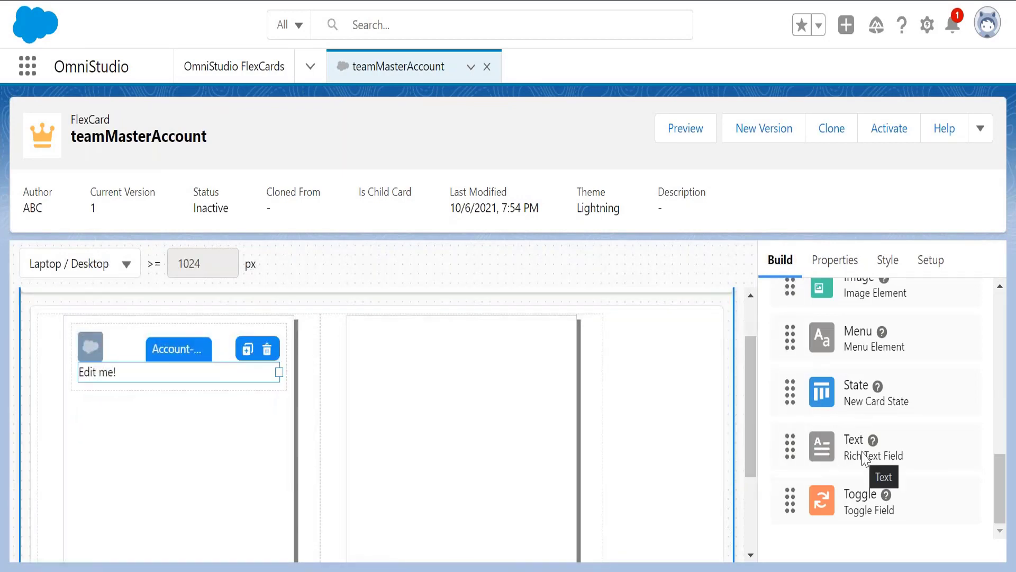
click(233, 335)
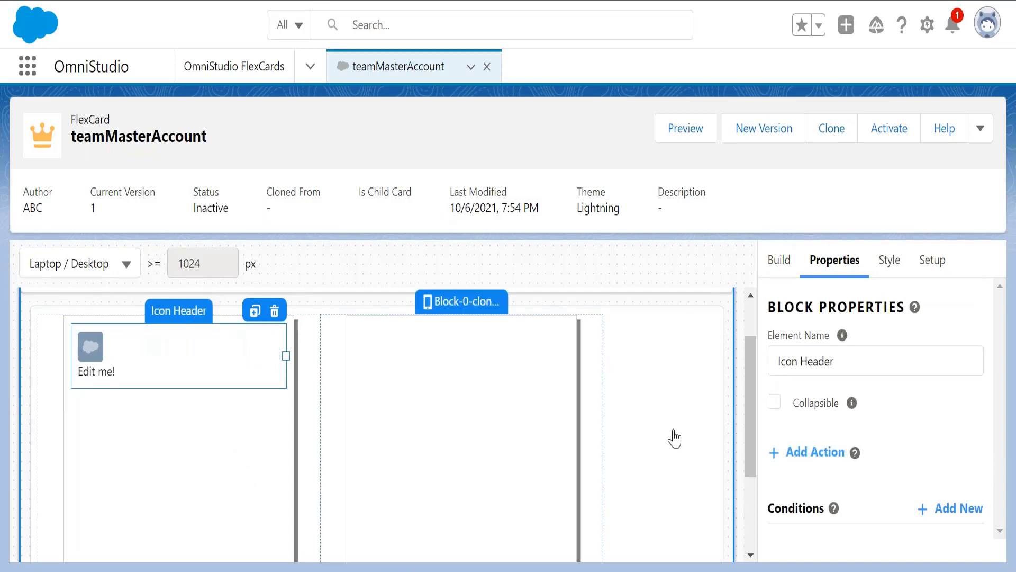
click(787, 271)
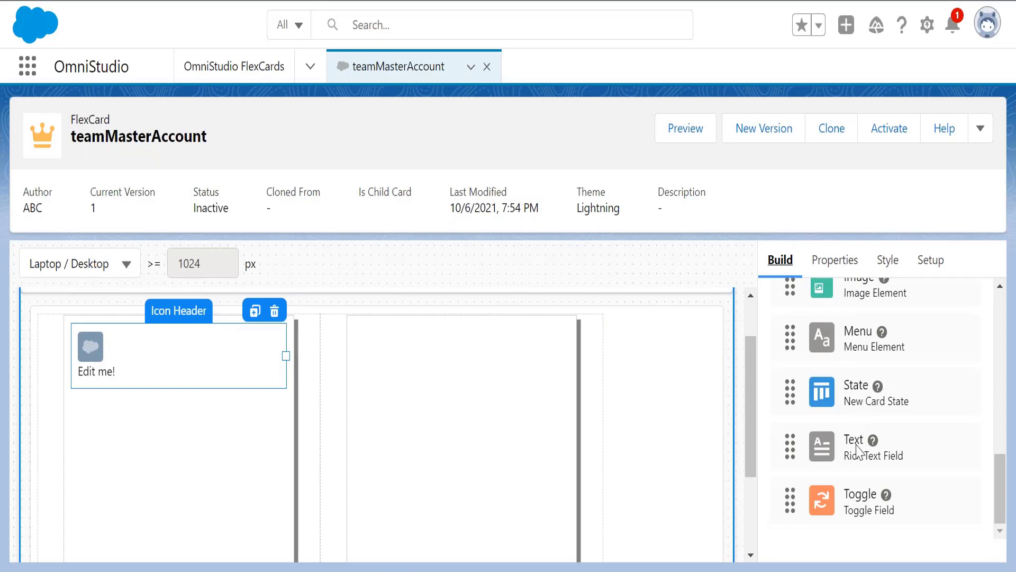
mouse_move(857, 447)
mouse_down()
mouse_move(554, 468)
mouse_move(218, 460)
mouse_move(159, 434)
mouse_move(167, 392)
mouse_up()
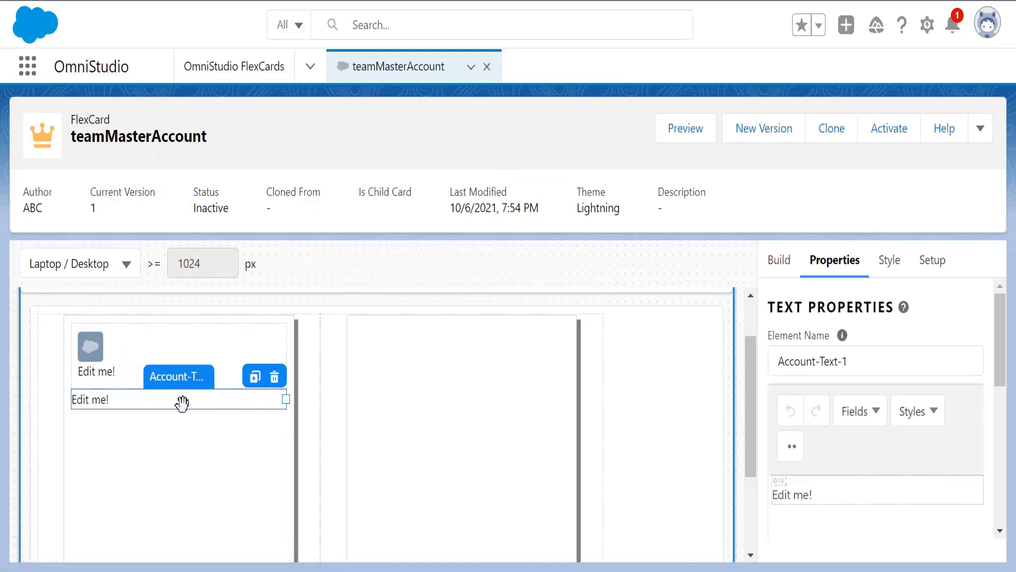
Clone the Text element below the Icon Header block to make four stacked Text elements, deleting one clone along the way.
click(255, 376)
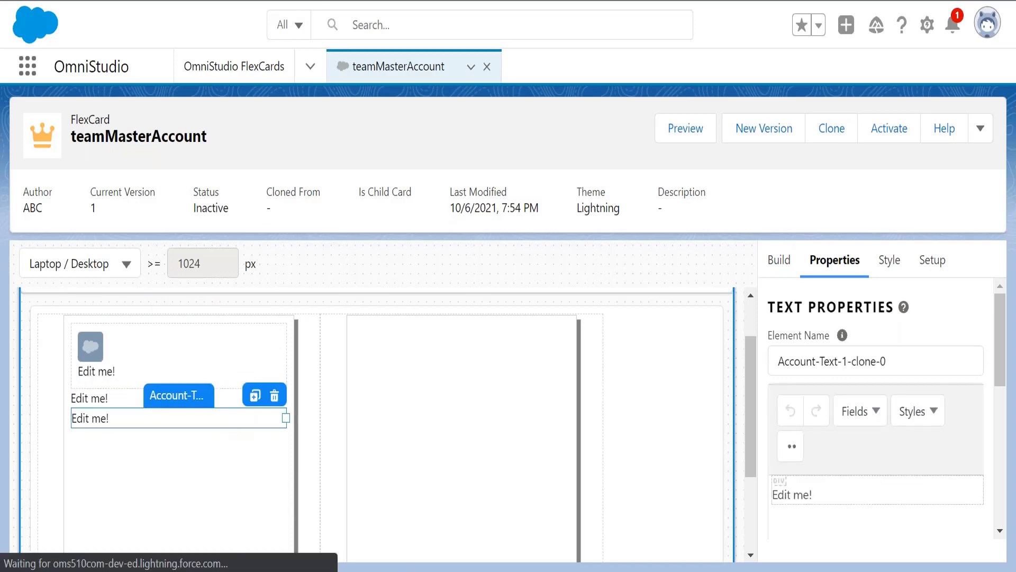
click(254, 397)
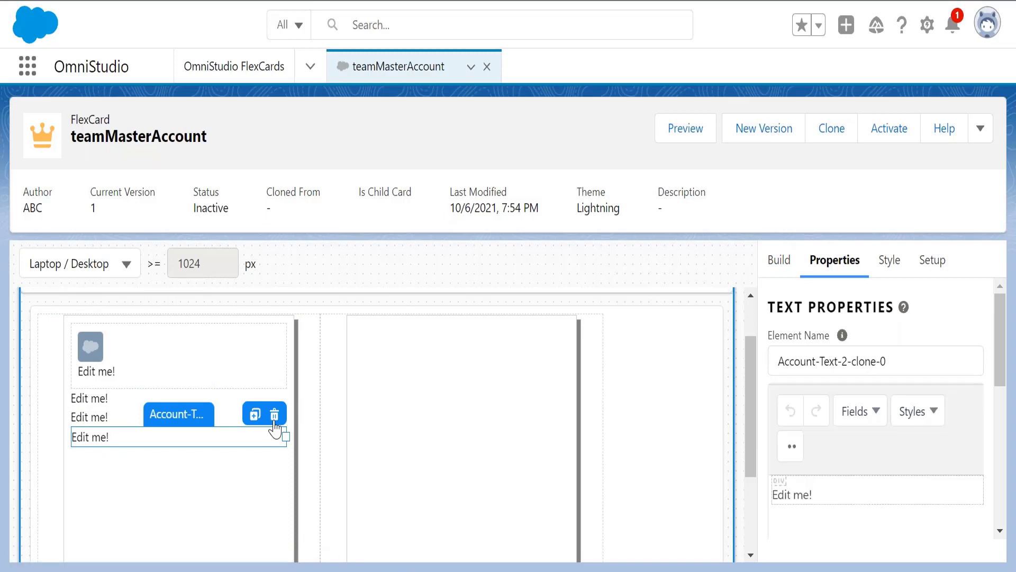
click(274, 414)
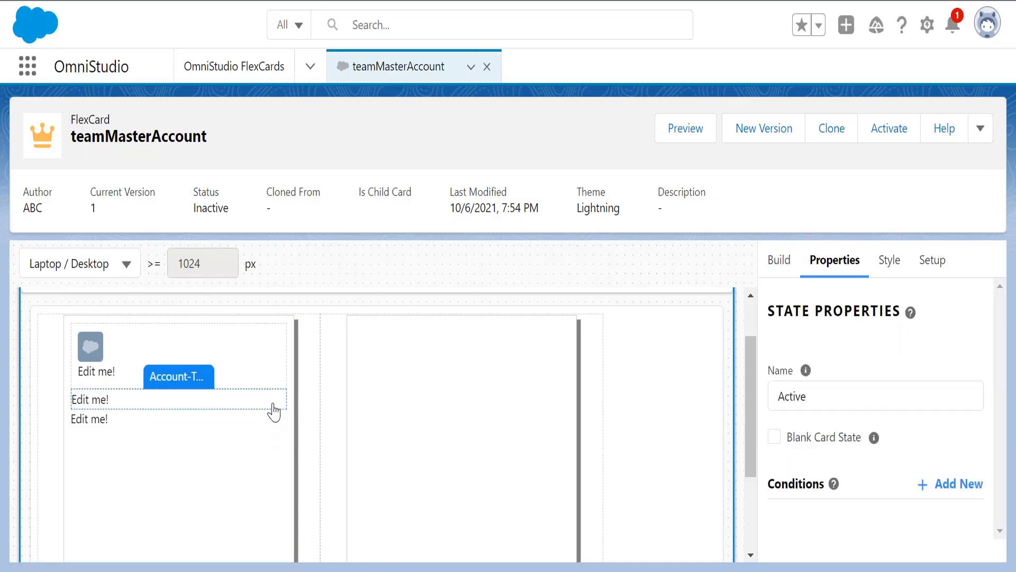
click(250, 339)
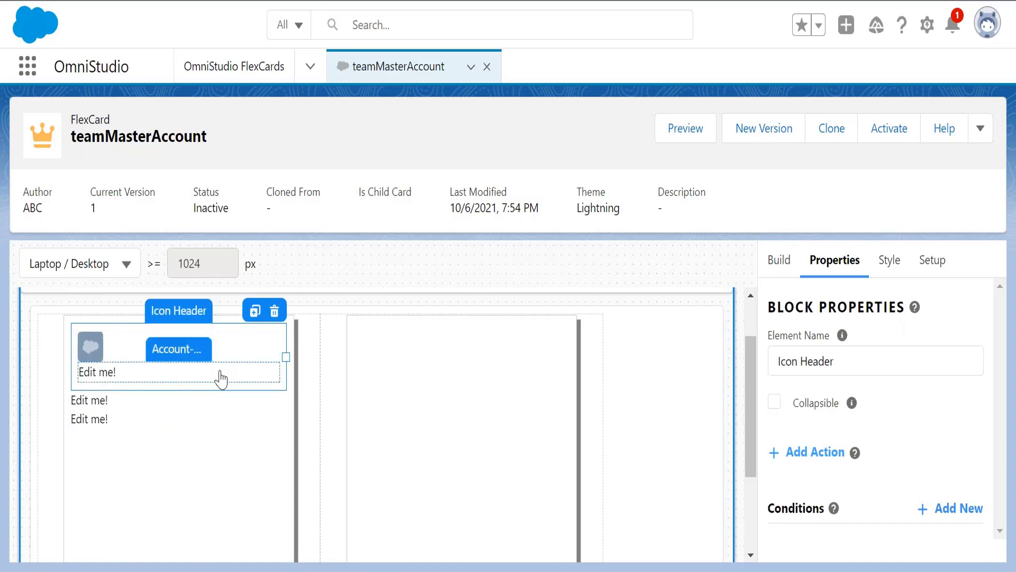
click(233, 424)
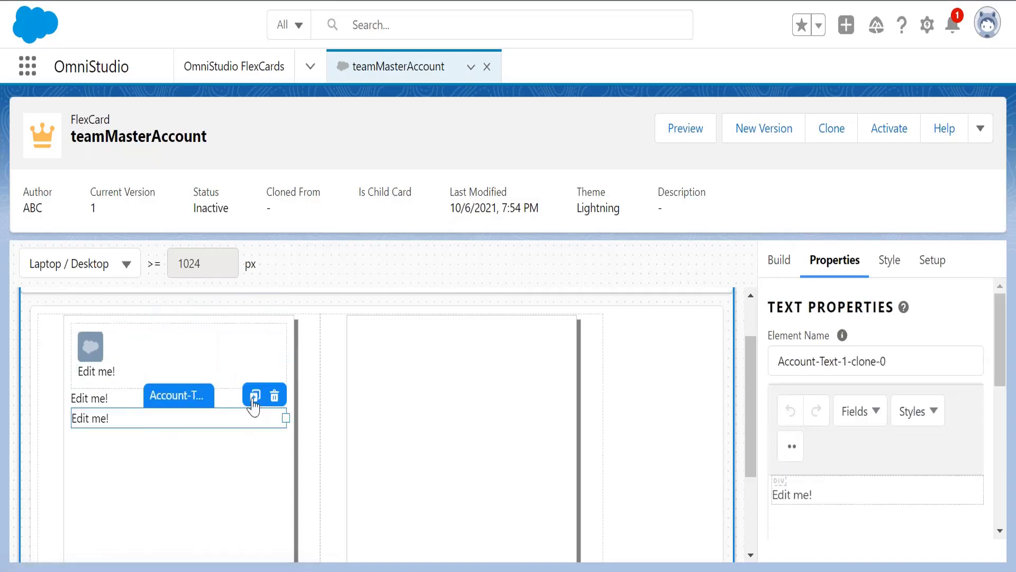
click(254, 396)
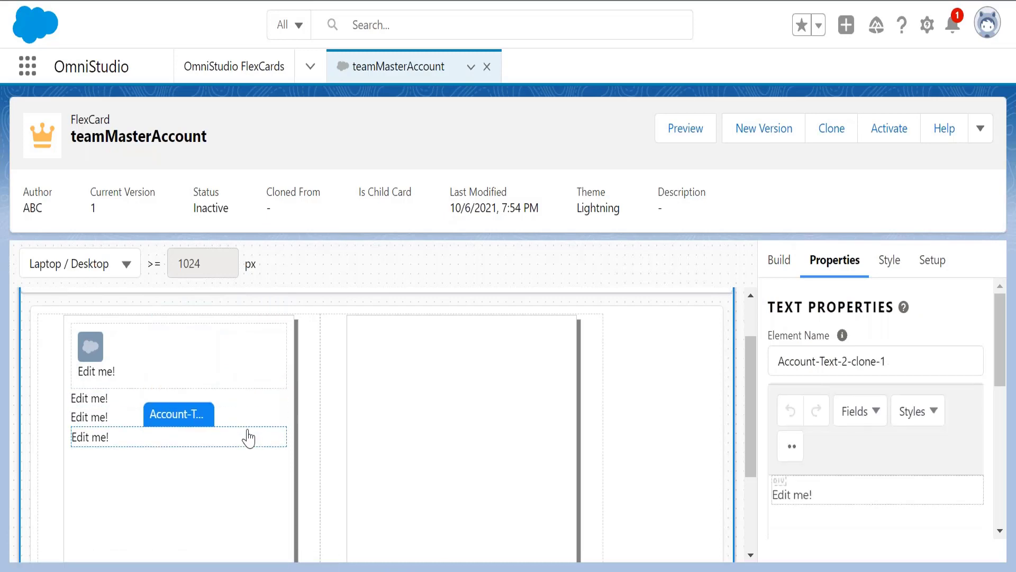
click(249, 438)
click(255, 414)
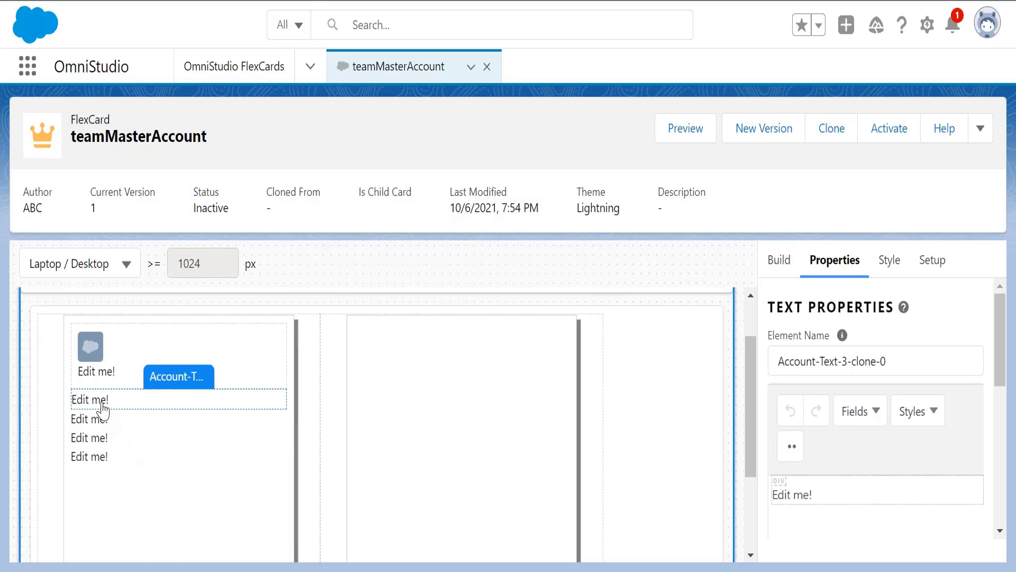
Examine the four stacked Text elements, the cloned block and the Icon Header block, ending with the first stacked Text element selected.
click(102, 405)
click(98, 419)
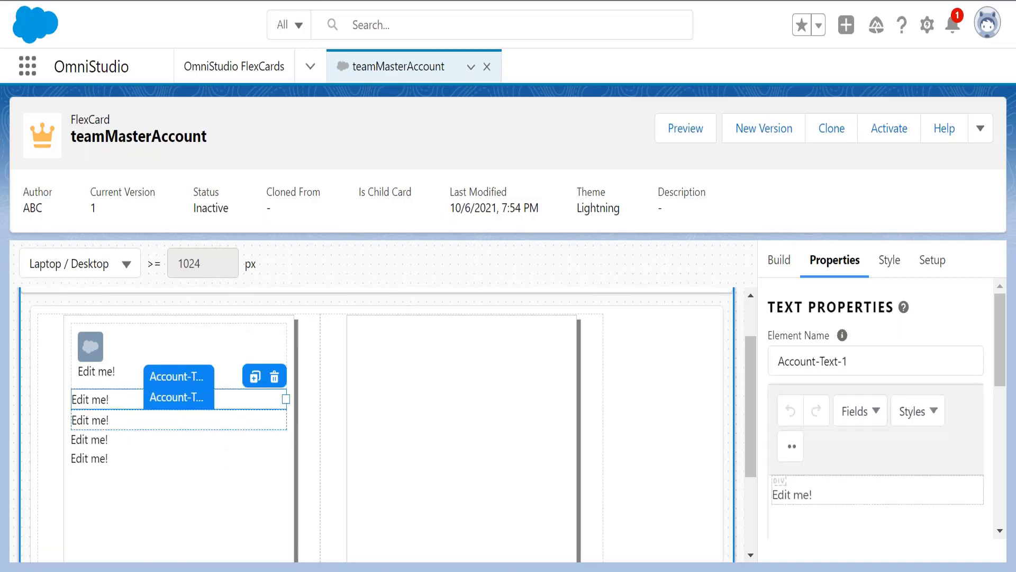
click(97, 435)
click(91, 458)
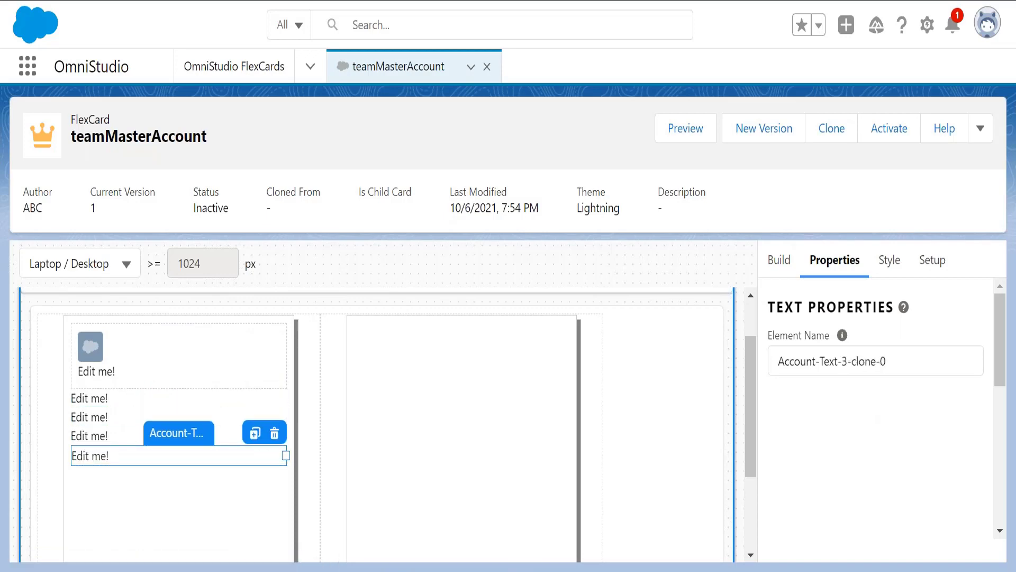
click(415, 431)
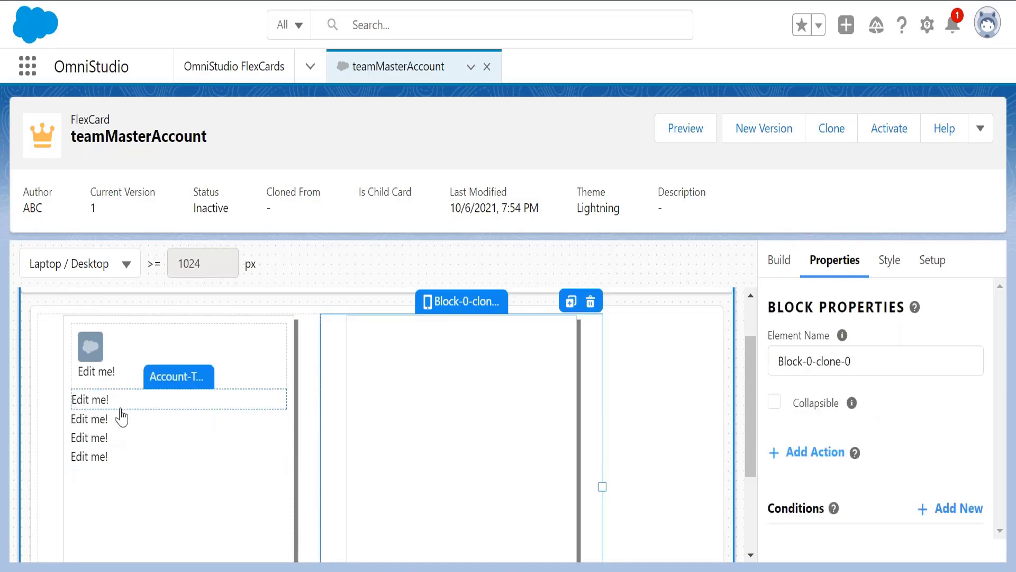
click(176, 339)
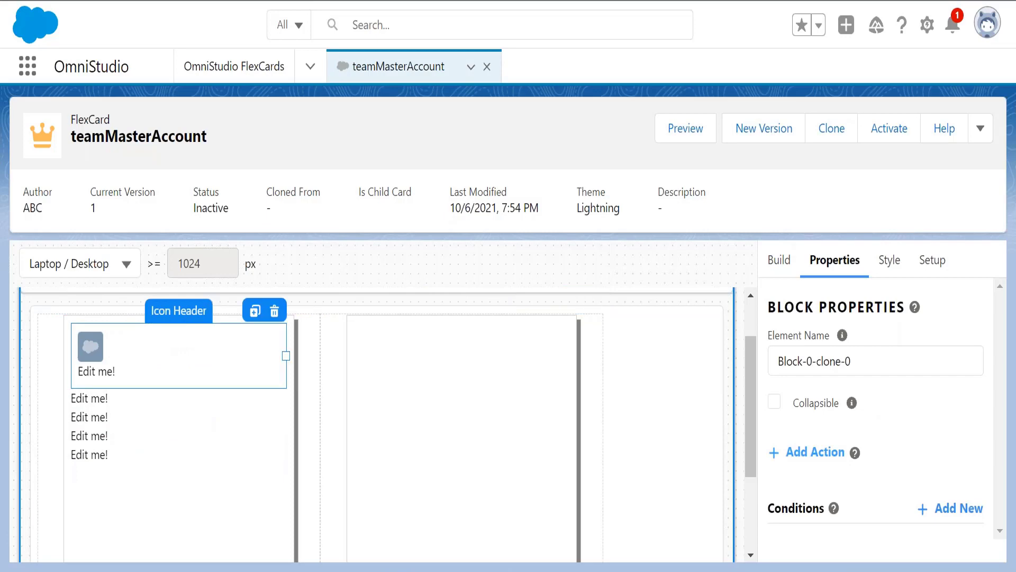
click(99, 405)
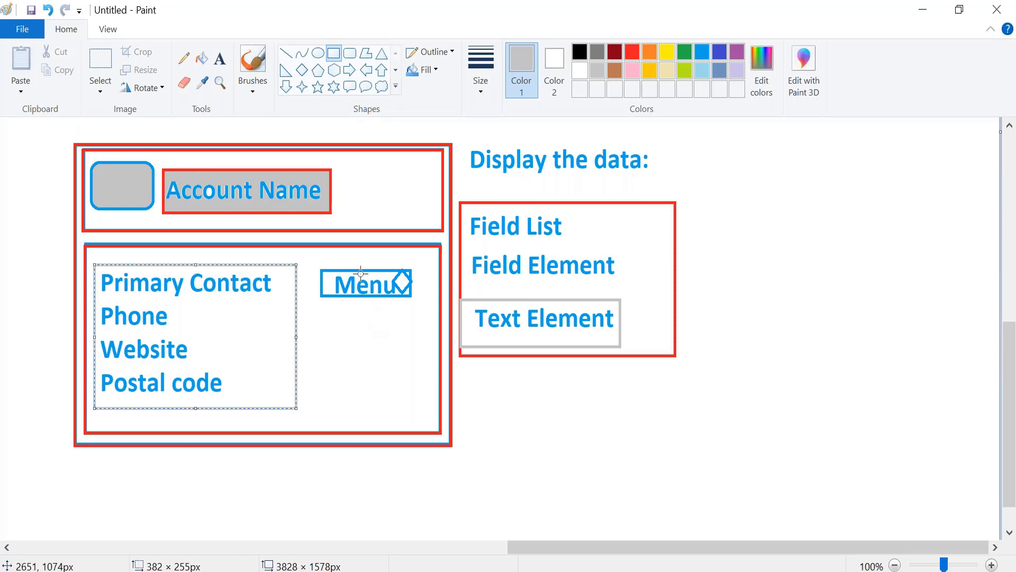
Outline the Menu box in the Paint mockup, and add a Menu element below the first stacked Text element in the FlexCard.
drag(314, 260, 418, 304)
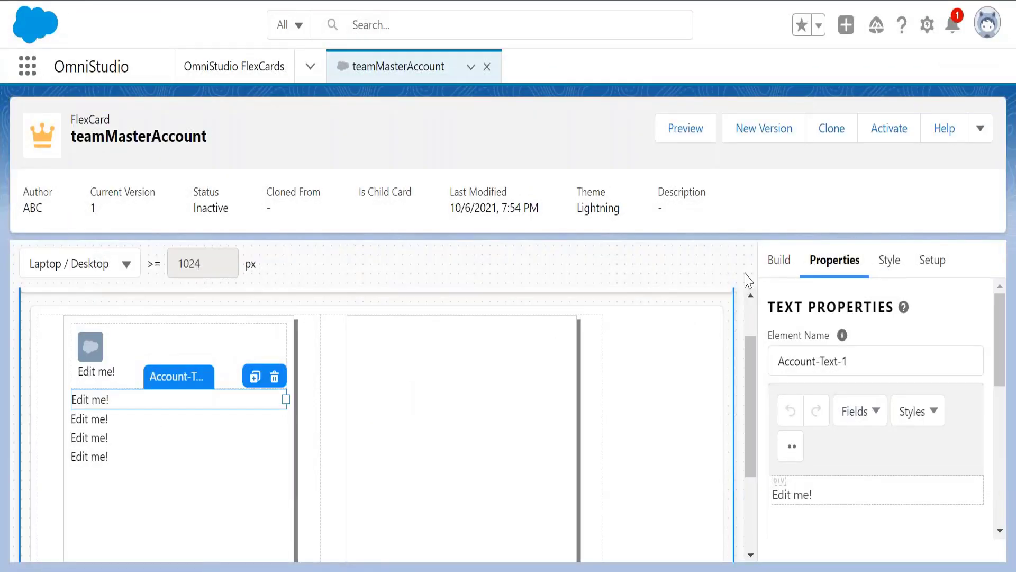
click(782, 270)
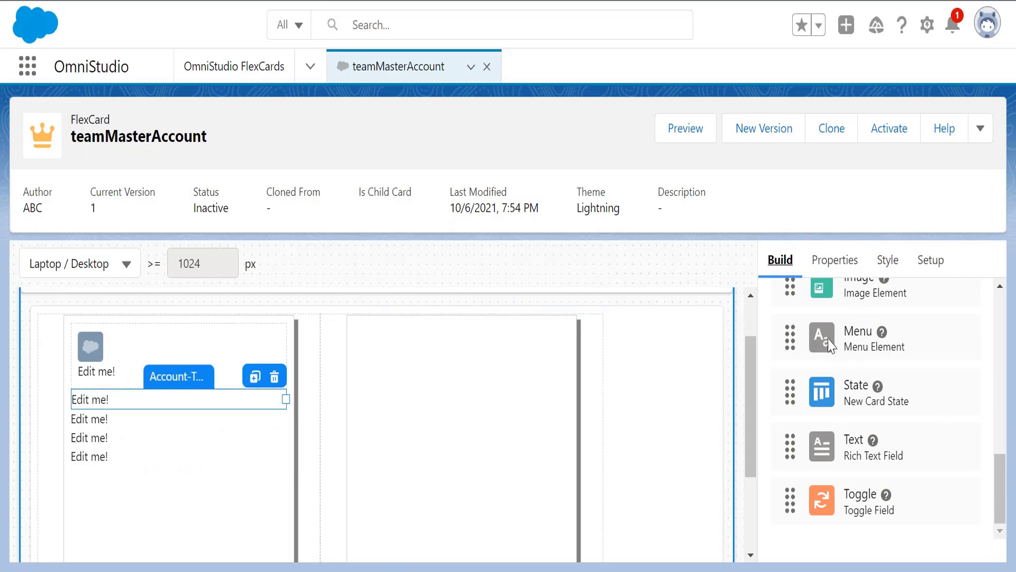
click(871, 340)
drag(872, 349, 176, 415)
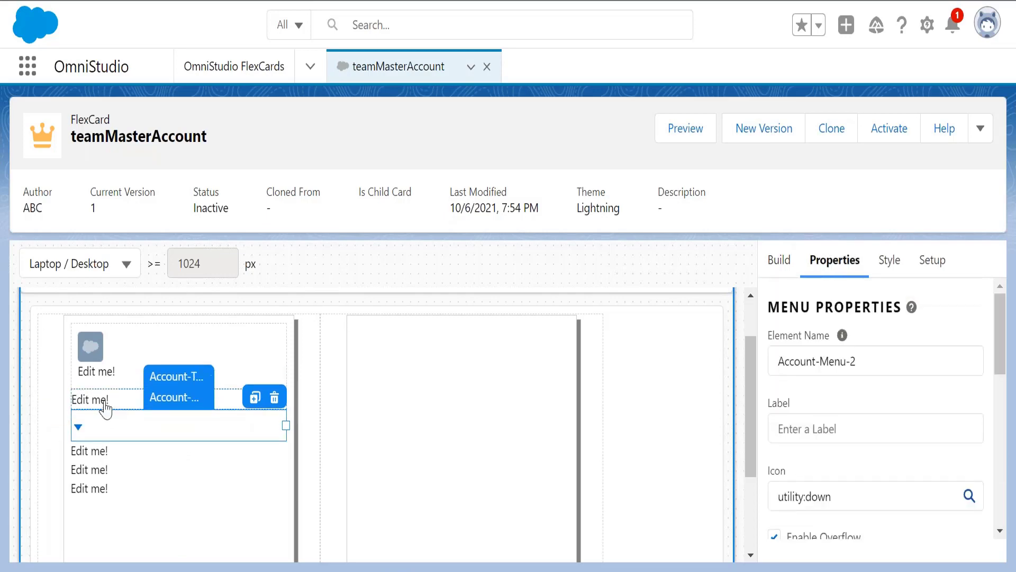
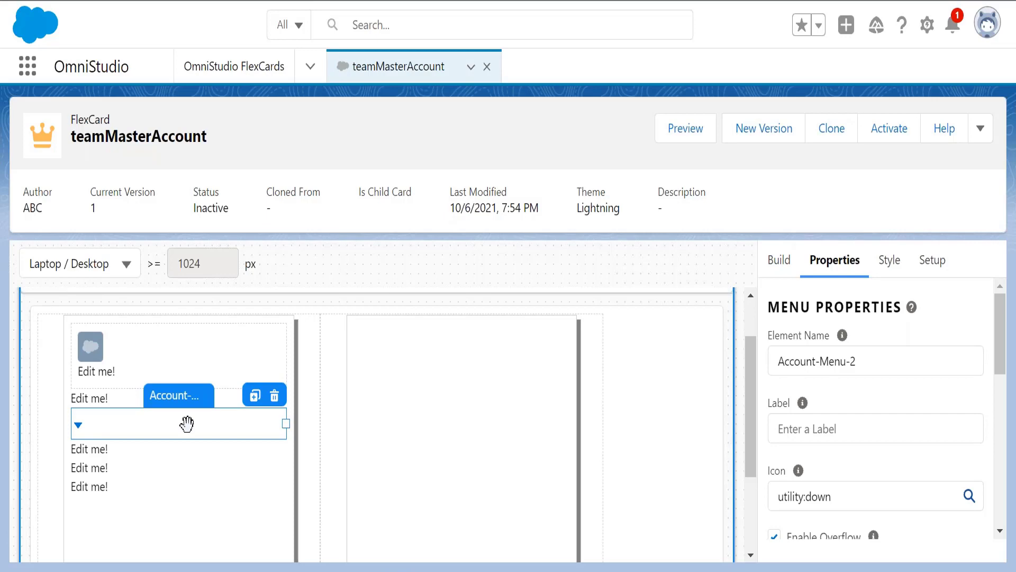
Collapse the Menu element's style sections, Menu, Dimensions, Appearance, Alignment and Custom CSS, and review its Dimensions settings.
click(889, 262)
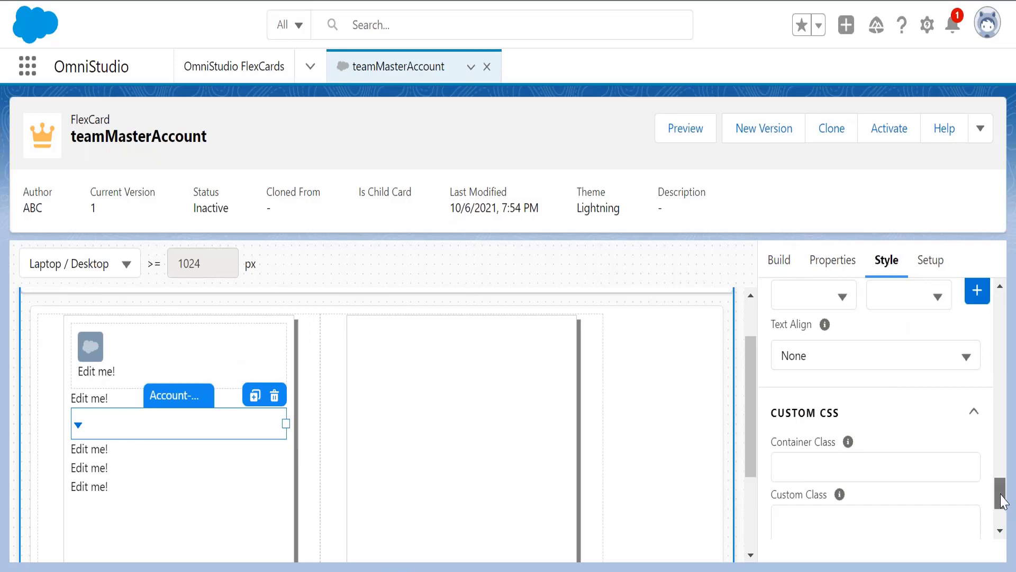
drag(1002, 500, 1000, 319)
click(975, 371)
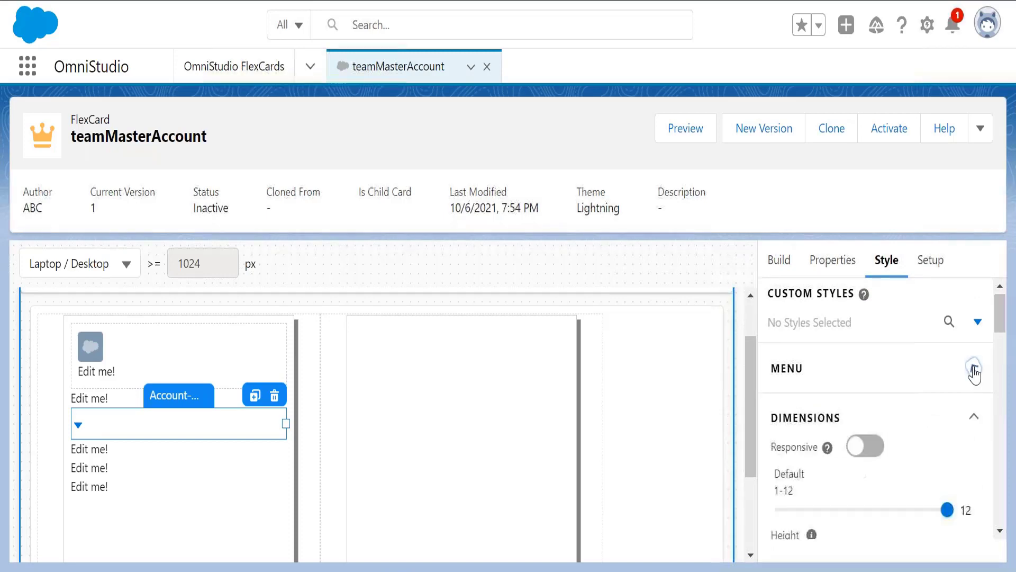
click(974, 418)
click(974, 467)
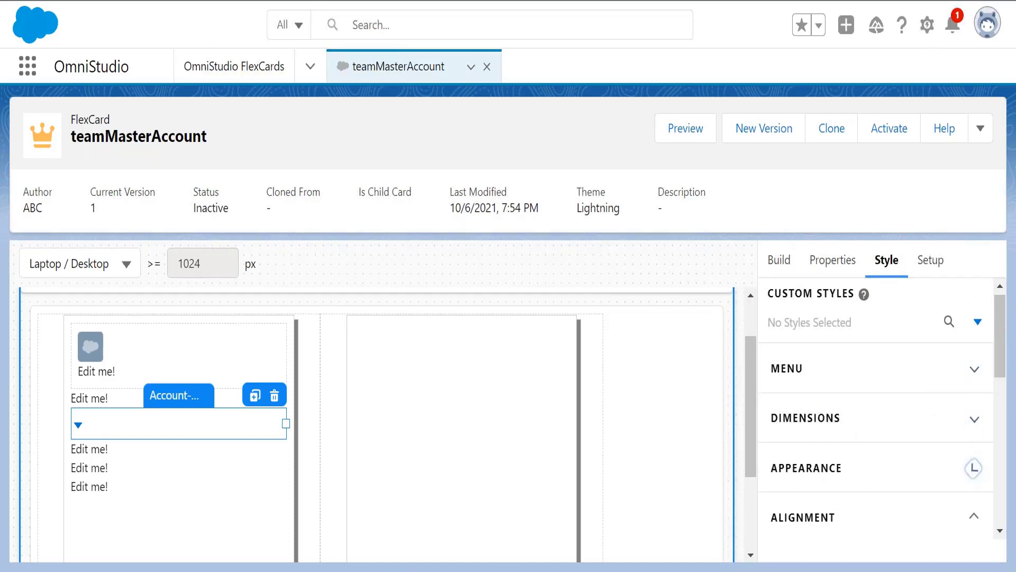
click(974, 519)
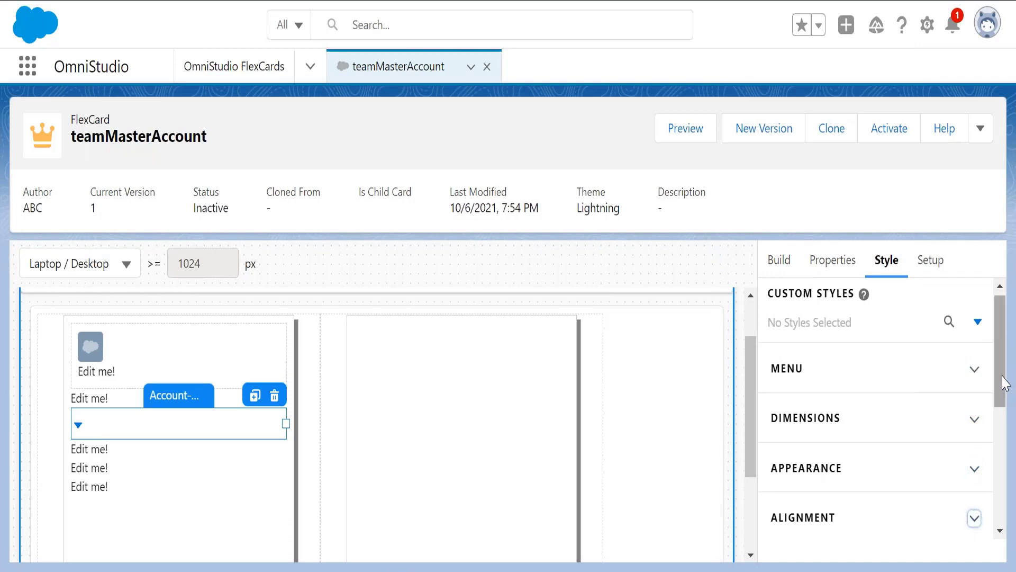
drag(1000, 384, 1004, 431)
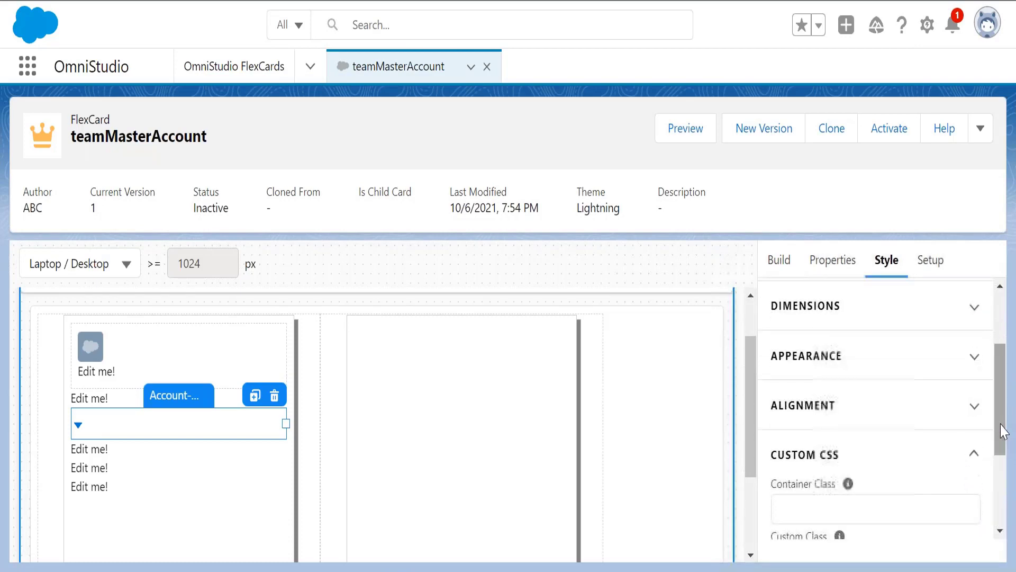
click(973, 453)
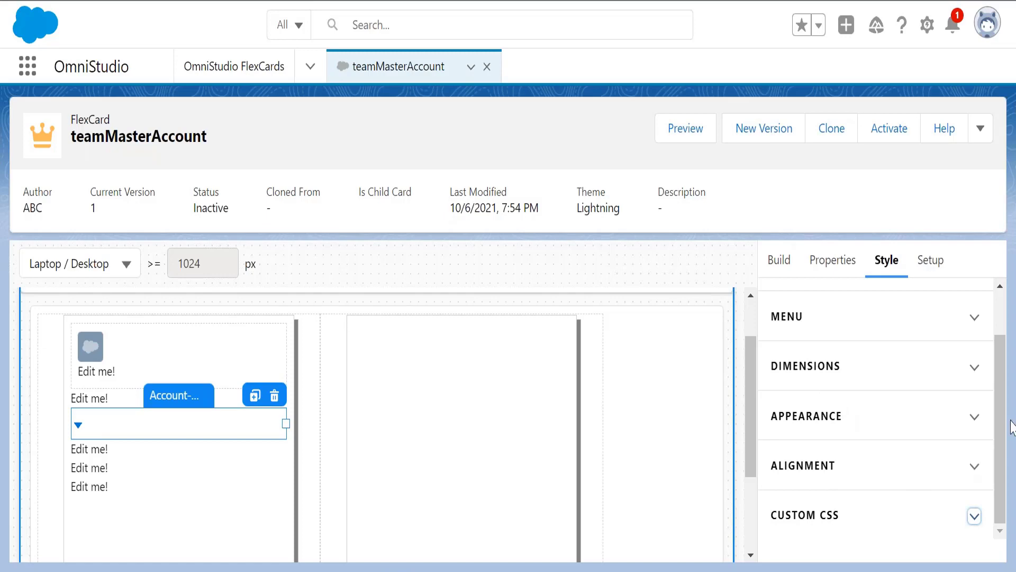
drag(1000, 412, 1007, 460)
click(857, 375)
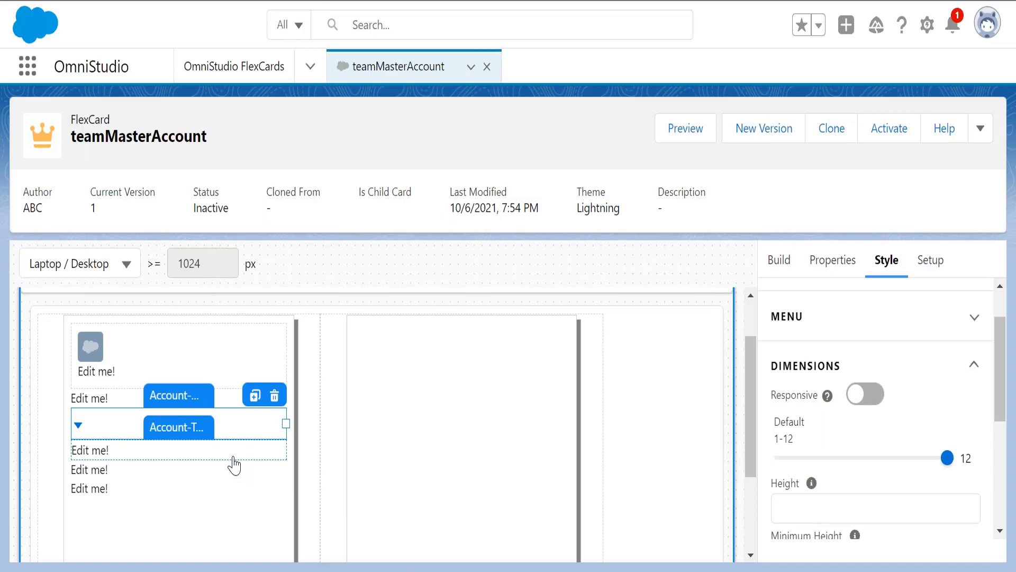
click(974, 364)
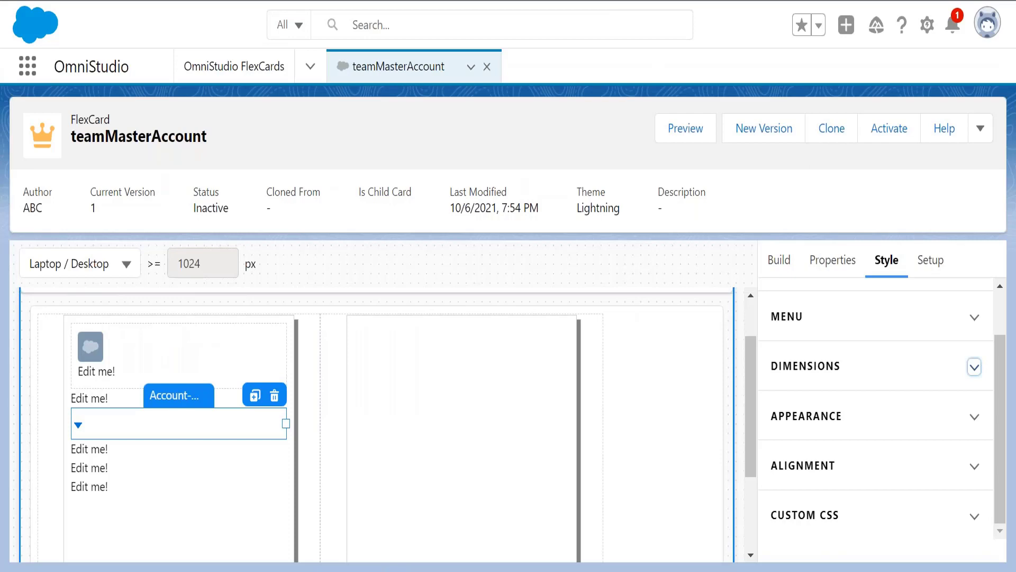
Select the Account block and review the FlexCard's setup, from the card properties down to the data source settings.
click(152, 528)
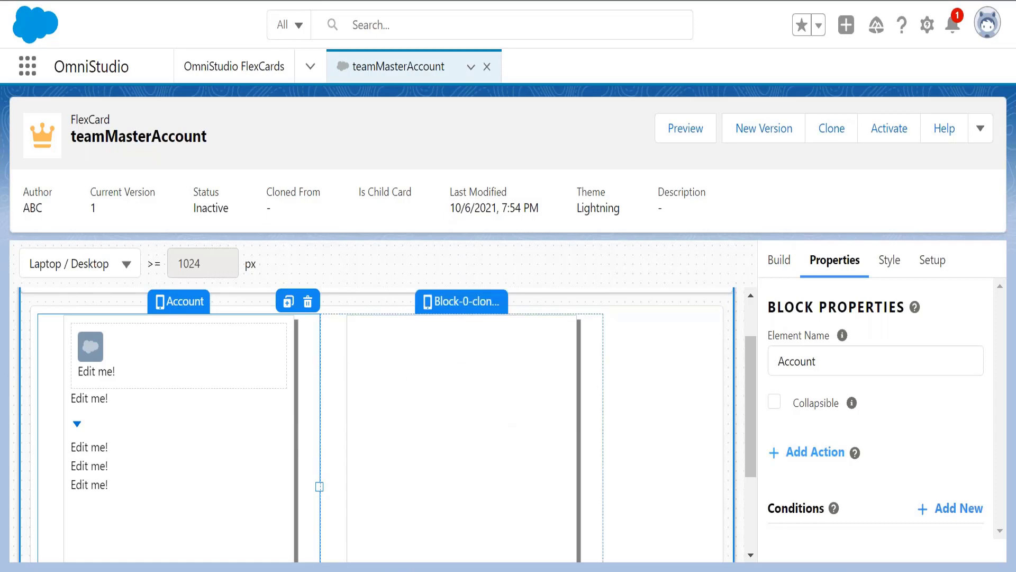
click(926, 261)
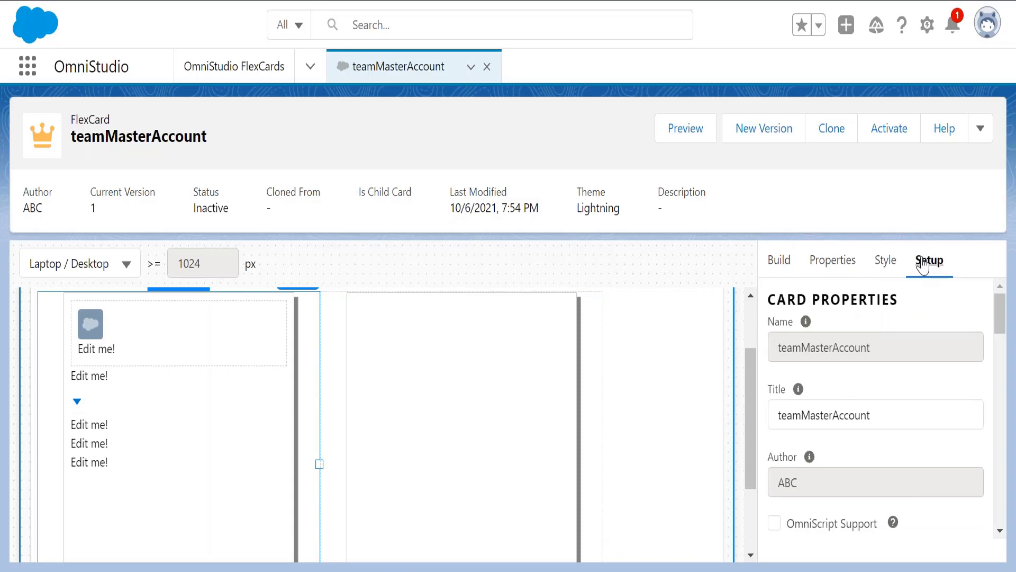
click(999, 320)
mouse_move(1004, 306)
mouse_down()
mouse_move(1007, 343)
mouse_move(1008, 308)
mouse_up()
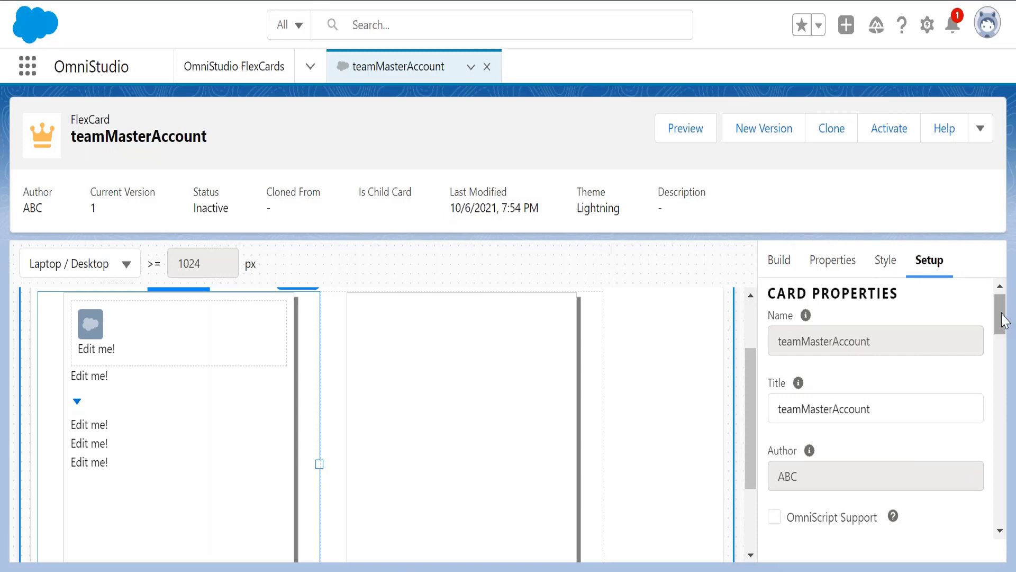
drag(1005, 321, 1000, 437)
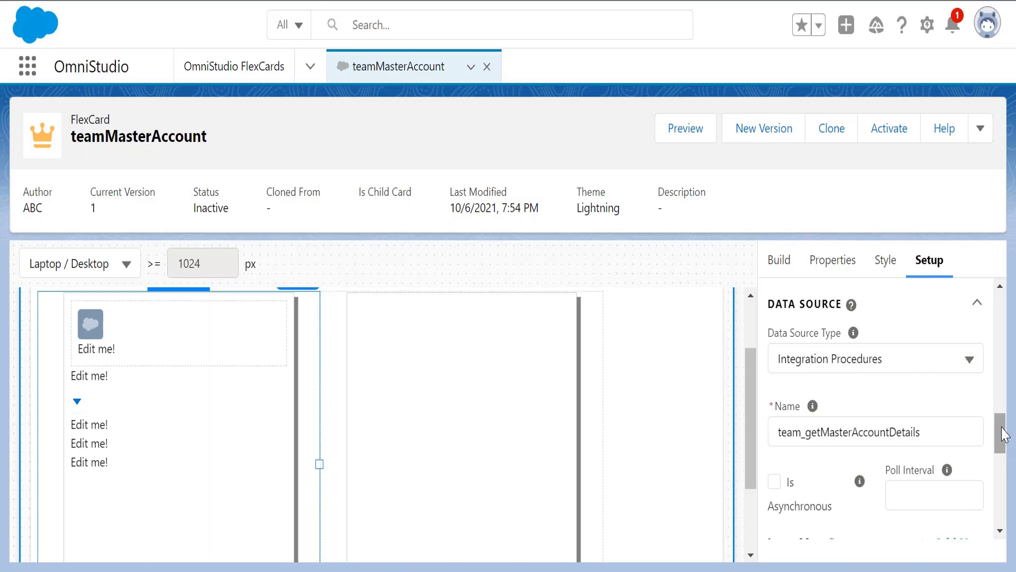
drag(1004, 433, 1011, 310)
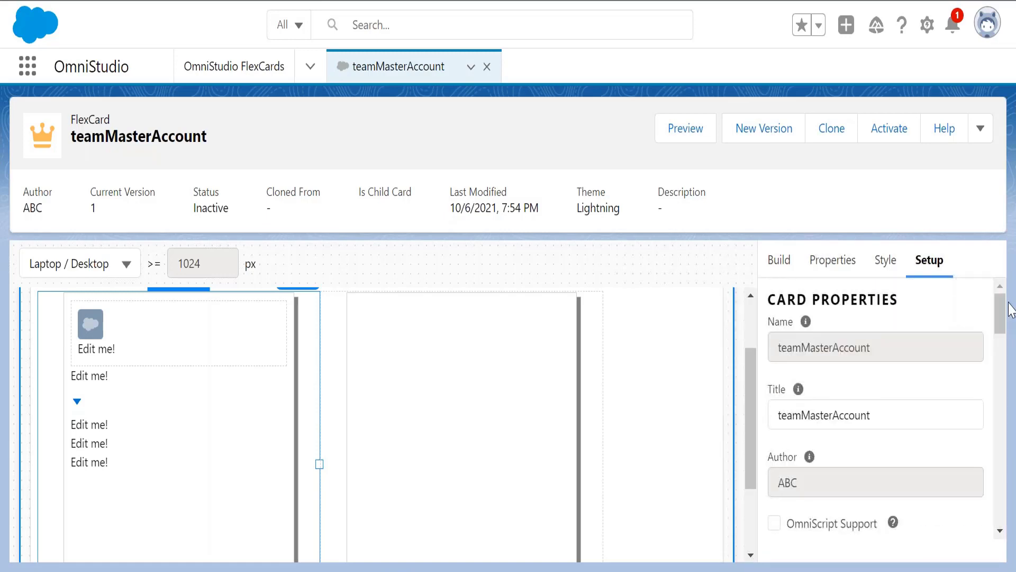